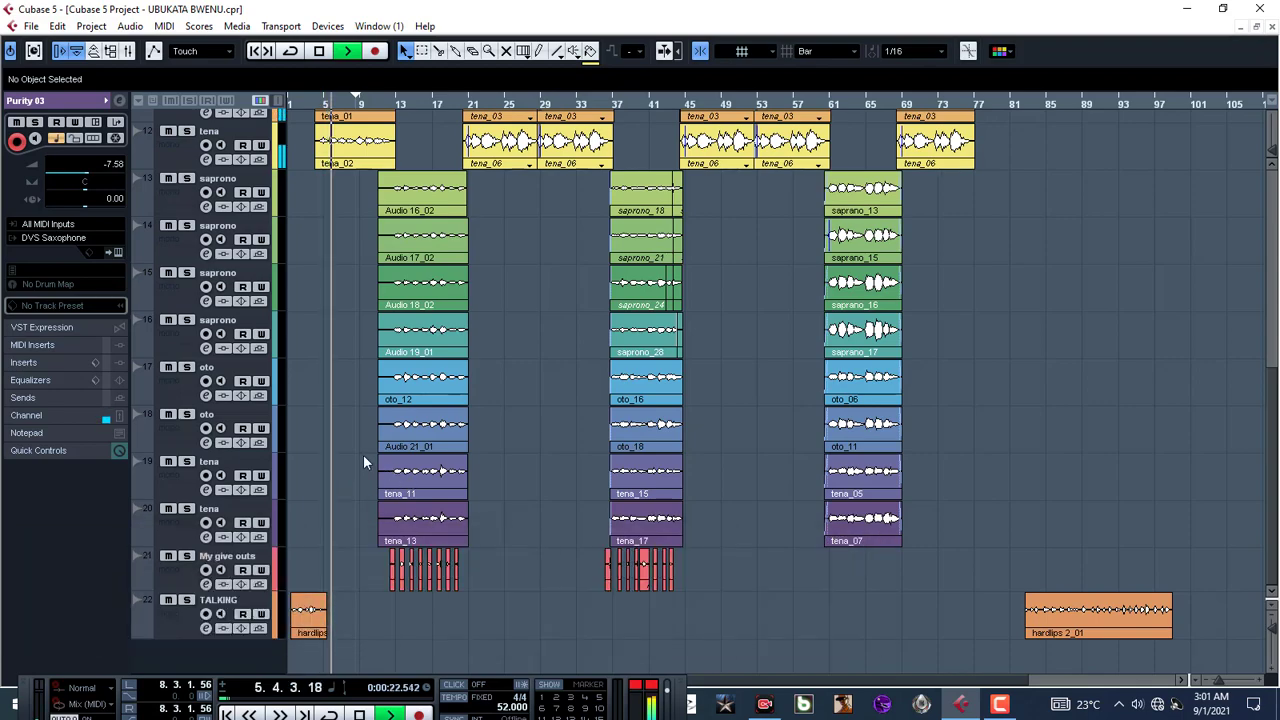
Step: Add two stereo group channel tracks below the TALKING track
{"action": "scroll", "coordinate": [364, 456], "scroll_direction": "up", "scroll_amount": 8}
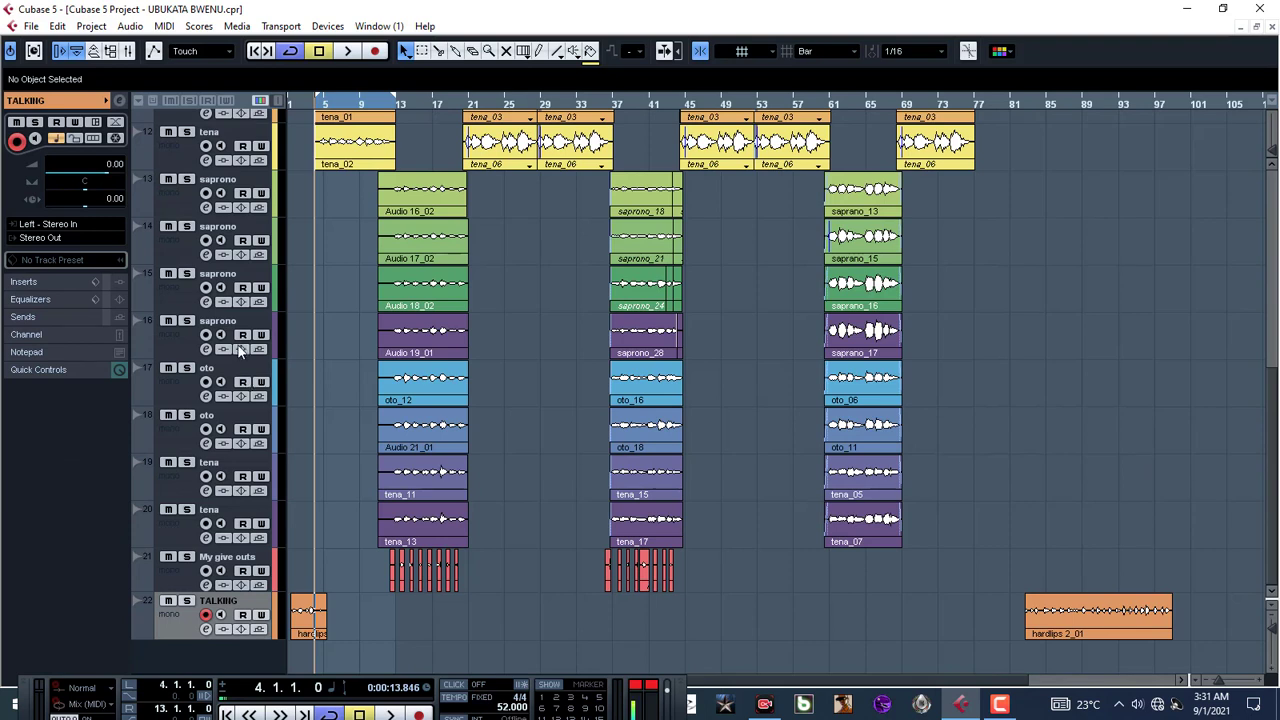
{"action": "right_click", "coordinate": [241, 655]}
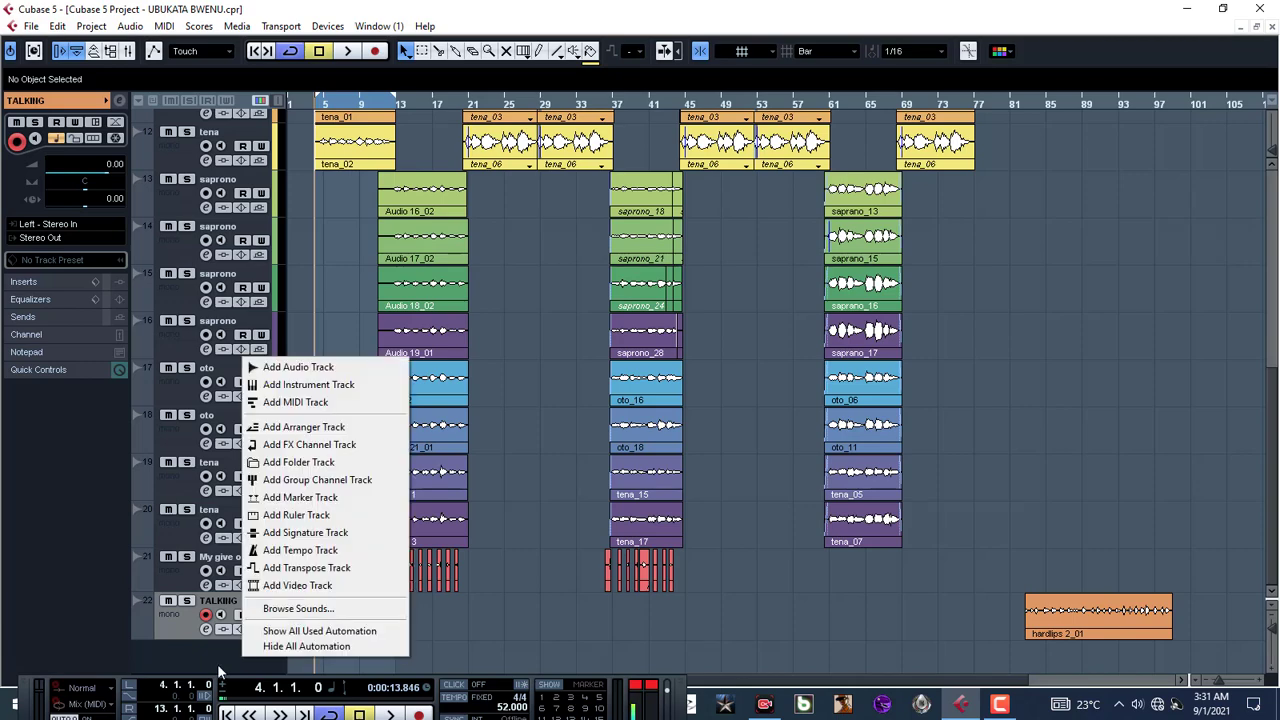
{"action": "left_click", "coordinate": [312, 480]}
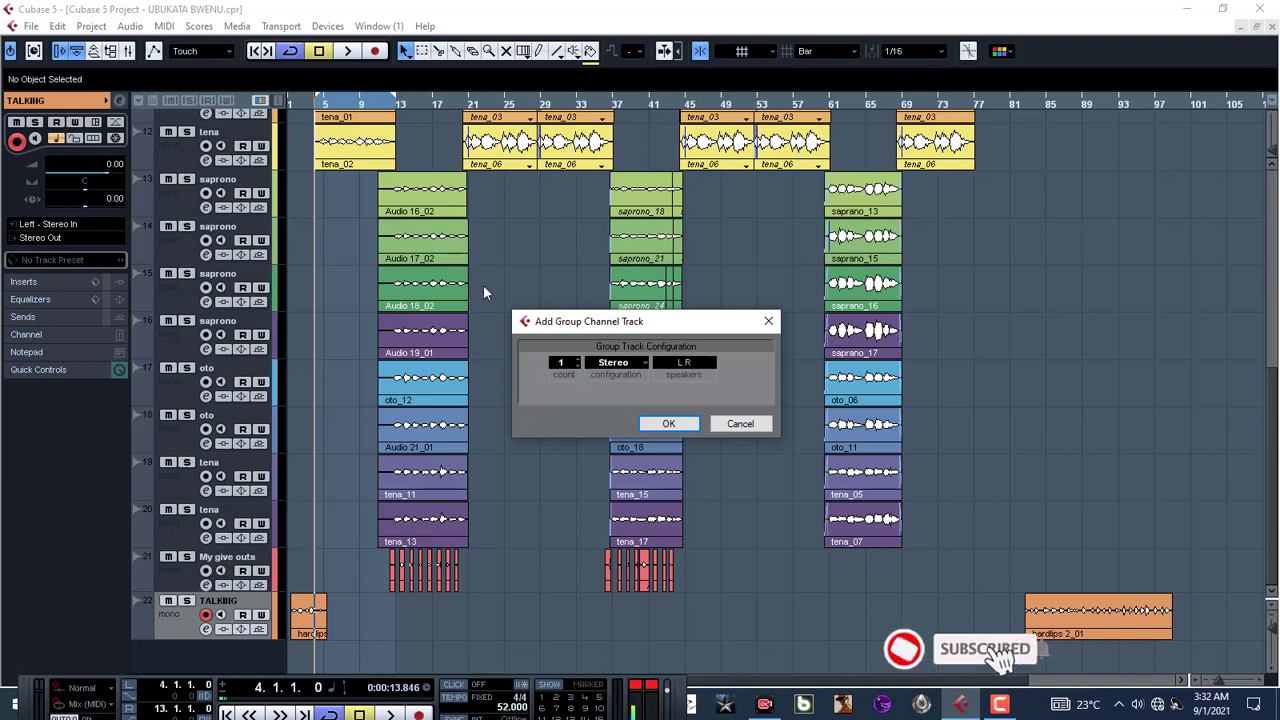
{"action": "left_click_drag", "start_coordinate": [634, 322], "coordinate": [570, 317]}
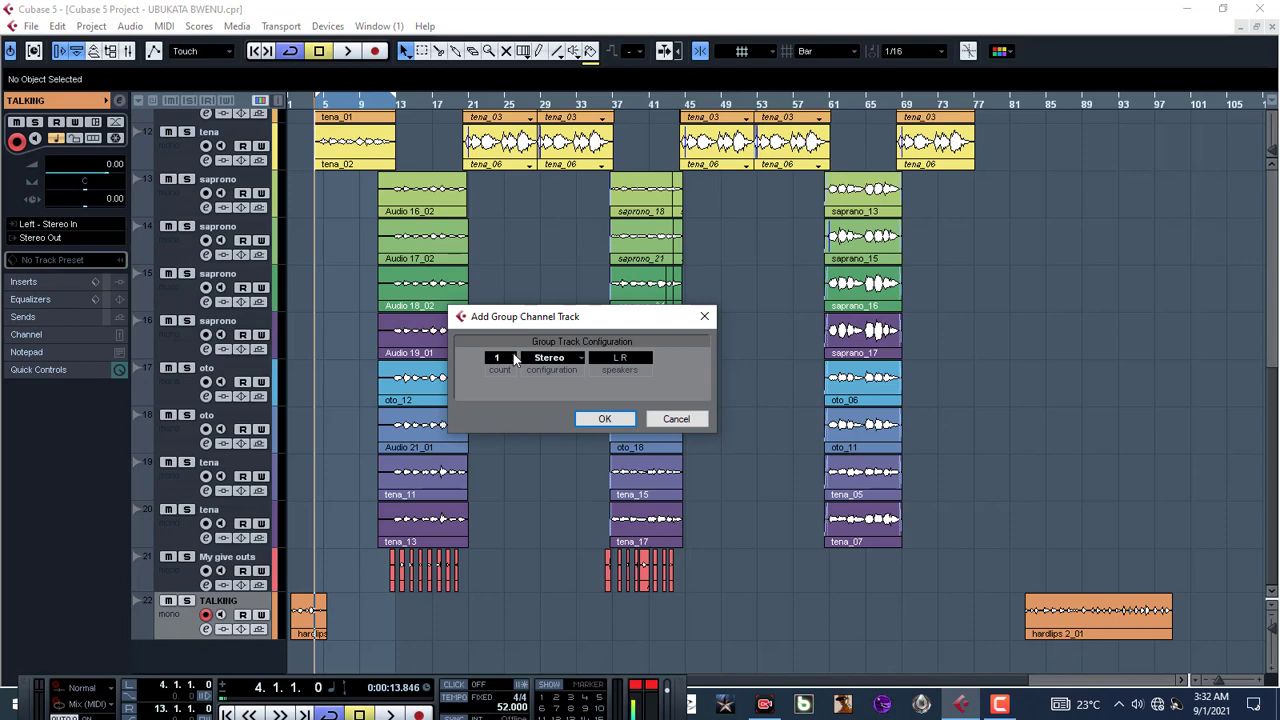
{"action": "left_click", "coordinate": [604, 418]}
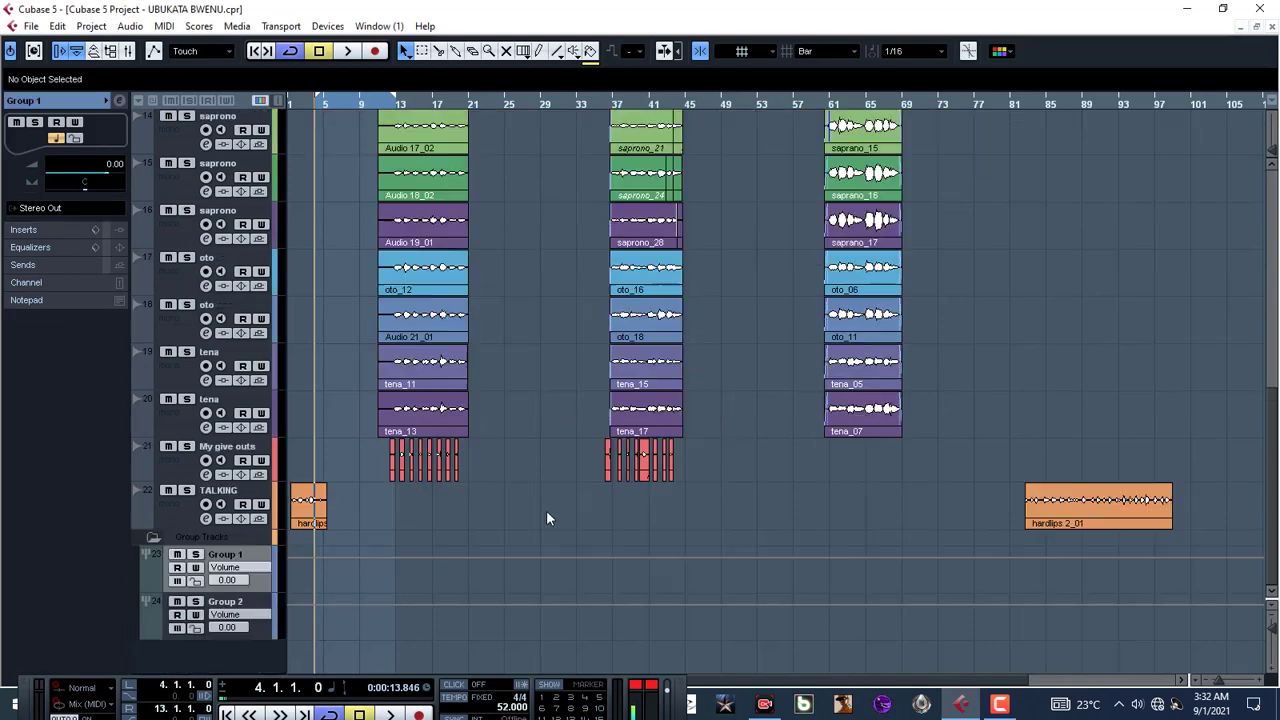
Step: Add a stereo FX channel track with the Reverb A effect and close the effect's window
{"action": "right_click", "coordinate": [238, 667]}
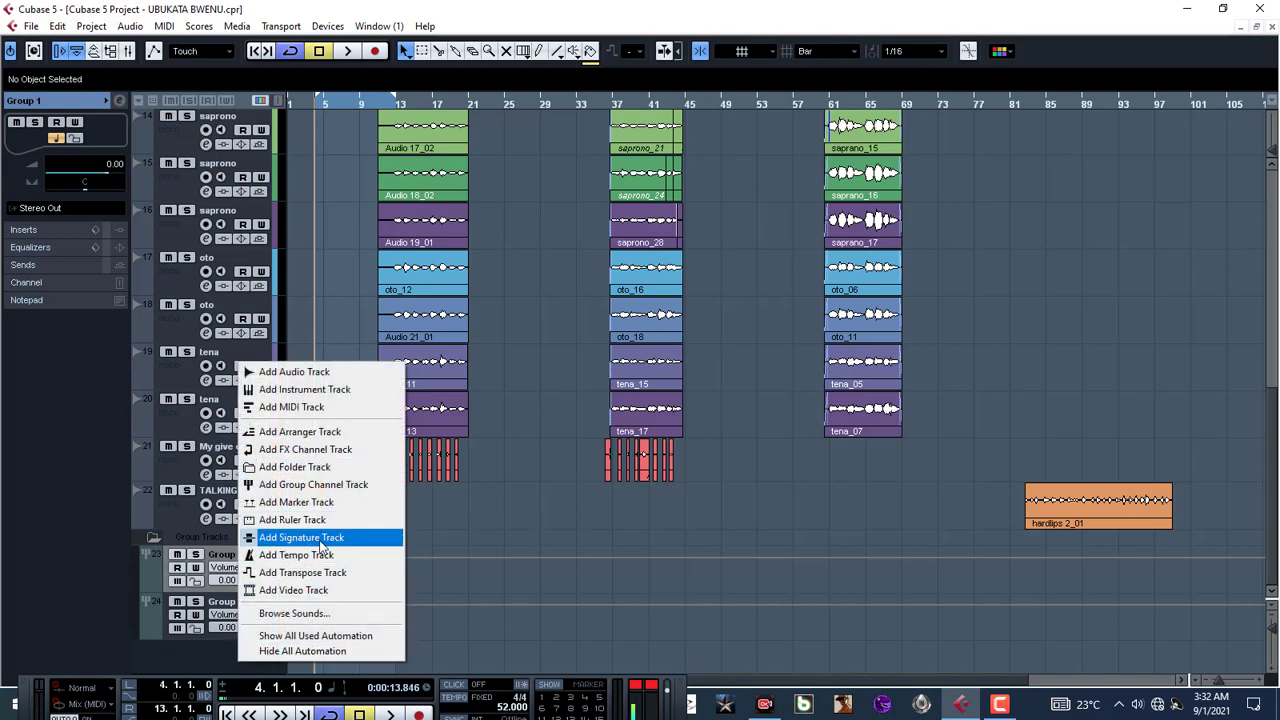
{"action": "left_click", "coordinate": [317, 458]}
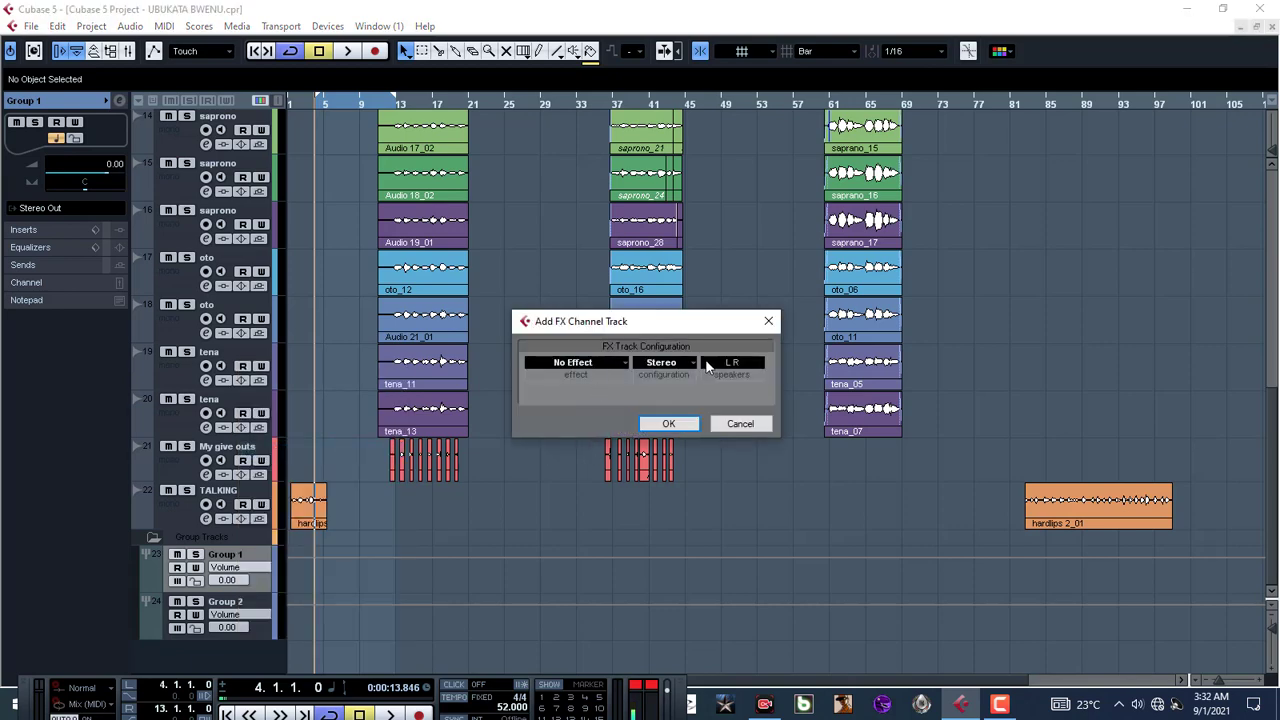
{"action": "left_click", "coordinate": [589, 366]}
{"action": "mouse_move", "coordinate": [590, 368]}
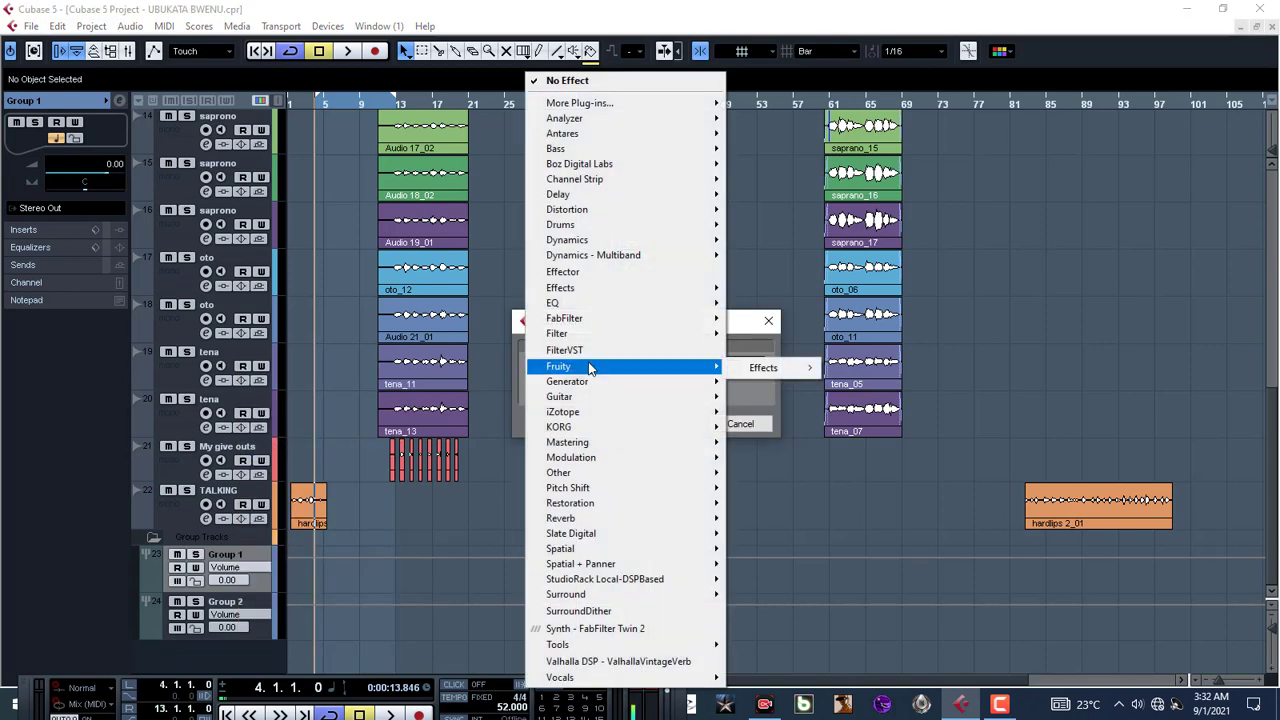
{"action": "mouse_move", "coordinate": [620, 520]}
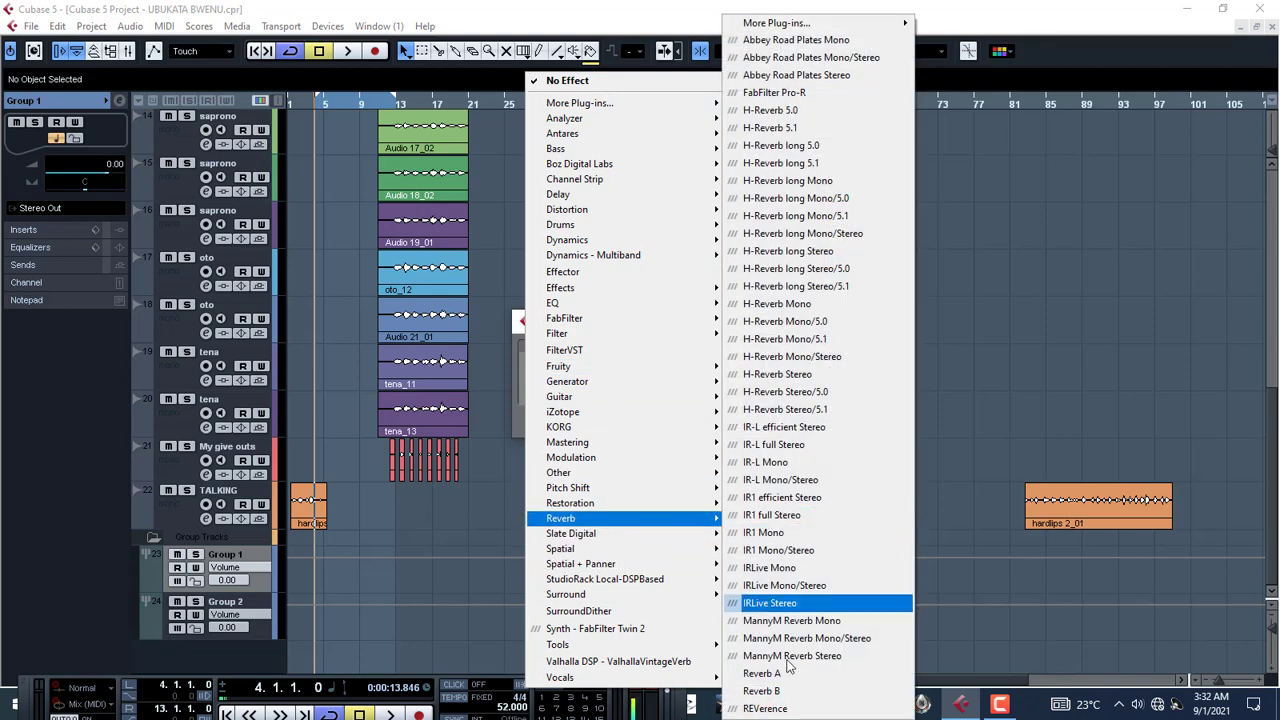
{"action": "left_click", "coordinate": [762, 673]}
{"action": "left_click", "coordinate": [665, 423]}
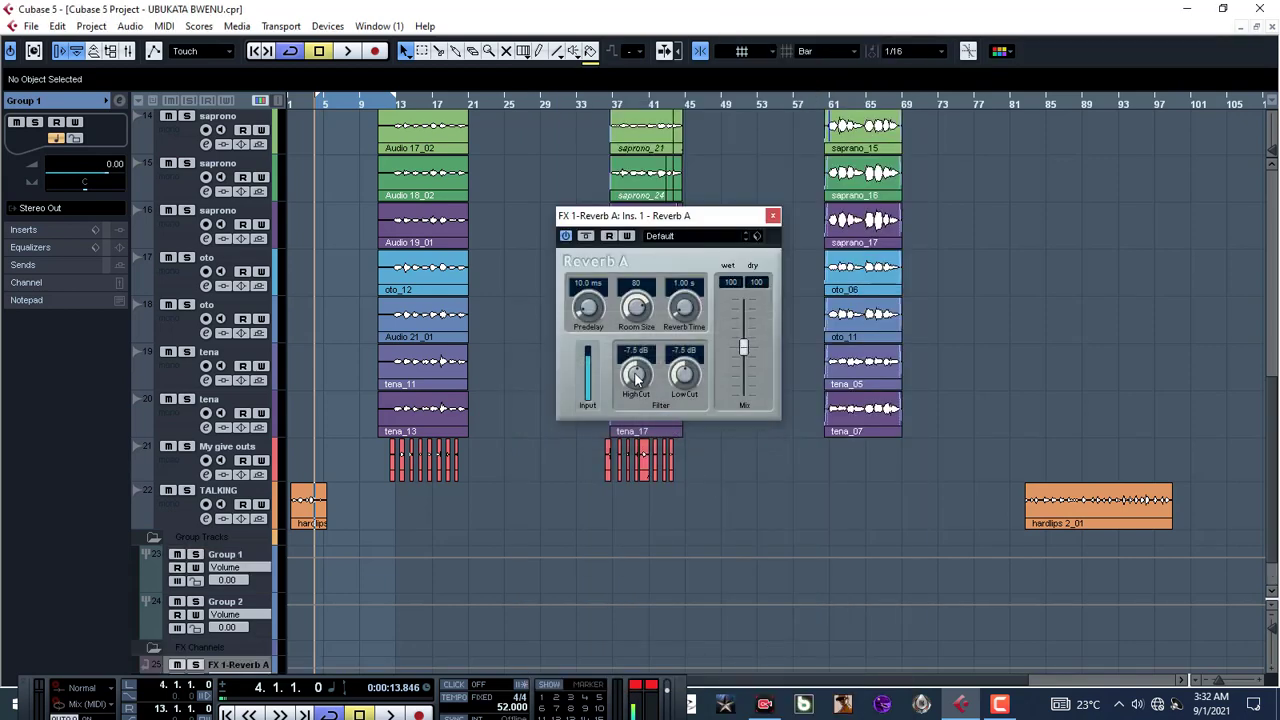
{"action": "left_click", "coordinate": [771, 219]}
Step: Add a second stereo FX channel track with the DoubleDelay effect and close the effect's window
{"action": "scroll", "coordinate": [372, 578], "scroll_direction": "down", "scroll_amount": 2}
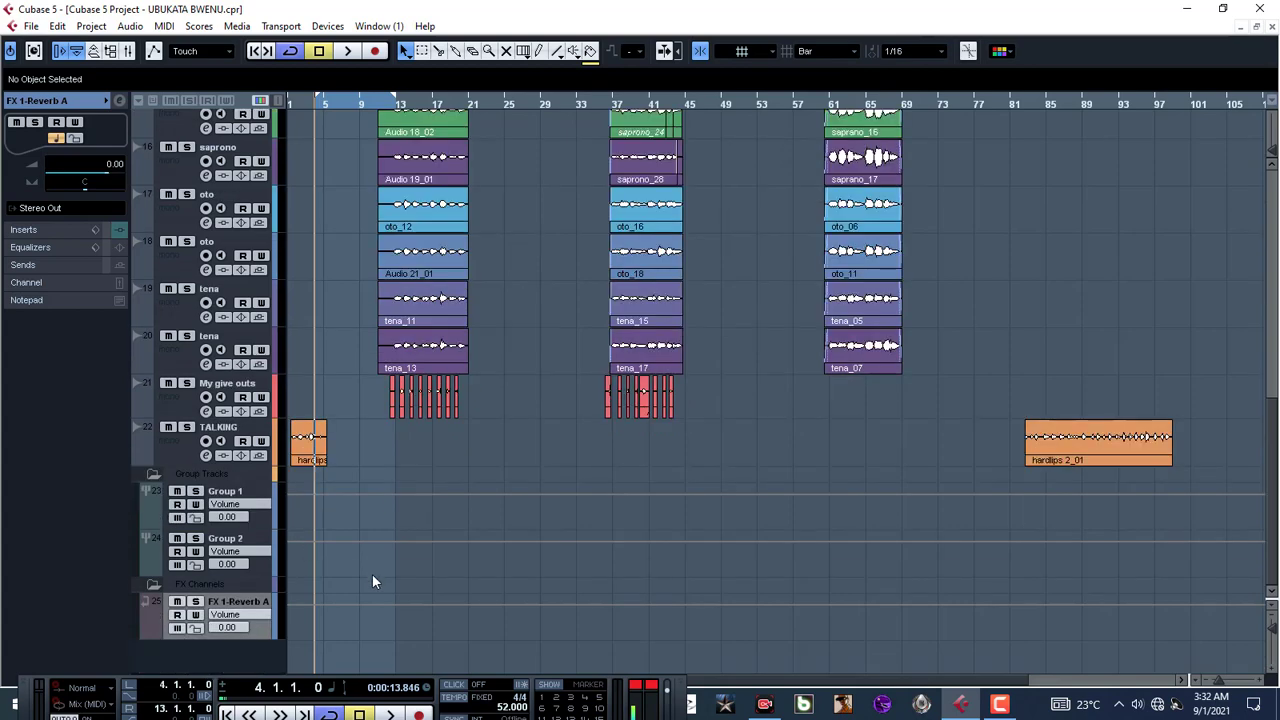
{"action": "right_click", "coordinate": [234, 660]}
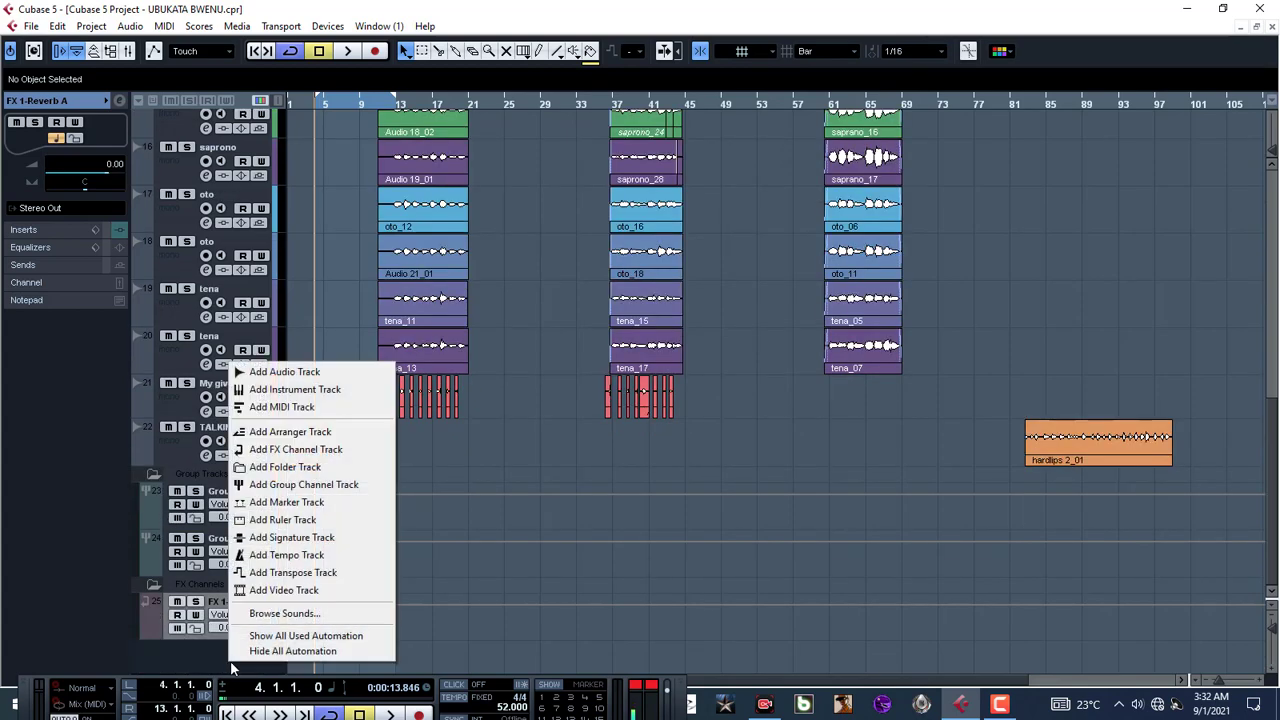
{"action": "left_click", "coordinate": [295, 449]}
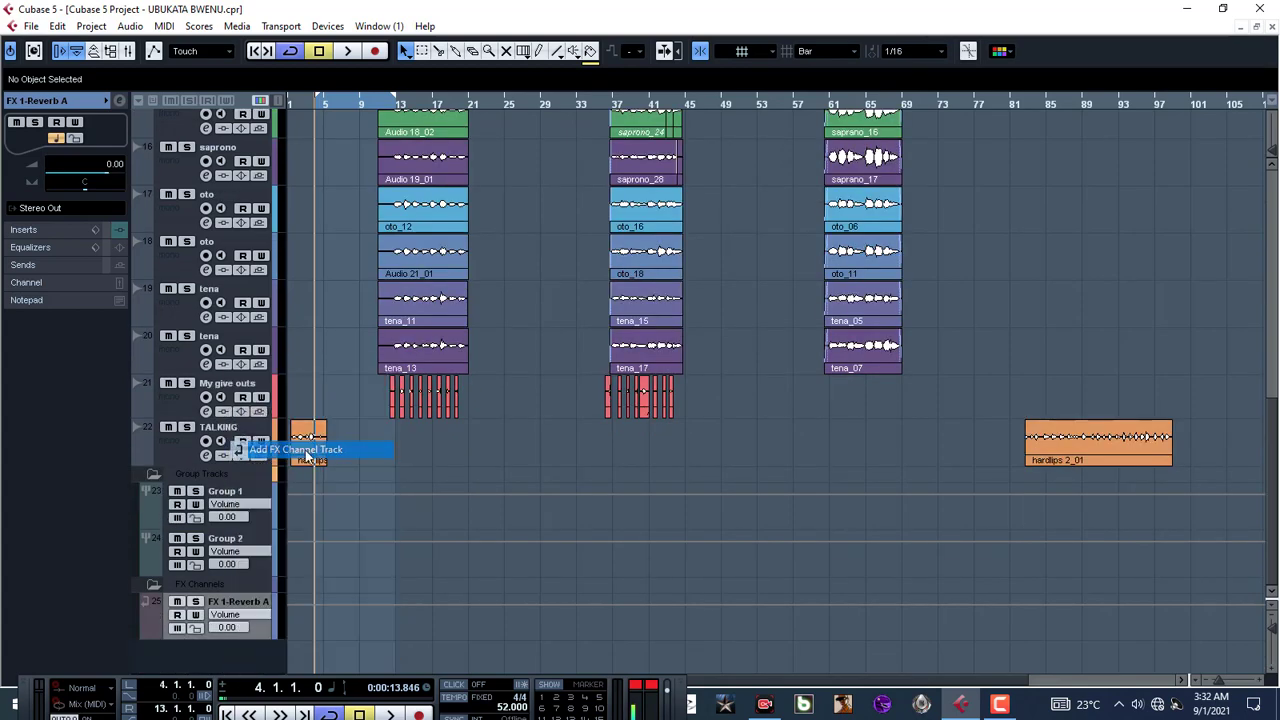
{"action": "left_click", "coordinate": [572, 365]}
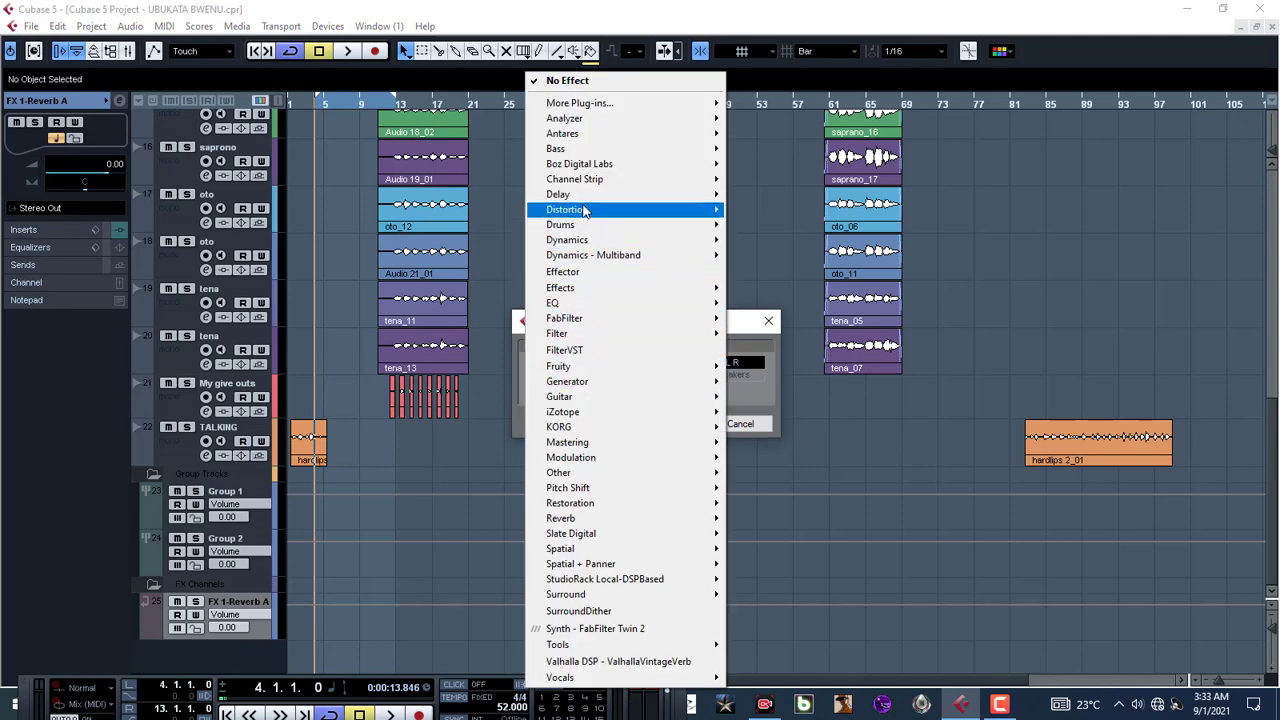
{"action": "mouse_move", "coordinate": [585, 197]}
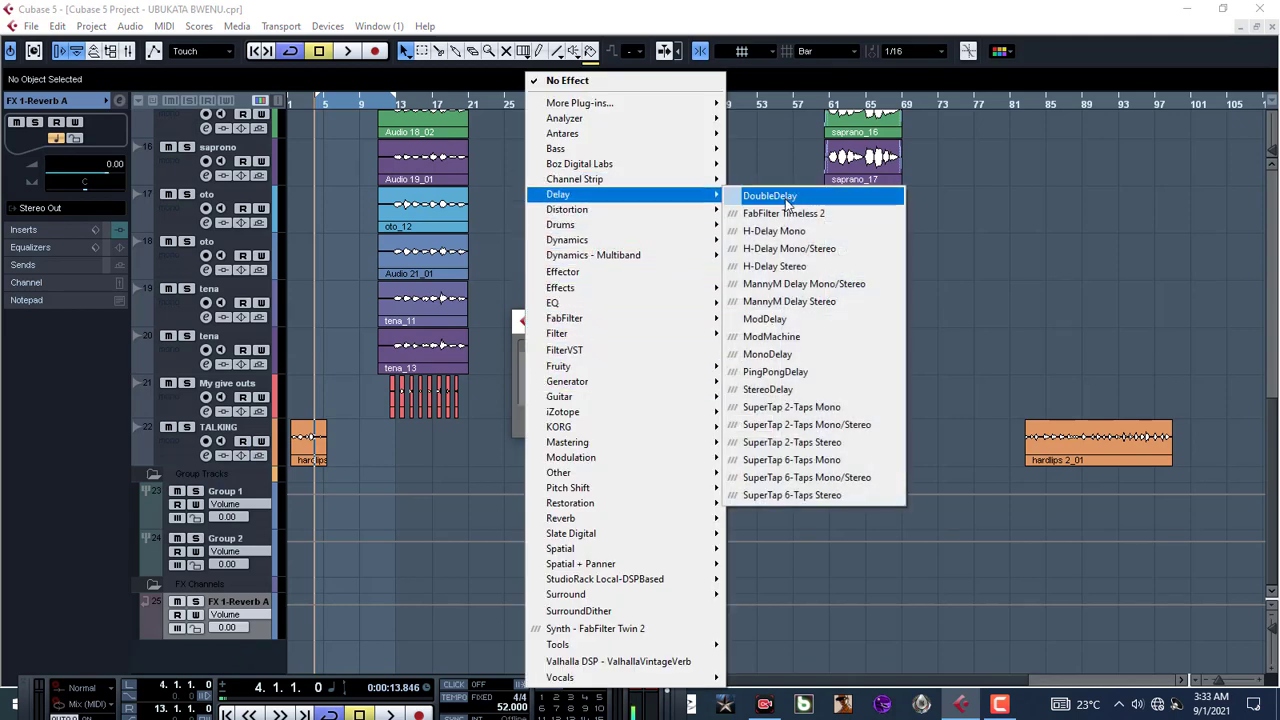
{"action": "left_click", "coordinate": [787, 203]}
{"action": "left_click", "coordinate": [663, 424]}
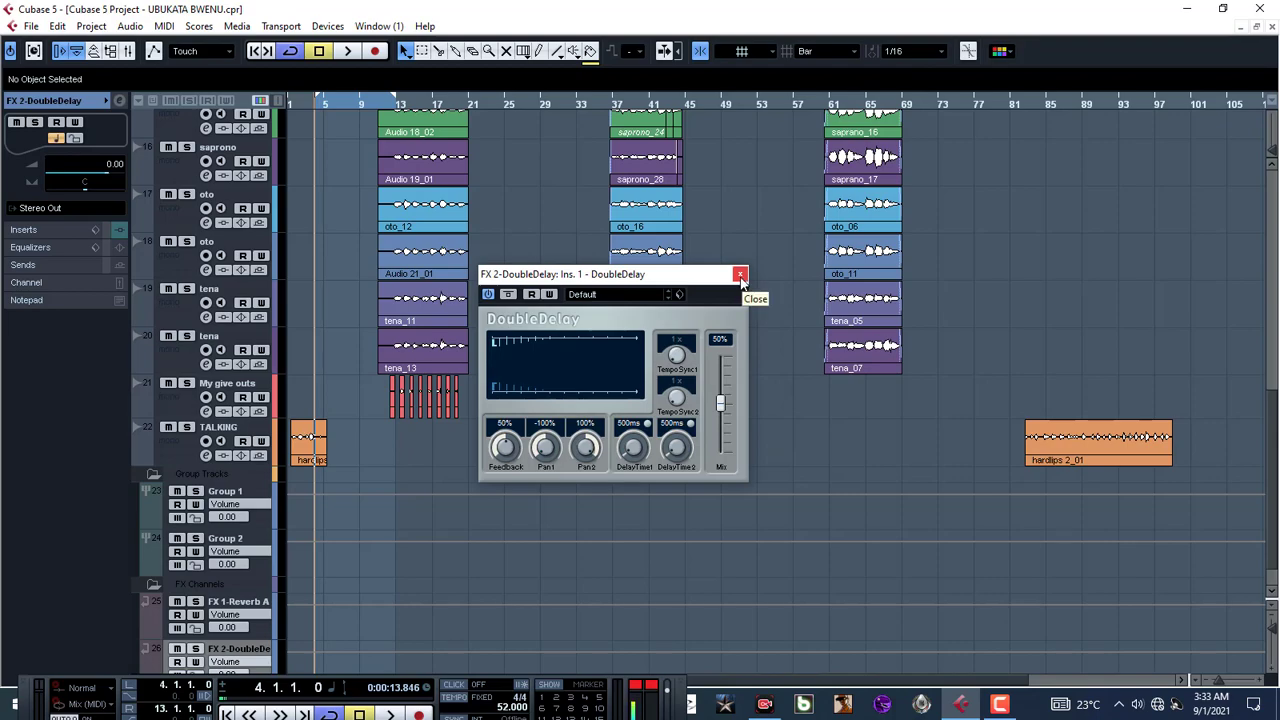
{"action": "left_click", "coordinate": [740, 275]}
Step: Route the outputs of the first two saprano tracks, 5 and 6, to Group 1
{"action": "scroll", "coordinate": [488, 478], "scroll_direction": "up", "scroll_amount": 10}
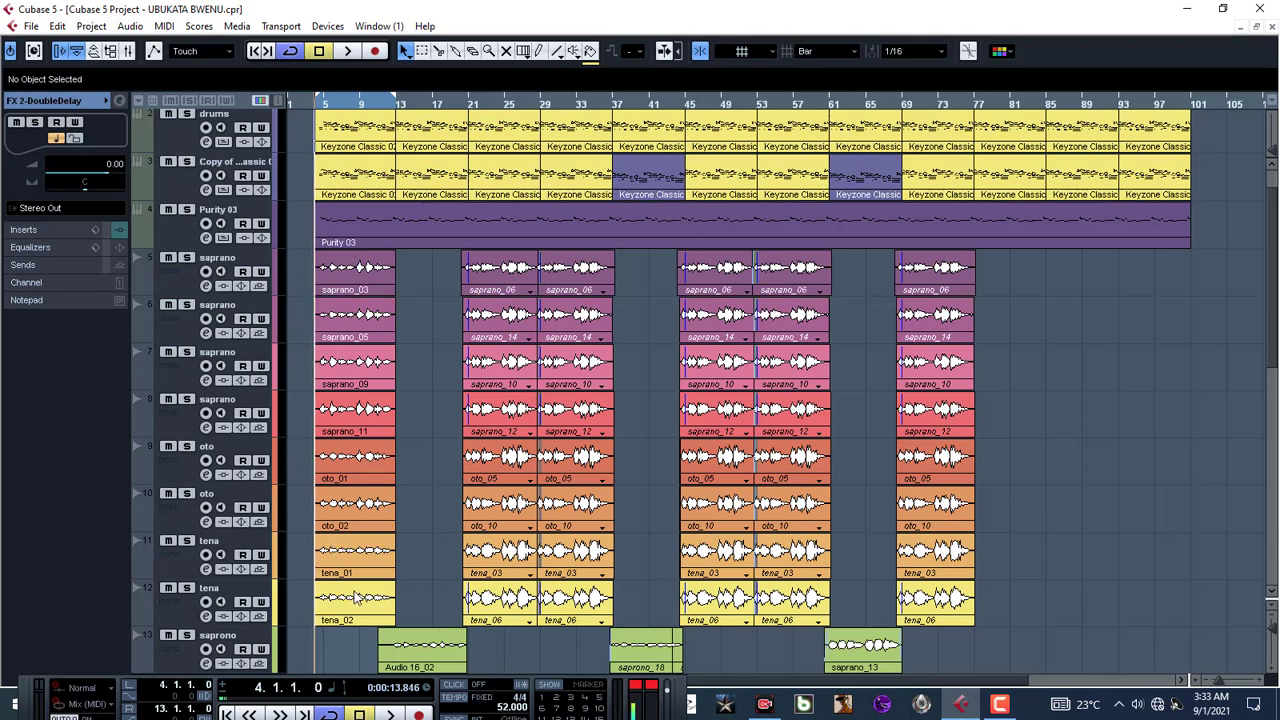
{"action": "scroll", "coordinate": [355, 597], "scroll_direction": "down", "scroll_amount": 10}
{"action": "scroll", "coordinate": [350, 456], "scroll_direction": "up", "scroll_amount": 10}
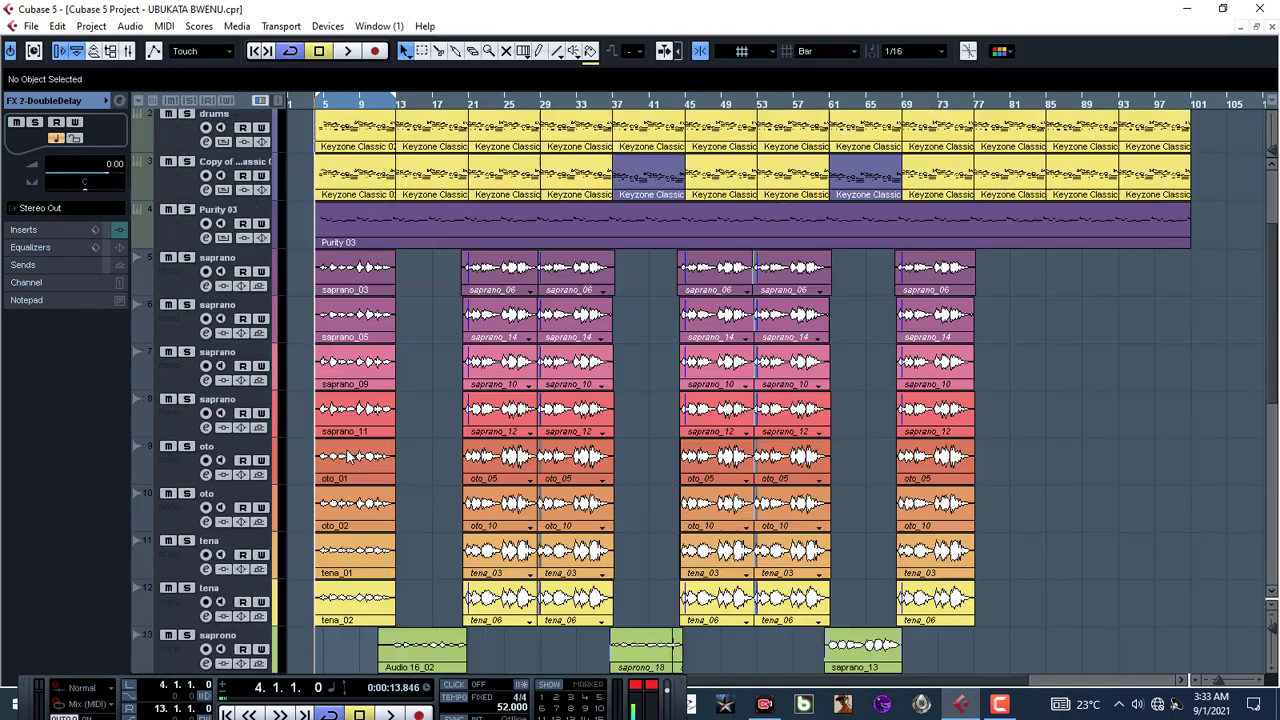
{"action": "scroll", "coordinate": [345, 555], "scroll_direction": "down", "scroll_amount": 10}
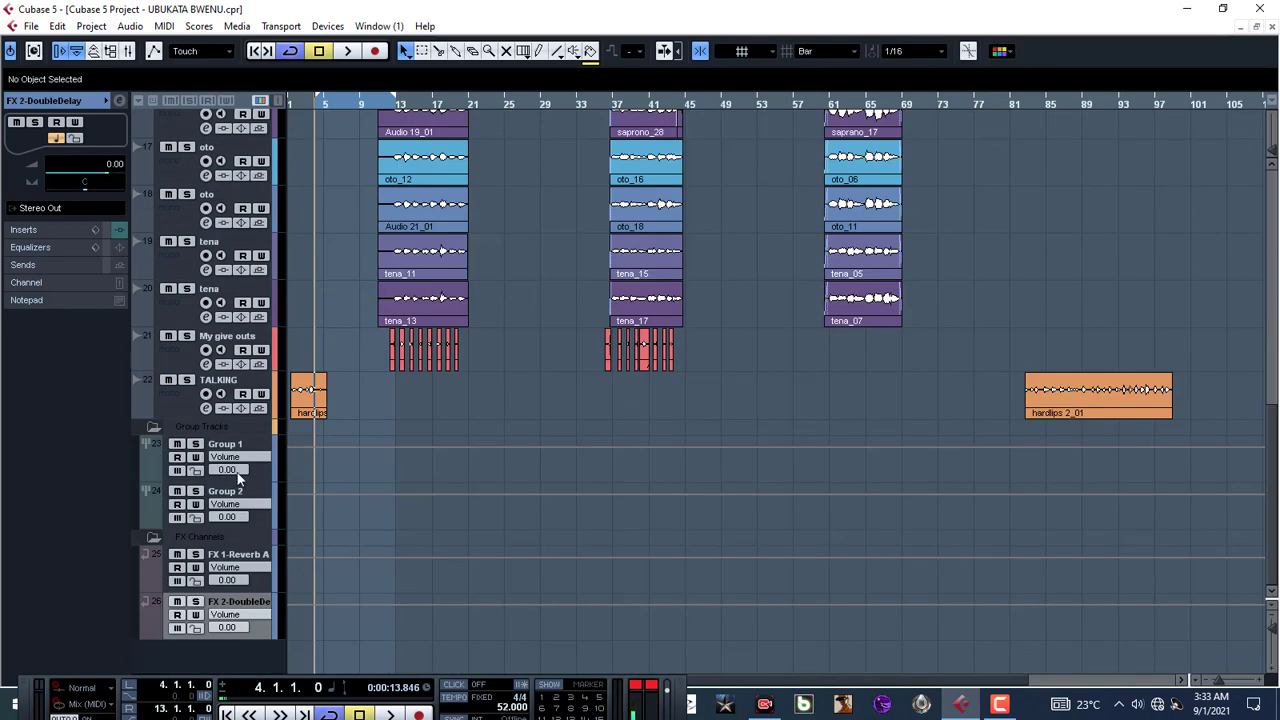
{"action": "scroll", "coordinate": [413, 472], "scroll_direction": "up", "scroll_amount": 10}
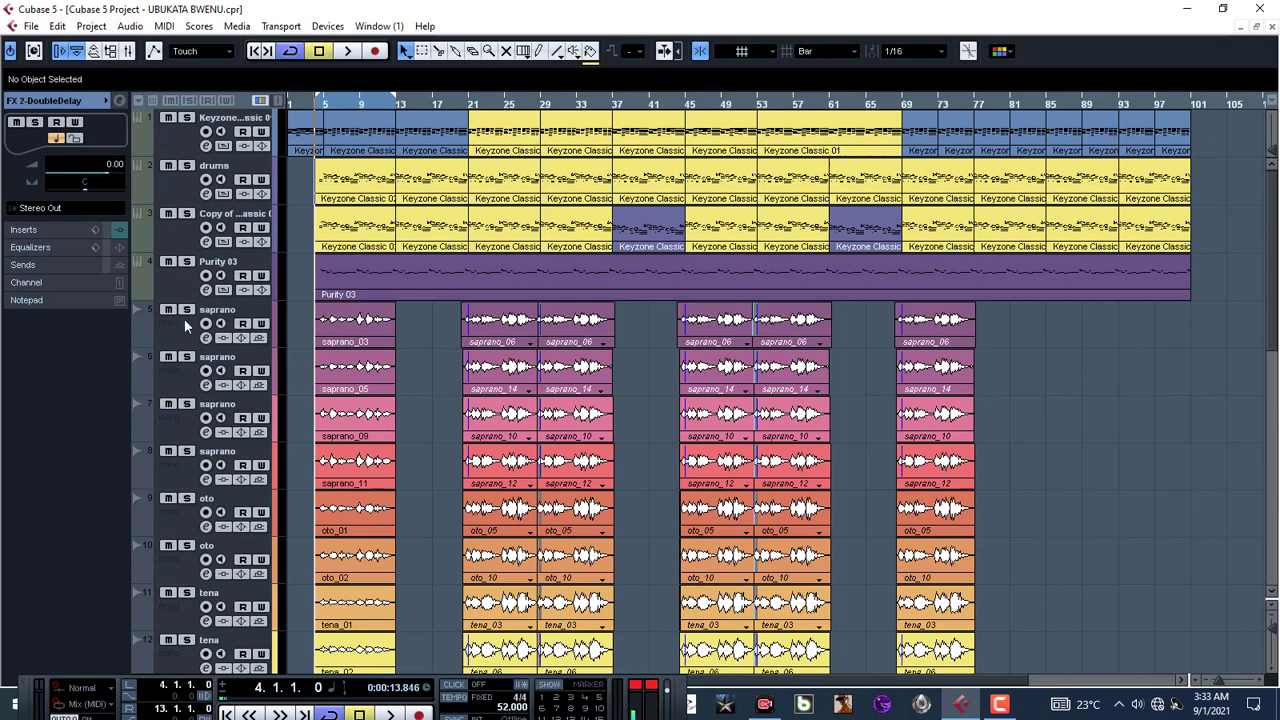
{"action": "left_click", "coordinate": [176, 338]}
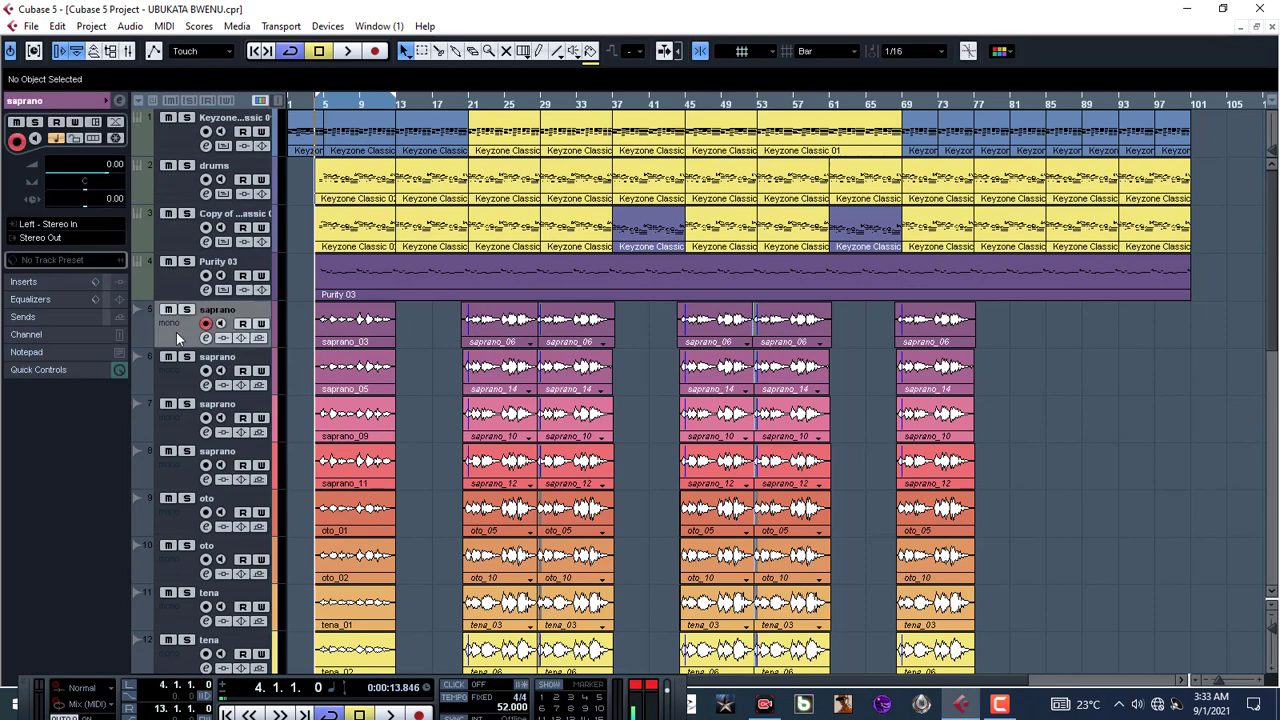
{"action": "left_click", "coordinate": [36, 240]}
{"action": "mouse_move", "coordinate": [96, 334]}
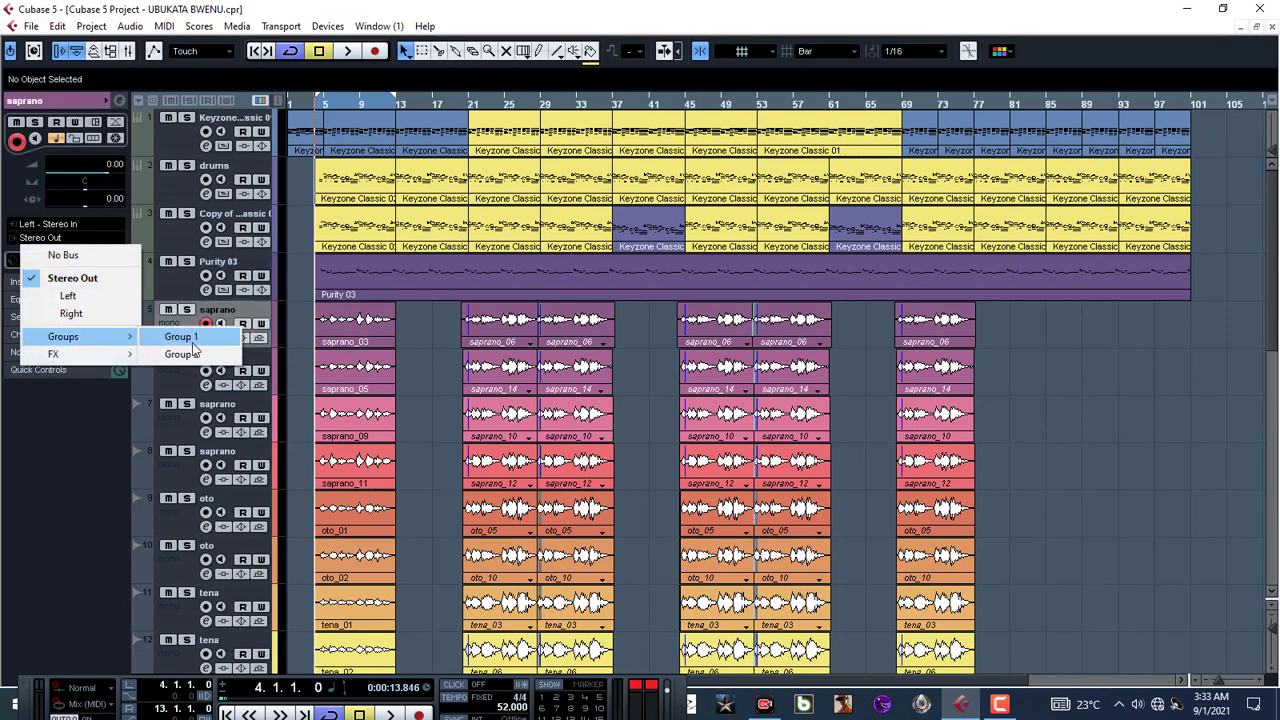
{"action": "left_click", "coordinate": [182, 337]}
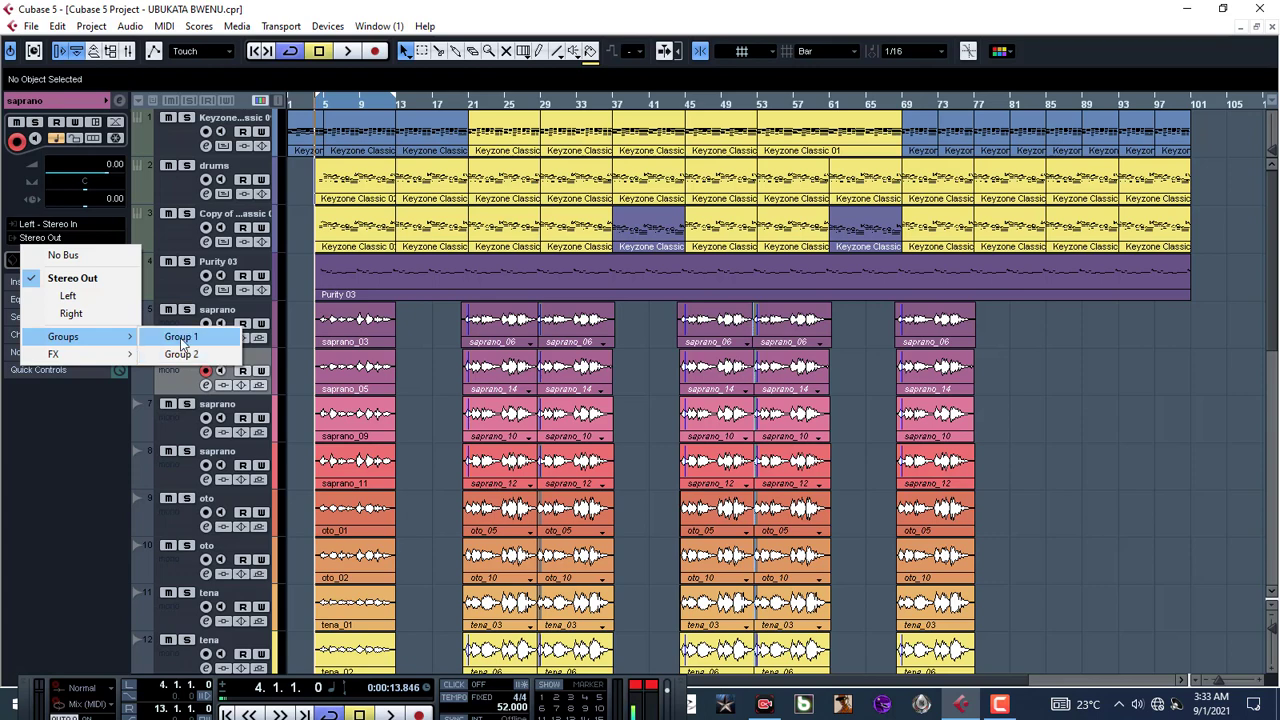
{"action": "left_click", "coordinate": [184, 339]}
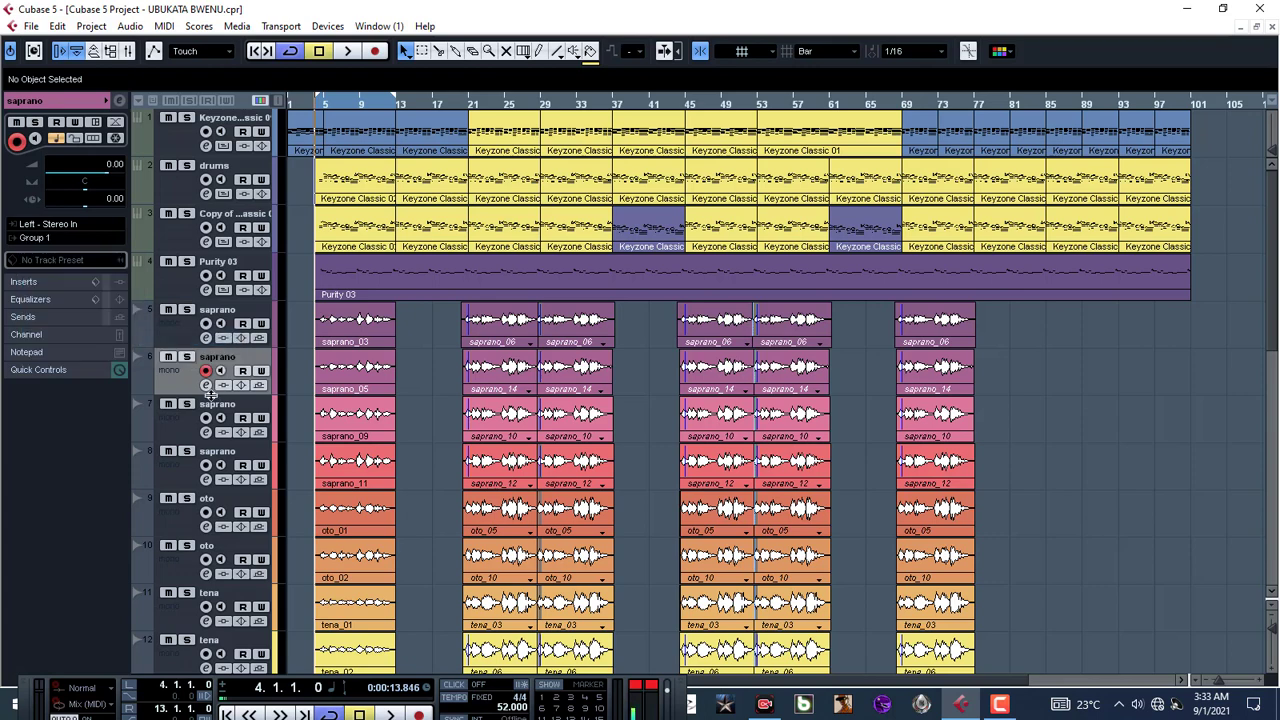
Step: Route the outputs of saprano tracks 7 and 8 to Group 1
{"action": "left_click", "coordinate": [173, 436]}
{"action": "left_click", "coordinate": [38, 237]}
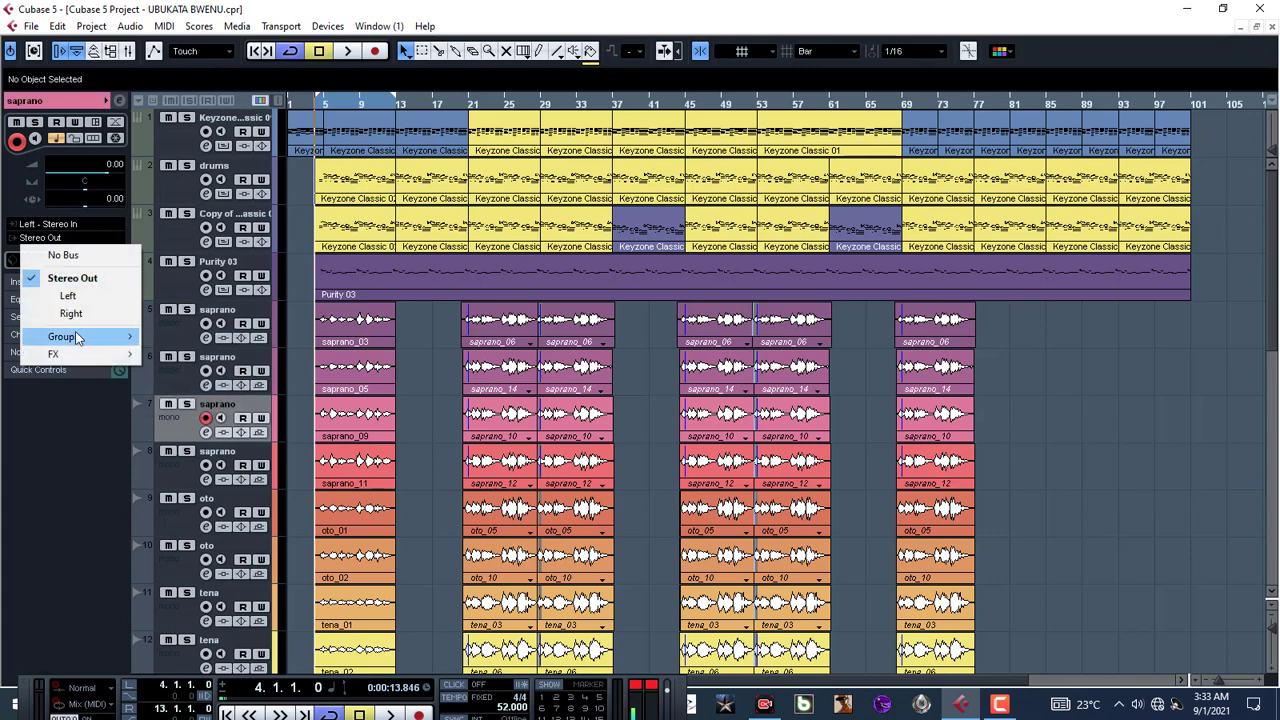
{"action": "mouse_move", "coordinate": [80, 340]}
{"action": "left_click", "coordinate": [182, 337]}
{"action": "scroll", "coordinate": [175, 365], "scroll_direction": "down", "scroll_amount": 2}
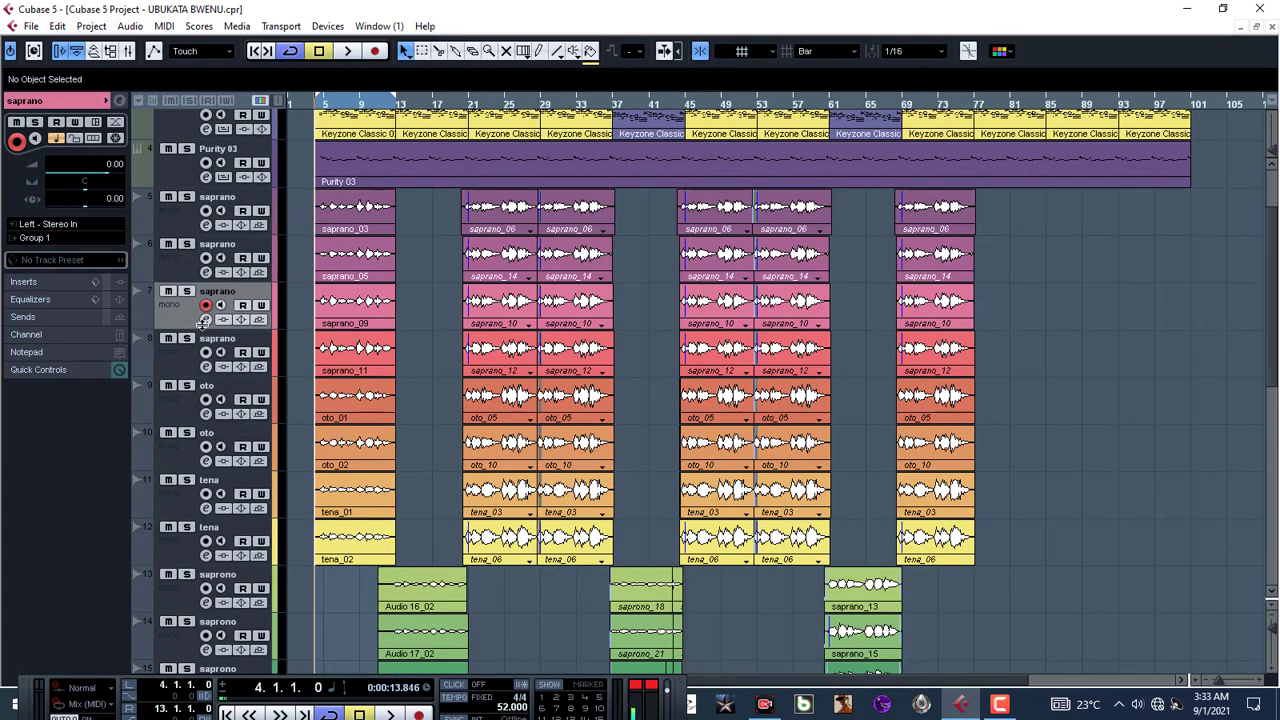
{"action": "left_click", "coordinate": [173, 370]}
{"action": "left_click", "coordinate": [38, 237]}
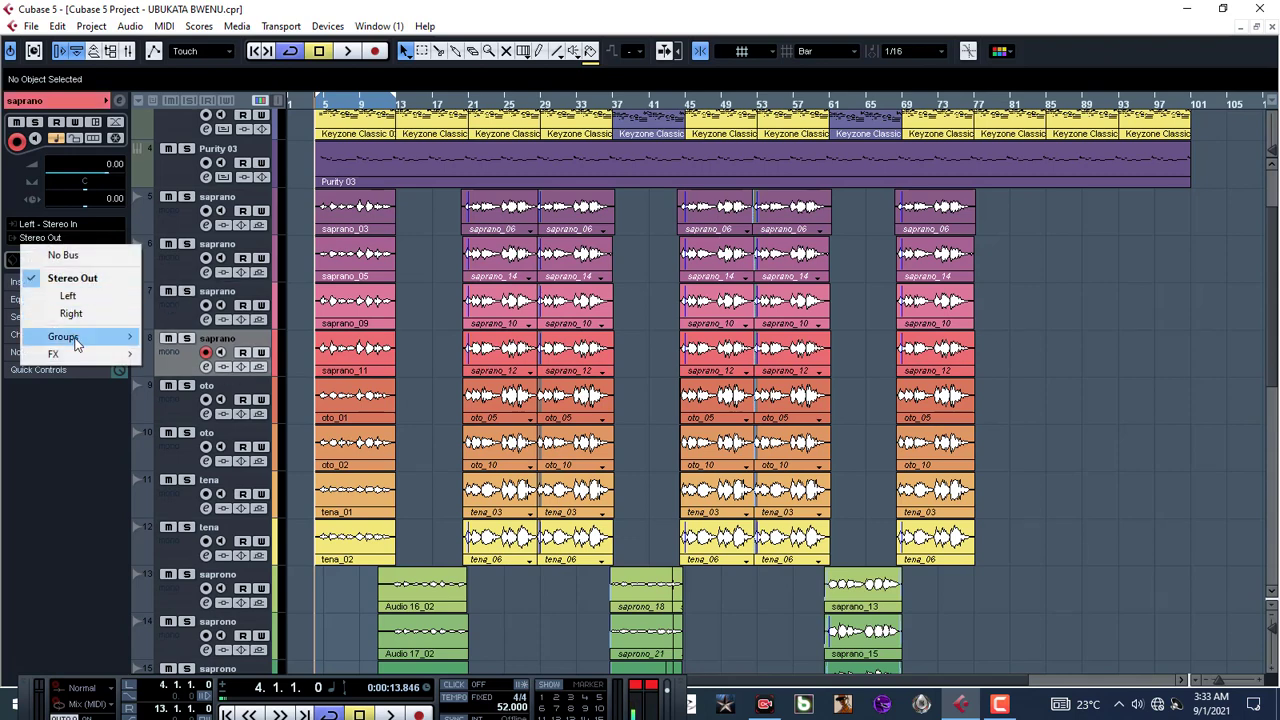
{"action": "mouse_move", "coordinate": [80, 337]}
{"action": "left_click", "coordinate": [183, 340]}
Step: Route the outputs of oto tracks 9 and 10 to Group 1
{"action": "left_click", "coordinate": [177, 396]}
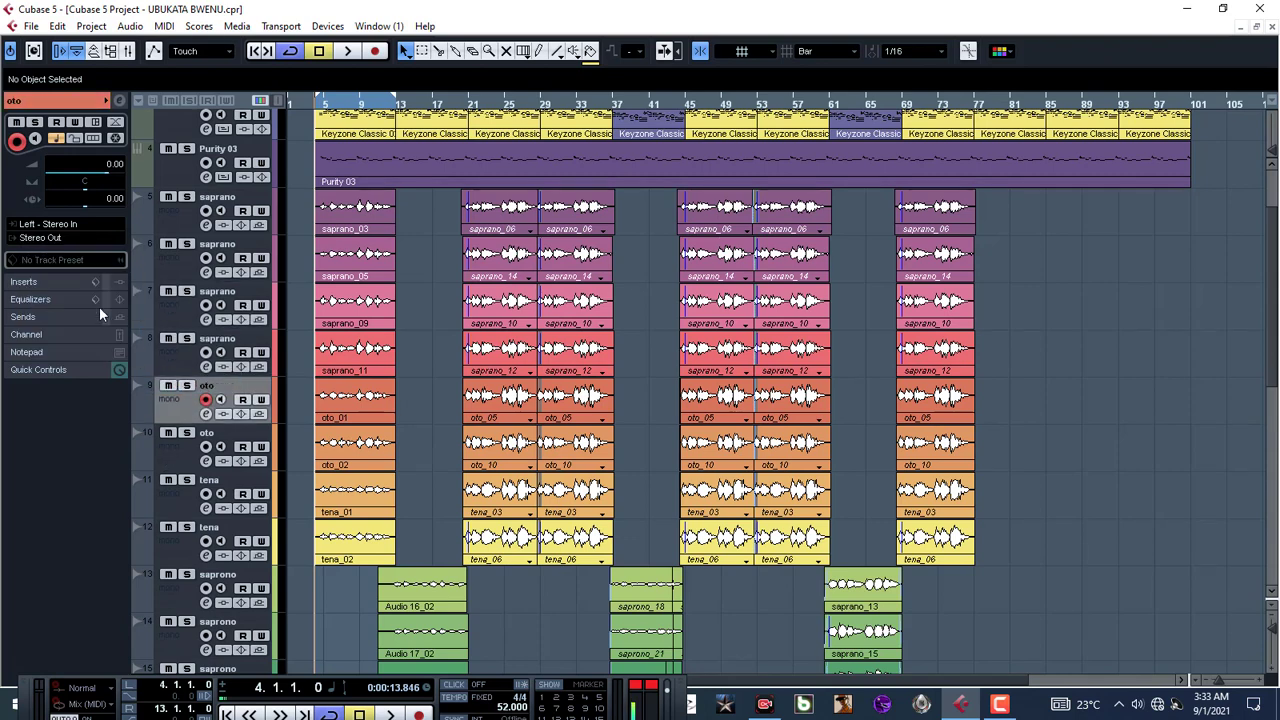
{"action": "left_click", "coordinate": [40, 237]}
{"action": "mouse_move", "coordinate": [86, 337]}
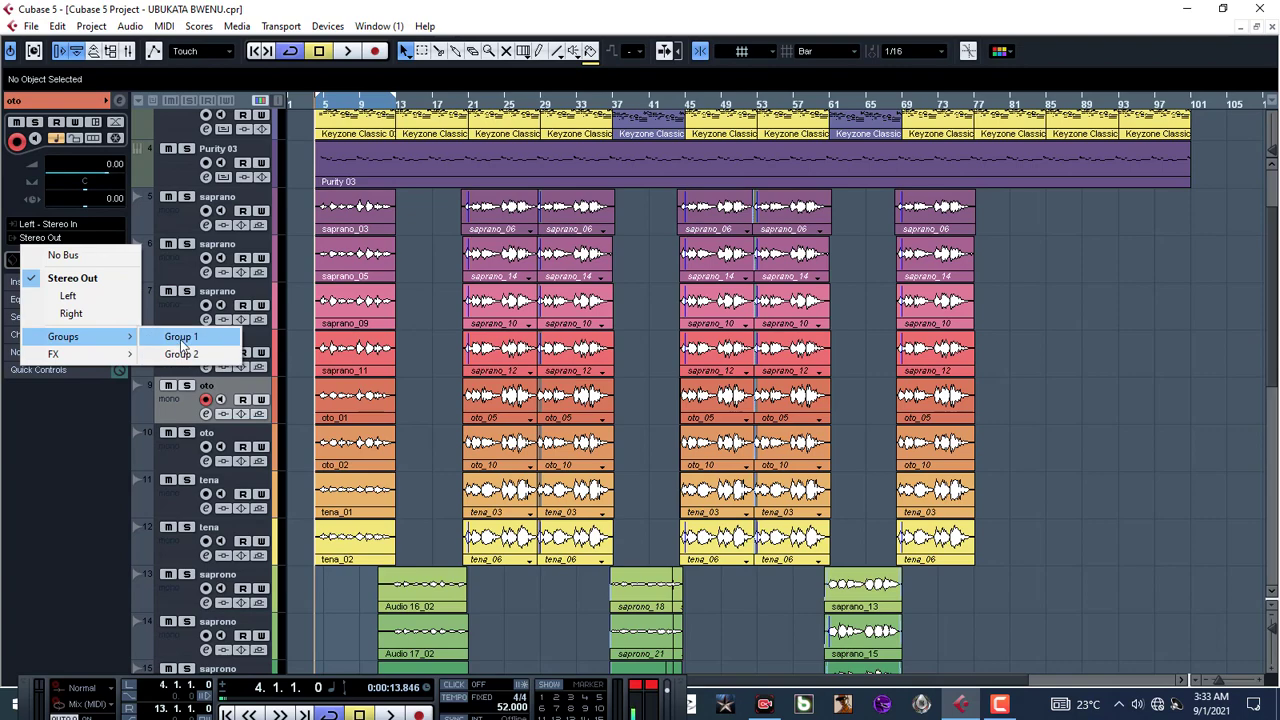
{"action": "left_click", "coordinate": [186, 338]}
{"action": "left_click", "coordinate": [184, 466]}
{"action": "left_click", "coordinate": [40, 237]}
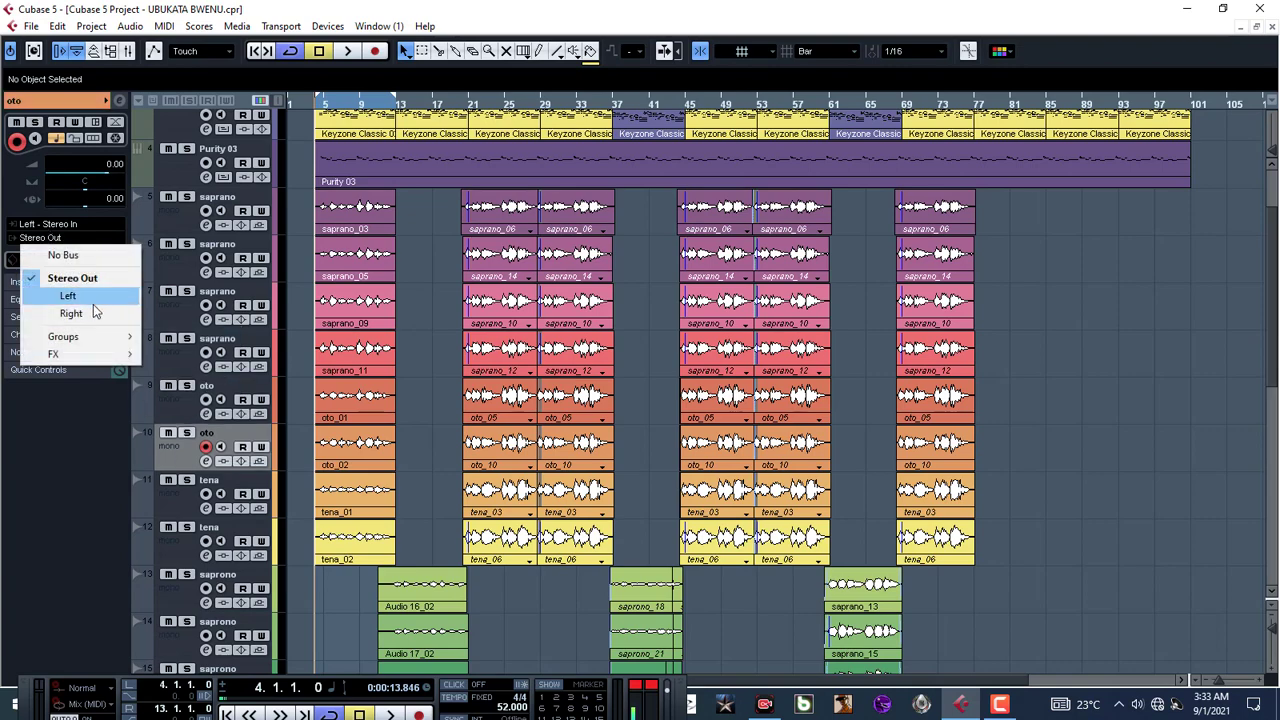
{"action": "mouse_move", "coordinate": [97, 330]}
{"action": "left_click", "coordinate": [190, 334]}
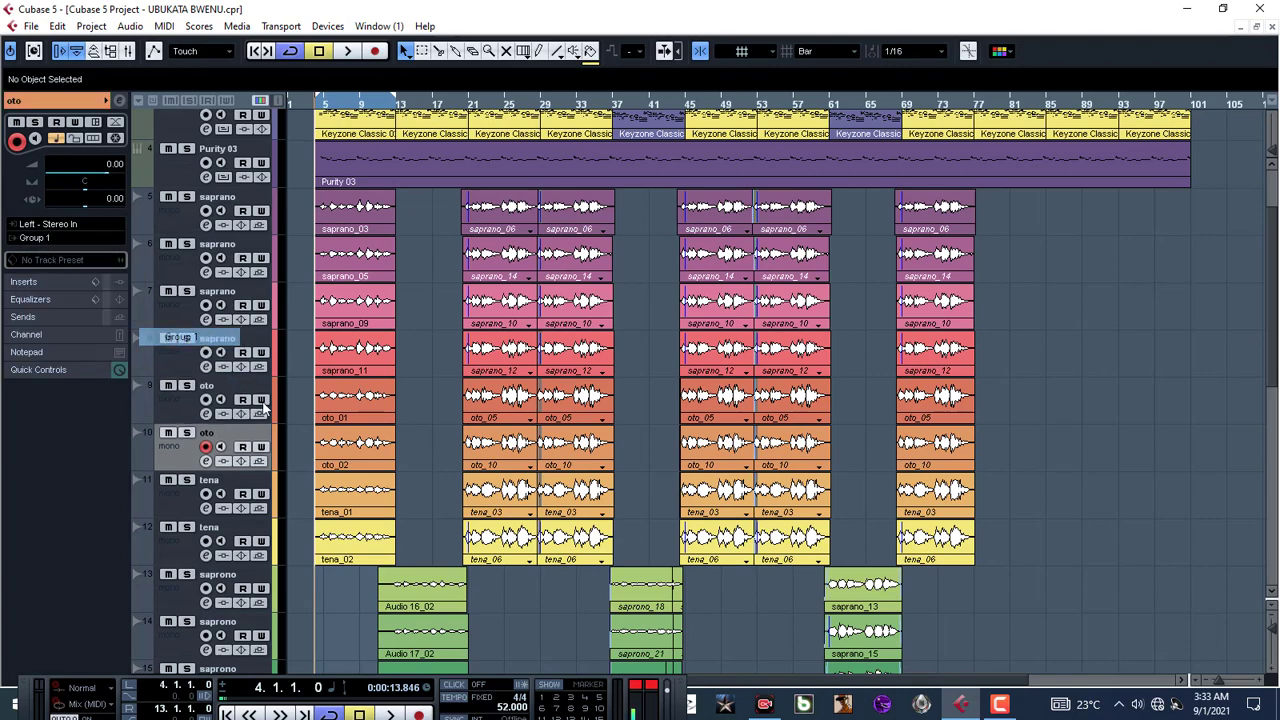
Step: Route the outputs of tena tracks 11 and 12 to Group 1
{"action": "scroll", "coordinate": [265, 397], "scroll_direction": "down", "scroll_amount": 5}
{"action": "left_click", "coordinate": [168, 279]}
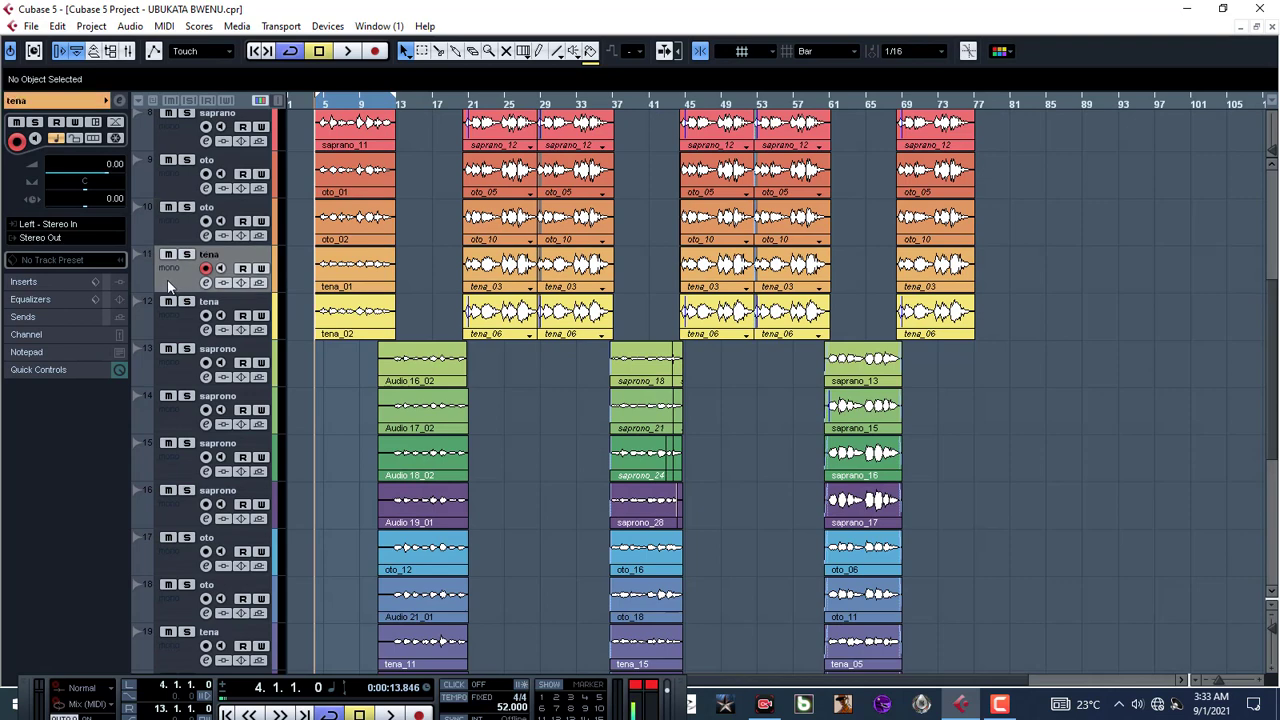
{"action": "left_click", "coordinate": [37, 240]}
{"action": "mouse_move", "coordinate": [110, 338]}
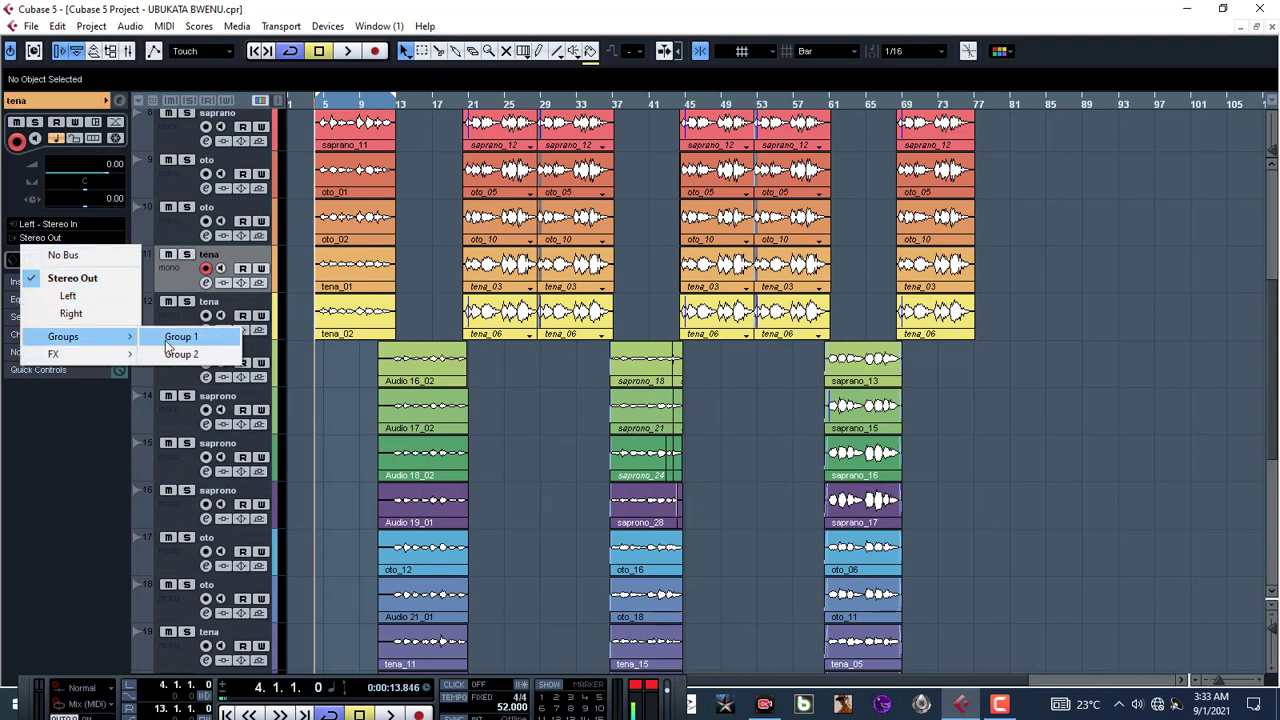
{"action": "left_click", "coordinate": [170, 338]}
{"action": "left_click", "coordinate": [173, 323]}
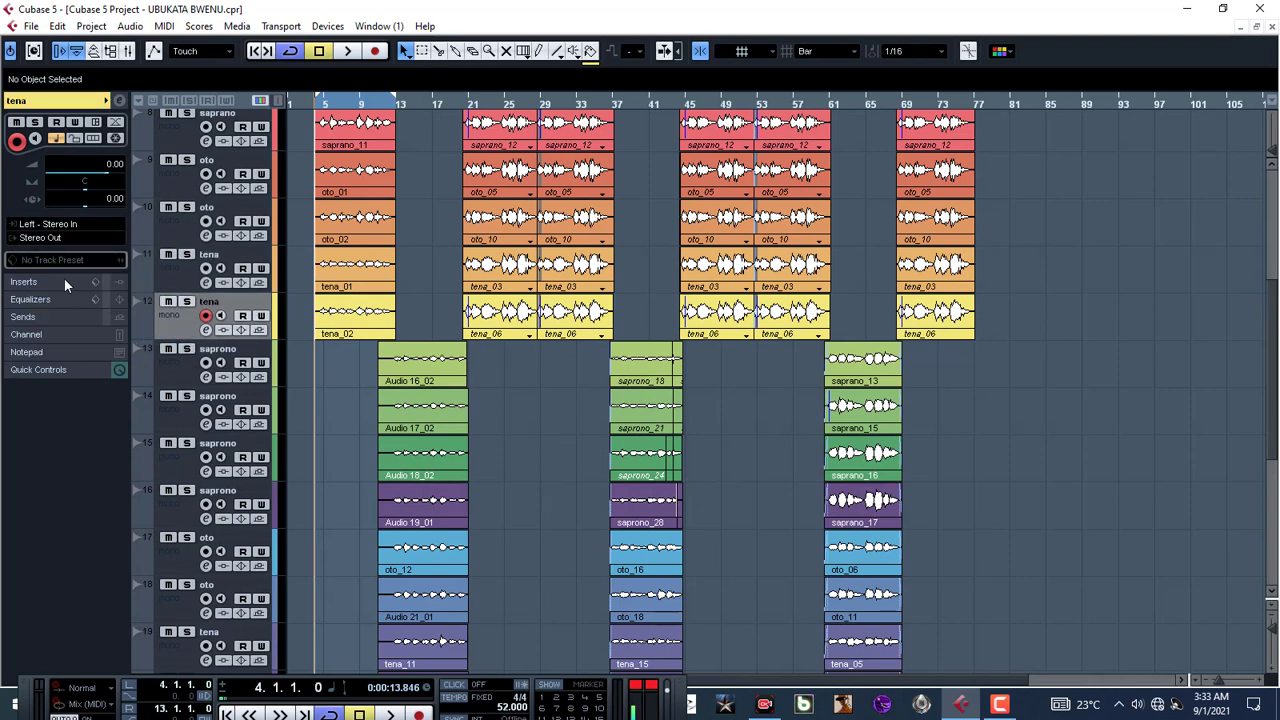
{"action": "left_click", "coordinate": [28, 240]}
{"action": "mouse_move", "coordinate": [90, 336]}
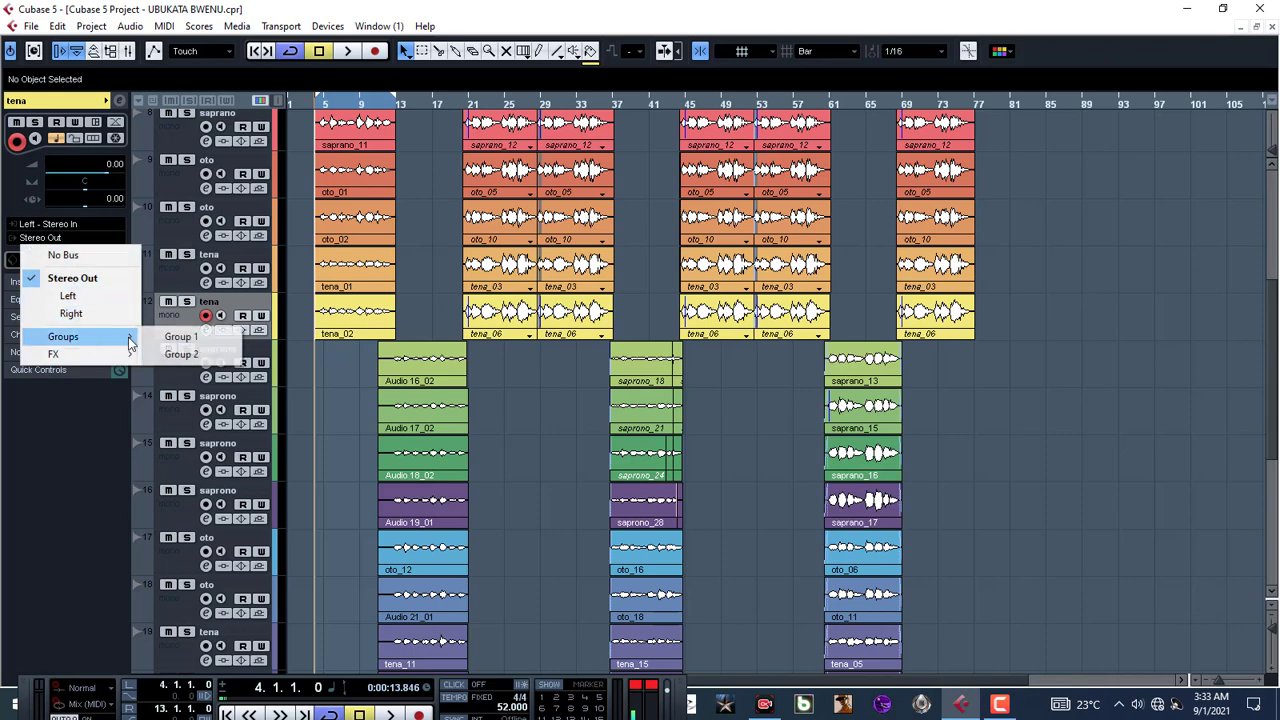
{"action": "left_click", "coordinate": [185, 337]}
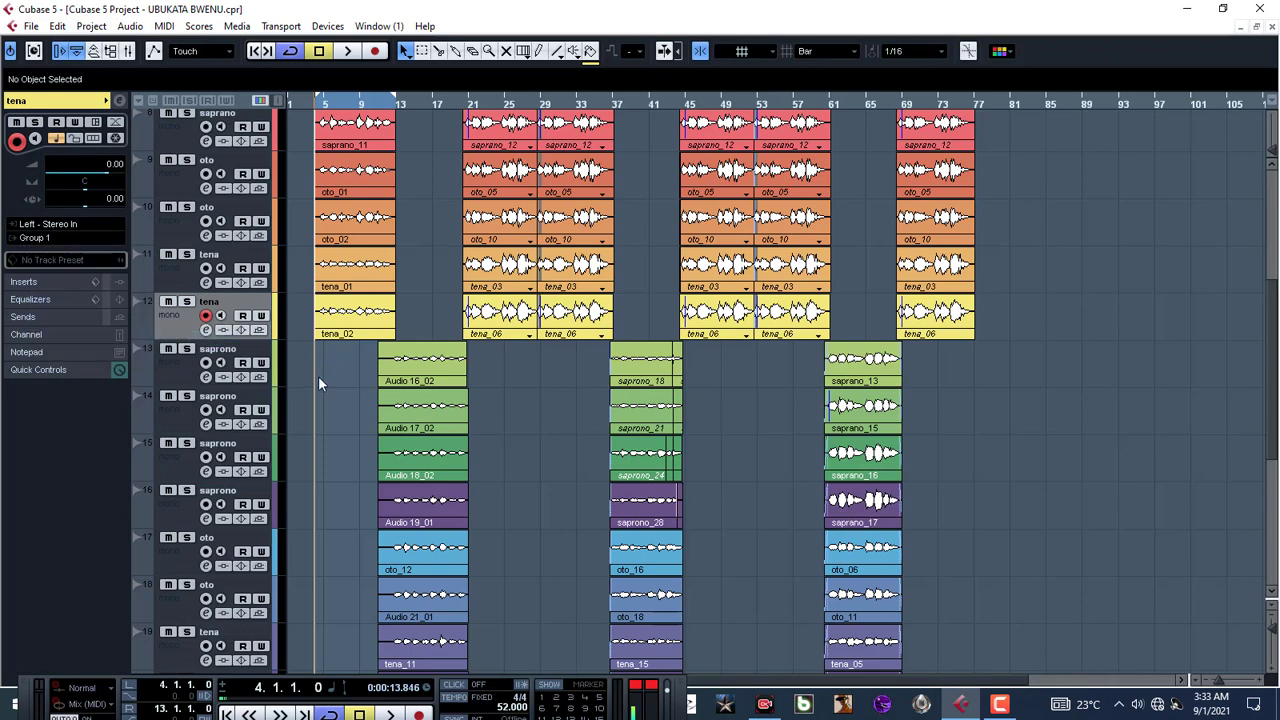
Step: Look through the vocal tracks and the group tracks below them to check which parts belong together
{"action": "scroll", "coordinate": [319, 378], "scroll_direction": "down", "scroll_amount": 2}
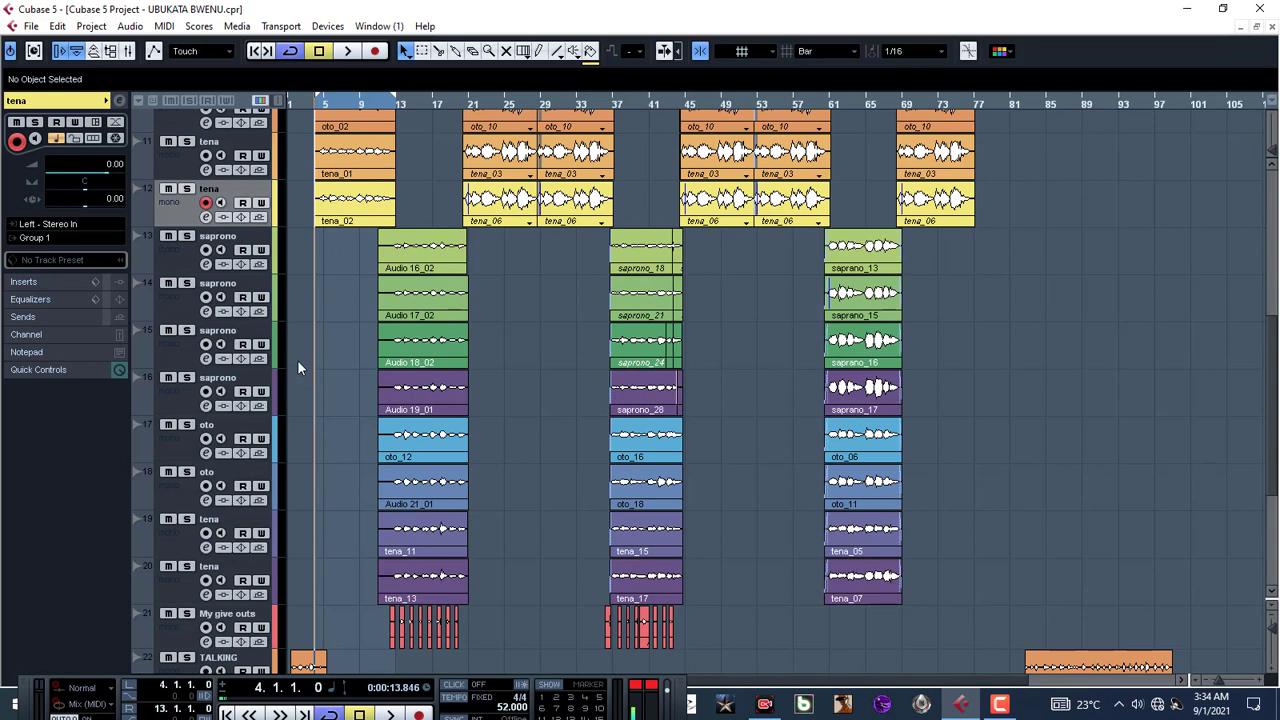
{"action": "left_click", "coordinate": [181, 267]}
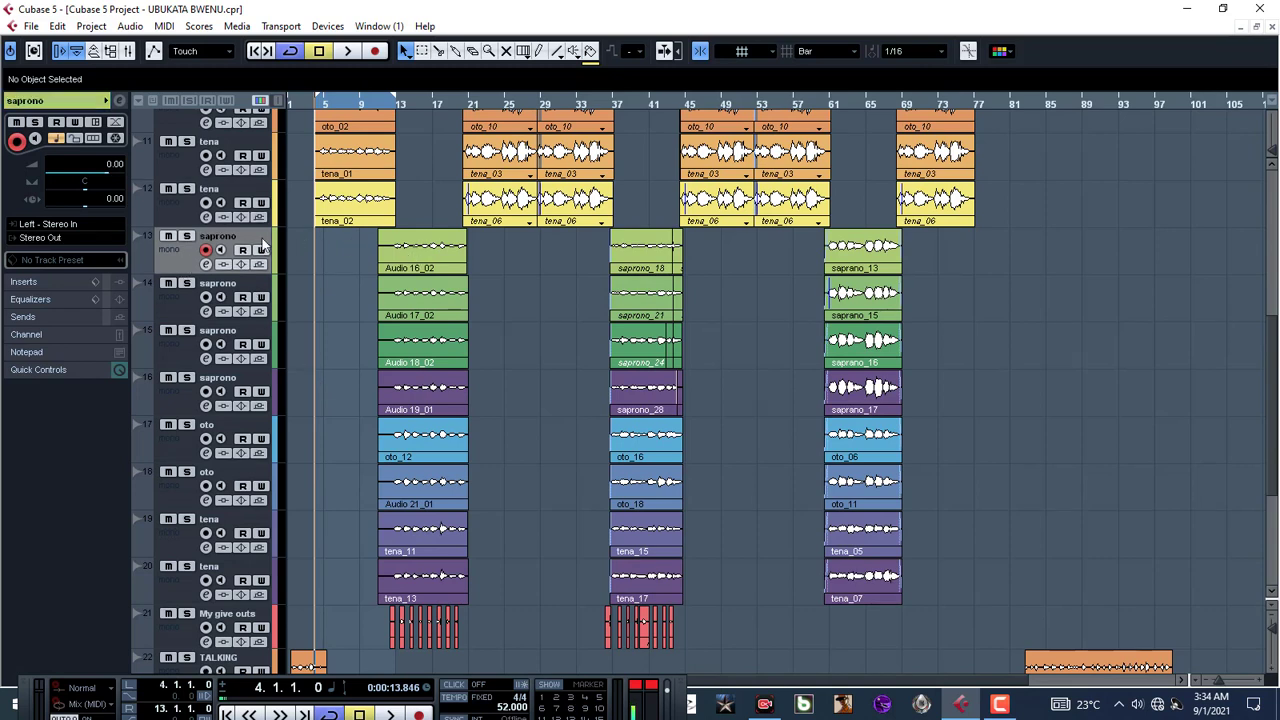
{"action": "left_click", "coordinate": [175, 214]}
{"action": "scroll", "coordinate": [316, 174], "scroll_direction": "up", "scroll_amount": 4}
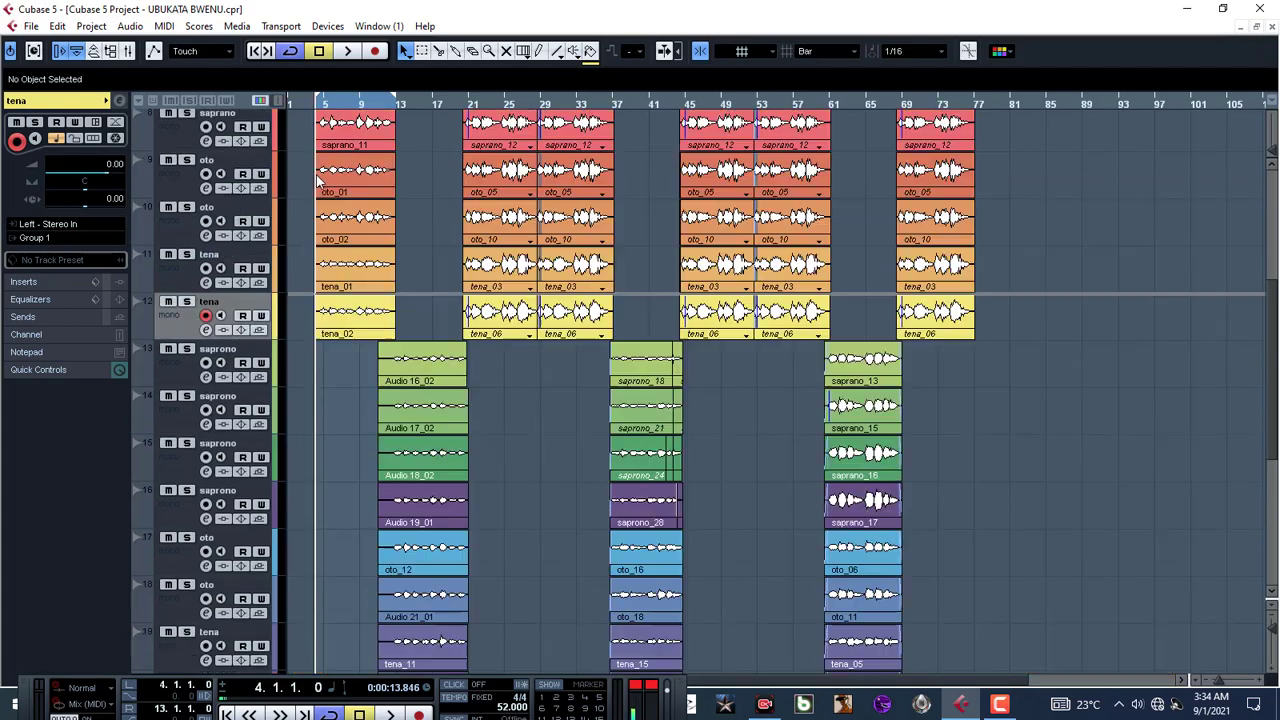
{"action": "scroll", "coordinate": [340, 228], "scroll_direction": "up", "scroll_amount": 4}
{"action": "scroll", "coordinate": [349, 368], "scroll_direction": "down", "scroll_amount": 8}
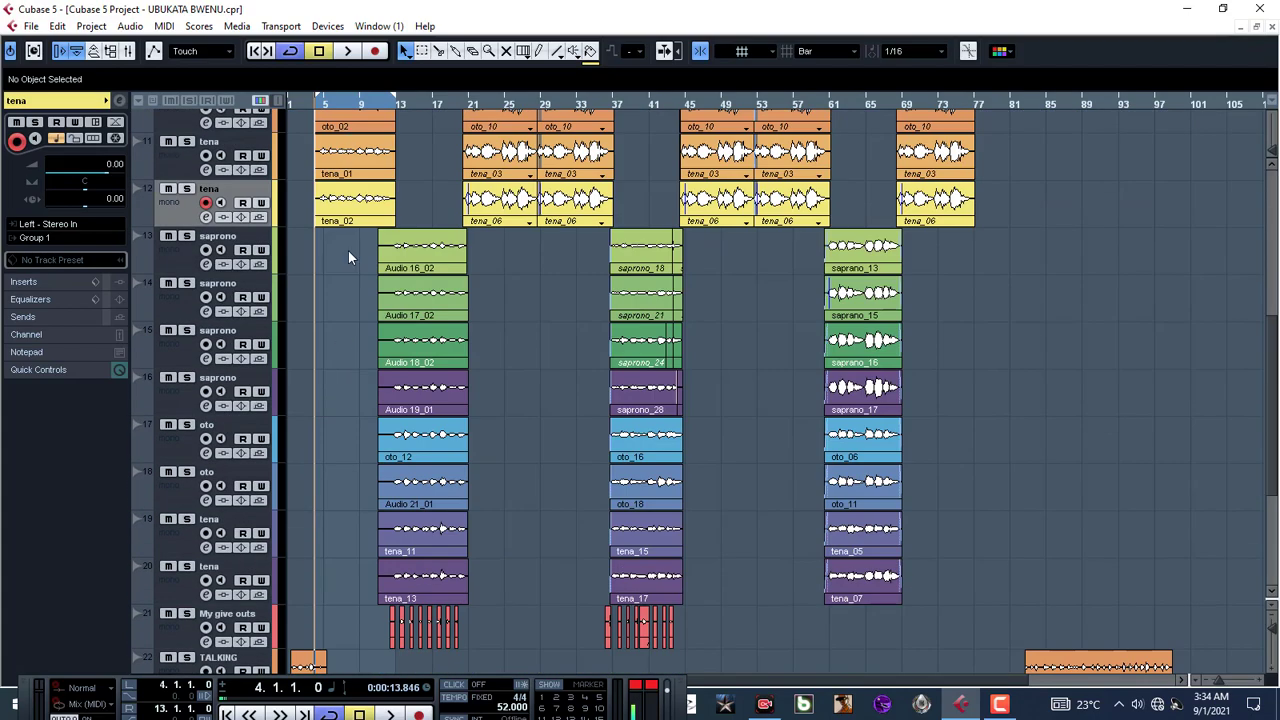
{"action": "scroll", "coordinate": [347, 400], "scroll_direction": "down", "scroll_amount": 5}
{"action": "left_click", "coordinate": [268, 482]}
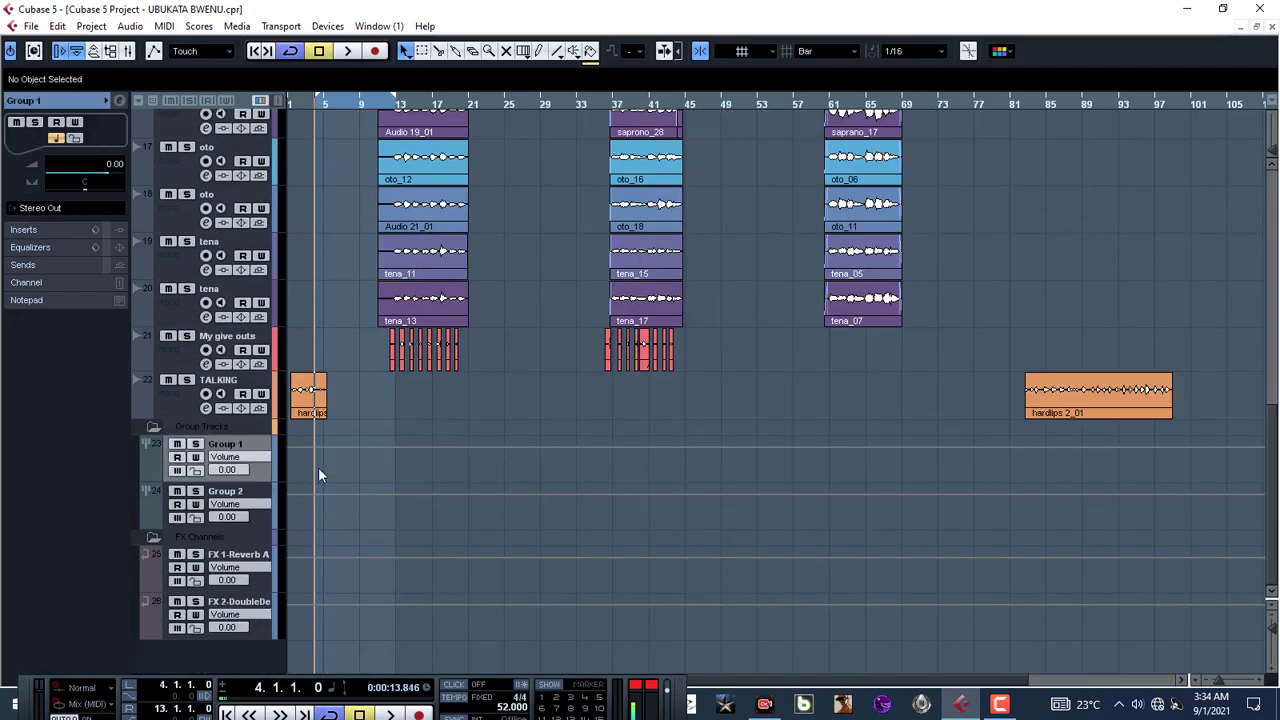
{"action": "scroll", "coordinate": [337, 460], "scroll_direction": "up", "scroll_amount": 6}
Step: Route the outputs of saprono tracks 13 and 14 to Group 2
{"action": "left_click", "coordinate": [177, 314]}
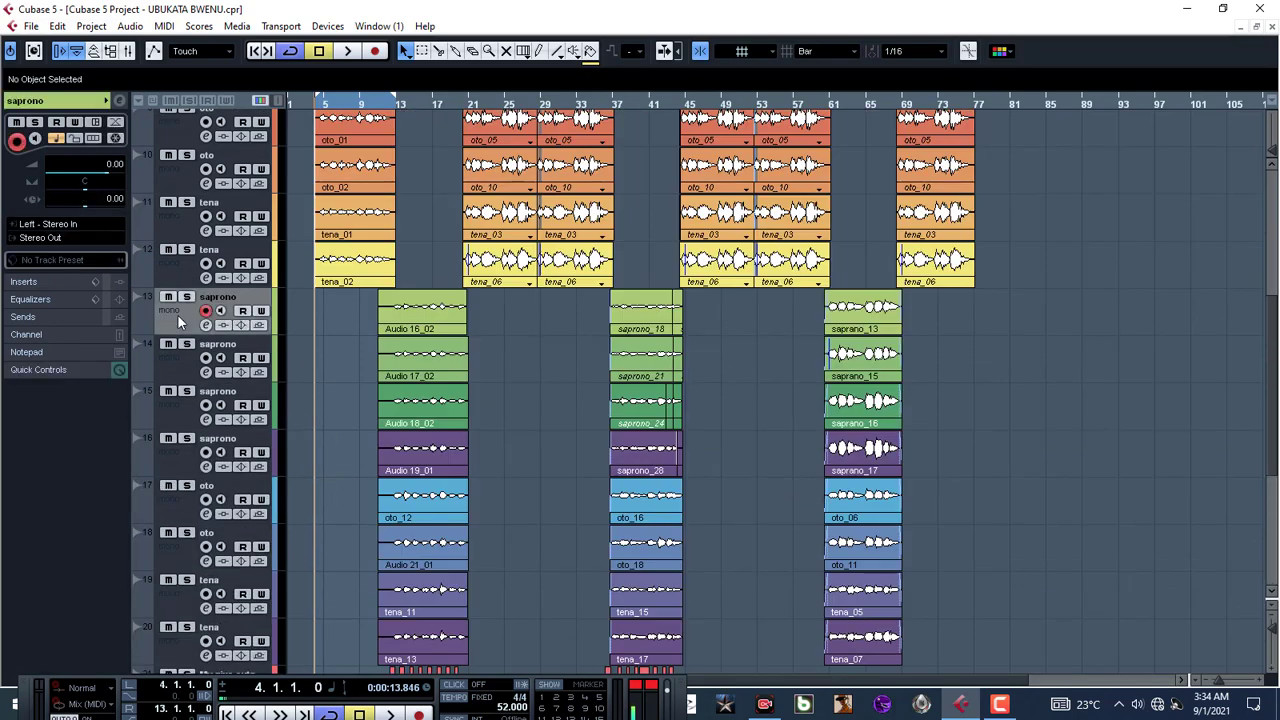
{"action": "scroll", "coordinate": [229, 394], "scroll_direction": "down", "scroll_amount": 6}
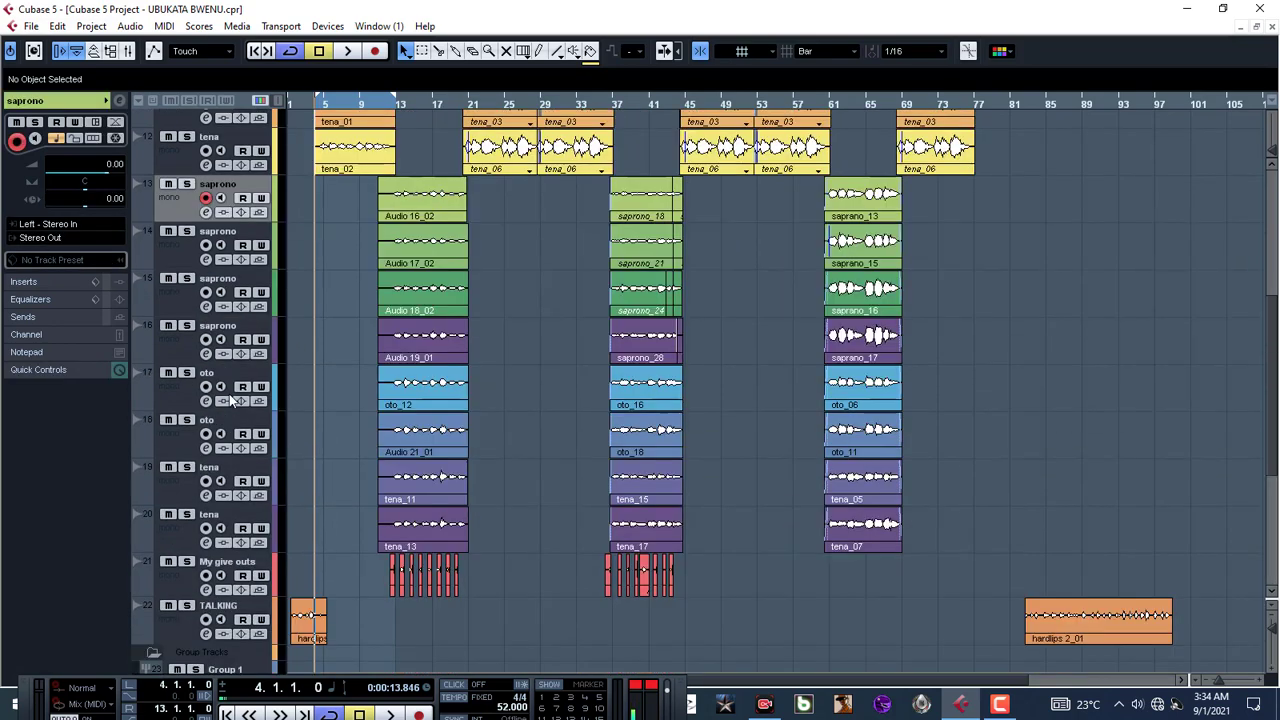
{"action": "left_click", "coordinate": [50, 240]}
{"action": "mouse_move", "coordinate": [94, 334]}
{"action": "left_click", "coordinate": [185, 354]}
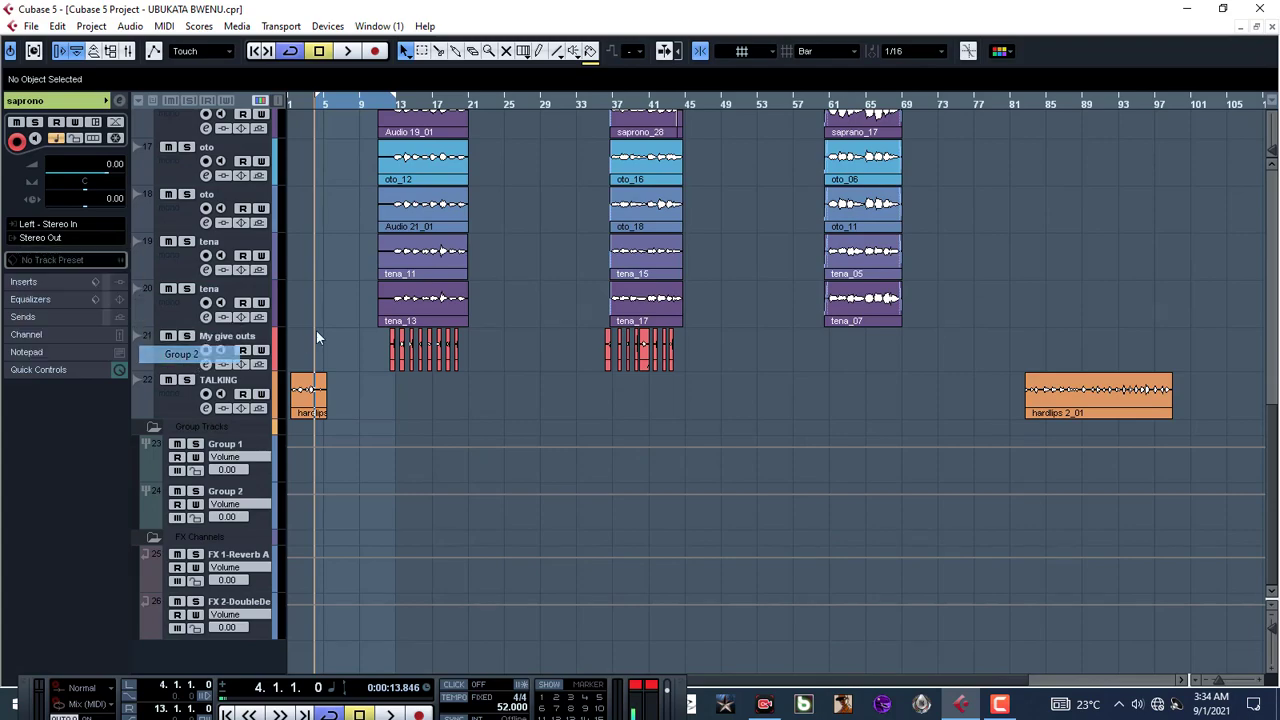
{"action": "scroll", "coordinate": [316, 338], "scroll_direction": "up", "scroll_amount": 8}
{"action": "scroll", "coordinate": [333, 331], "scroll_direction": "down", "scroll_amount": 4}
{"action": "left_click", "coordinate": [180, 255]}
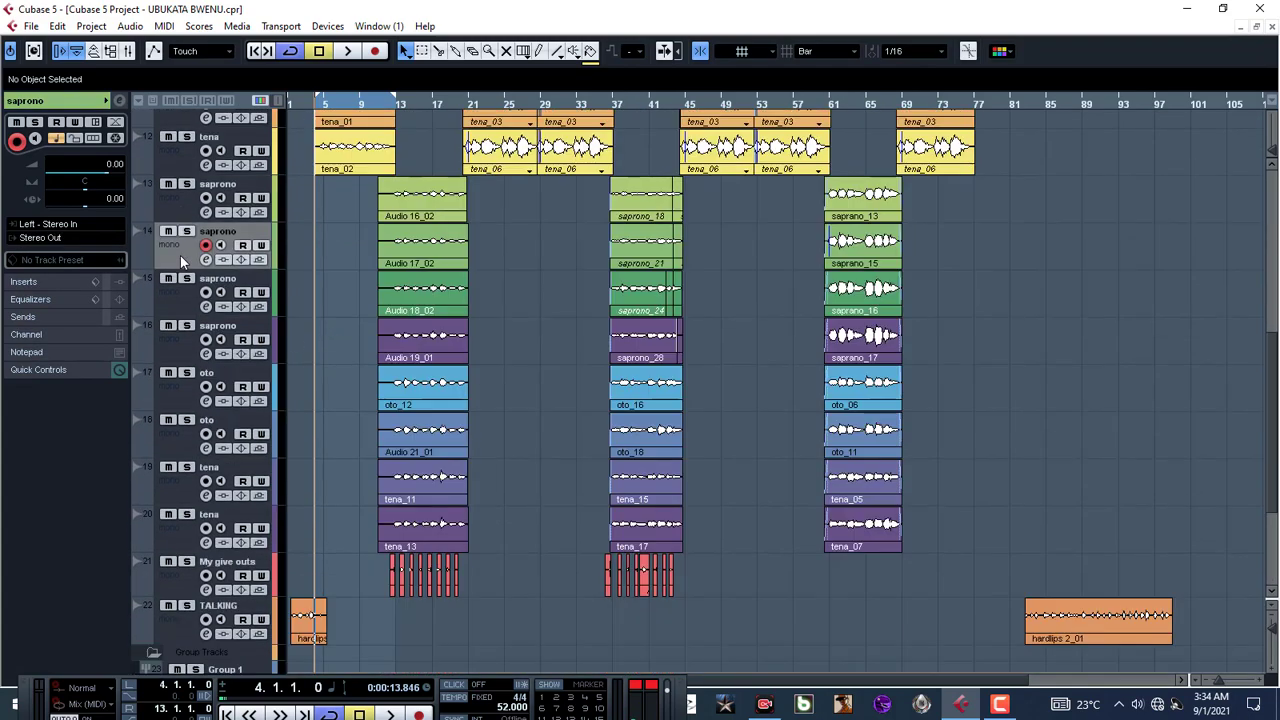
{"action": "left_click", "coordinate": [46, 241]}
{"action": "mouse_move", "coordinate": [112, 340]}
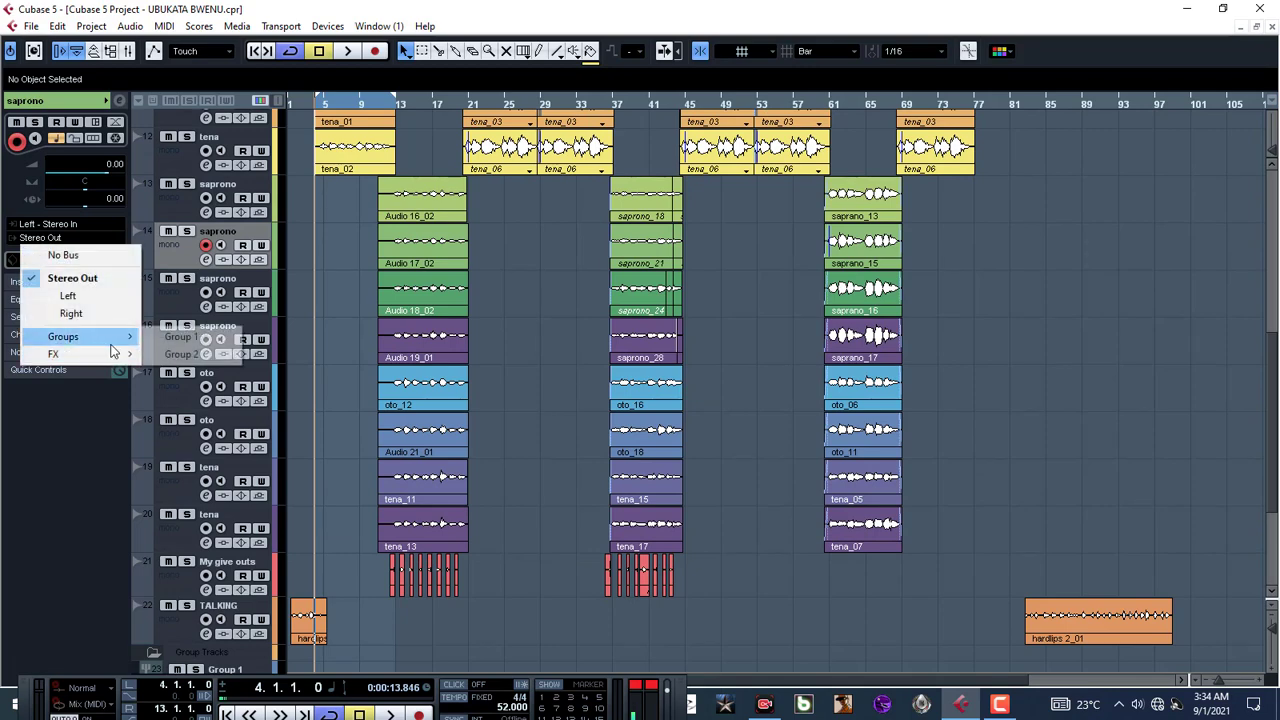
{"action": "left_click", "coordinate": [188, 358]}
Step: Route the outputs of saprono tracks 15 and 16 to Group 2
{"action": "left_click", "coordinate": [182, 296]}
{"action": "left_click", "coordinate": [50, 240]}
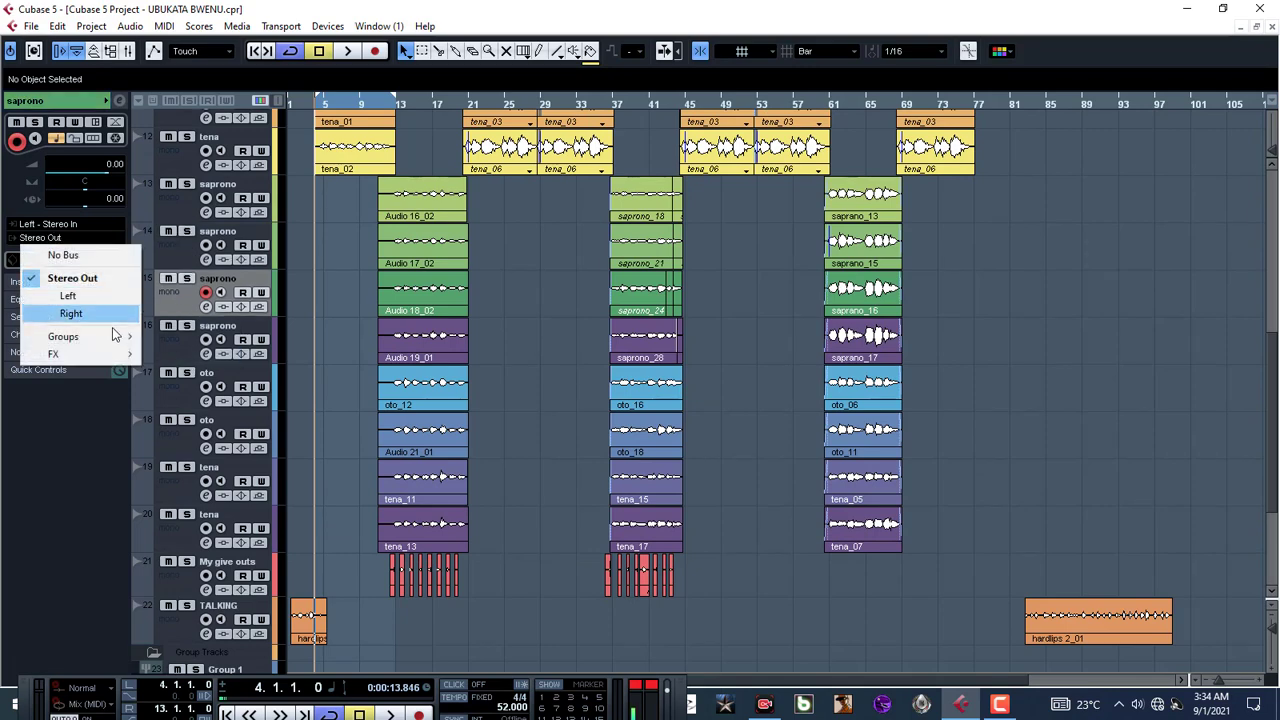
{"action": "left_click", "coordinate": [181, 354]}
{"action": "left_click", "coordinate": [182, 342]}
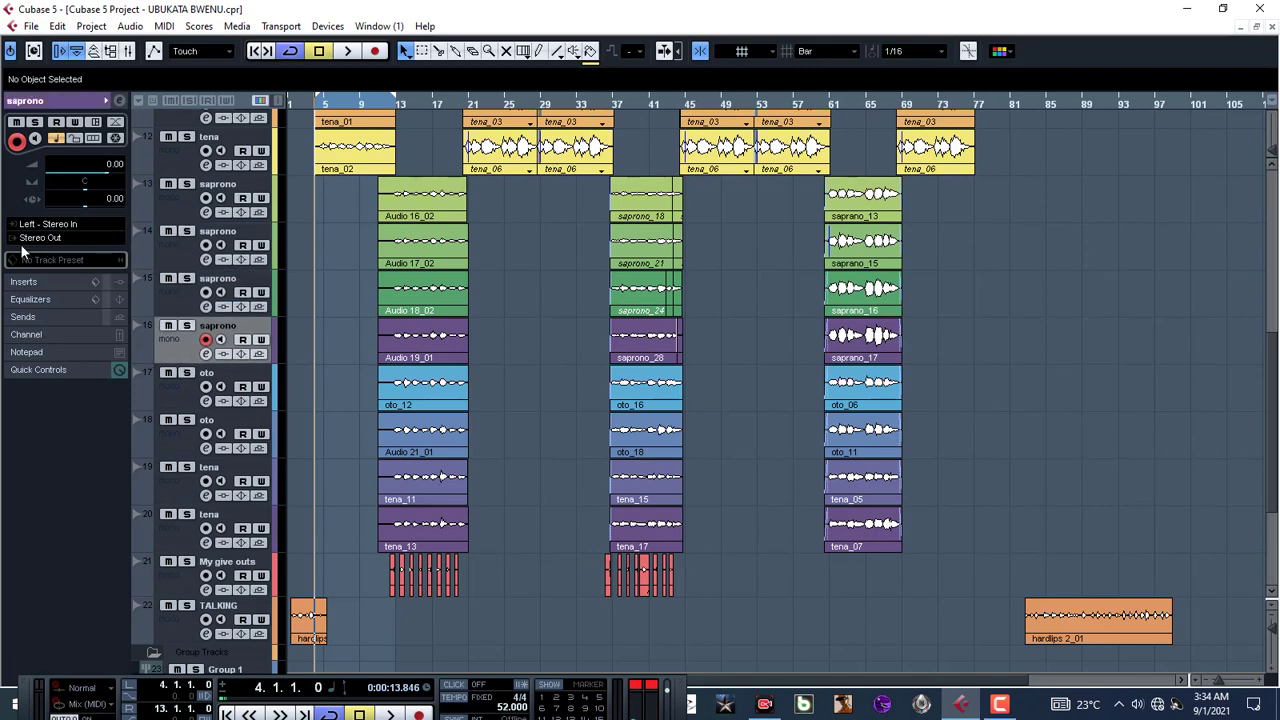
{"action": "left_click", "coordinate": [26, 246]}
{"action": "mouse_move", "coordinate": [110, 335]}
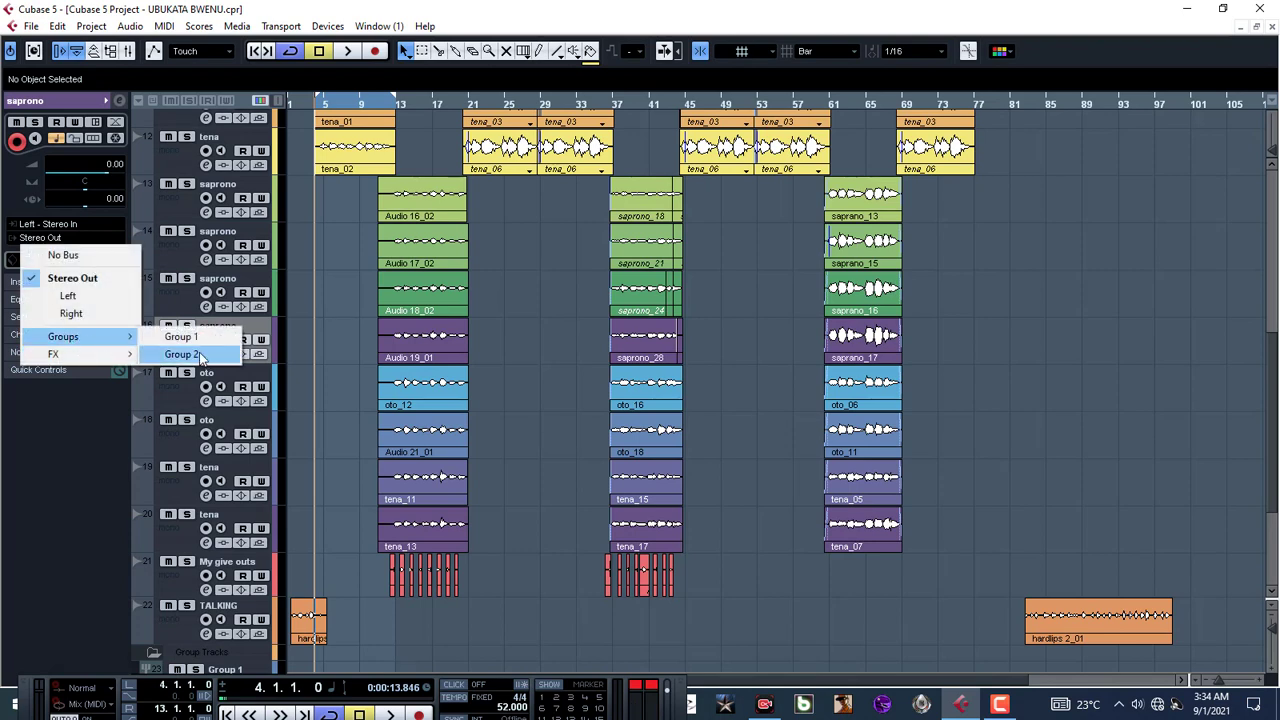
{"action": "left_click", "coordinate": [185, 353]}
Step: Route the outputs of oto tracks 17 and 18 to Group 2
{"action": "left_click", "coordinate": [175, 393]}
{"action": "left_click", "coordinate": [50, 238]}
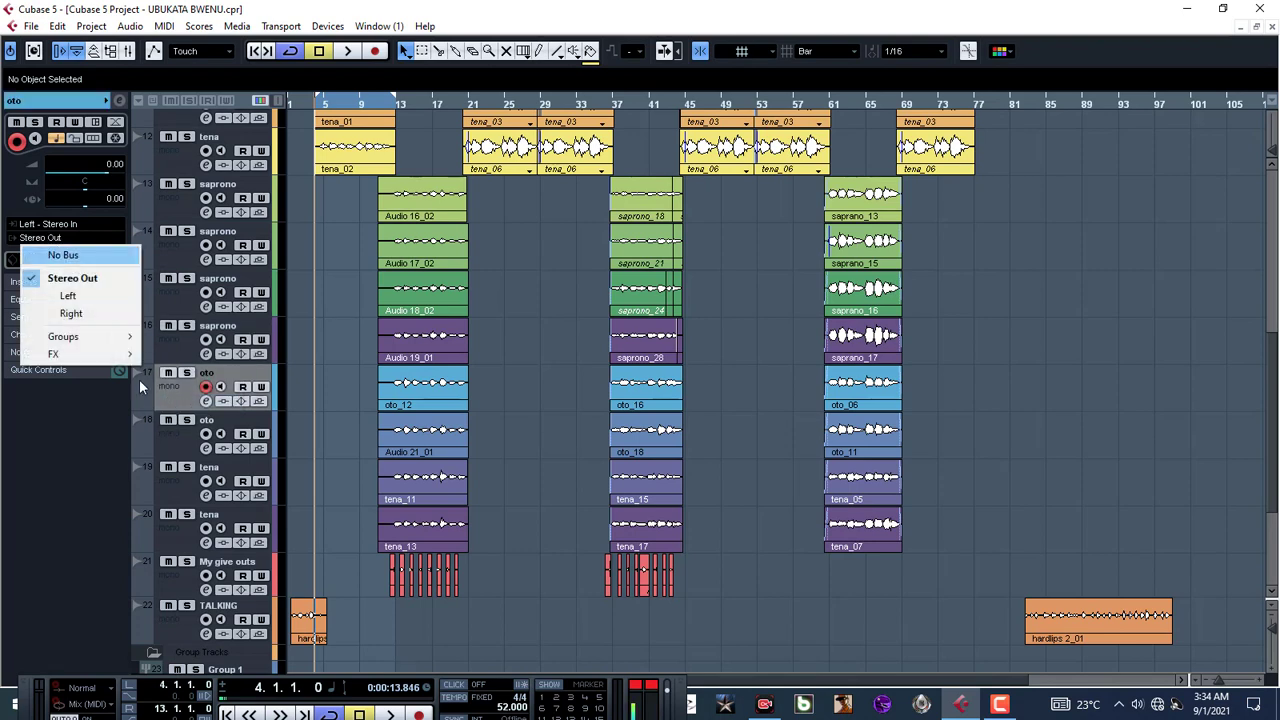
{"action": "mouse_move", "coordinate": [114, 341]}
{"action": "left_click", "coordinate": [184, 352]}
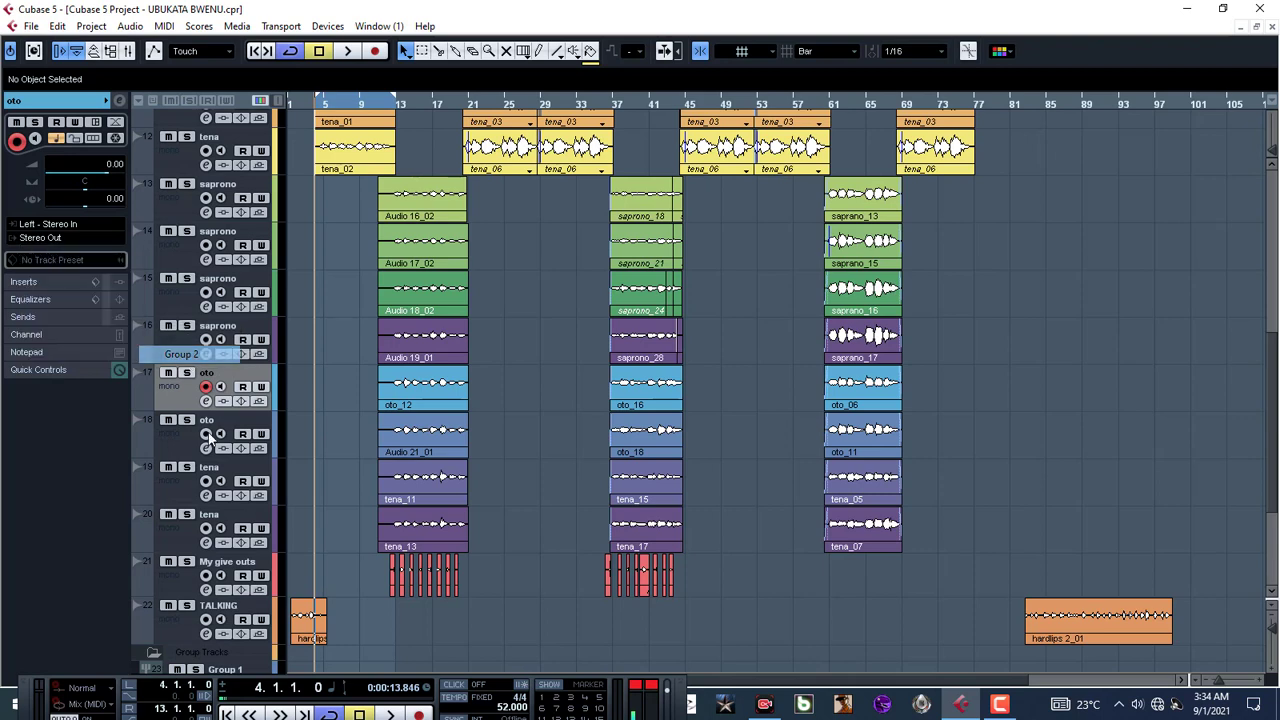
{"action": "left_click", "coordinate": [178, 448]}
{"action": "left_click", "coordinate": [54, 236]}
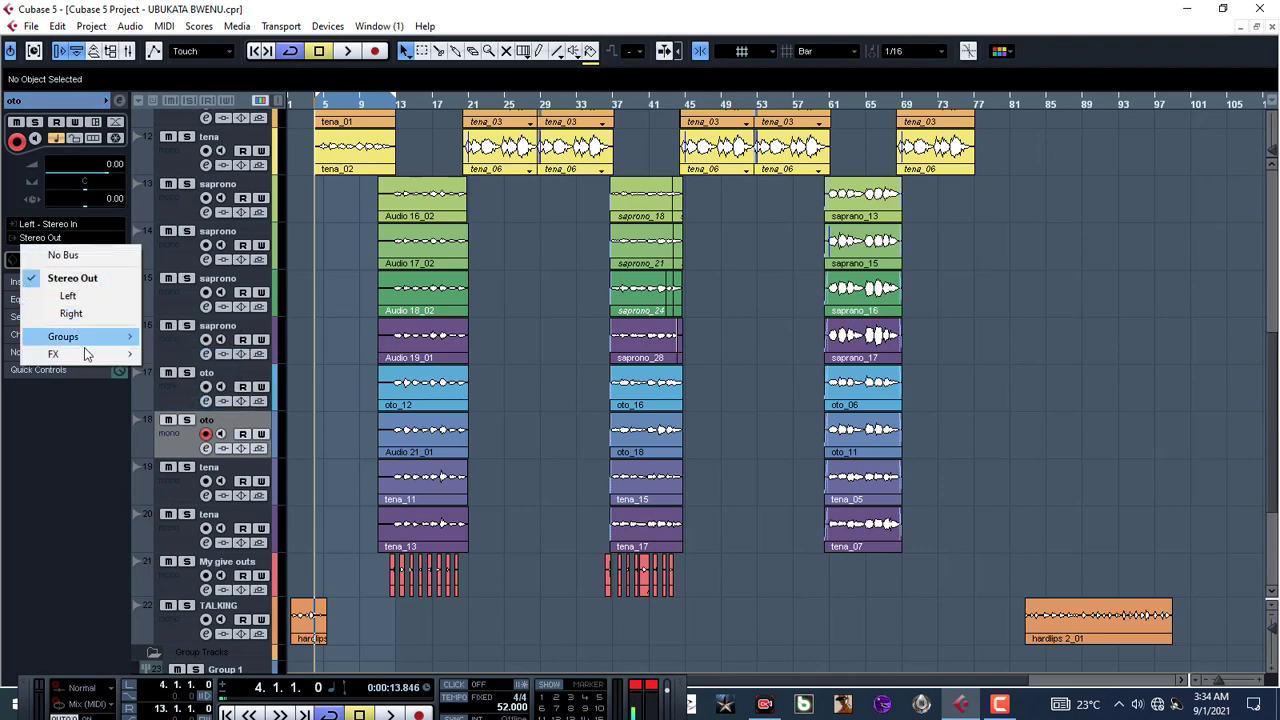
{"action": "mouse_move", "coordinate": [100, 340]}
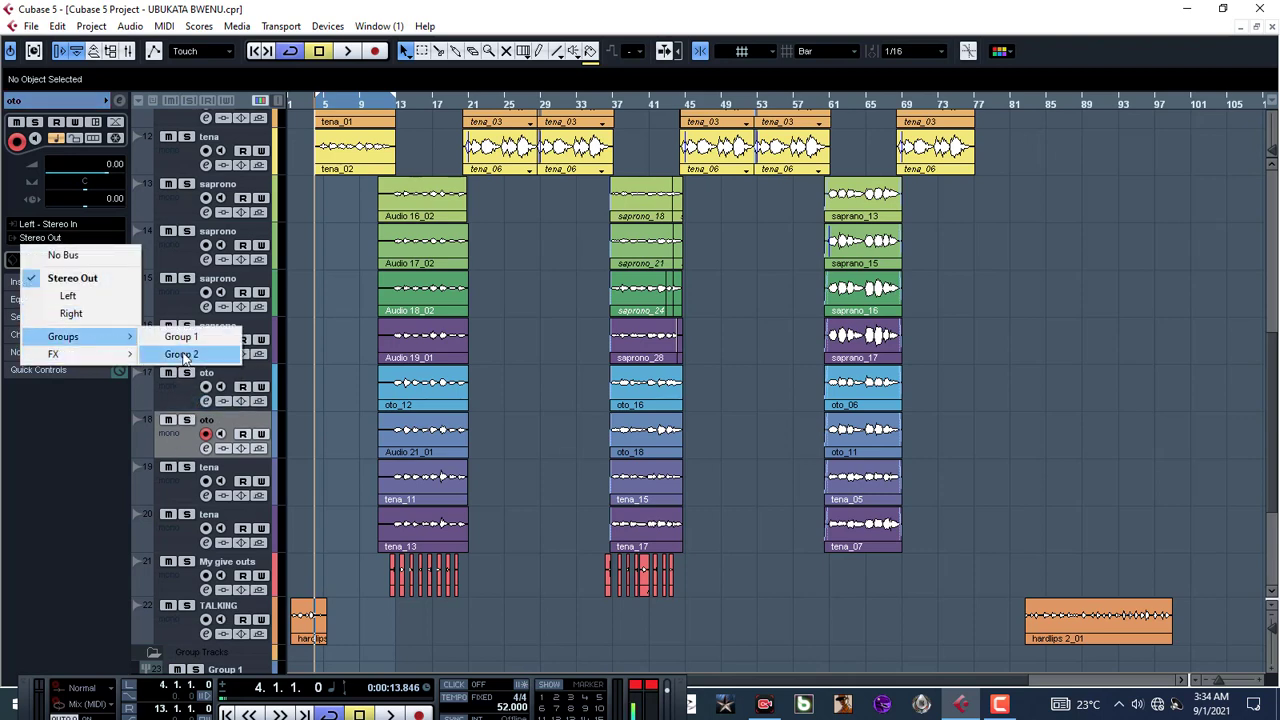
{"action": "left_click", "coordinate": [181, 355]}
Step: Route the outputs of tena tracks 19 and 20 to Group 2
{"action": "left_click", "coordinate": [178, 502]}
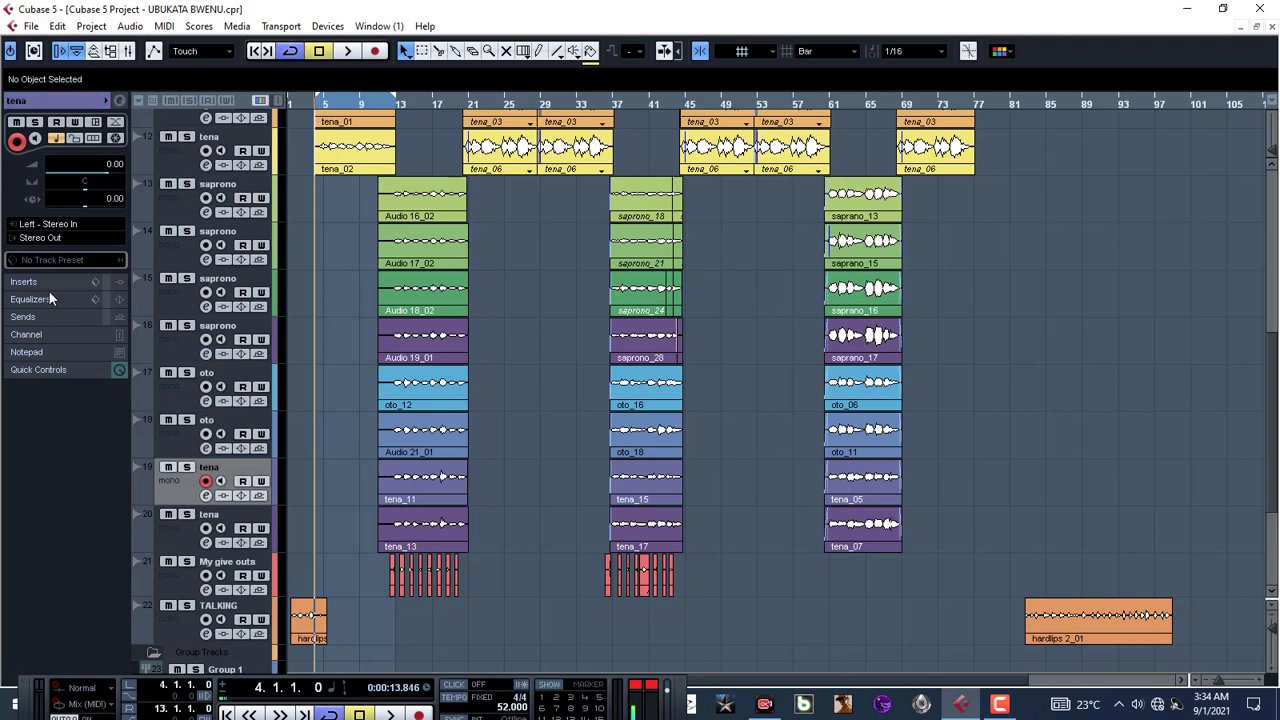
{"action": "left_click", "coordinate": [35, 239]}
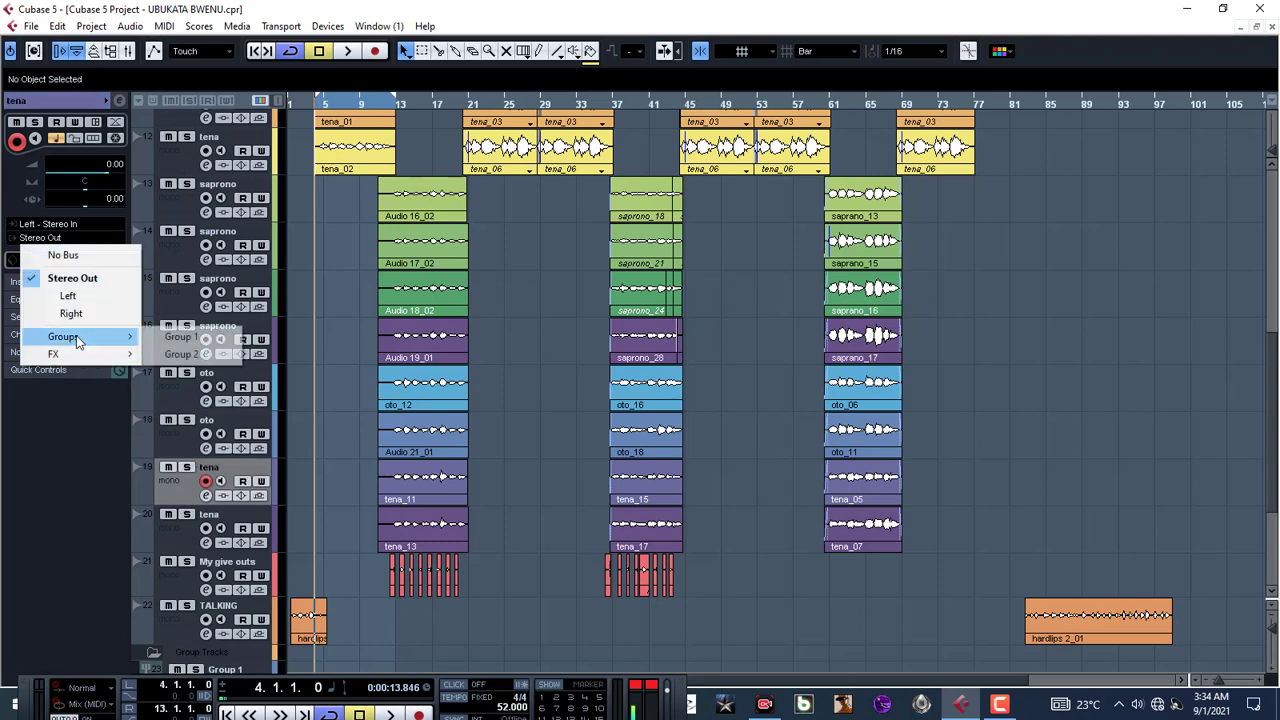
{"action": "mouse_move", "coordinate": [75, 340]}
{"action": "left_click", "coordinate": [180, 354]}
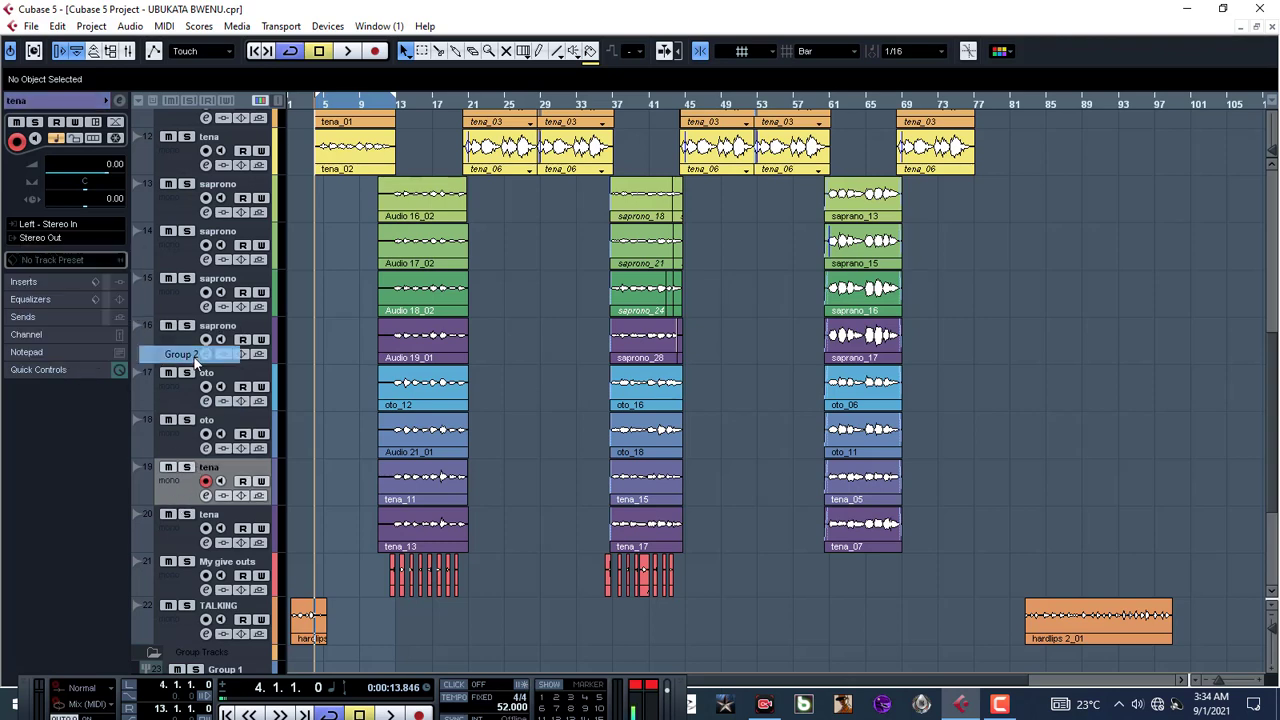
{"action": "left_click", "coordinate": [177, 533]}
{"action": "left_click", "coordinate": [38, 237]}
{"action": "mouse_move", "coordinate": [80, 340]}
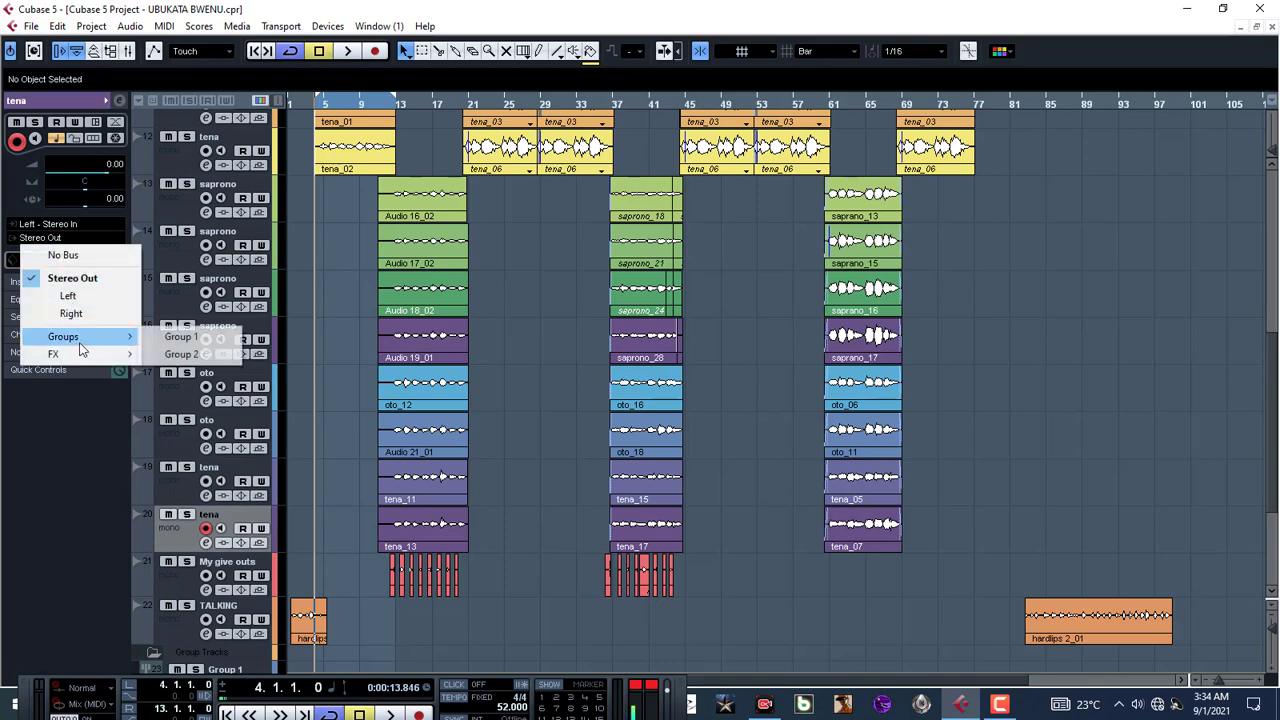
{"action": "left_click", "coordinate": [176, 356]}
Step: Route the outputs of the My give outs and TALKING tracks to Group 1
{"action": "scroll", "coordinate": [325, 583], "scroll_direction": "down", "scroll_amount": 3}
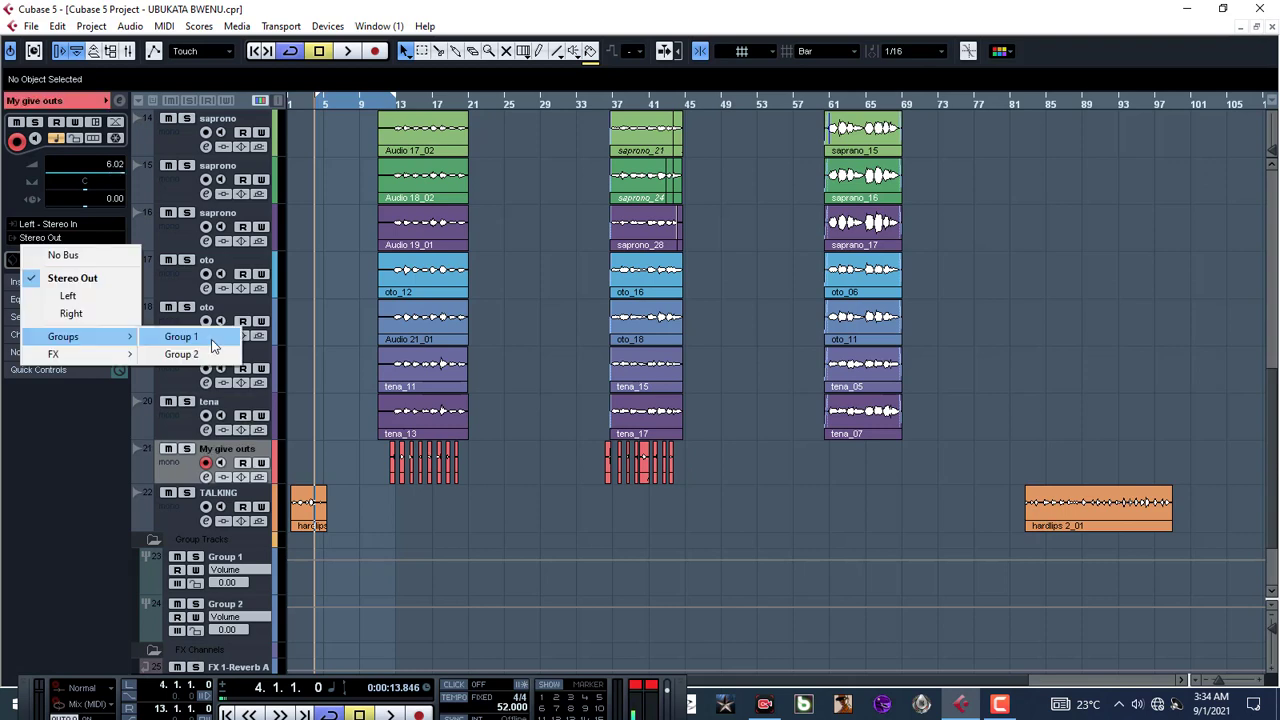
{"action": "left_click", "coordinate": [209, 341]}
{"action": "left_click", "coordinate": [182, 520]}
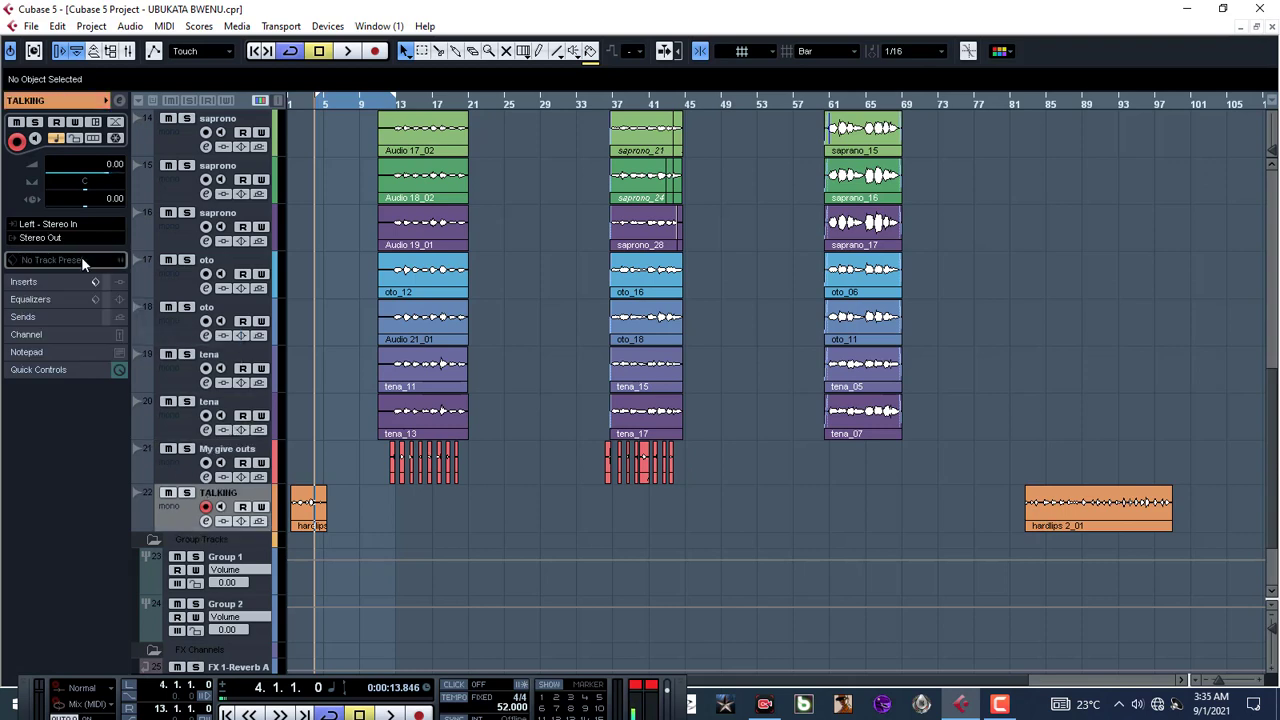
{"action": "left_click", "coordinate": [49, 244]}
{"action": "mouse_move", "coordinate": [76, 338]}
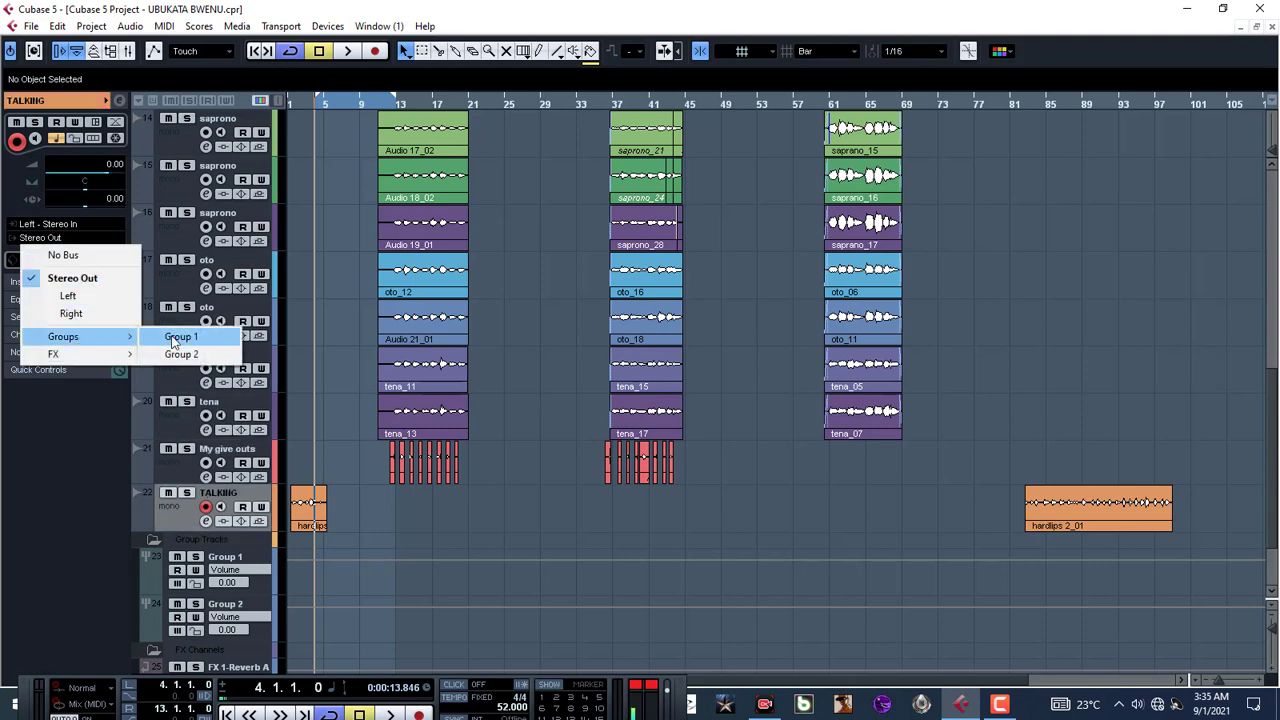
{"action": "left_click", "coordinate": [180, 340]}
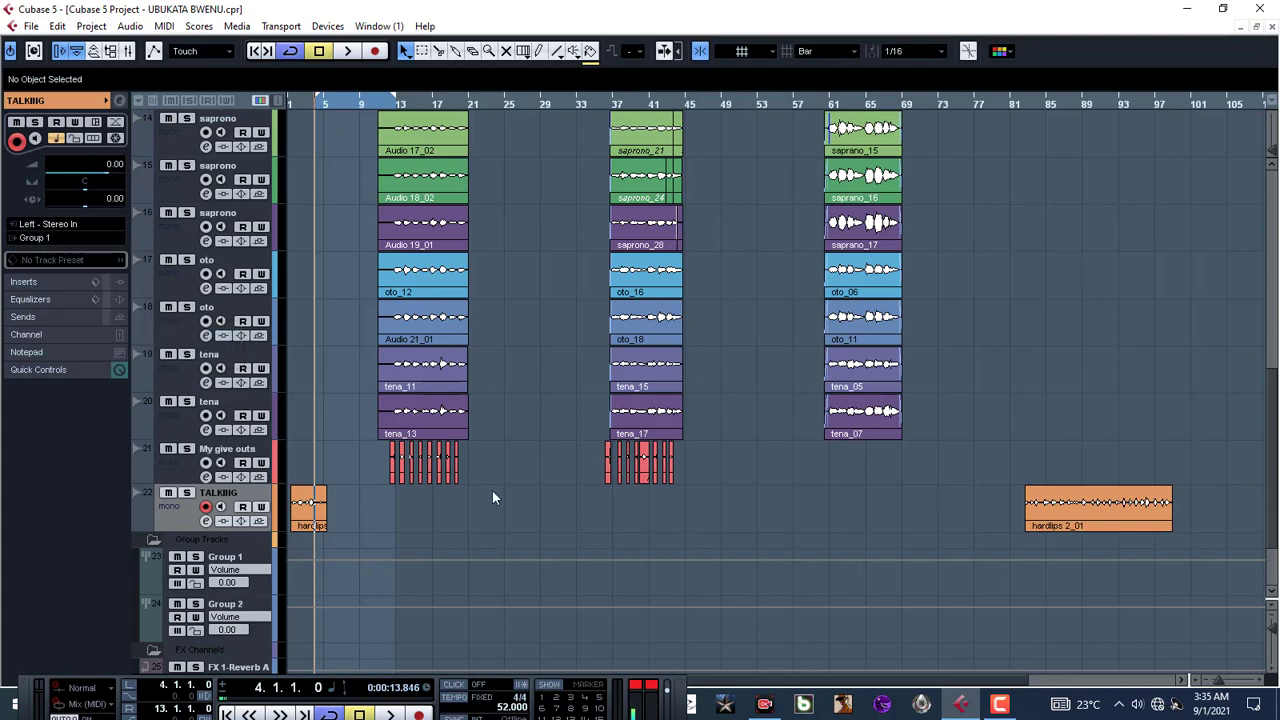
{"action": "scroll", "coordinate": [629, 508], "scroll_direction": "up", "scroll_amount": 10}
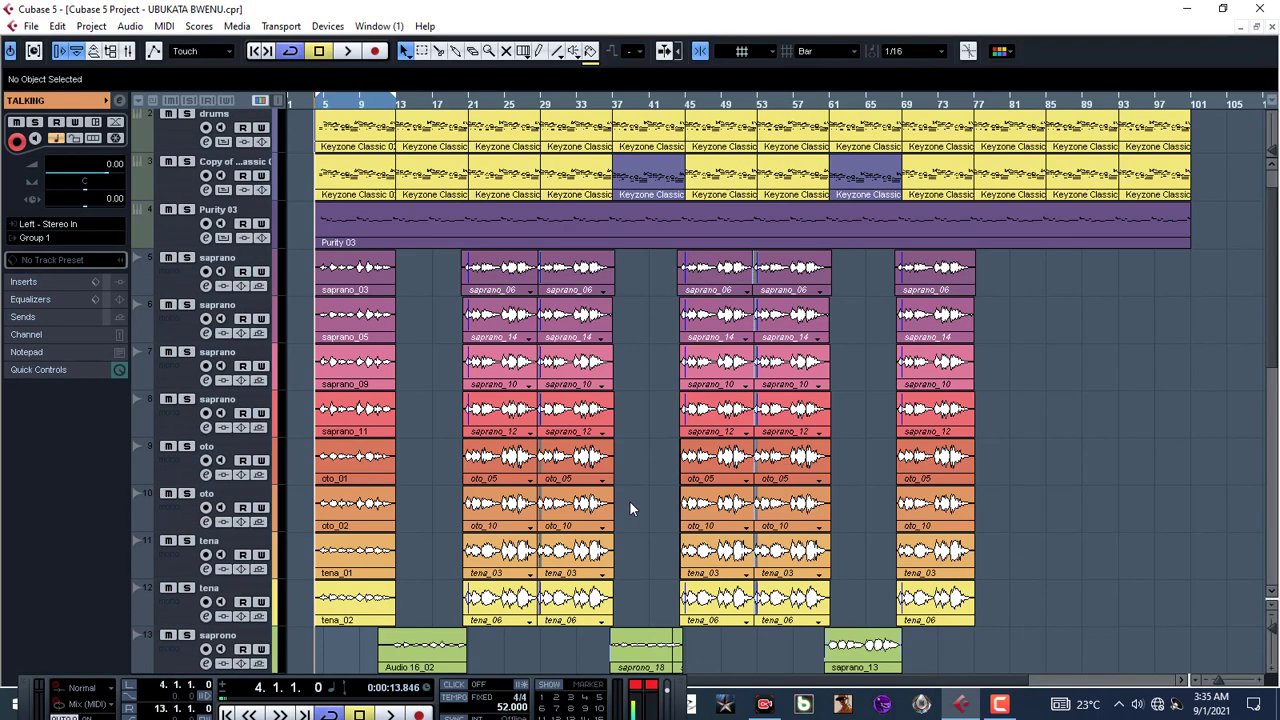
{"action": "scroll", "coordinate": [444, 433], "scroll_direction": "down", "scroll_amount": 6}
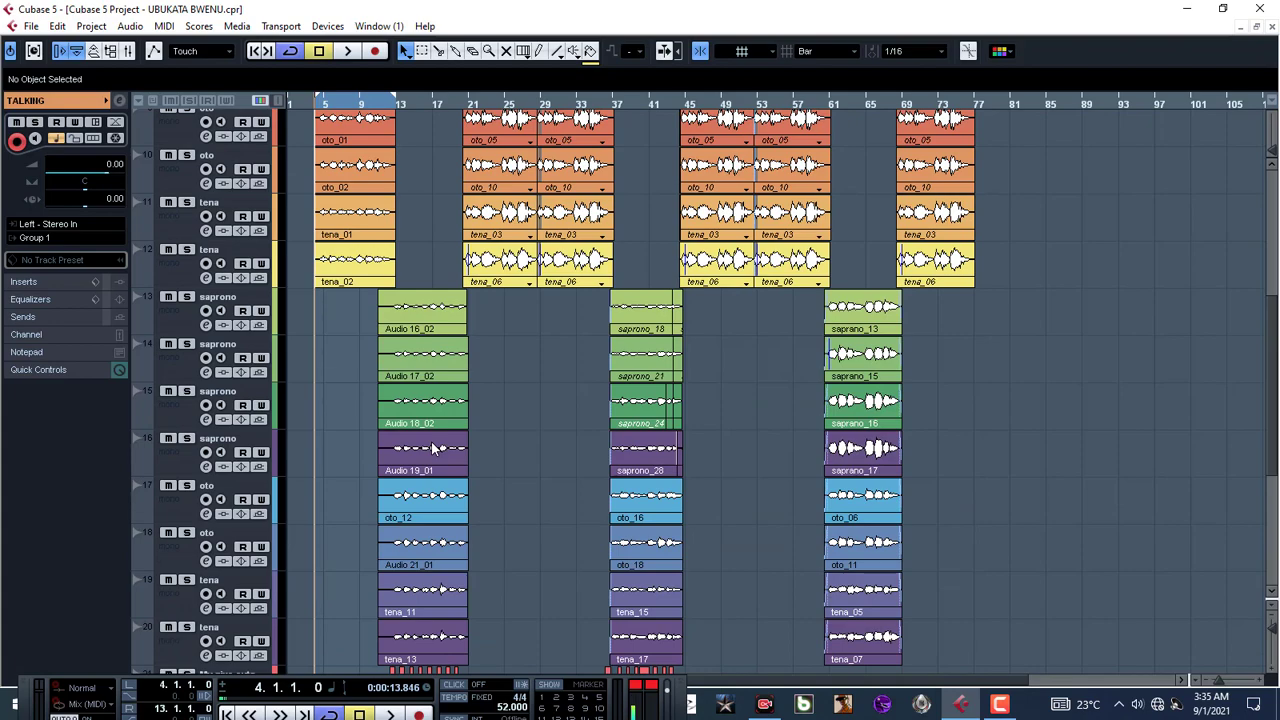
{"action": "scroll", "coordinate": [433, 447], "scroll_direction": "up", "scroll_amount": 6}
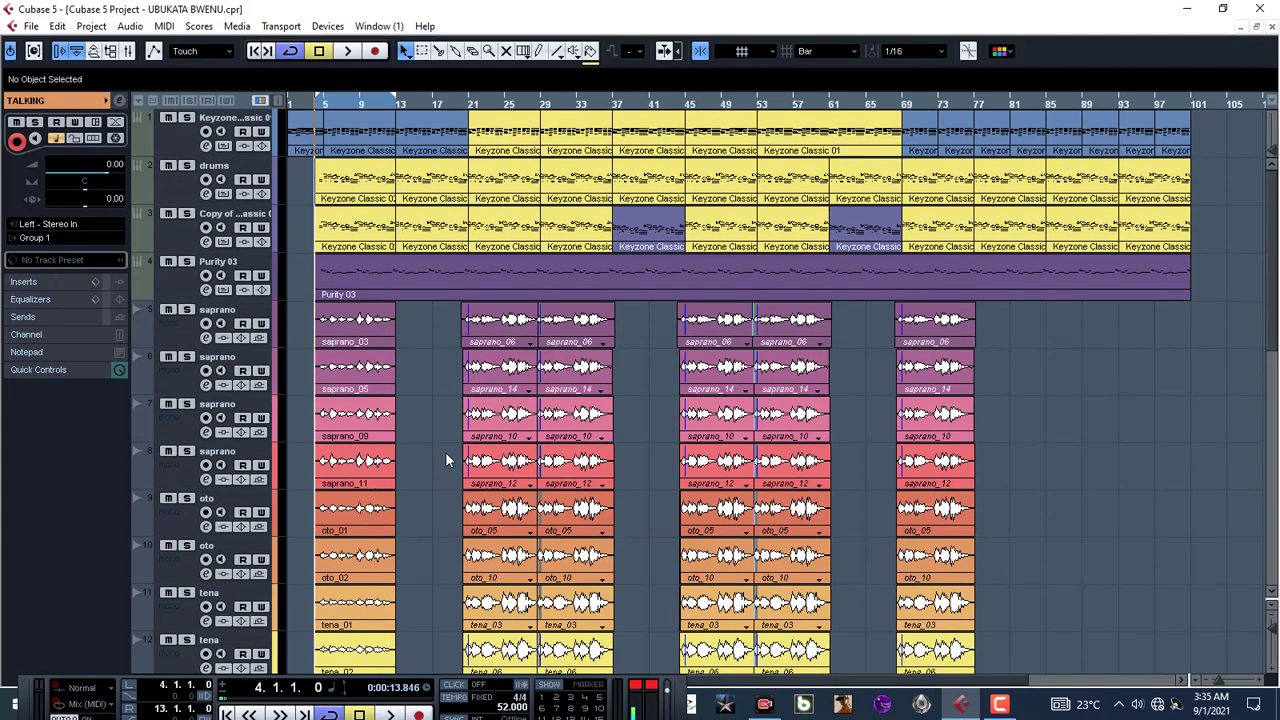
{"action": "scroll", "coordinate": [445, 459], "scroll_direction": "down", "scroll_amount": 2}
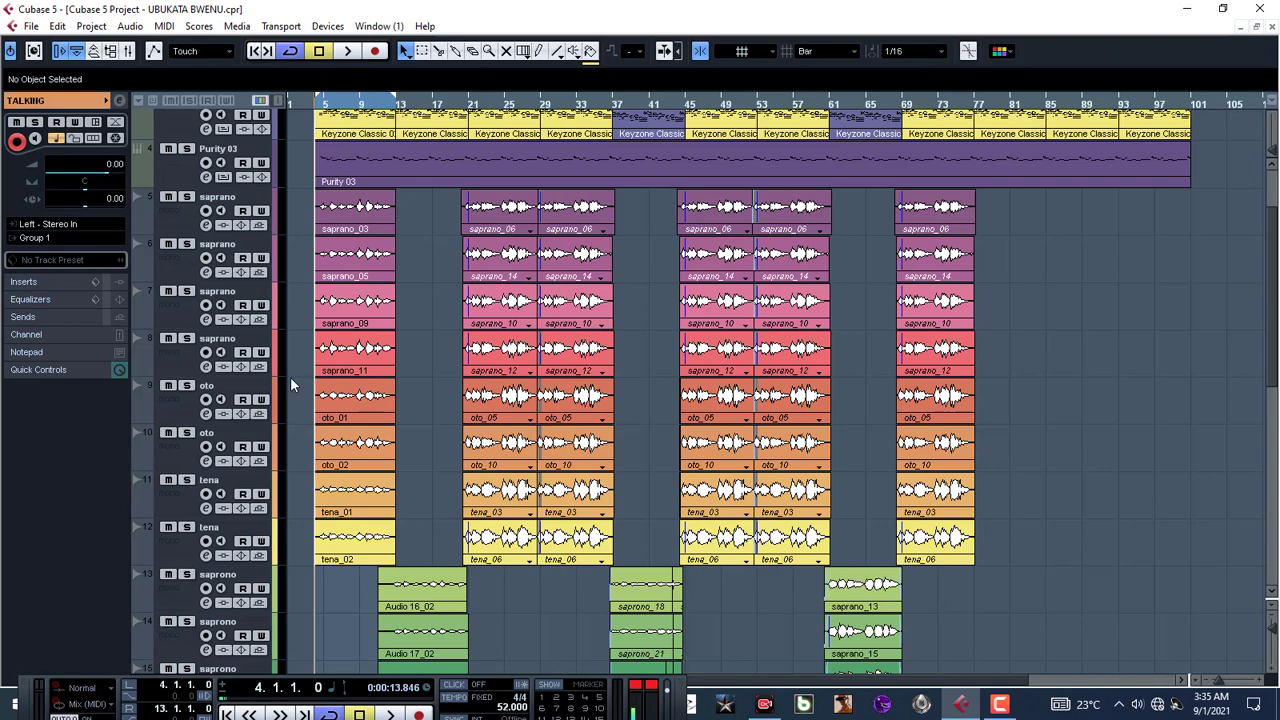
Step: Pan saprano track 5 to R74
{"action": "left_click", "coordinate": [178, 220]}
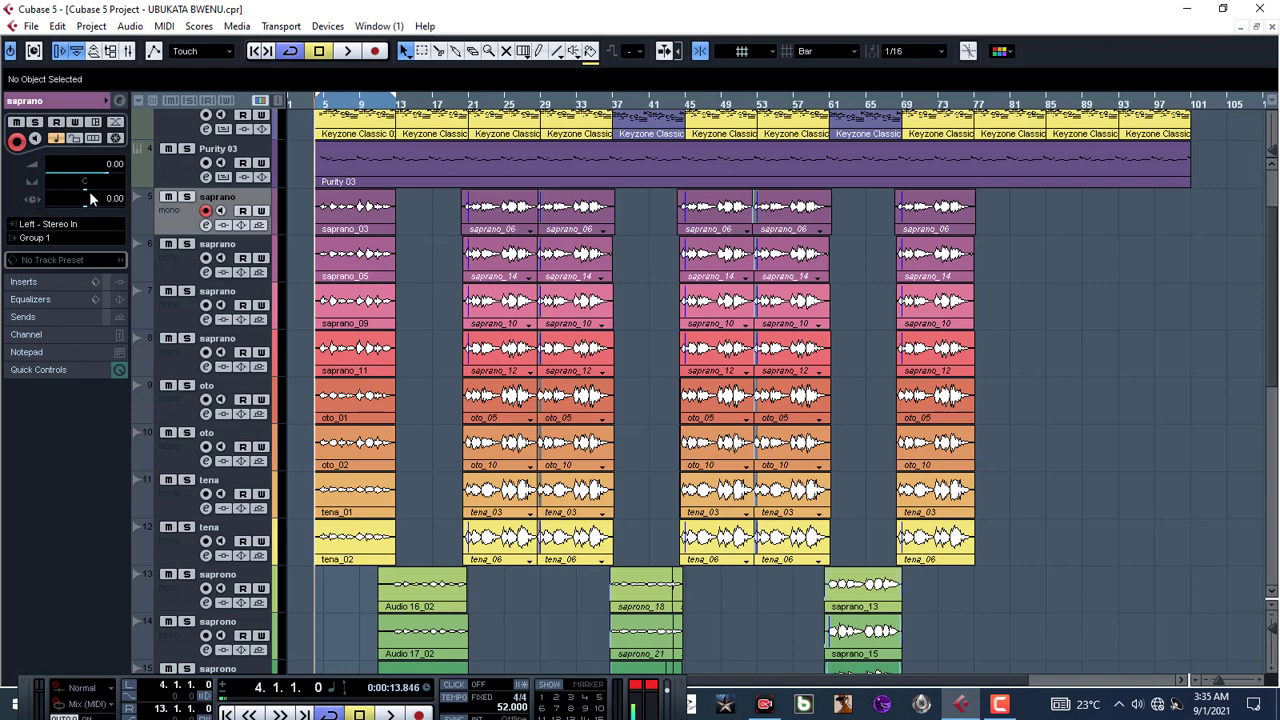
{"action": "left_click_drag", "start_coordinate": [89, 191], "coordinate": [108, 192]}
{"action": "left_click", "coordinate": [140, 241]}
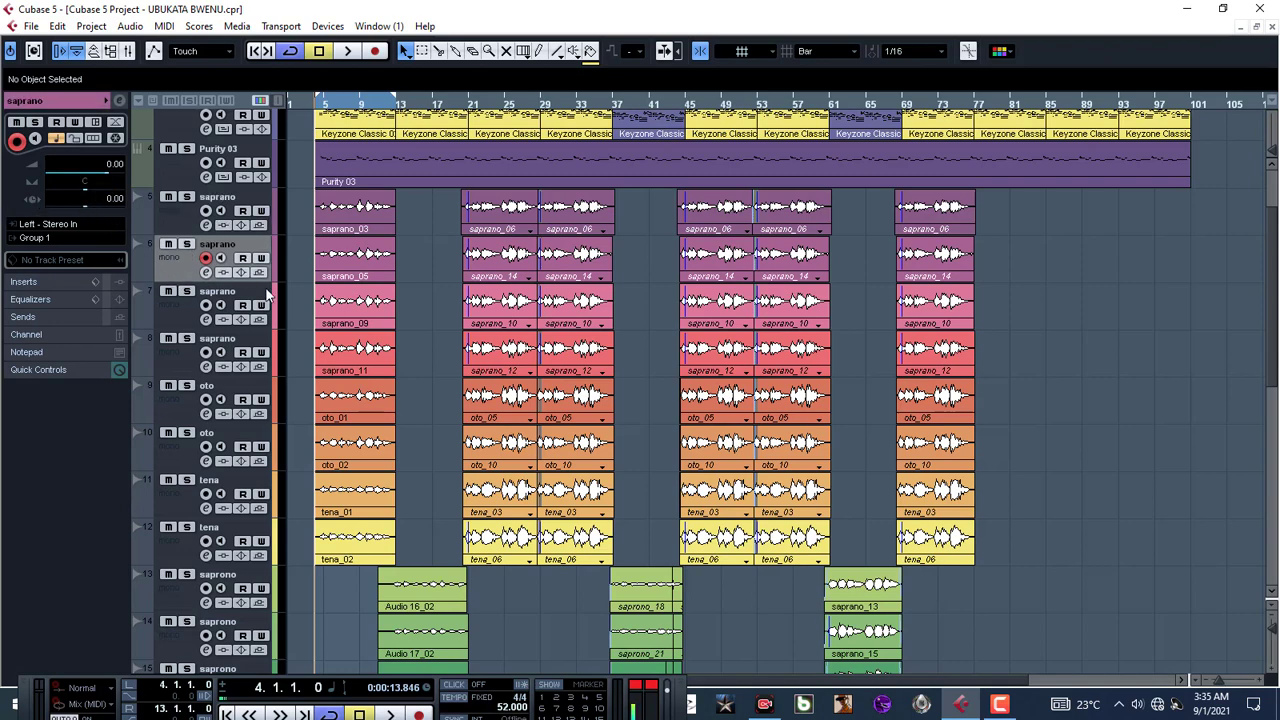
{"action": "left_click", "coordinate": [166, 218]}
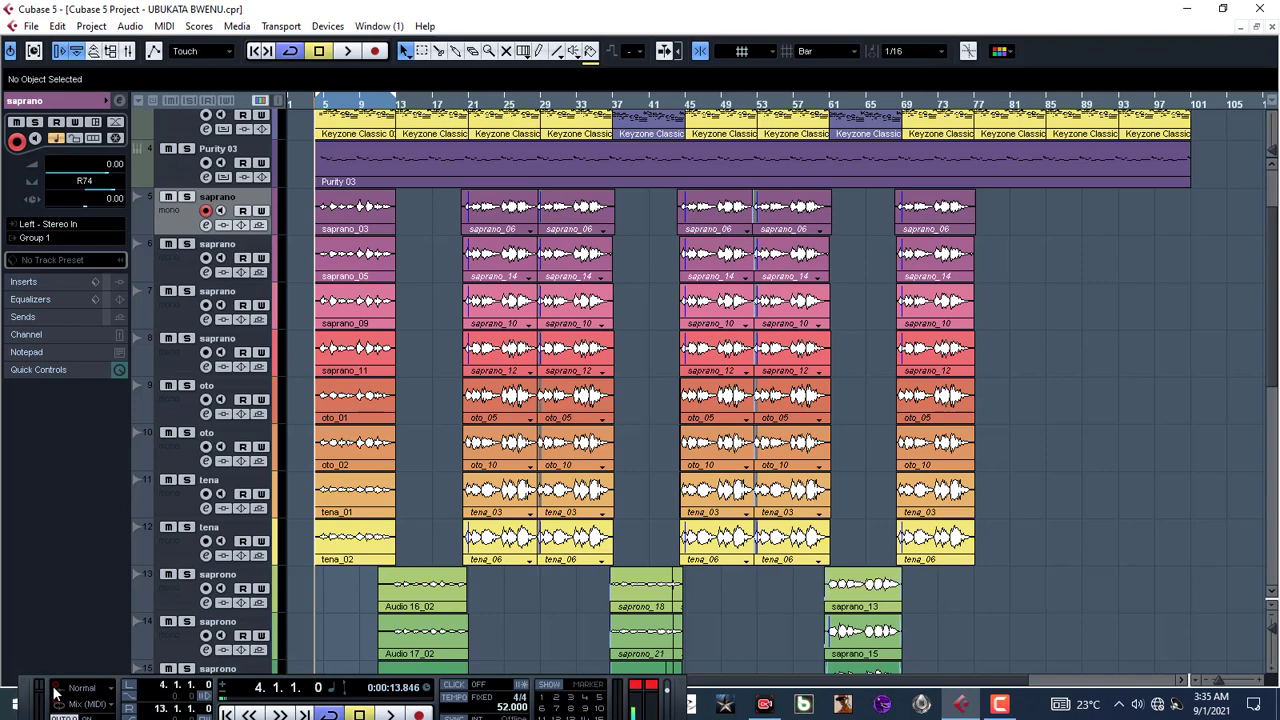
Step: Shift the transport panel aside, open the Windows Calculator and reposition its window
{"action": "left_click_drag", "start_coordinate": [46, 681], "coordinate": [213, 670]}
{"action": "left_click", "coordinate": [19, 704]}
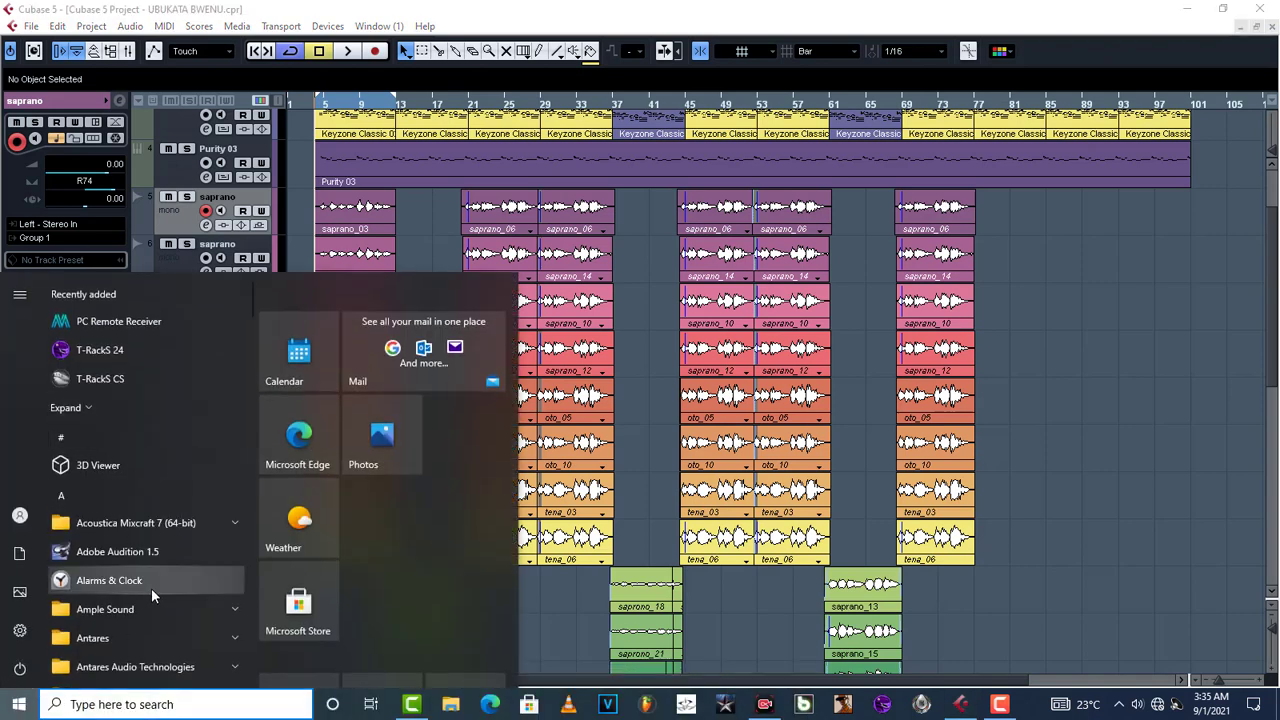
{"action": "scroll", "coordinate": [151, 588], "scroll_direction": "down", "scroll_amount": 3}
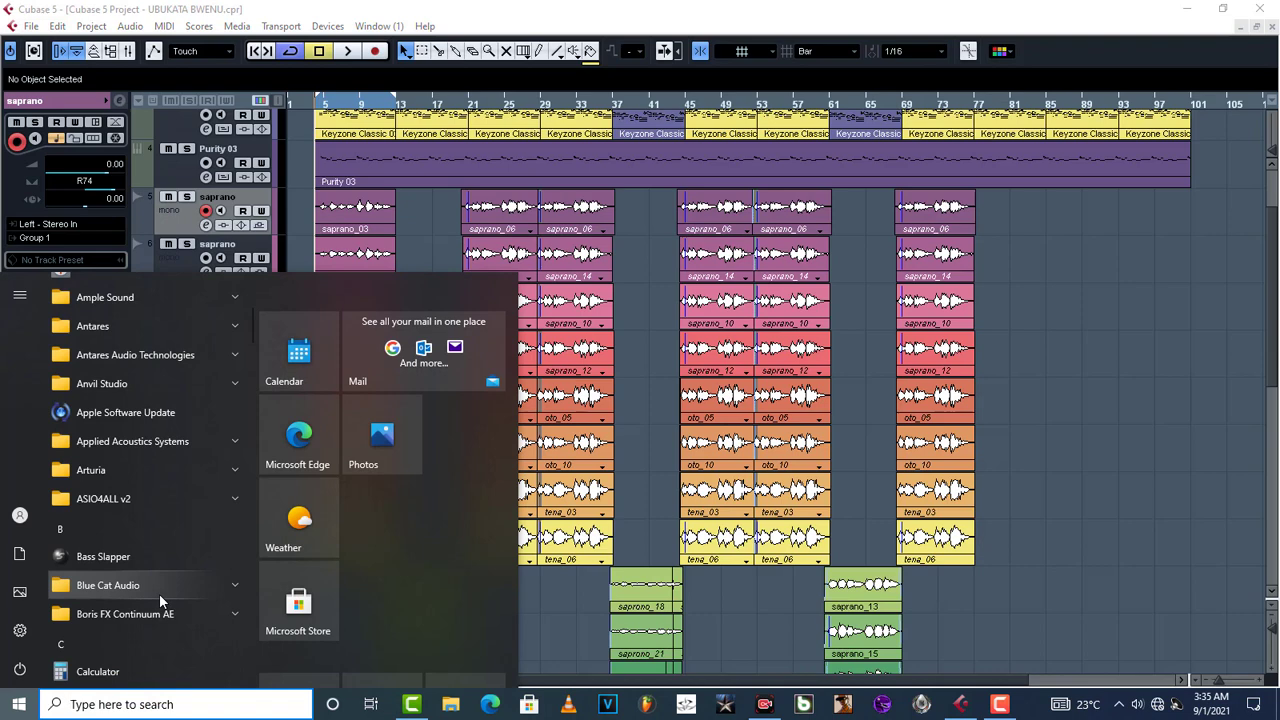
{"action": "scroll", "coordinate": [159, 593], "scroll_direction": "down", "scroll_amount": 1}
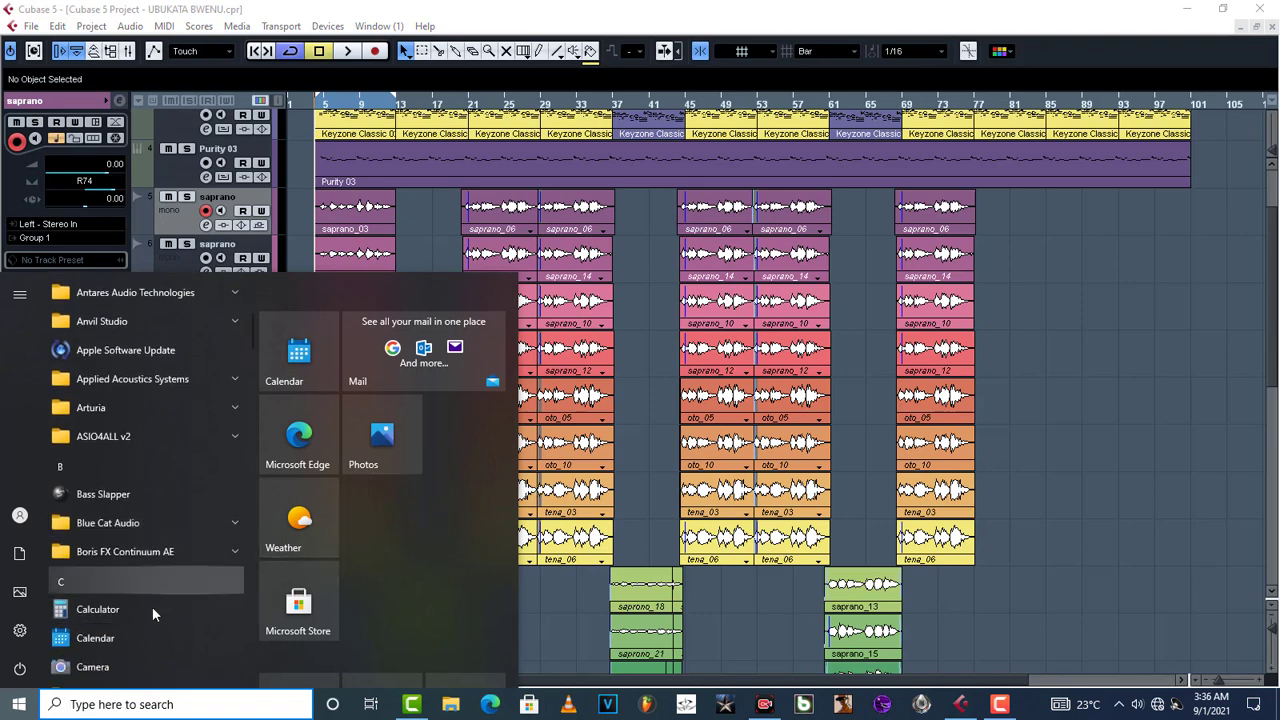
{"action": "left_click", "coordinate": [123, 613]}
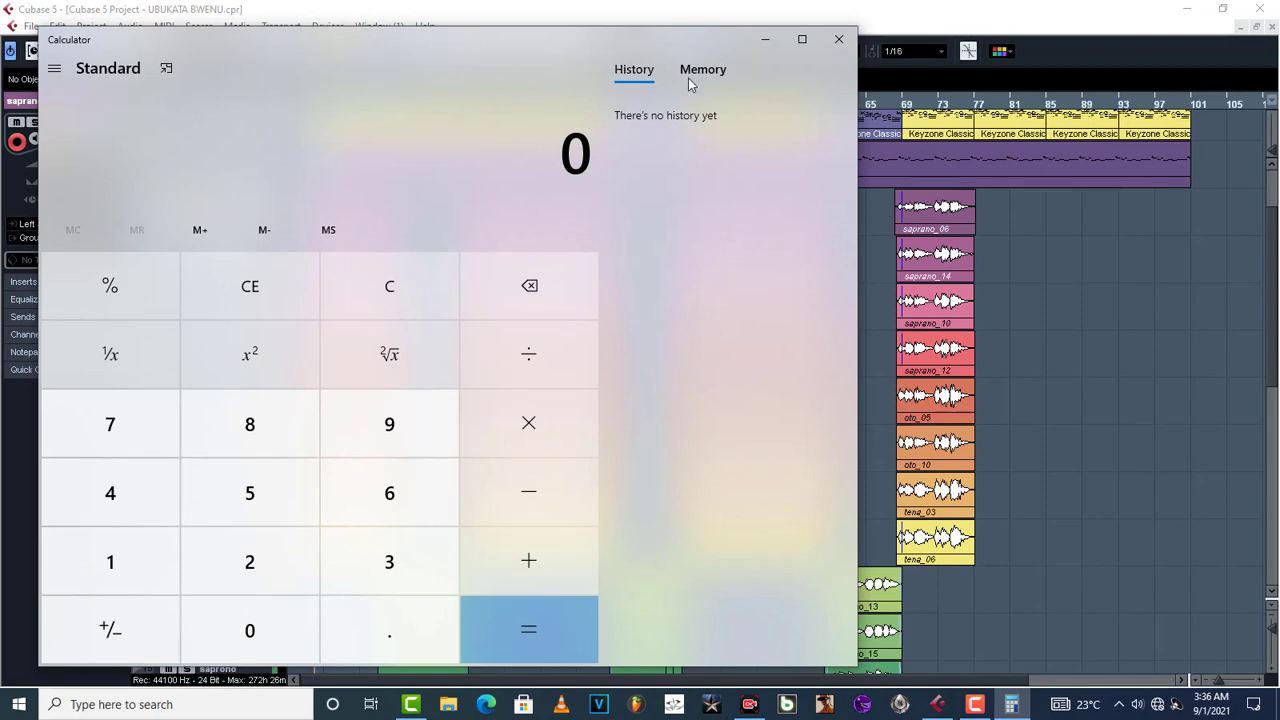
{"action": "left_click_drag", "start_coordinate": [443, 58], "coordinate": [851, 96]}
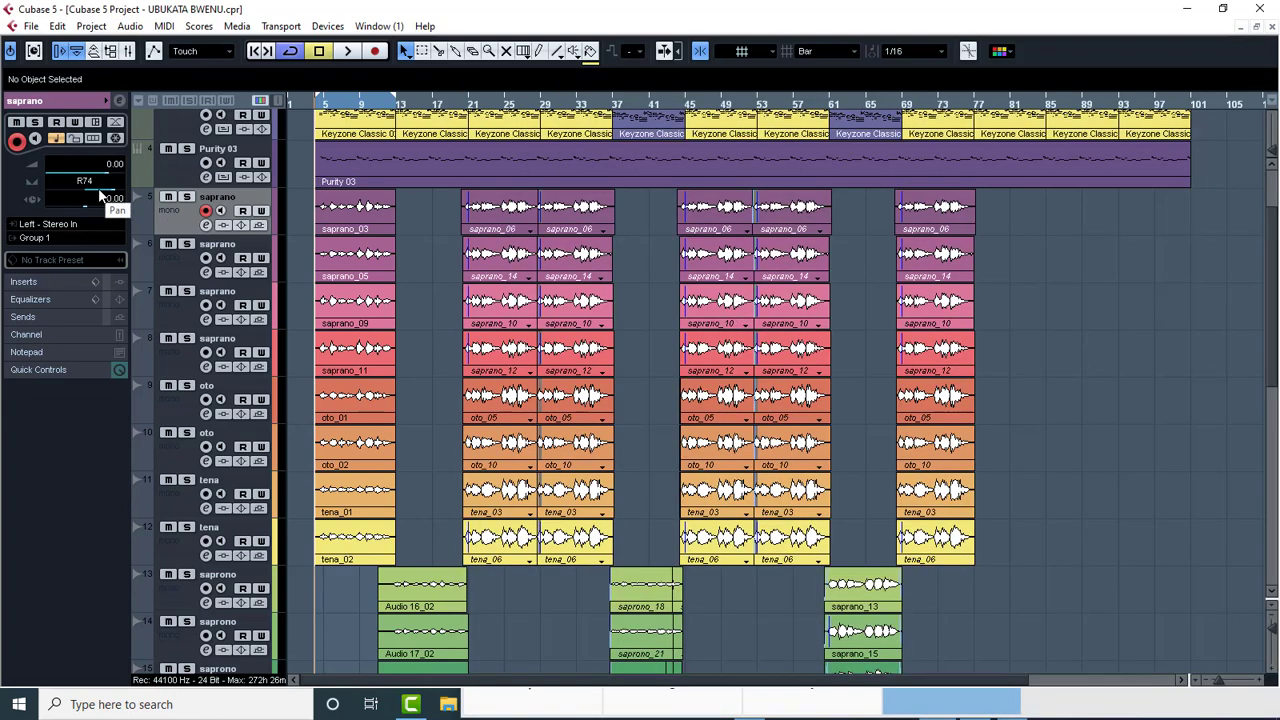
Step: Pan saprano track 5 to R45 and saprano track 6 to L45
{"action": "left_click", "coordinate": [105, 196]}
{"action": "left_click_drag", "start_coordinate": [102, 191], "coordinate": [101, 190]}
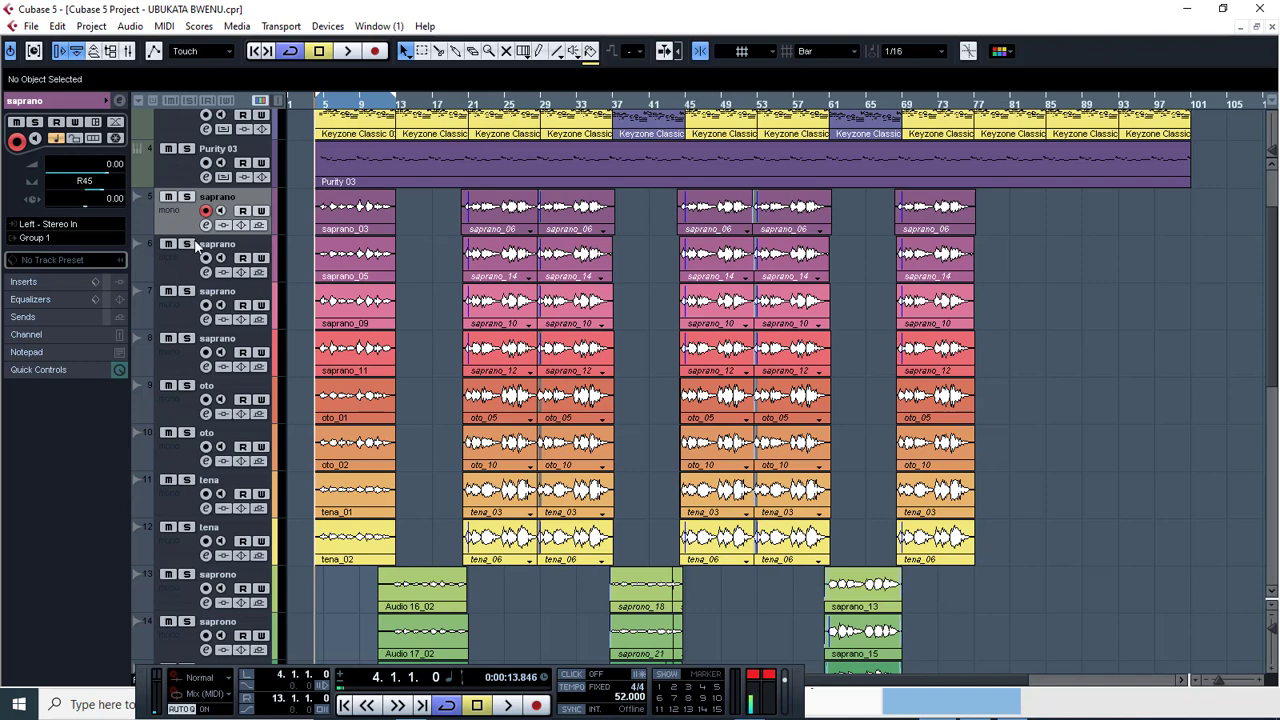
{"action": "left_click", "coordinate": [174, 265]}
{"action": "left_click_drag", "start_coordinate": [82, 191], "coordinate": [67, 197]}
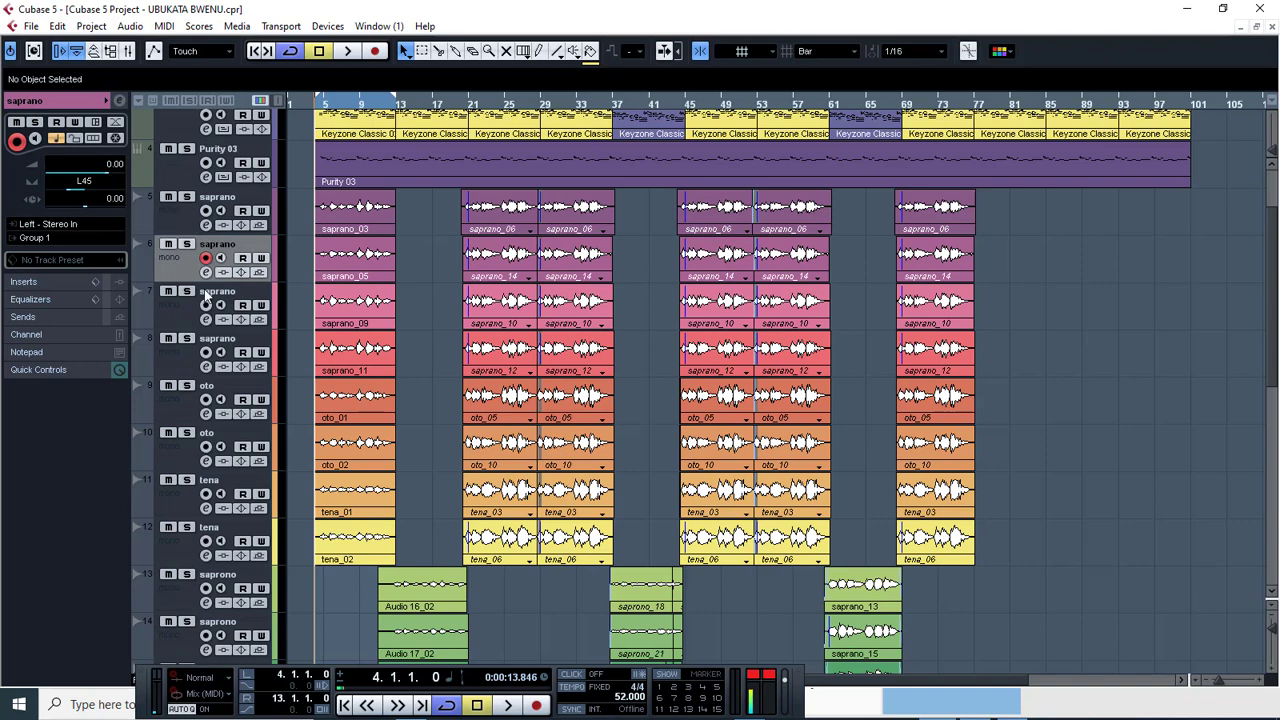
Step: Select saprano track 7 and work out its pan amount in Calculator by adding 45 + 45
{"action": "left_click", "coordinate": [182, 316]}
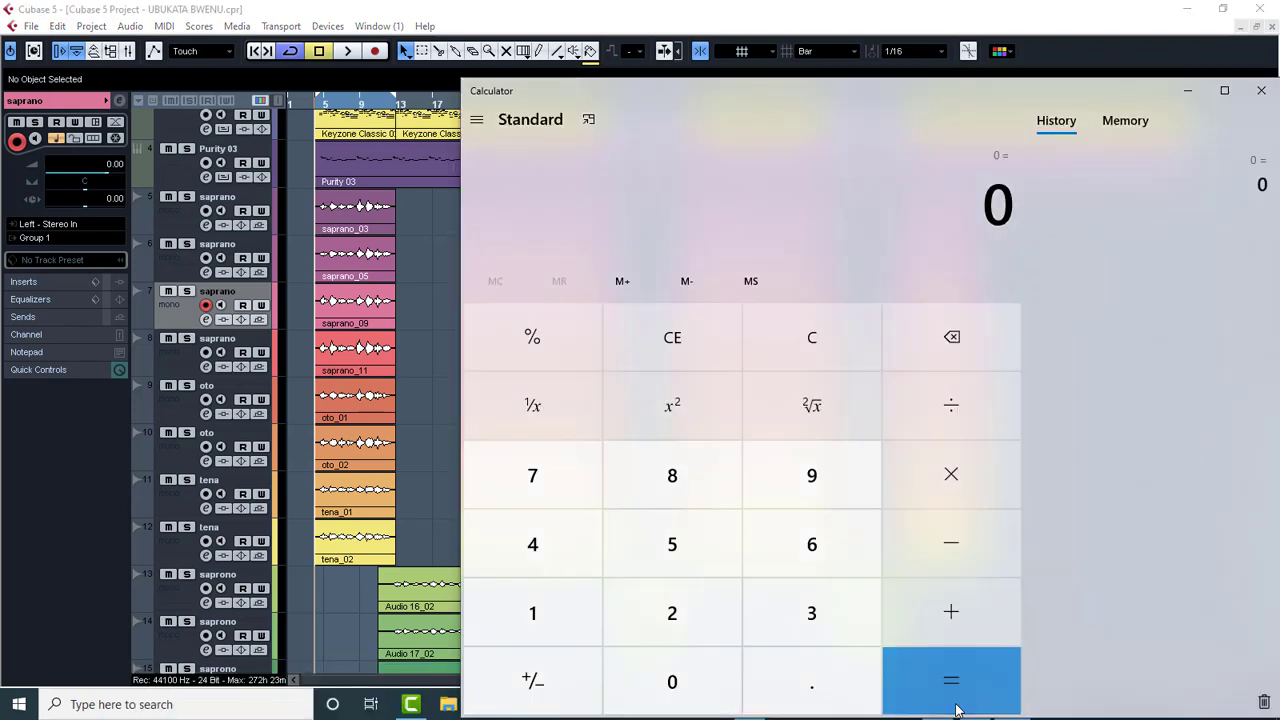
{"action": "left_click", "coordinate": [574, 559]}
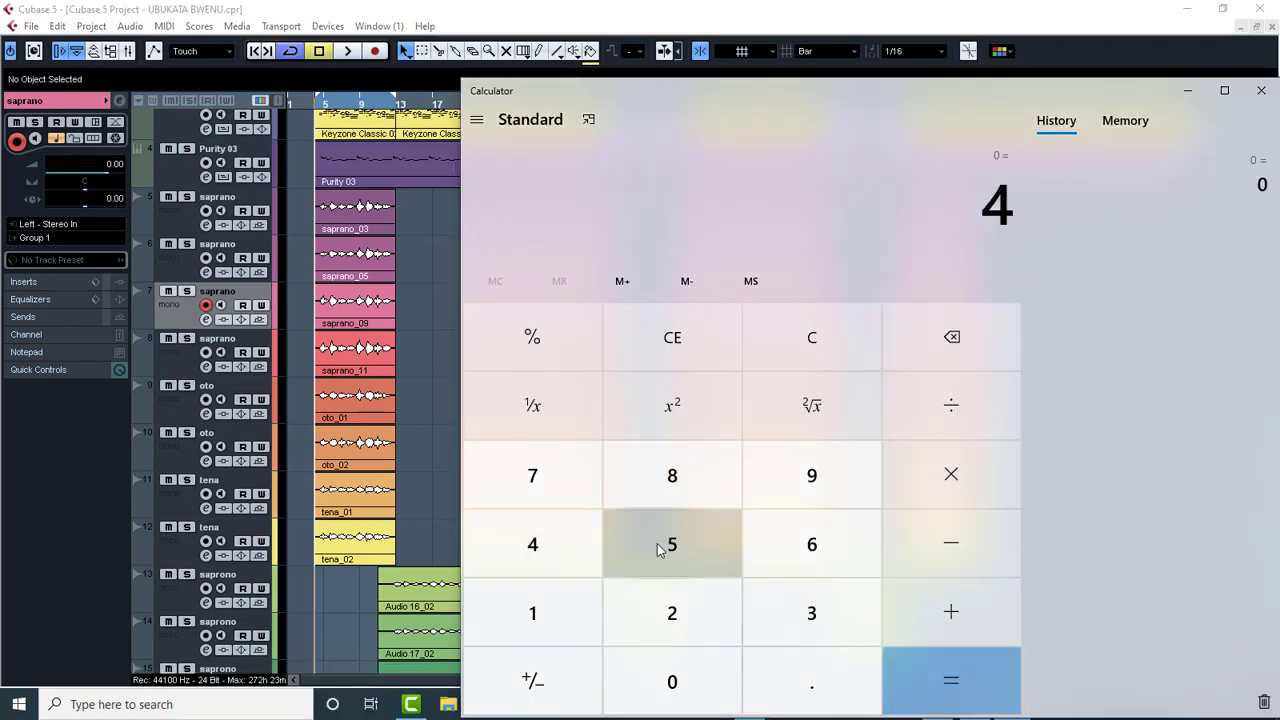
{"action": "left_click", "coordinate": [659, 543]}
{"action": "left_click", "coordinate": [936, 610]}
{"action": "left_click", "coordinate": [596, 558]}
{"action": "left_click", "coordinate": [624, 553]}
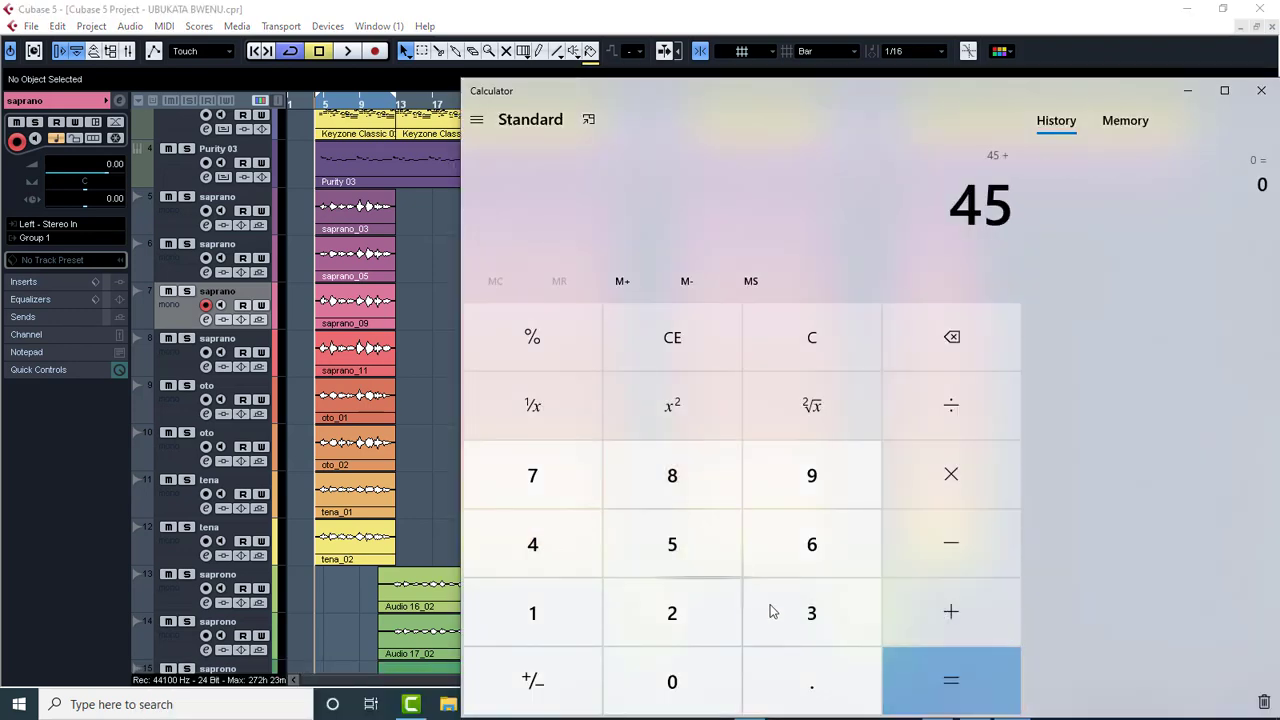
{"action": "left_click", "coordinate": [950, 682]}
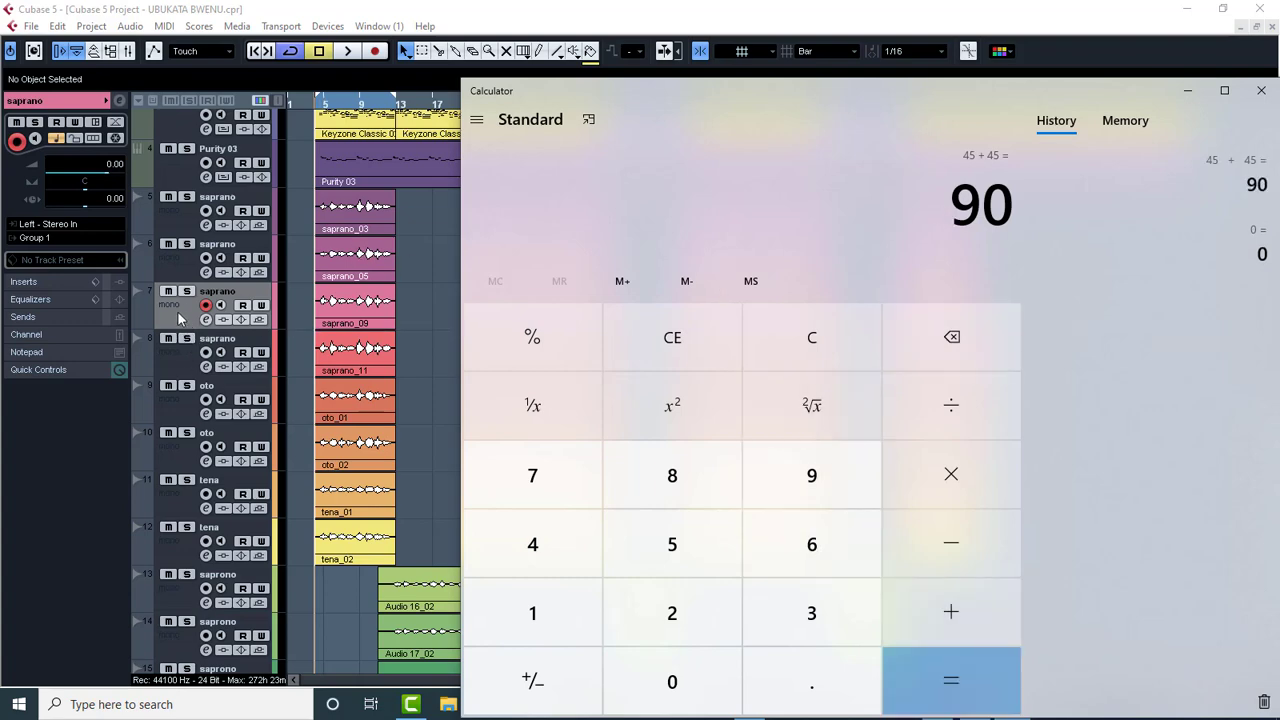
Step: Back in Cubase, pan saprano track 7 to R90 and saprano track 8 to L90
{"action": "left_click", "coordinate": [102, 193]}
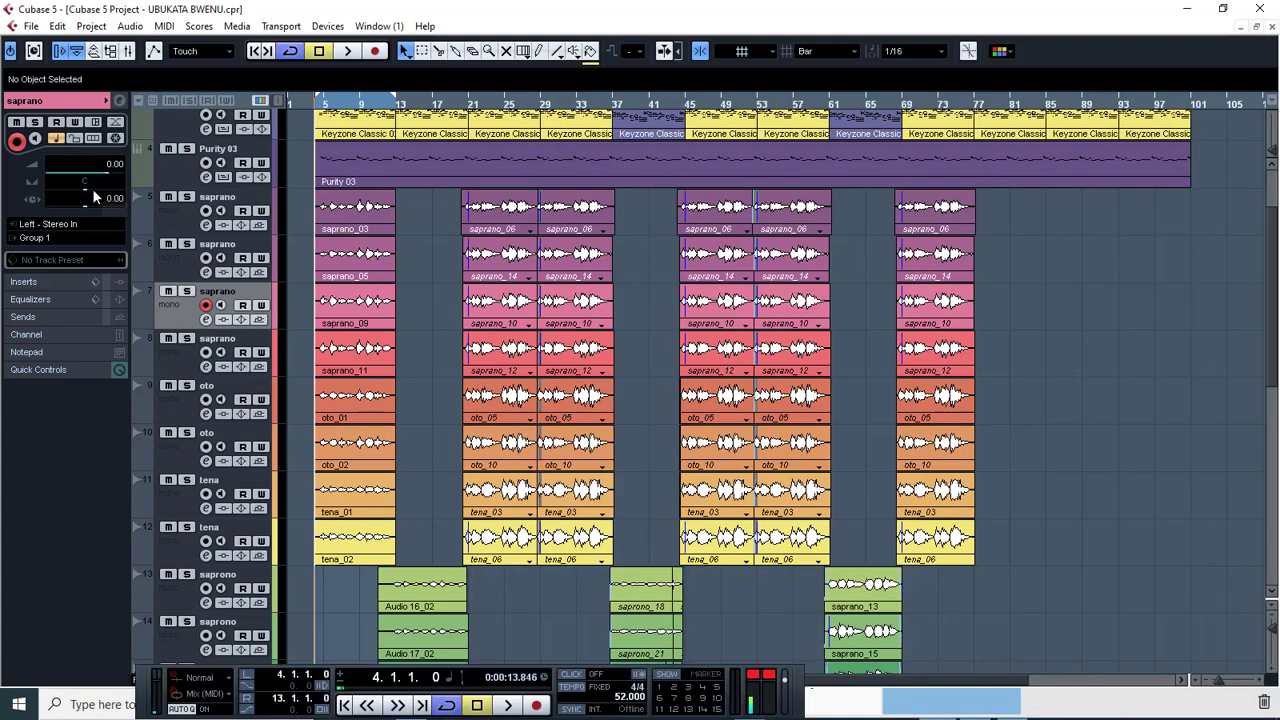
{"action": "left_click_drag", "start_coordinate": [108, 193], "coordinate": [119, 193]}
{"action": "key", "text": "BackSpace"}
{"action": "type", "text": "0"}
{"action": "left_click", "coordinate": [176, 356]}
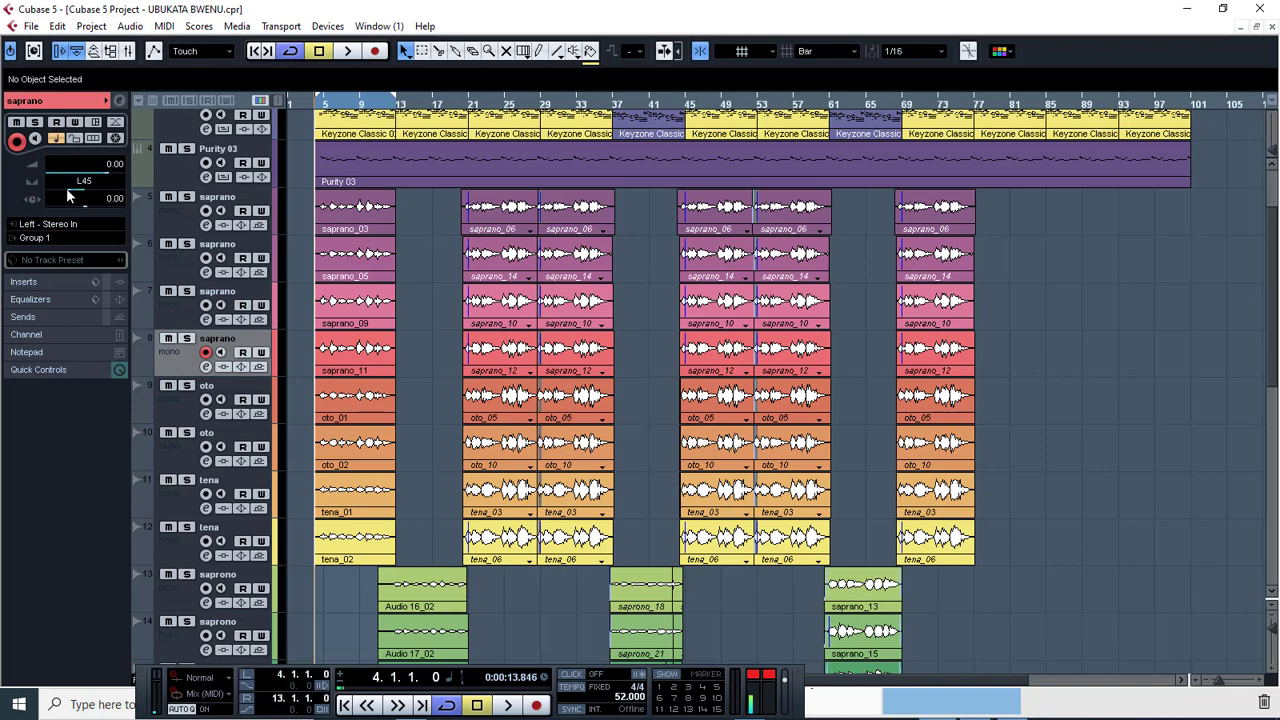
{"action": "left_click_drag", "start_coordinate": [56, 188], "coordinate": [52, 188]}
{"action": "key", "text": "BackSpace"}
Step: Pan oto track 9 to R45 and oto track 10 to L45
{"action": "left_click", "coordinate": [181, 409]}
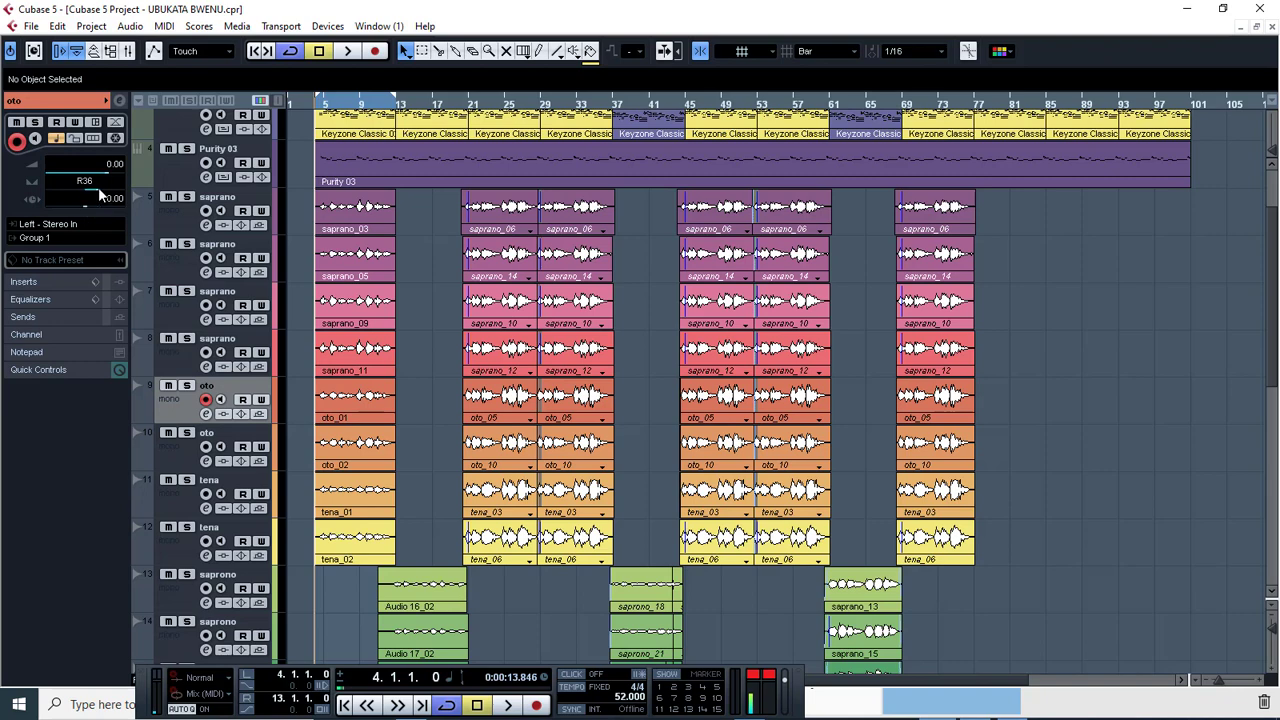
{"action": "left_click_drag", "start_coordinate": [104, 188], "coordinate": [102, 189]}
{"action": "left_click", "coordinate": [190, 457]}
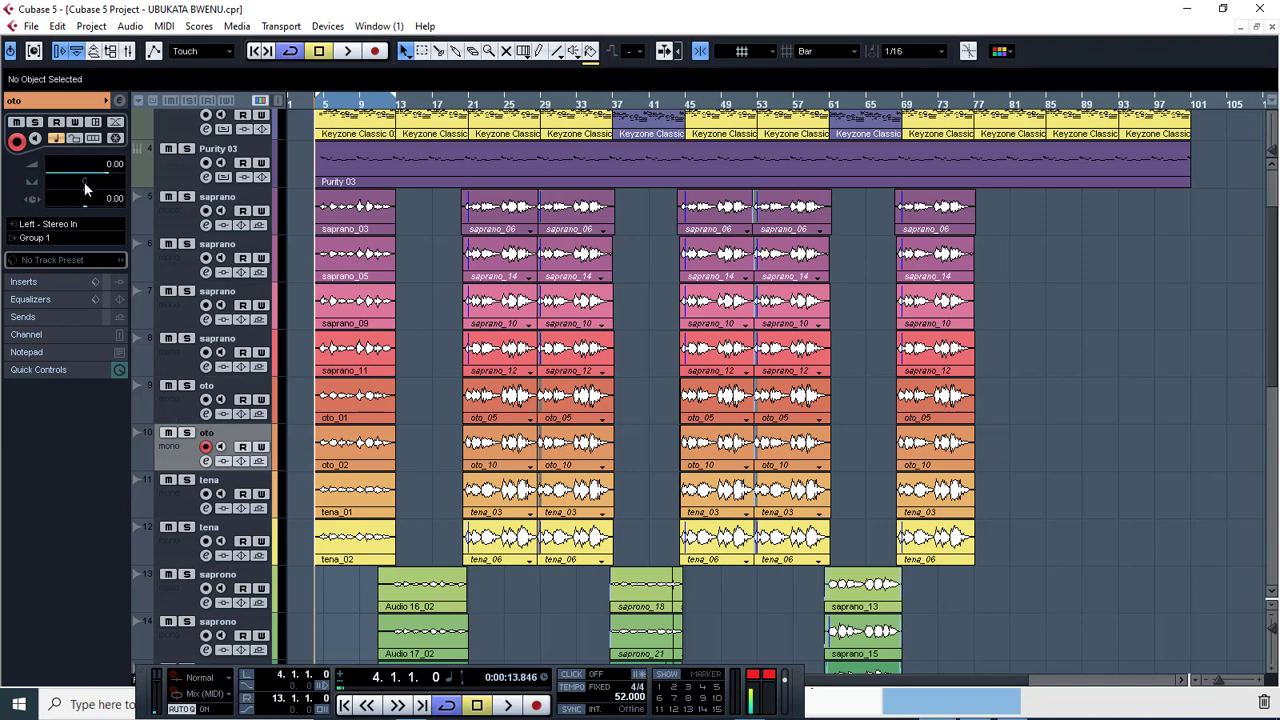
{"action": "left_click_drag", "start_coordinate": [81, 187], "coordinate": [81, 196]}
Step: Pan tena track 11 to R90 and tena track 12 to L90
{"action": "scroll", "coordinate": [268, 447], "scroll_direction": "down", "scroll_amount": 3}
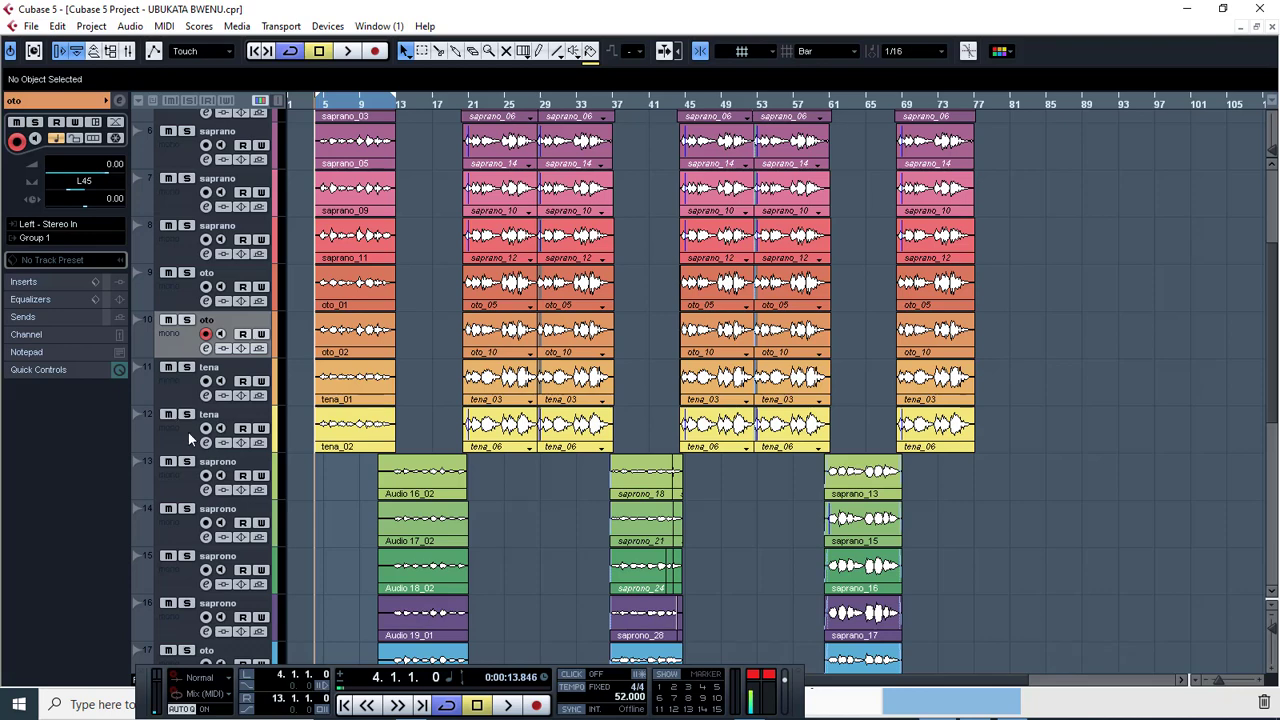
{"action": "left_click", "coordinate": [178, 391]}
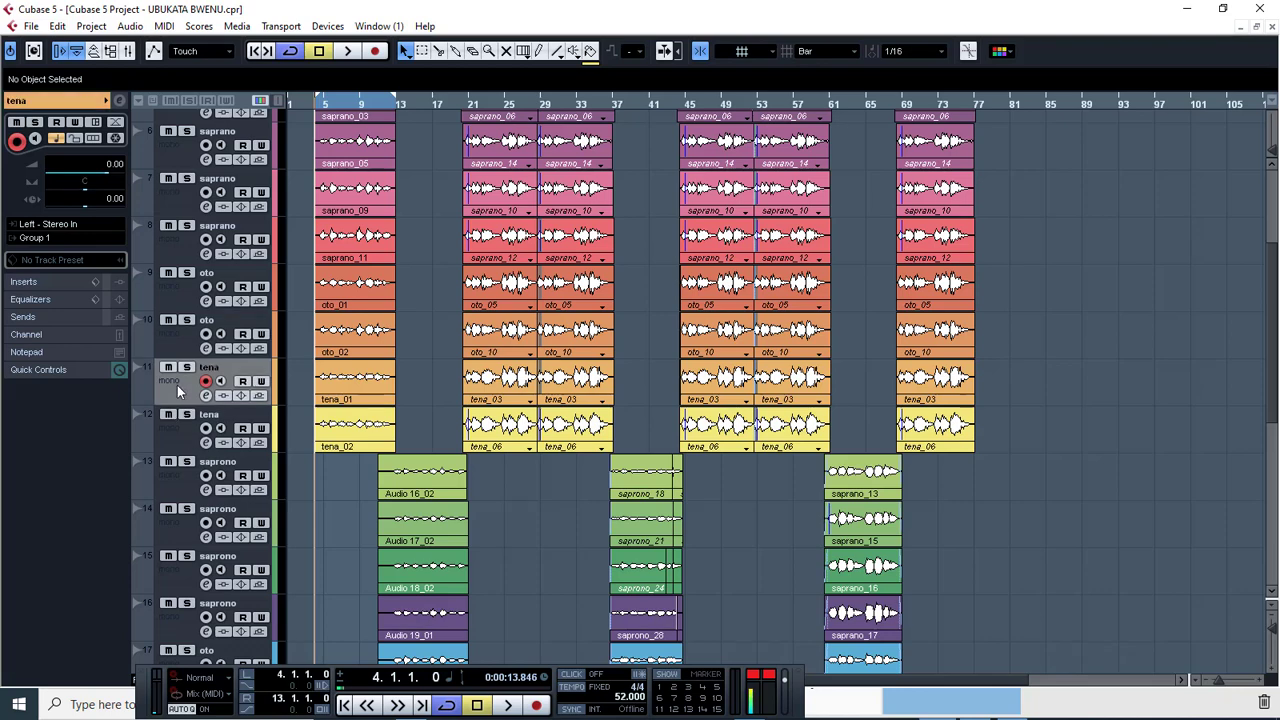
{"action": "left_click_drag", "start_coordinate": [88, 197], "coordinate": [120, 196]}
{"action": "type", "text": "0"}
{"action": "key", "text": "Return"}
{"action": "left_click", "coordinate": [180, 447]}
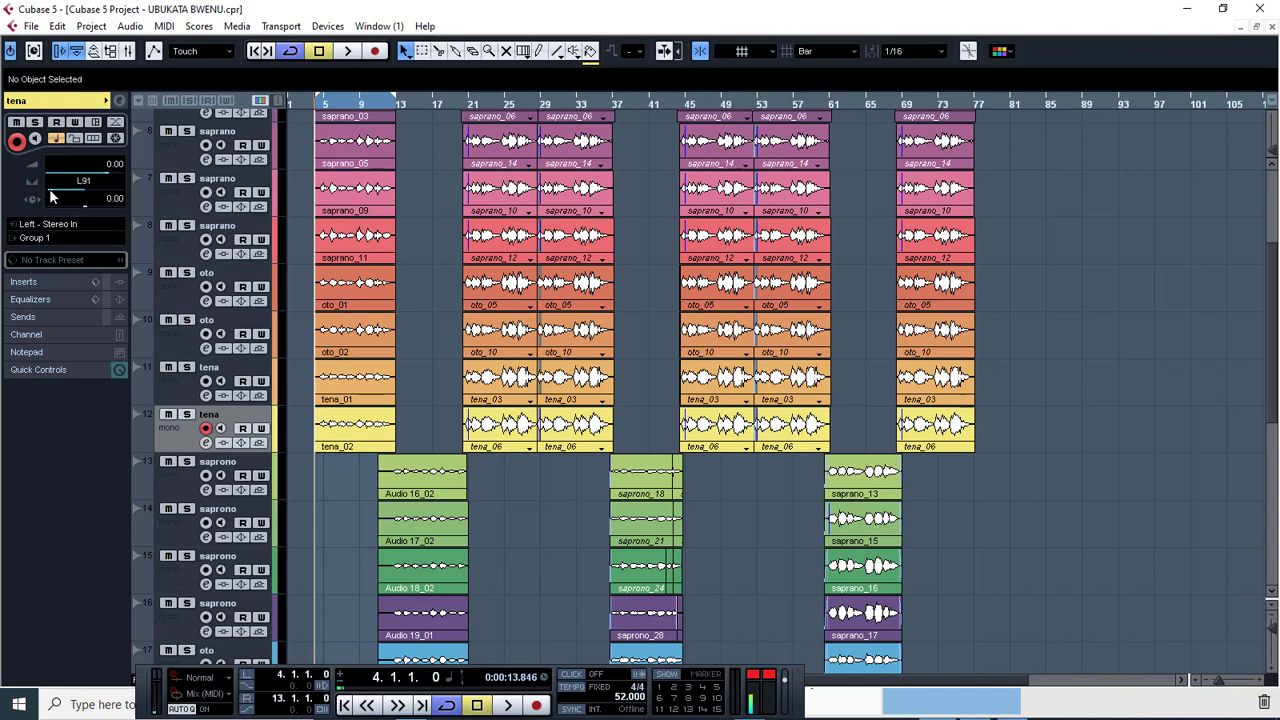
{"action": "double_click", "coordinate": [90, 181]}
{"action": "left_click", "coordinate": [90, 181]}
Step: Pan saprono track 13 to R45 and saprono track 14 to about L45
{"action": "scroll", "coordinate": [285, 487], "scroll_direction": "down", "scroll_amount": 3}
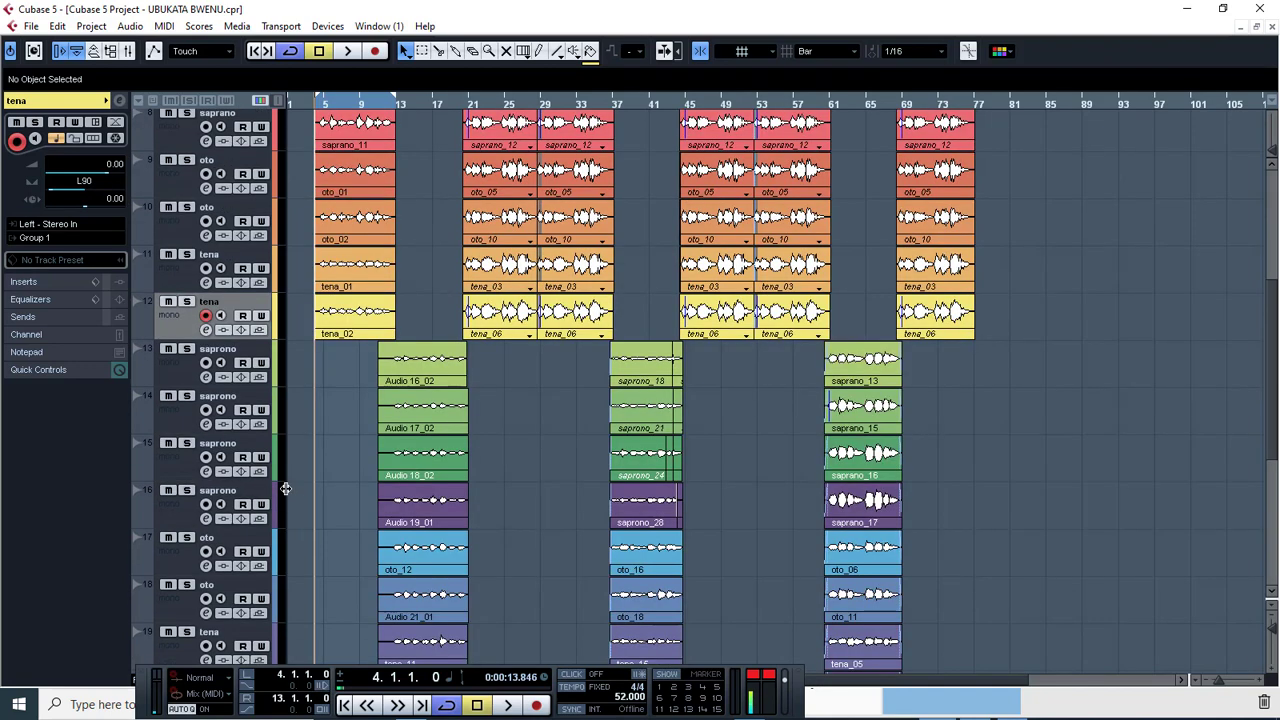
{"action": "scroll", "coordinate": [331, 428], "scroll_direction": "down", "scroll_amount": 3}
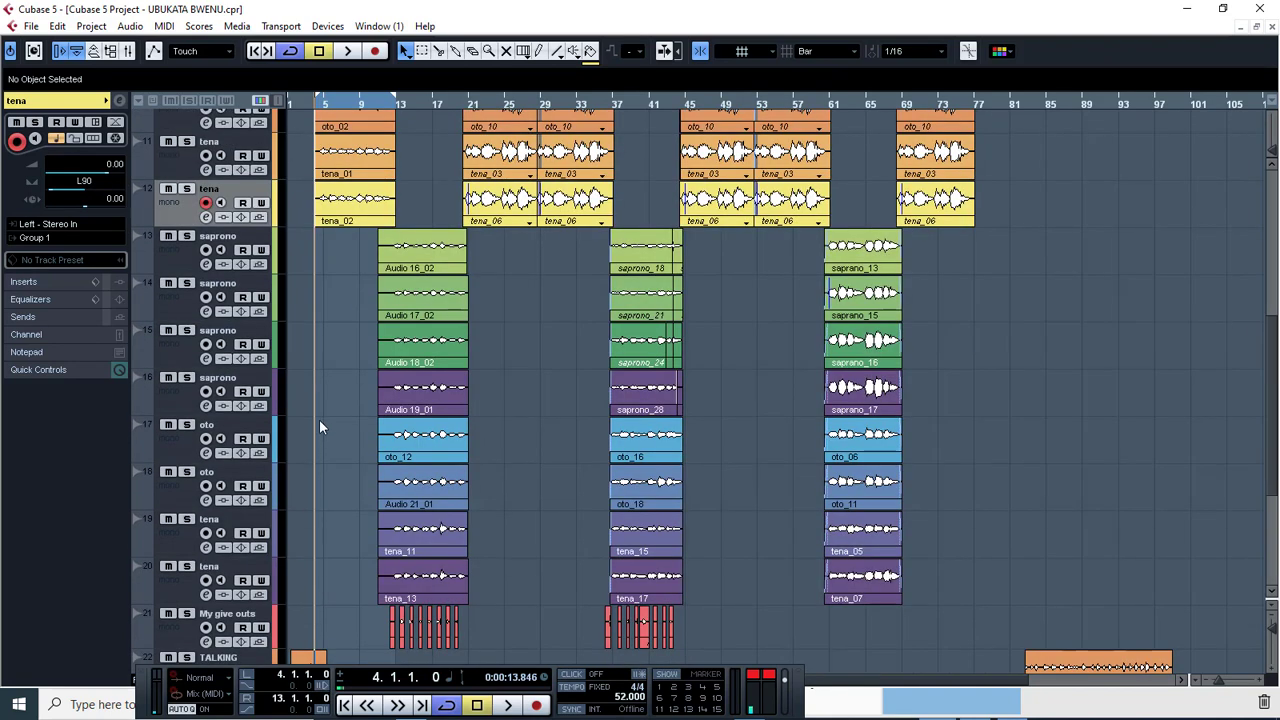
{"action": "left_click", "coordinate": [175, 260]}
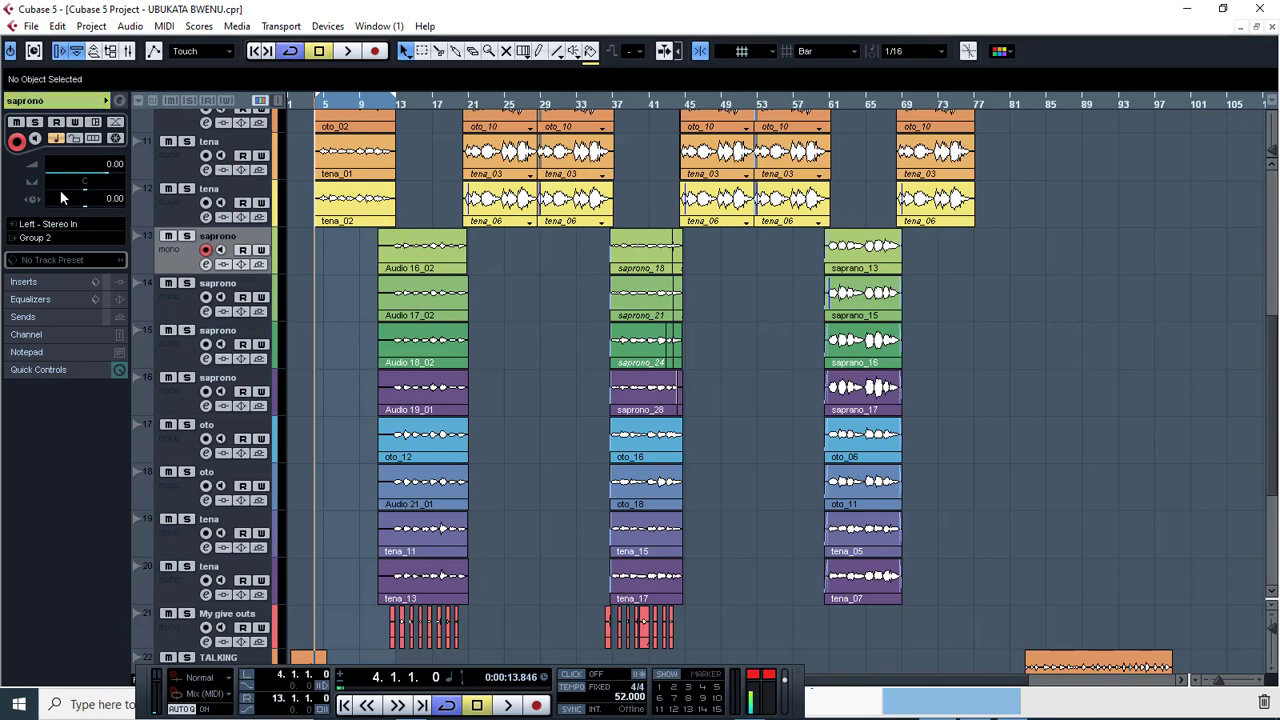
{"action": "left_click_drag", "start_coordinate": [95, 196], "coordinate": [102, 196]}
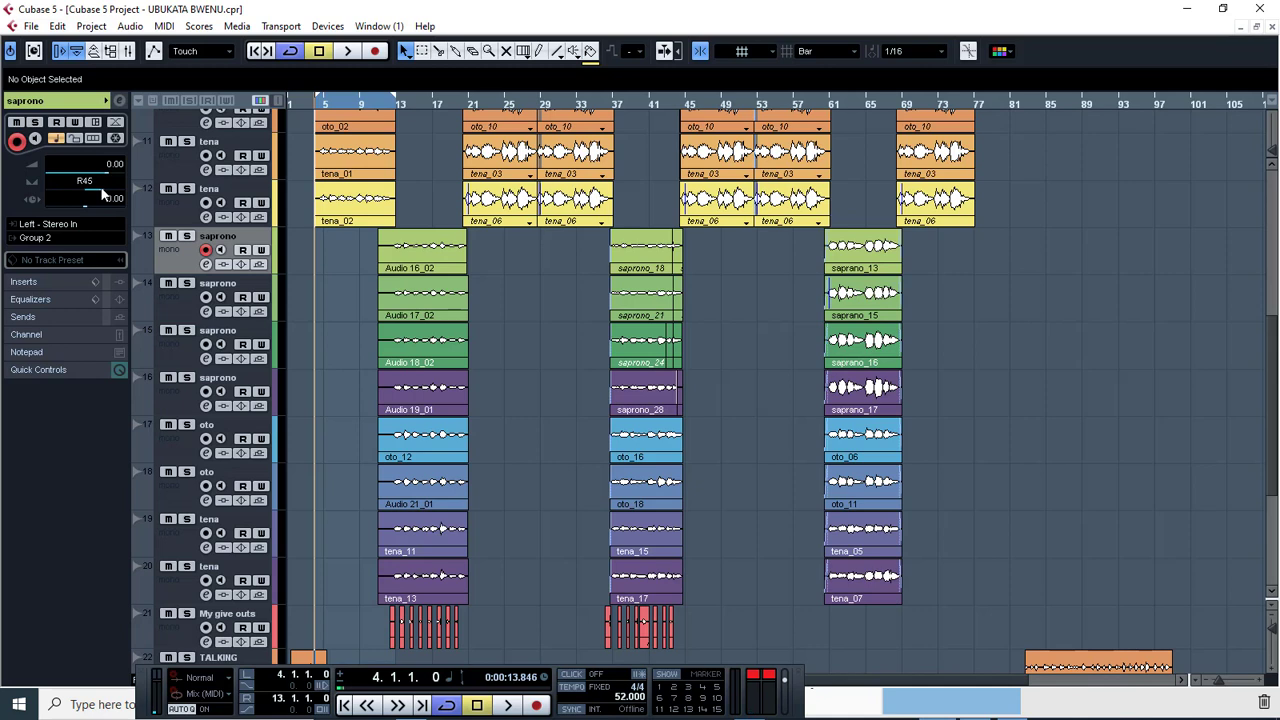
{"action": "left_click", "coordinate": [172, 306]}
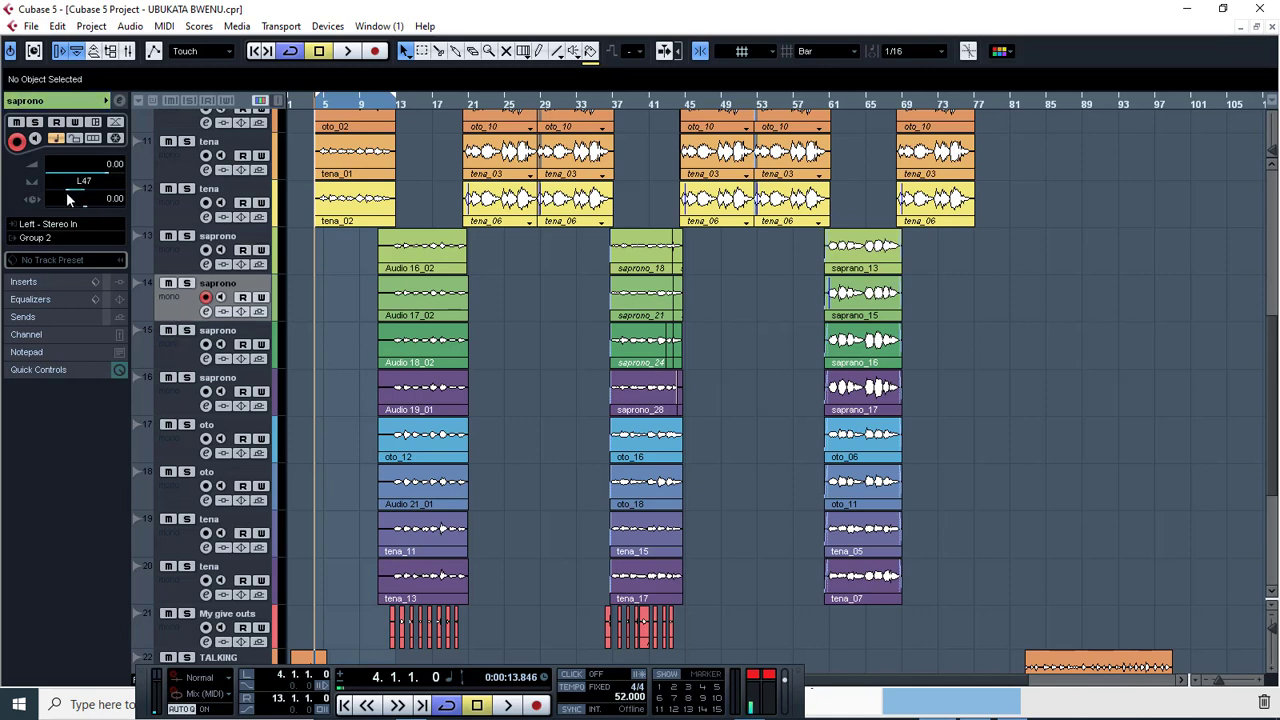
Step: Pan saprono track 15 to R90 and saprono track 16 to L90
{"action": "left_click", "coordinate": [176, 352]}
{"action": "left_click_drag", "start_coordinate": [92, 190], "coordinate": [114, 187]}
{"action": "left_click_drag", "start_coordinate": [116, 189], "coordinate": [120, 187]}
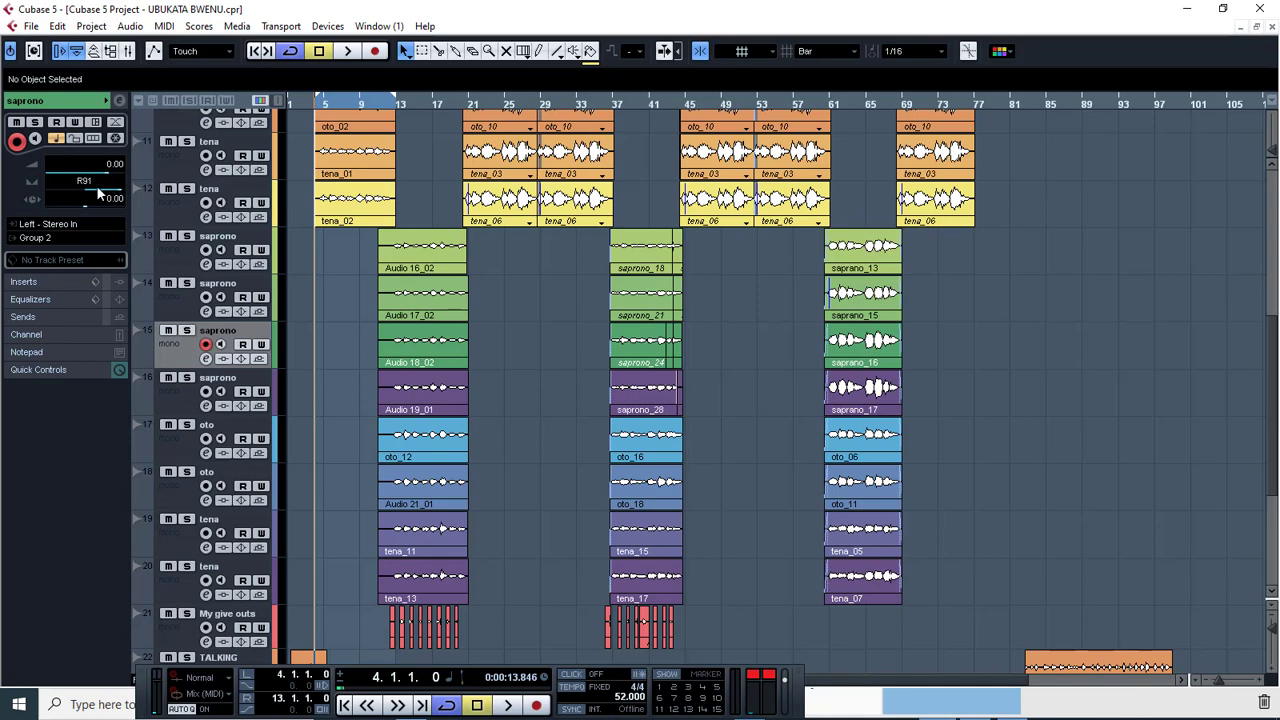
{"action": "left_click", "coordinate": [96, 183]}
{"action": "left_click", "coordinate": [96, 183]}
{"action": "left_click", "coordinate": [178, 402]}
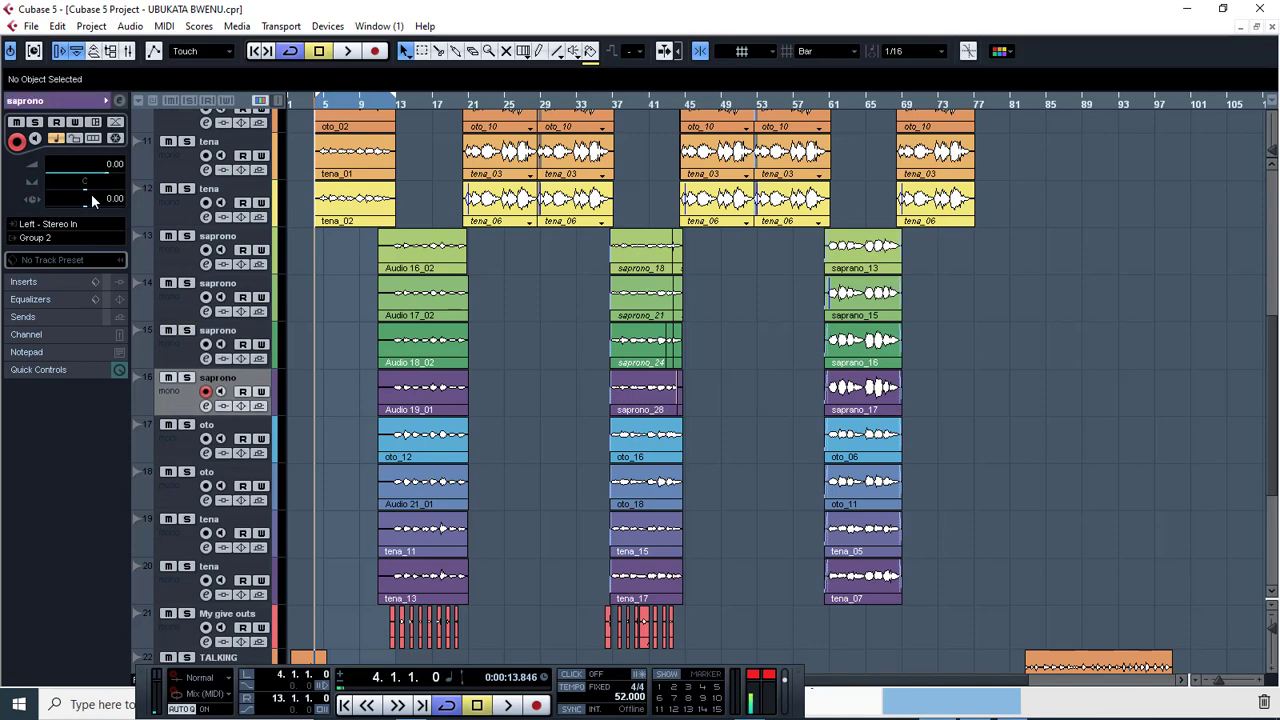
{"action": "left_click_drag", "start_coordinate": [89, 195], "coordinate": [77, 190]}
{"action": "left_click", "coordinate": [92, 180]}
Step: Pan oto track 17 to R45 and oto track 18 to L45
{"action": "scroll", "coordinate": [301, 472], "scroll_direction": "down", "scroll_amount": 3}
{"action": "left_click", "coordinate": [177, 338]}
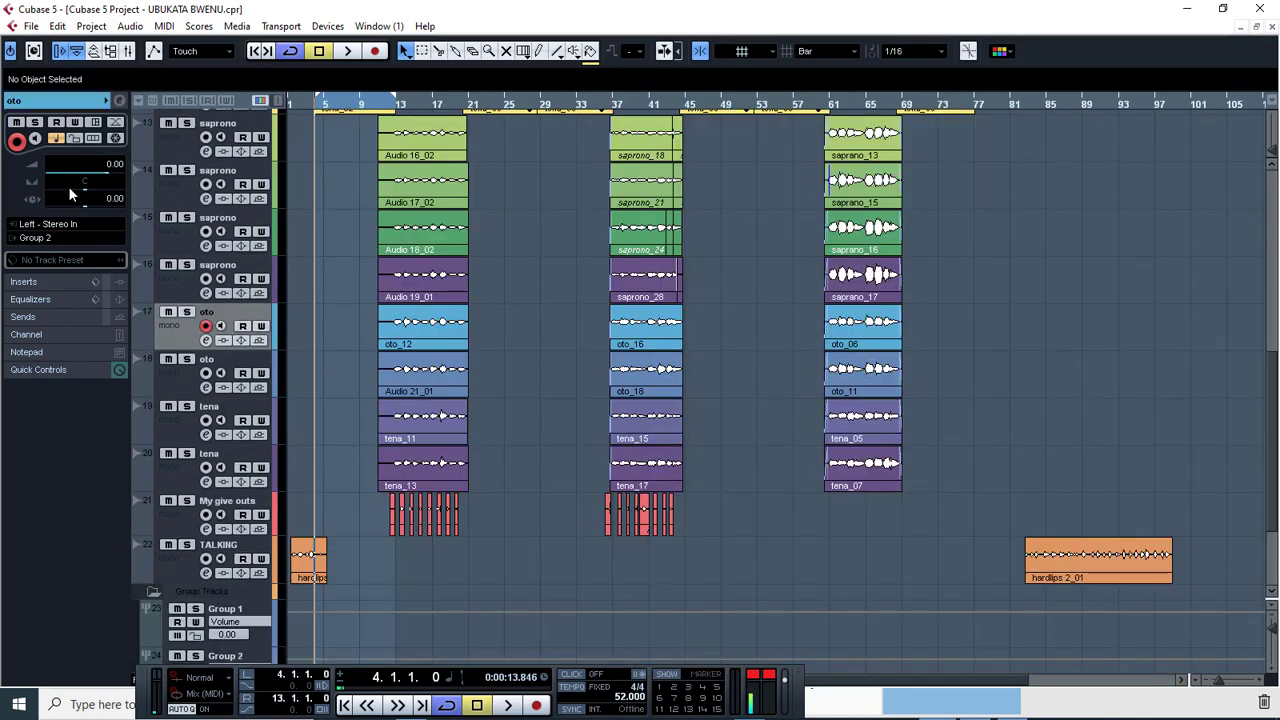
{"action": "left_click_drag", "start_coordinate": [94, 187], "coordinate": [101, 186]}
{"action": "key", "text": "Down"}
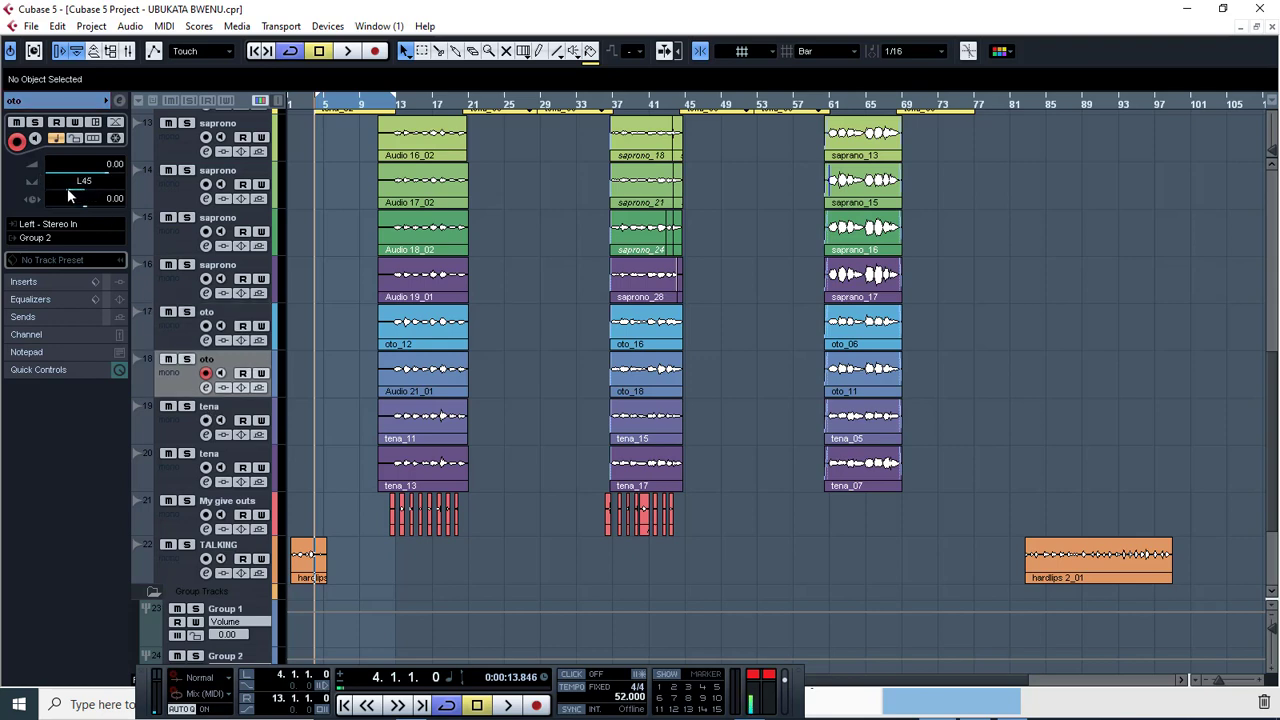
Step: Check the output routing and pan settings of tena tracks 19 and 20 and the My give outs track
{"action": "left_click", "coordinate": [178, 438]}
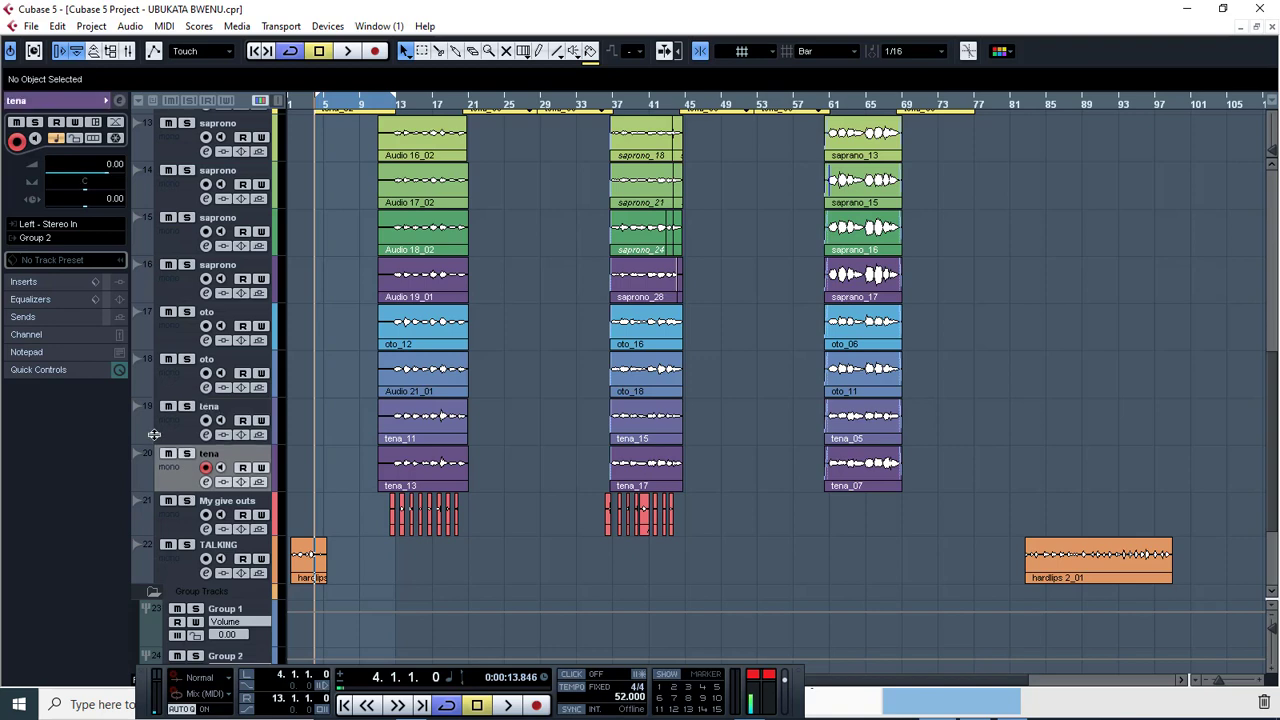
{"action": "key", "text": "Down"}
{"action": "key", "text": "Return"}
{"action": "key", "text": "Return"}
{"action": "left_click", "coordinate": [180, 529]}
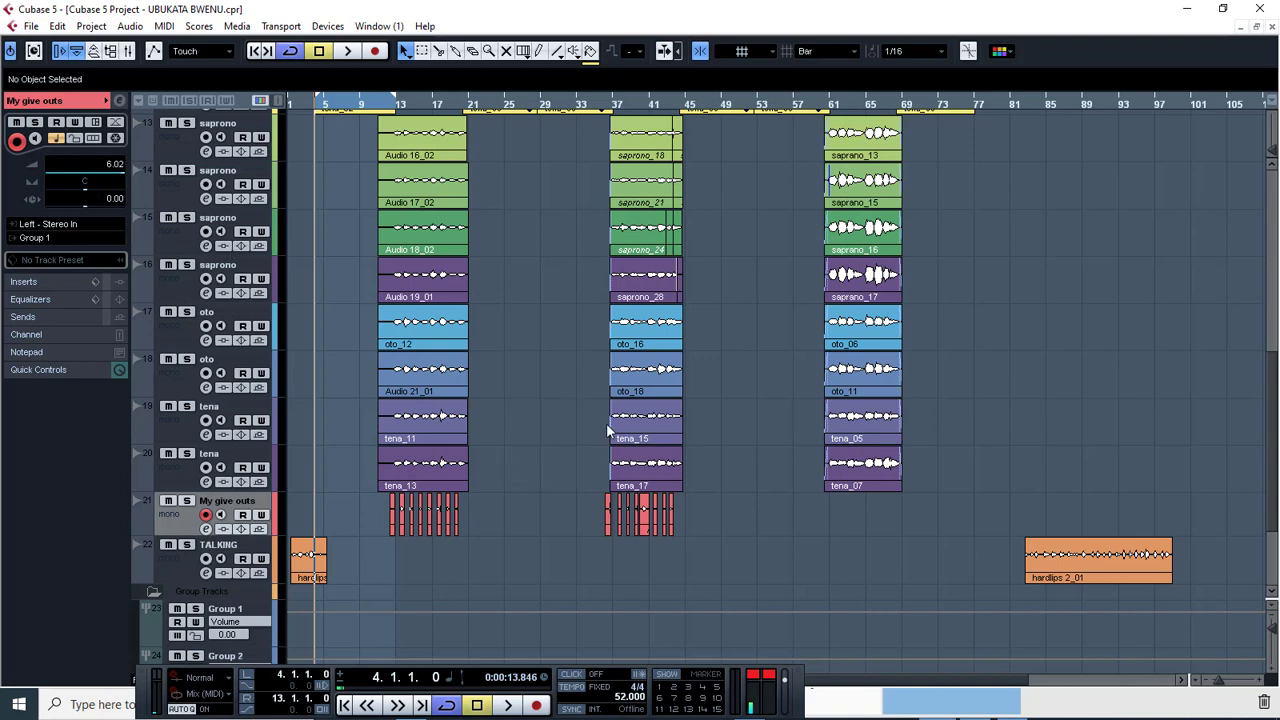
Step: Play the arrangement from bar 4 to listen to the panned opening vocals
{"action": "scroll", "coordinate": [571, 413], "scroll_direction": "up", "scroll_amount": 5}
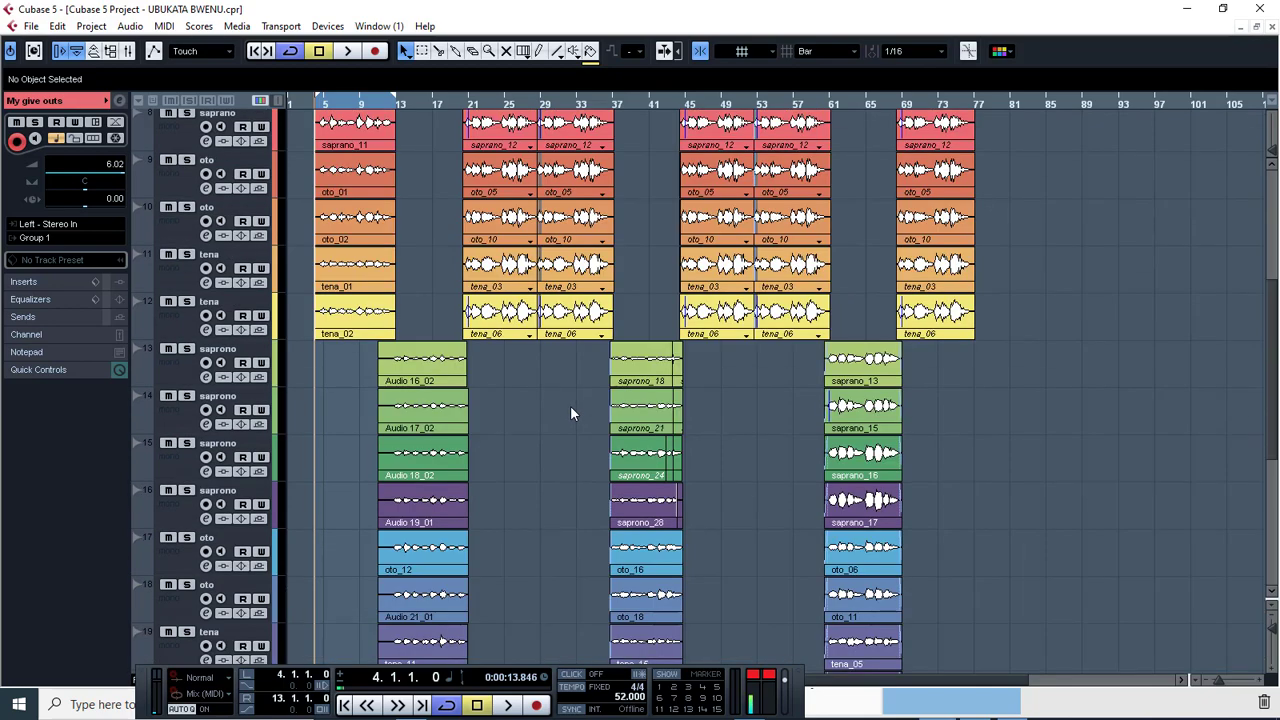
{"action": "key", "text": "space"}
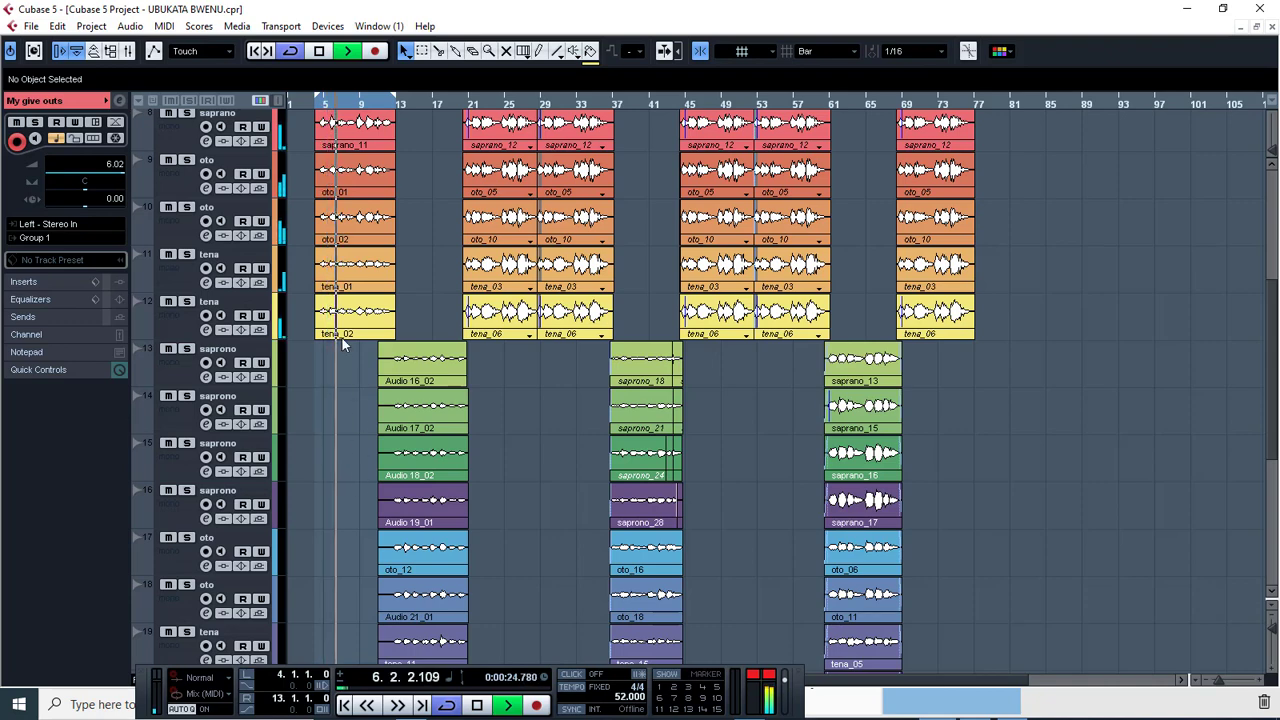
{"action": "key", "text": "space"}
{"action": "scroll", "coordinate": [284, 217], "scroll_direction": "up", "scroll_amount": 5}
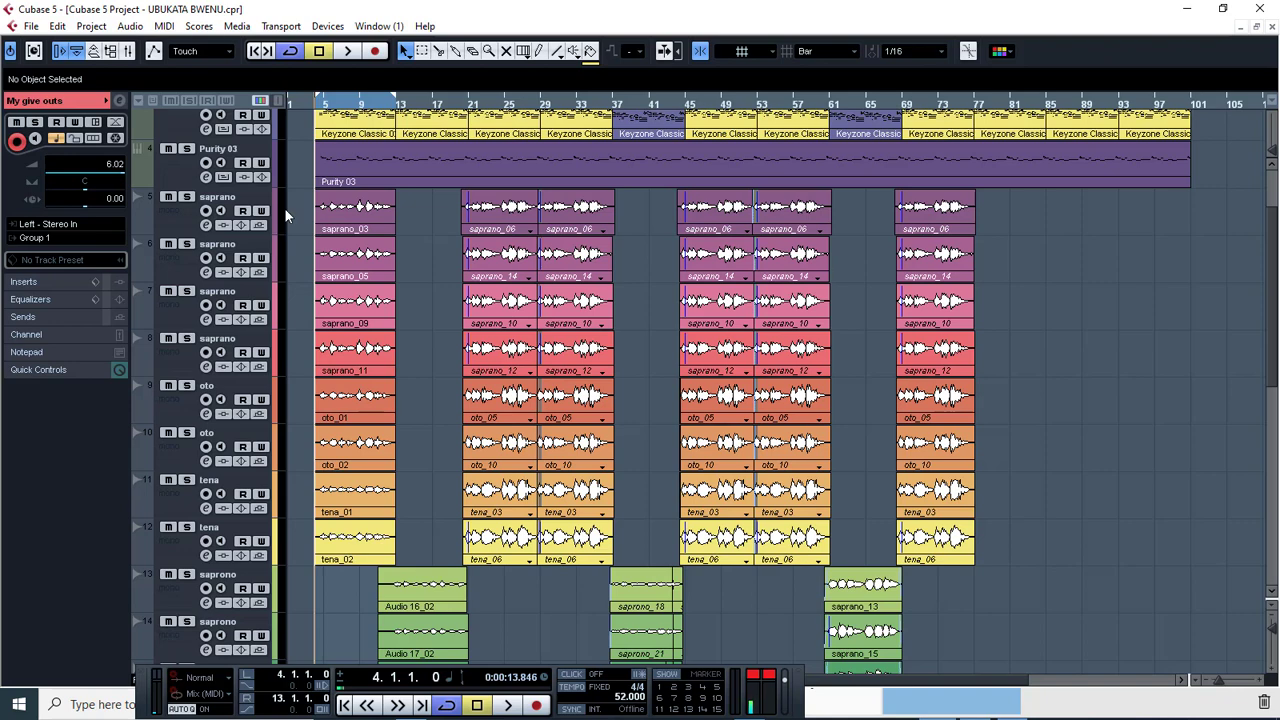
{"action": "key", "text": "space"}
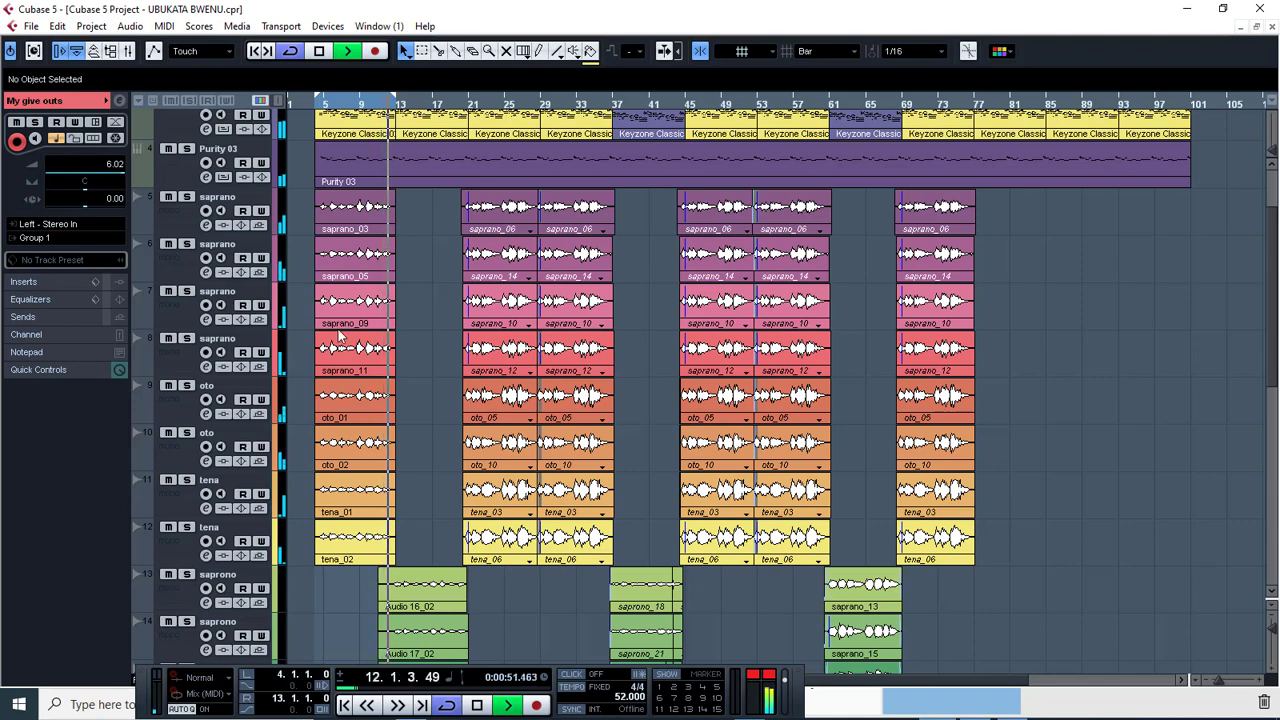
{"action": "key", "text": "space"}
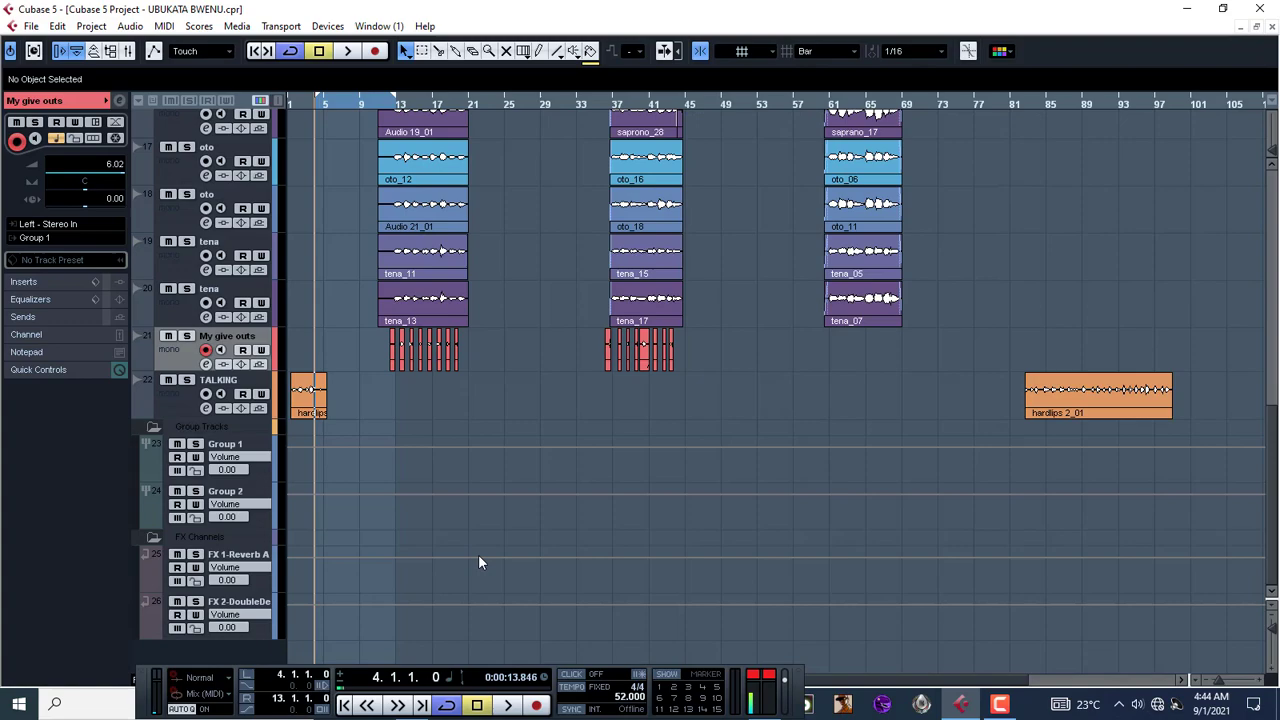
Step: Select the Group 1 track and open its channel settings
{"action": "scroll", "coordinate": [478, 554], "scroll_direction": "up", "scroll_amount": 3}
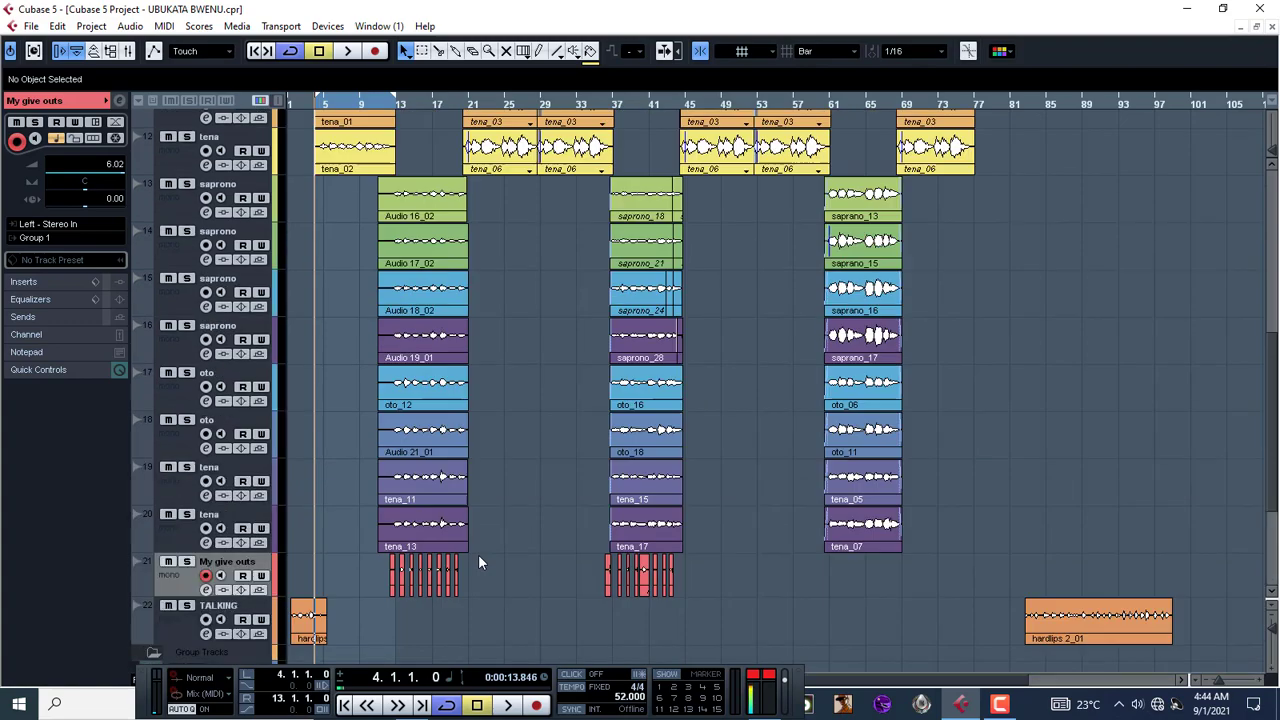
{"action": "scroll", "coordinate": [460, 480], "scroll_direction": "up", "scroll_amount": 4}
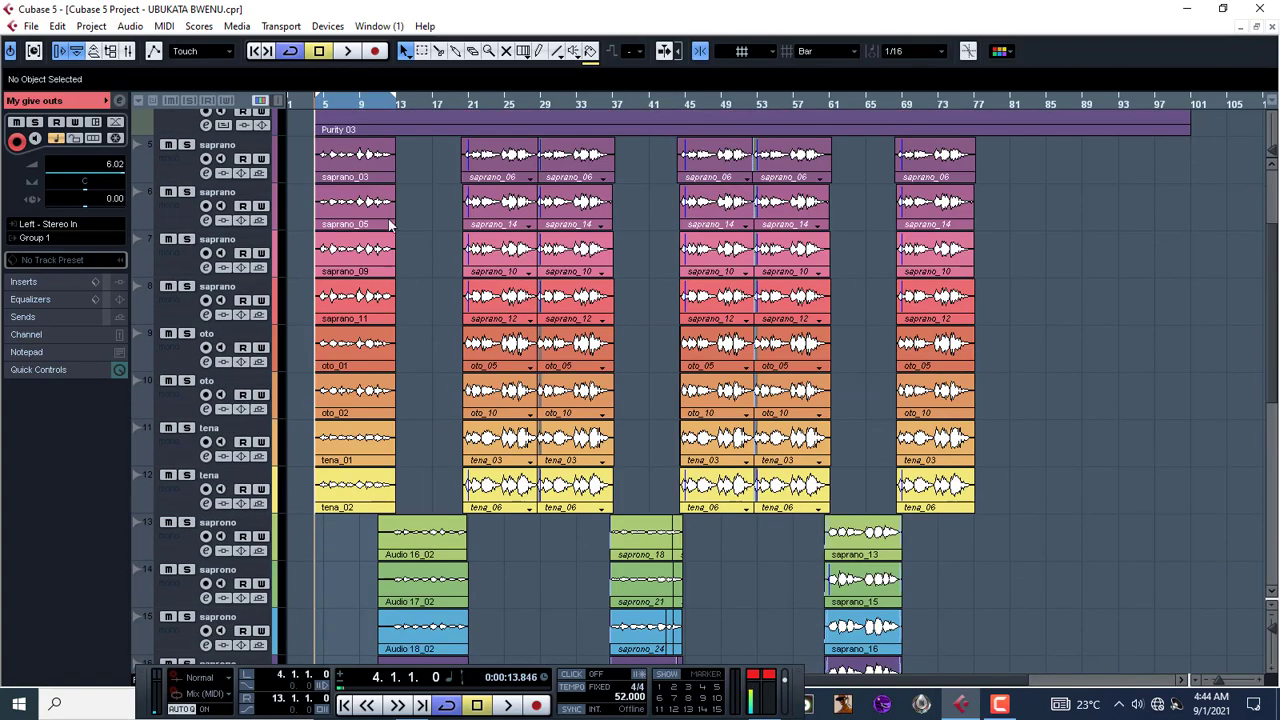
{"action": "left_click", "coordinate": [320, 177]}
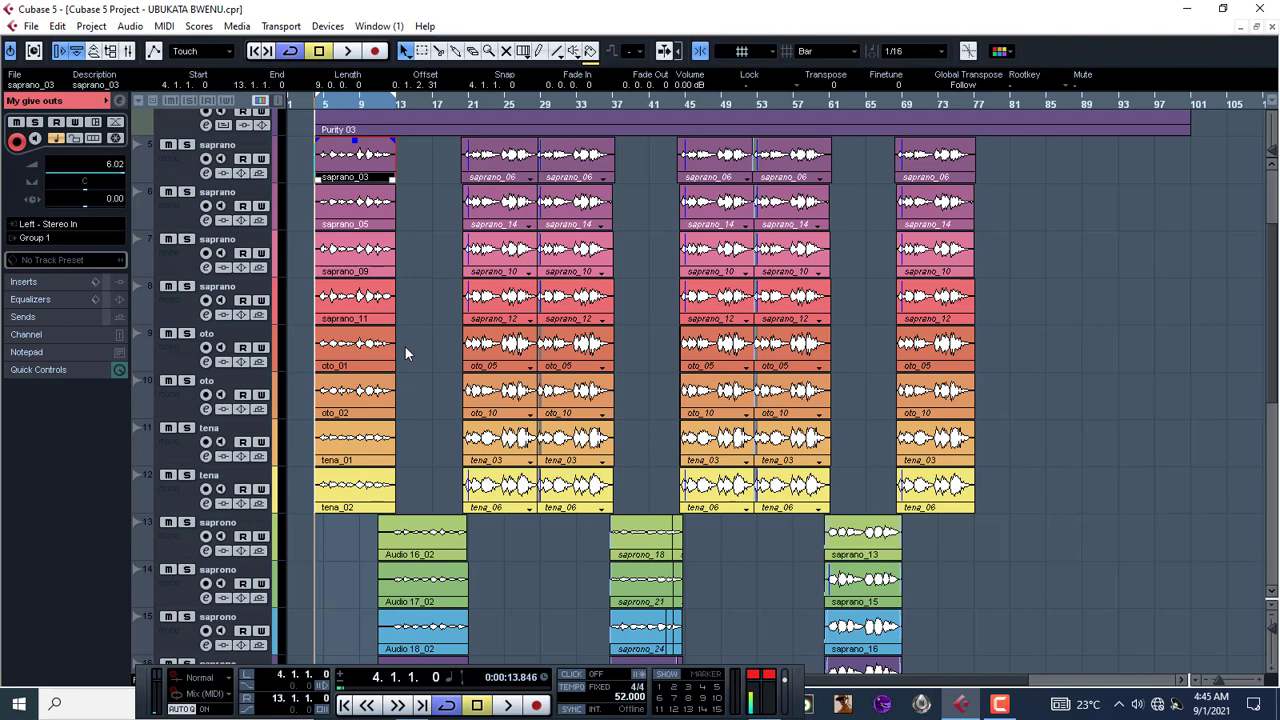
{"action": "scroll", "coordinate": [404, 345], "scroll_direction": "down", "scroll_amount": 10}
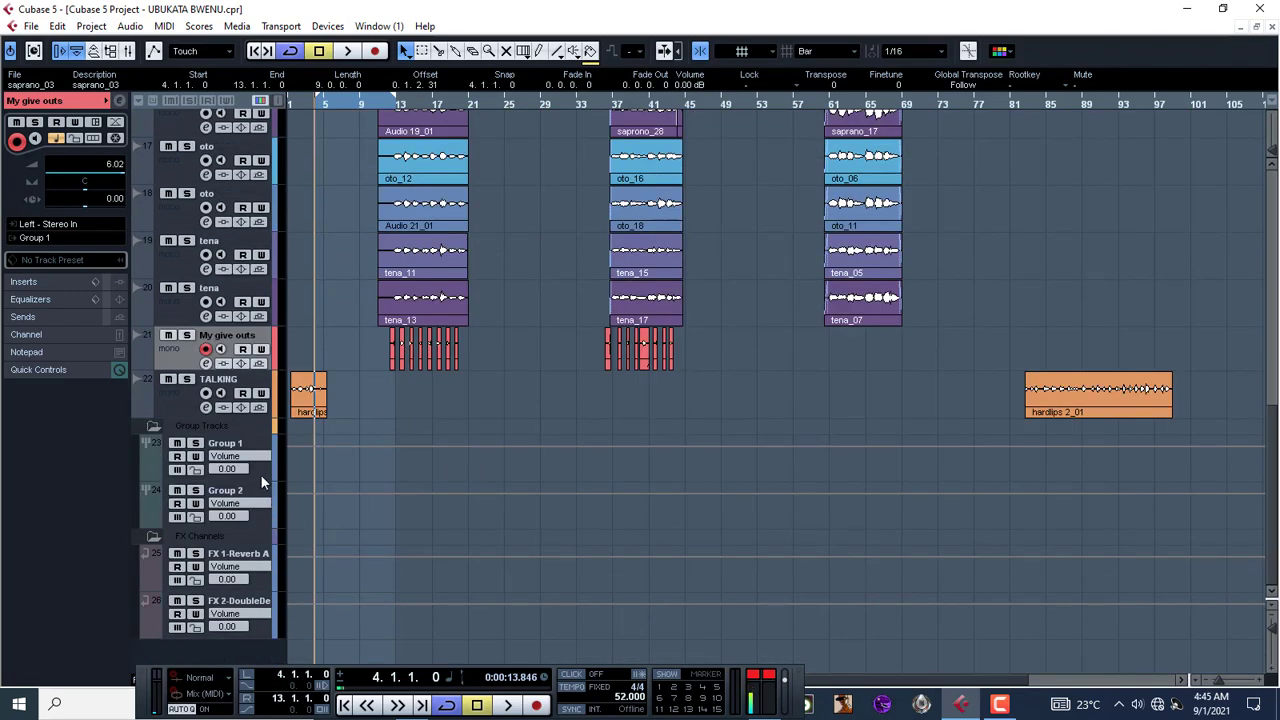
{"action": "left_click", "coordinate": [260, 471]}
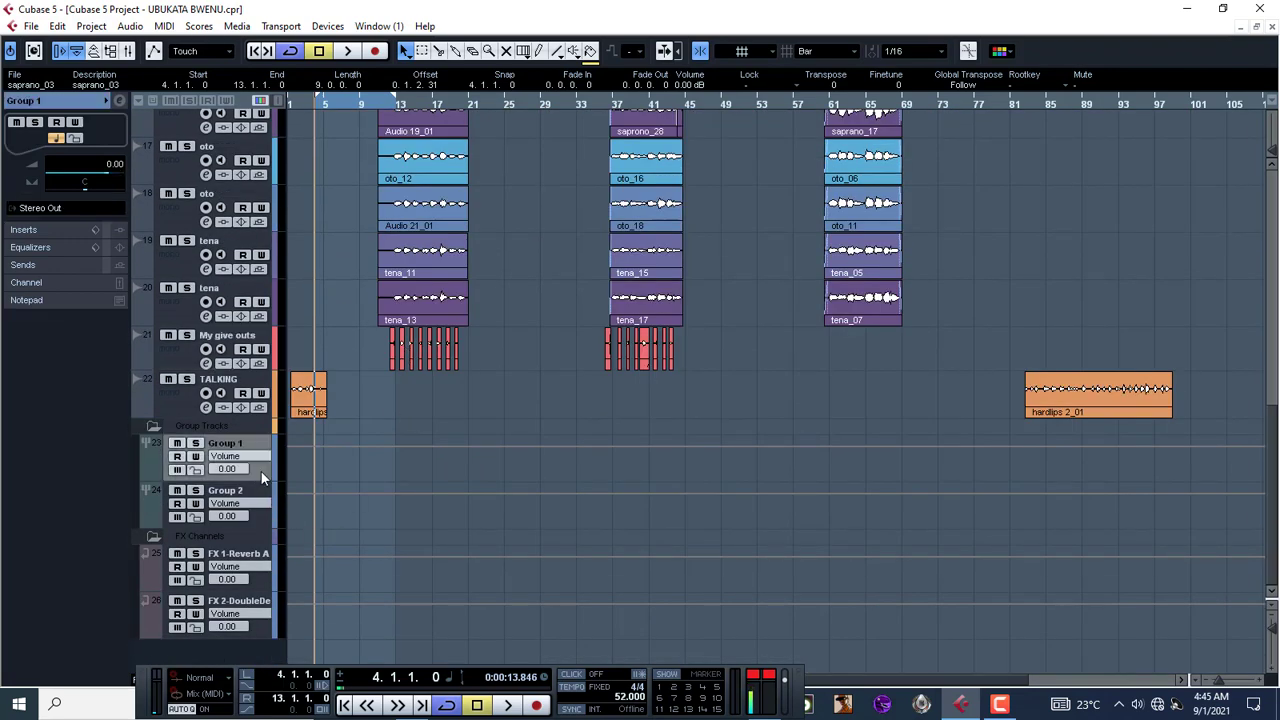
{"action": "left_click", "coordinate": [120, 104]}
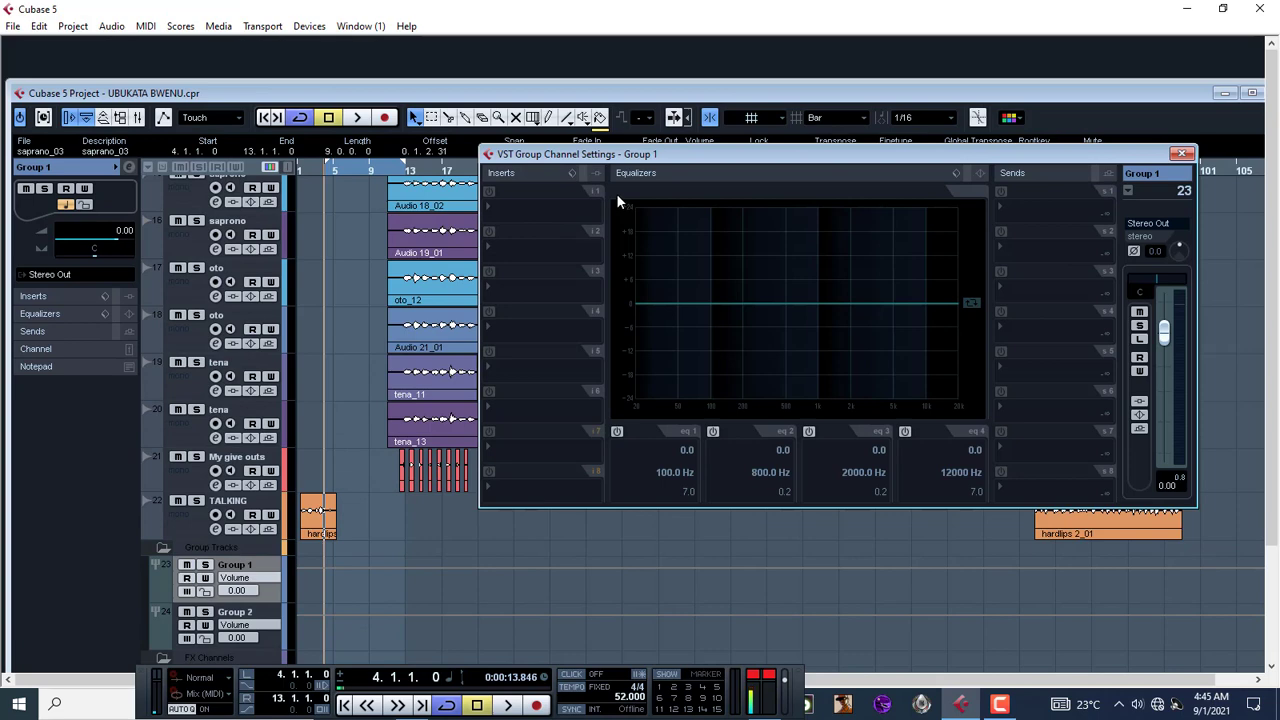
Step: Insert FabFilter Pro-Q 3 in Group 1's first insert slot and set its display range to 30 dB
{"action": "left_click", "coordinate": [504, 209]}
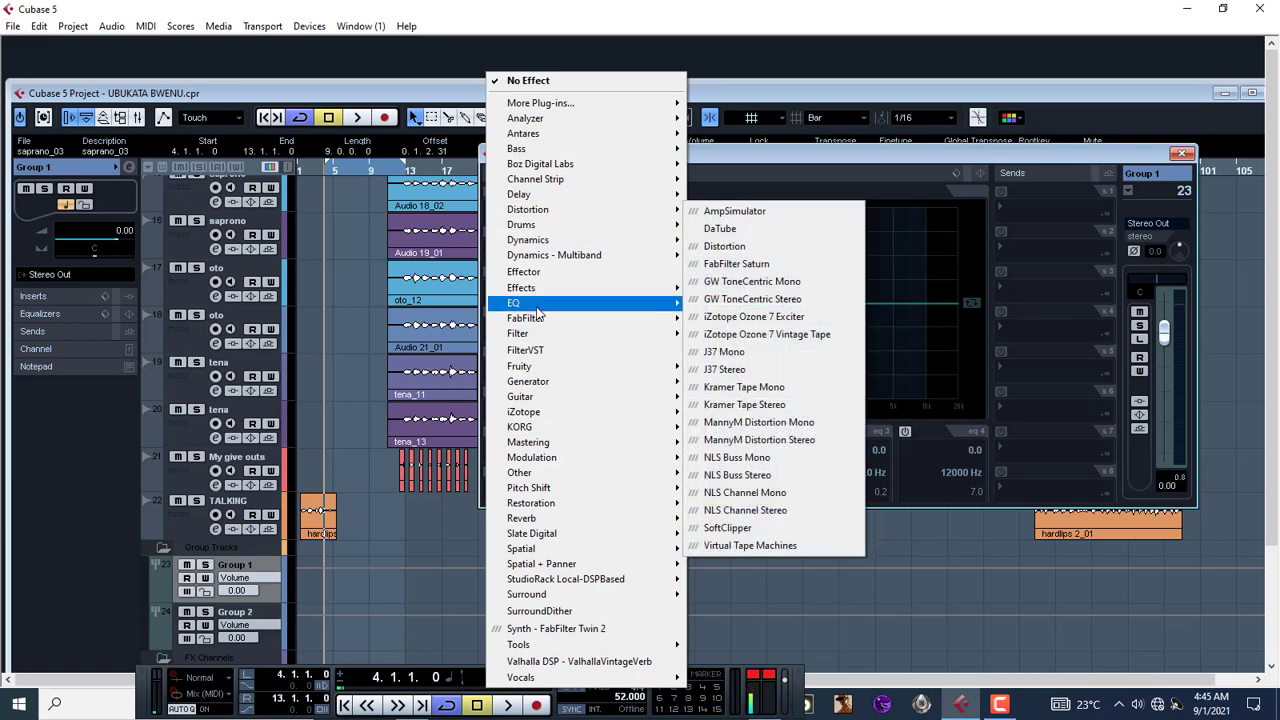
{"action": "mouse_move", "coordinate": [537, 320]}
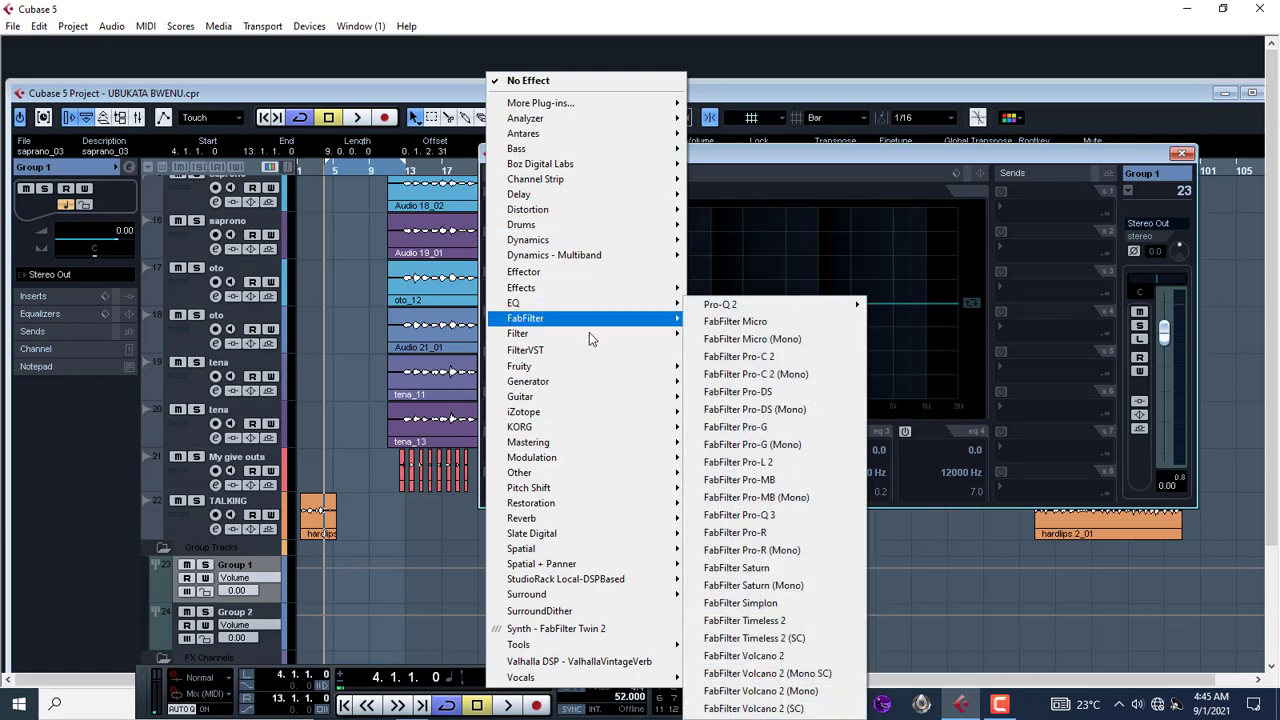
{"action": "mouse_move", "coordinate": [569, 386]}
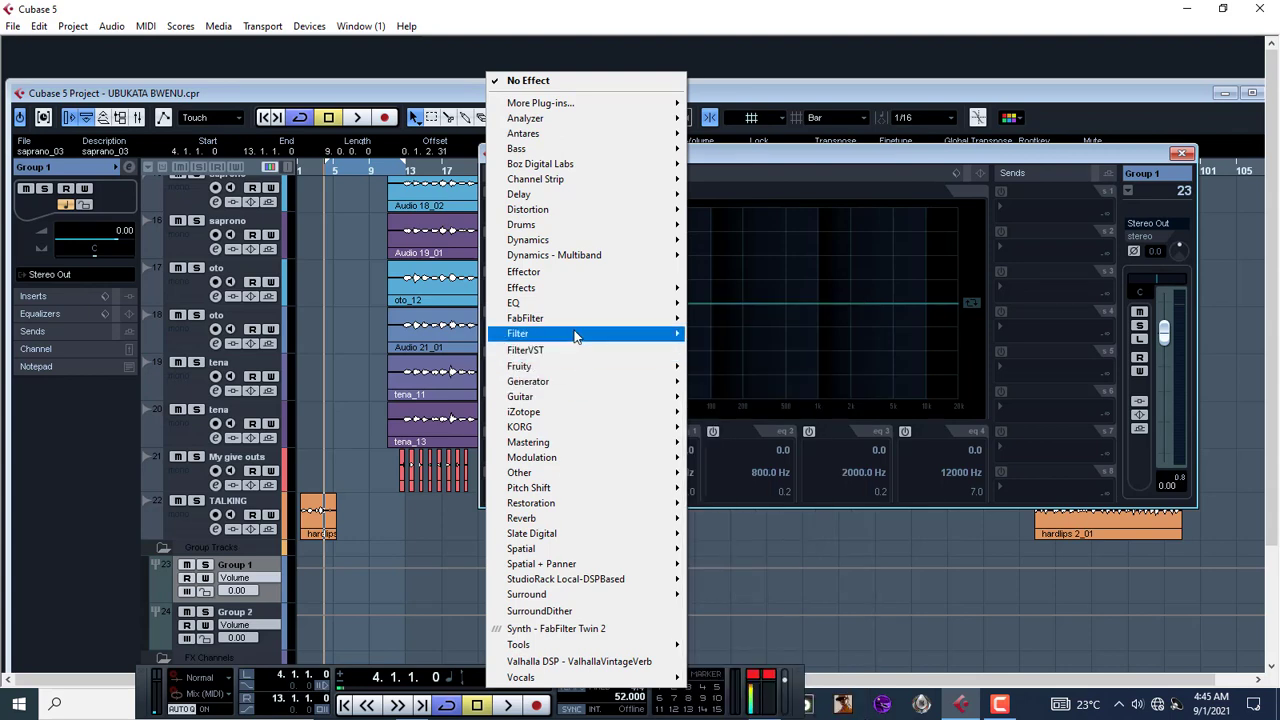
{"action": "mouse_move", "coordinate": [580, 322]}
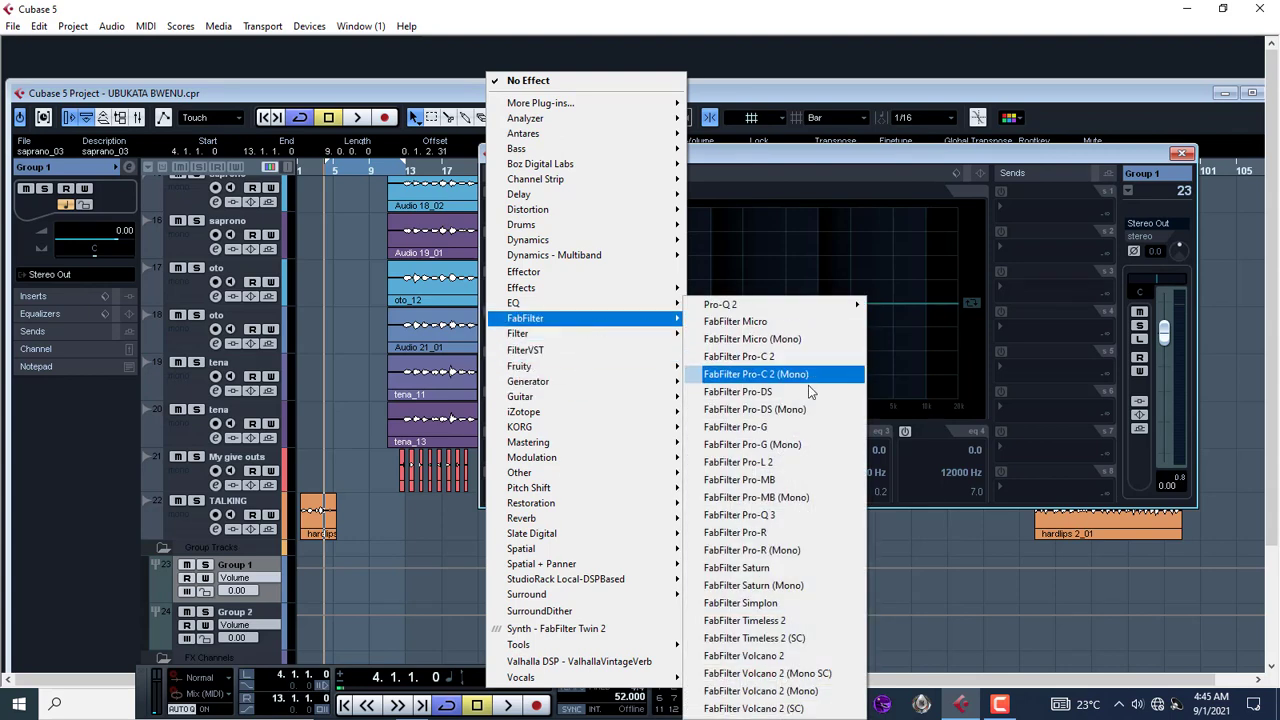
{"action": "left_click", "coordinate": [786, 515]}
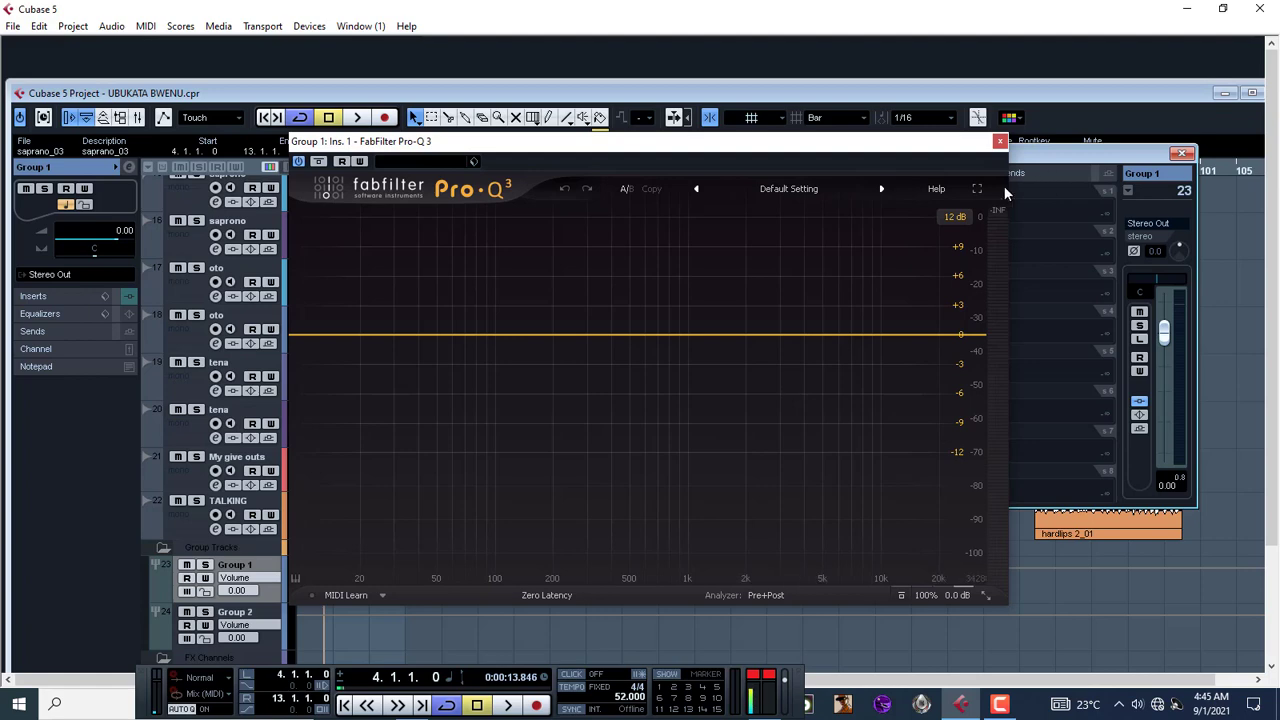
{"action": "left_click", "coordinate": [967, 218]}
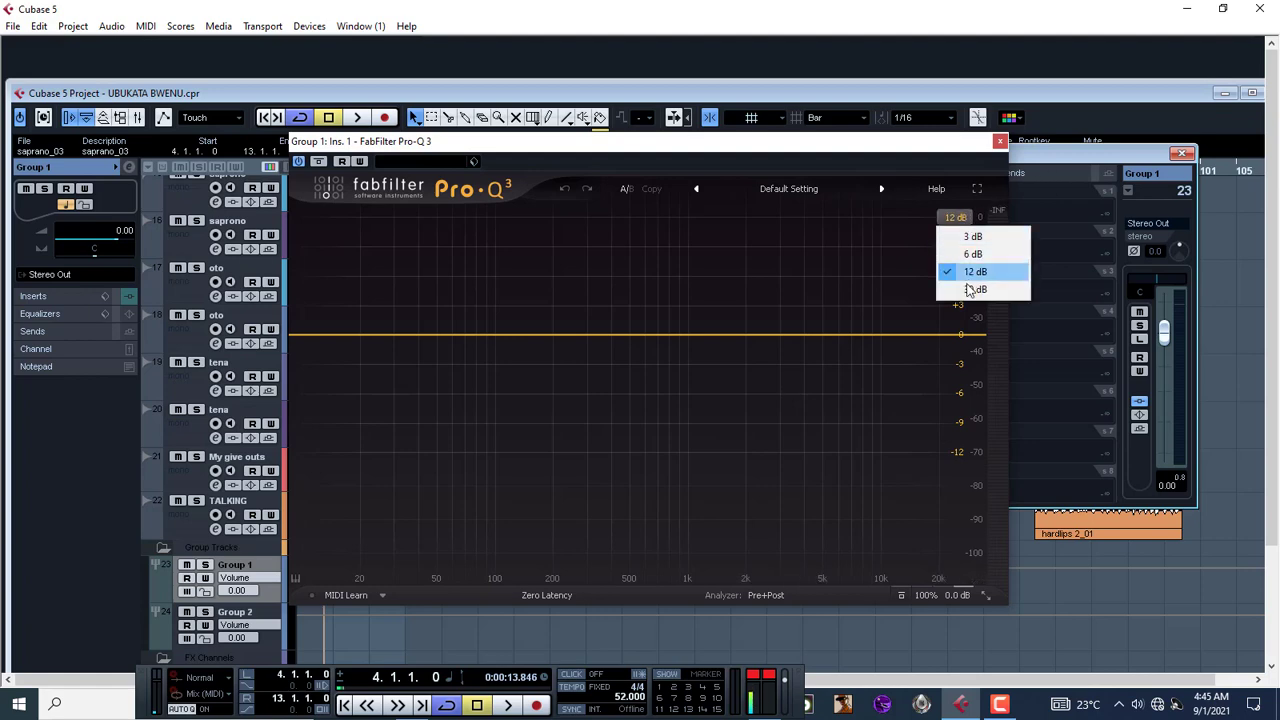
{"action": "left_click", "coordinate": [971, 288]}
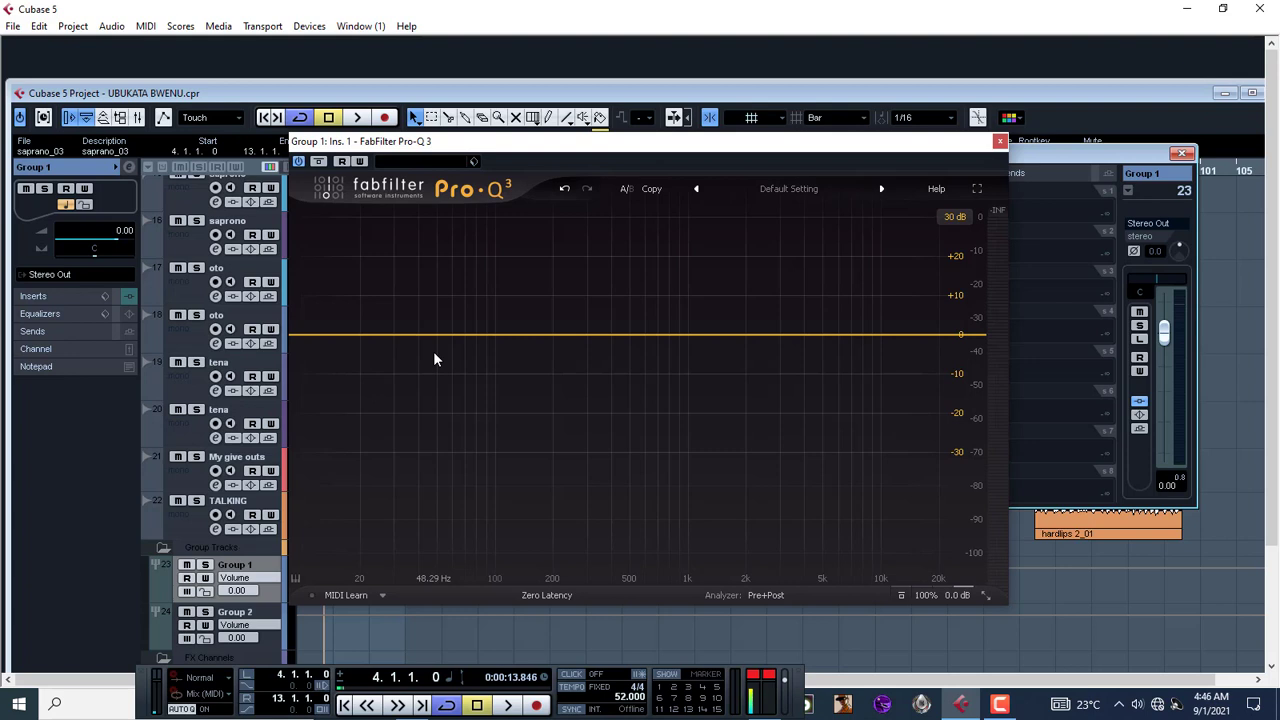
Step: Add an EQ band at about 22.5 Hz during playback and change its shape to Low Cut
{"action": "key", "text": "space"}
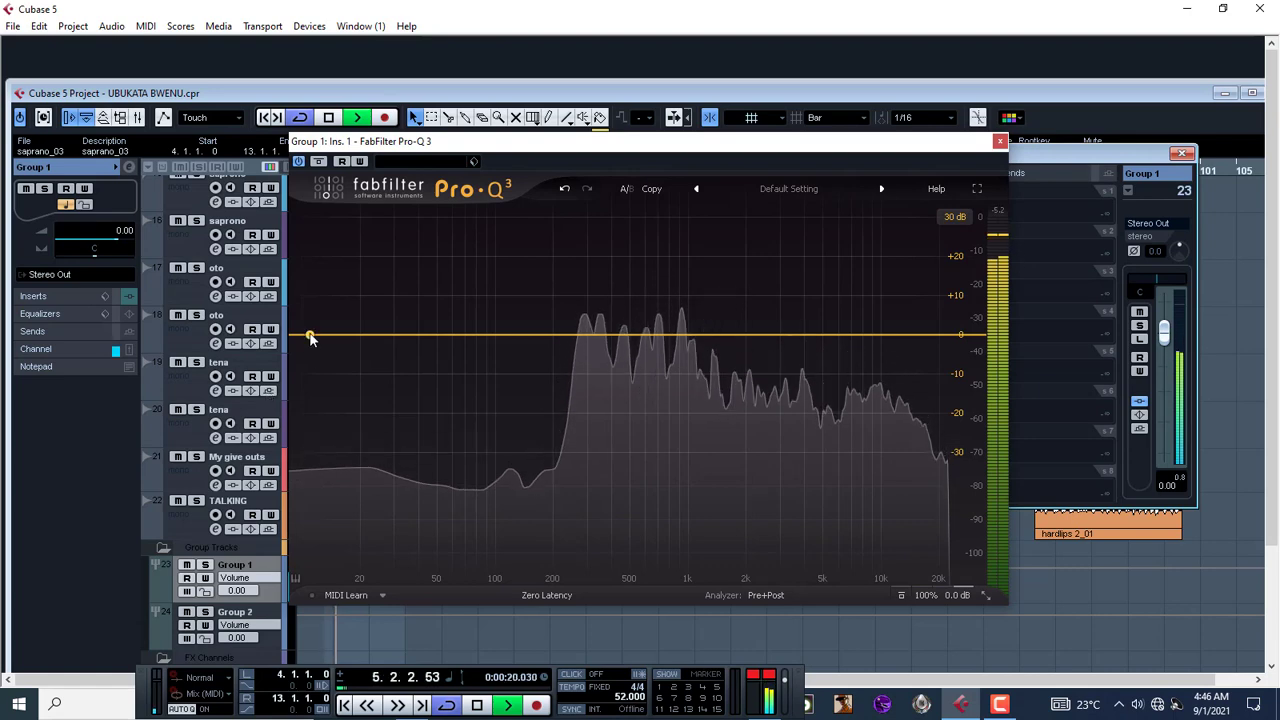
{"action": "left_click_drag", "start_coordinate": [310, 338], "coordinate": [318, 341]}
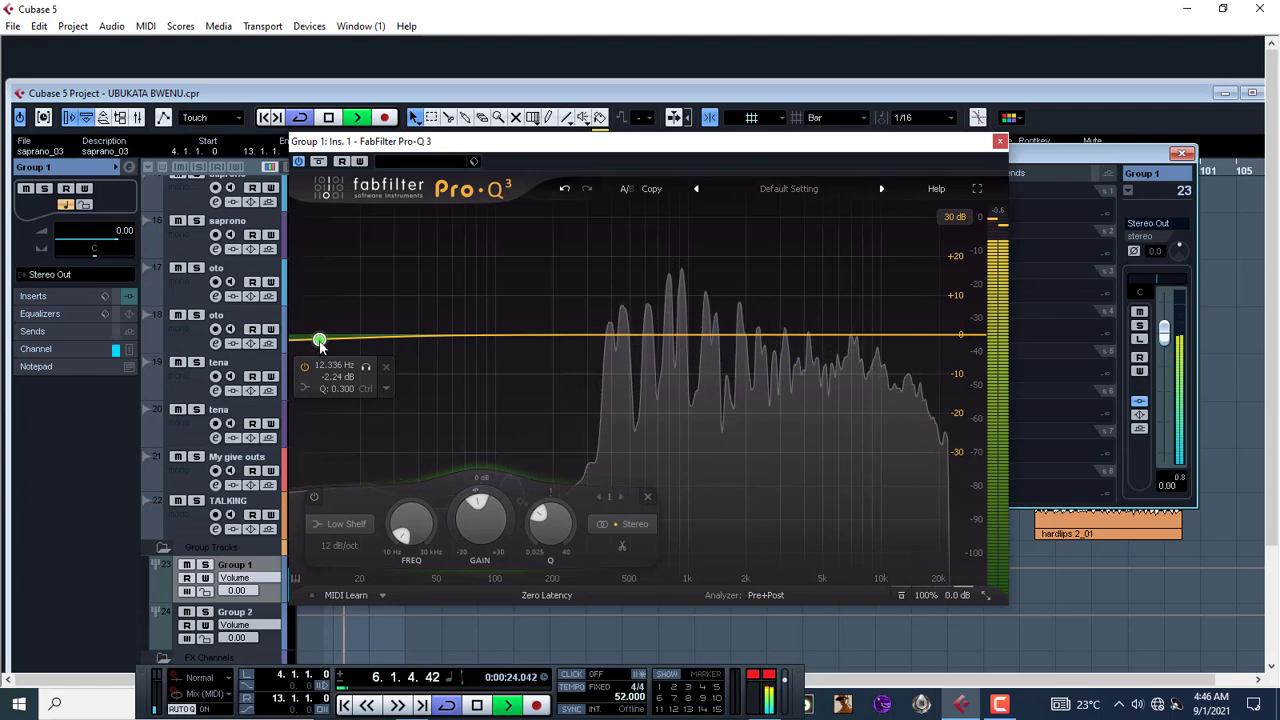
{"action": "left_click_drag", "start_coordinate": [320, 340], "coordinate": [368, 393]}
{"action": "left_click", "coordinate": [412, 431]}
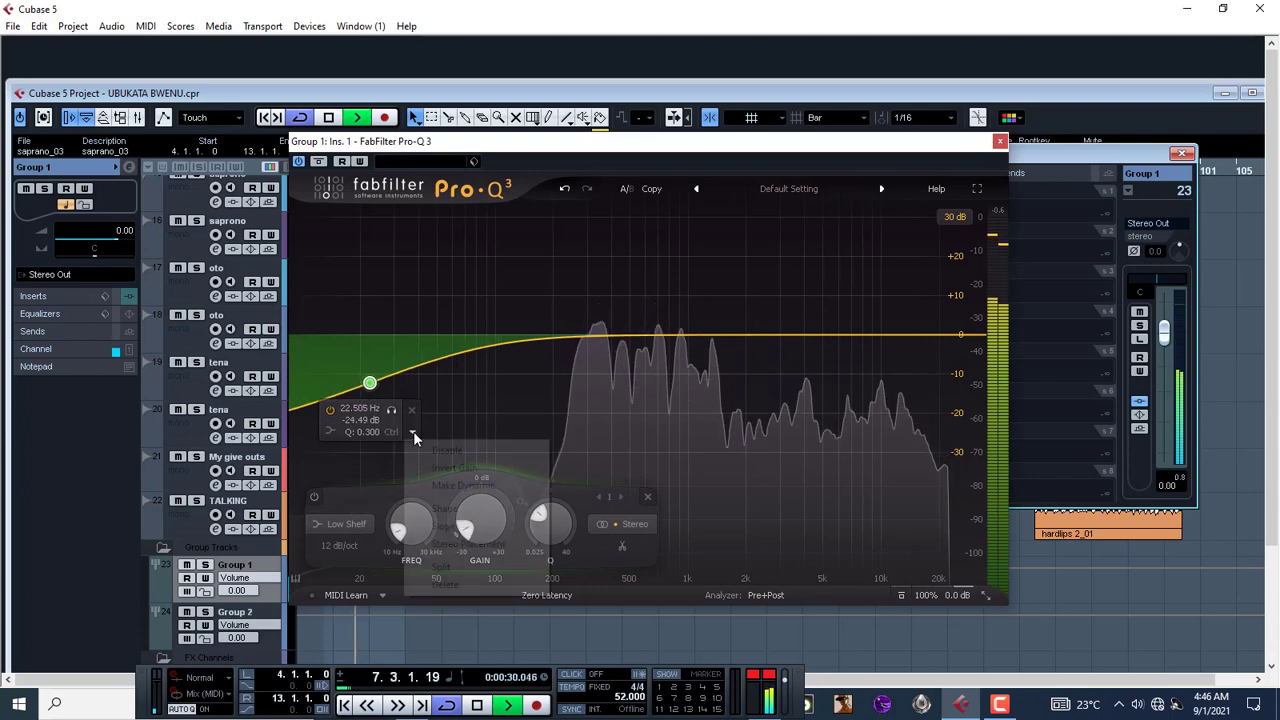
{"action": "mouse_move", "coordinate": [508, 518]}
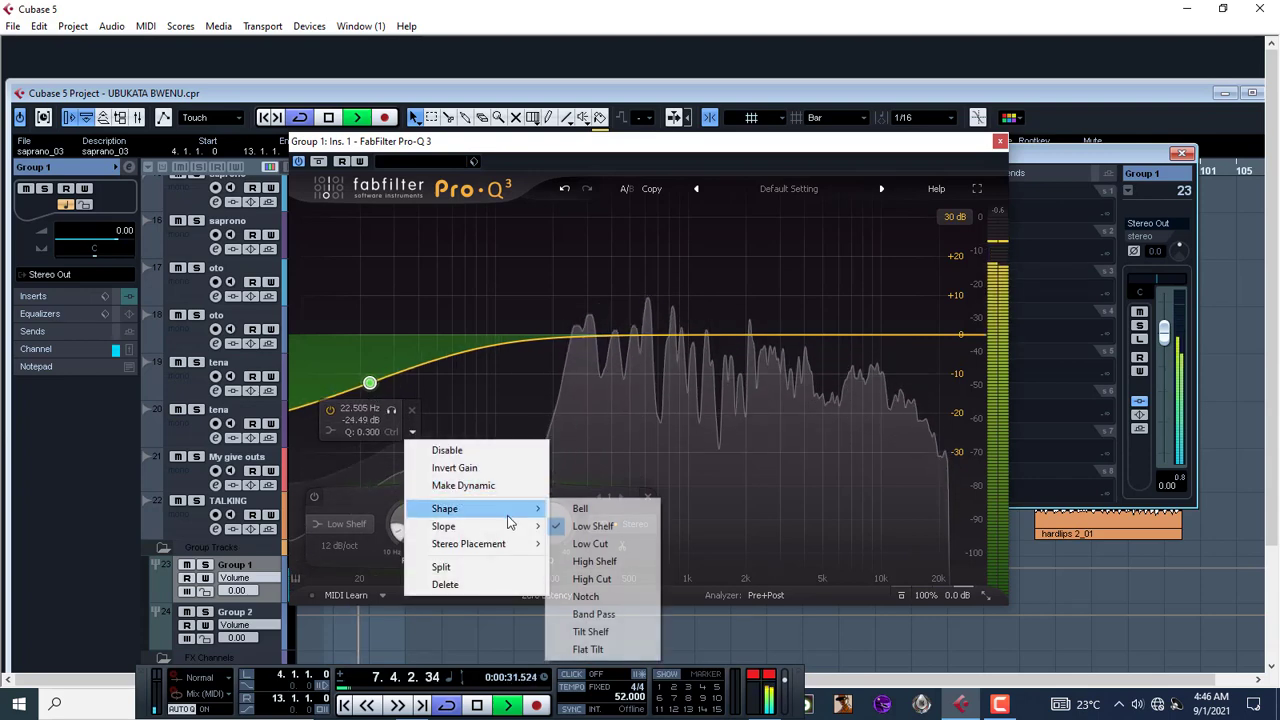
{"action": "left_click", "coordinate": [591, 545]}
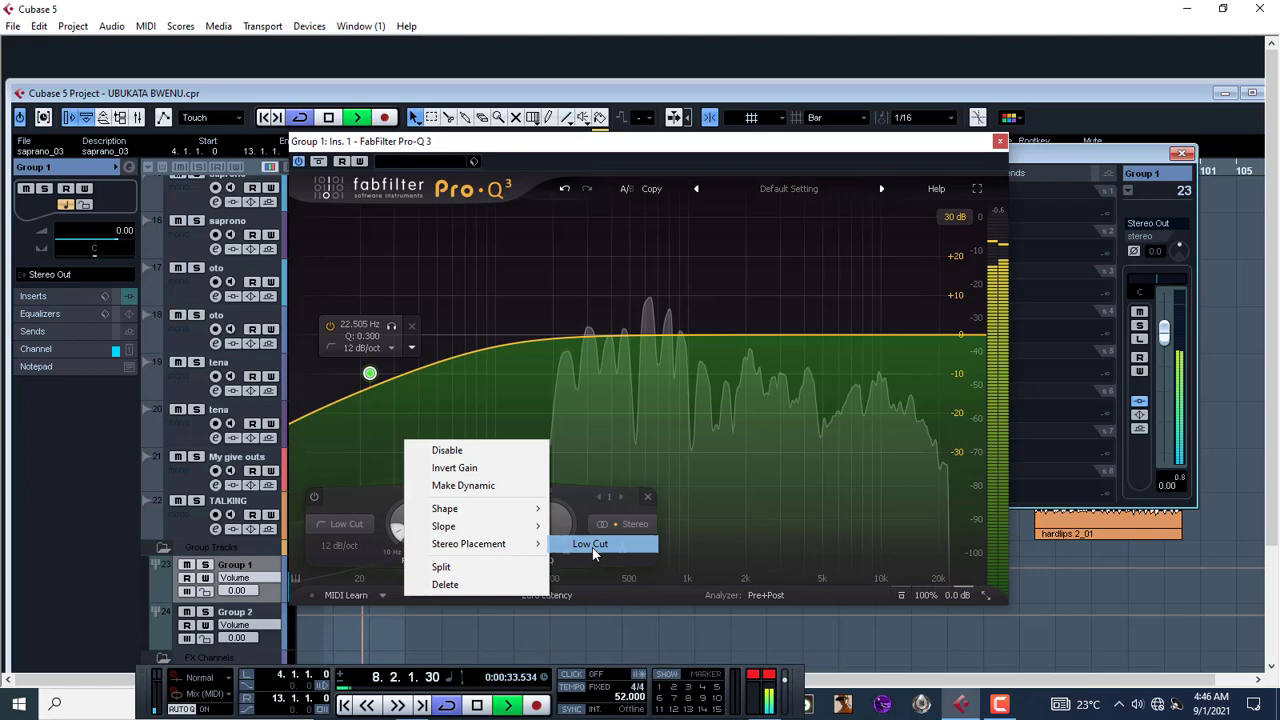
Step: Set the low cut's slope to 72 dB/oct and its frequency to about 48 Hz, then stop playback
{"action": "left_click", "coordinate": [390, 347]}
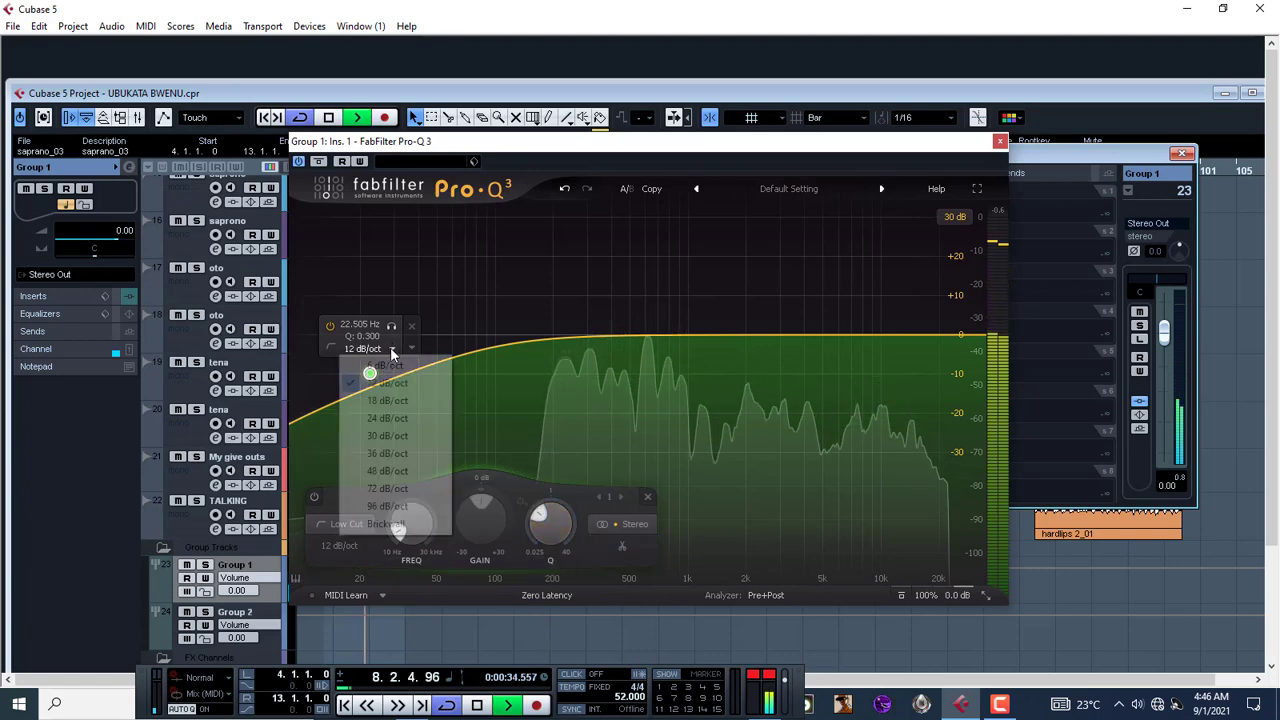
{"action": "left_click", "coordinate": [398, 490]}
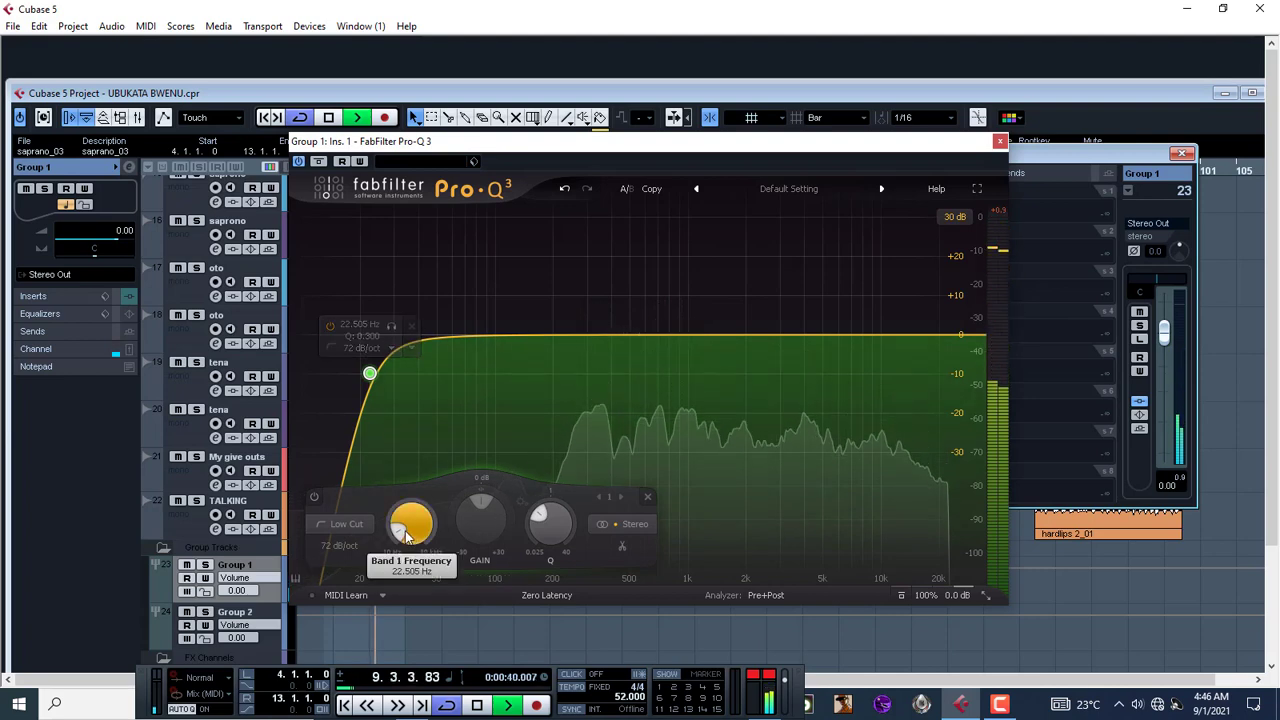
{"action": "left_click_drag", "start_coordinate": [399, 530], "coordinate": [405, 523]}
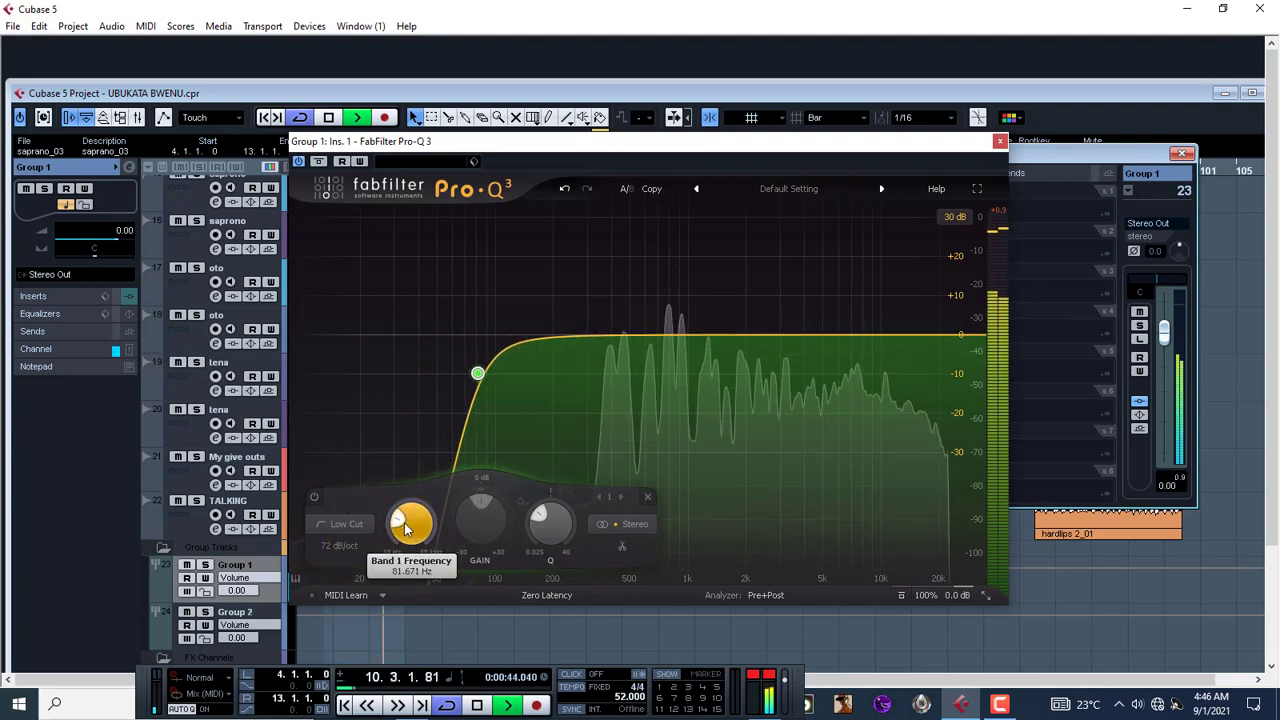
{"action": "left_click_drag", "start_coordinate": [405, 527], "coordinate": [398, 528]}
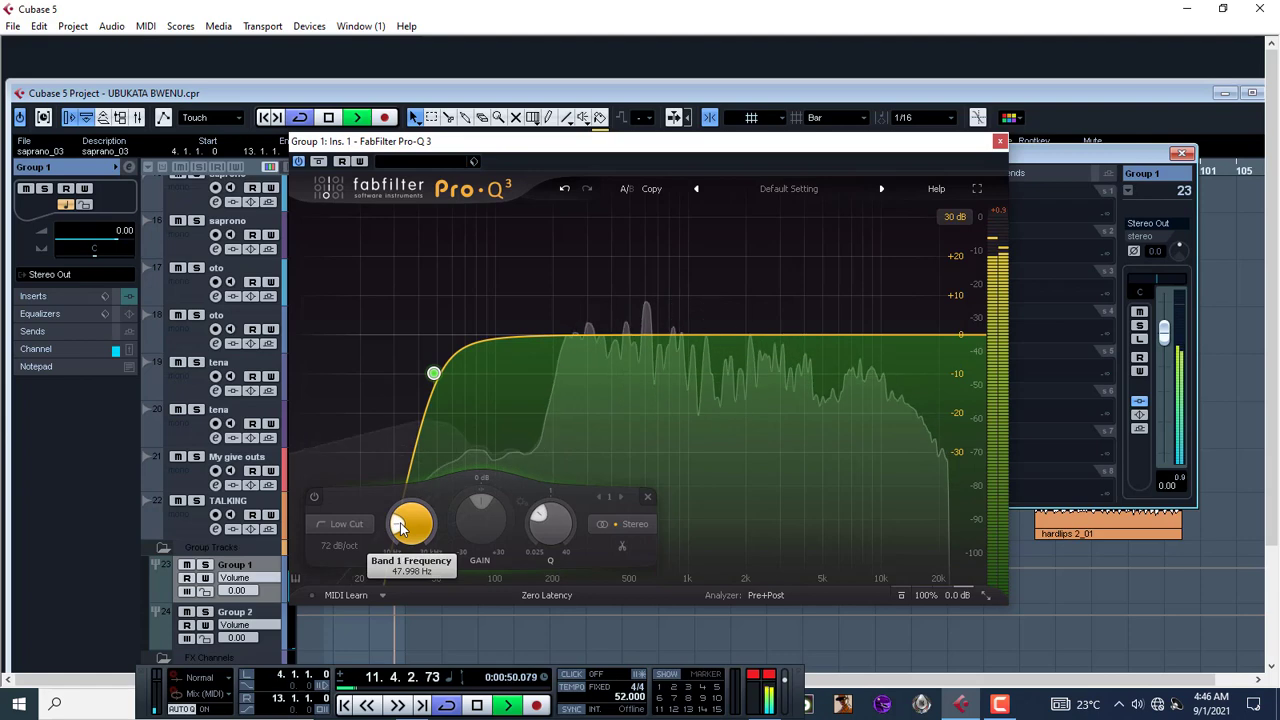
{"action": "key", "text": "space"}
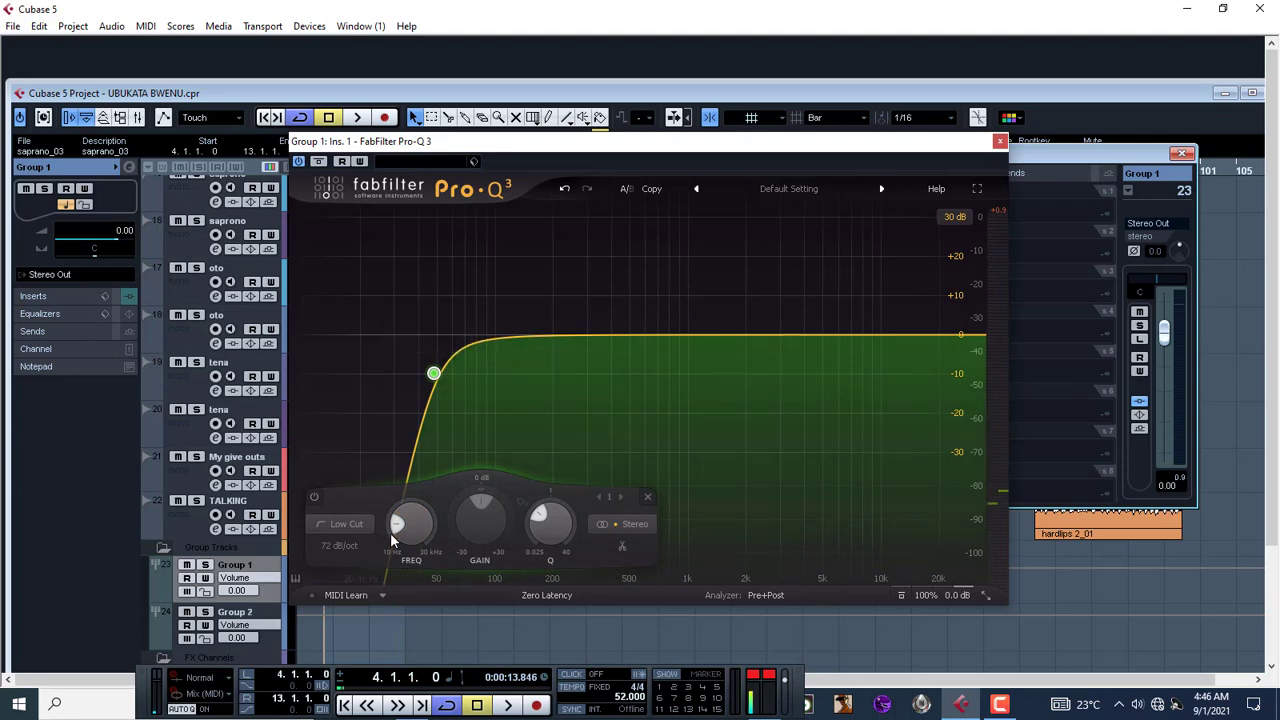
Step: During playback, add a bell boost of about +2.65 dB near 206 Hz and a bell cut of about -2.53 dB near 740 Hz
{"action": "mouse_move", "coordinate": [396, 530]}
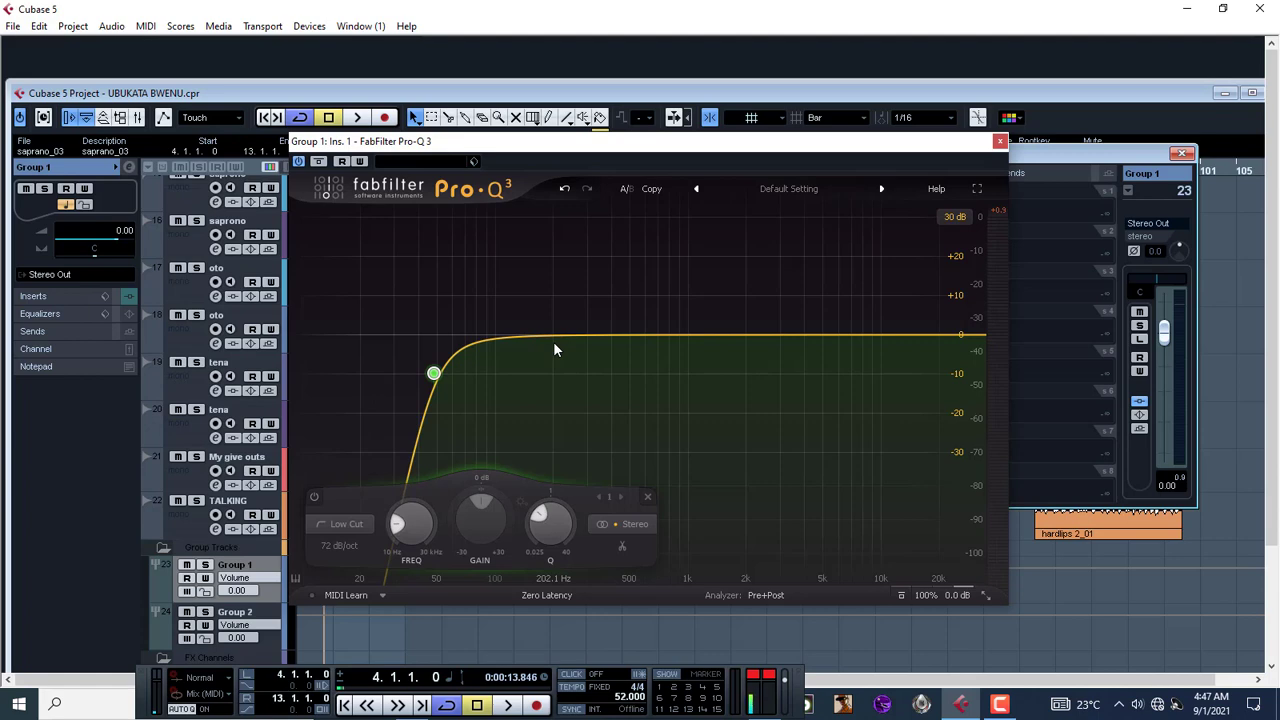
{"action": "key", "text": "space"}
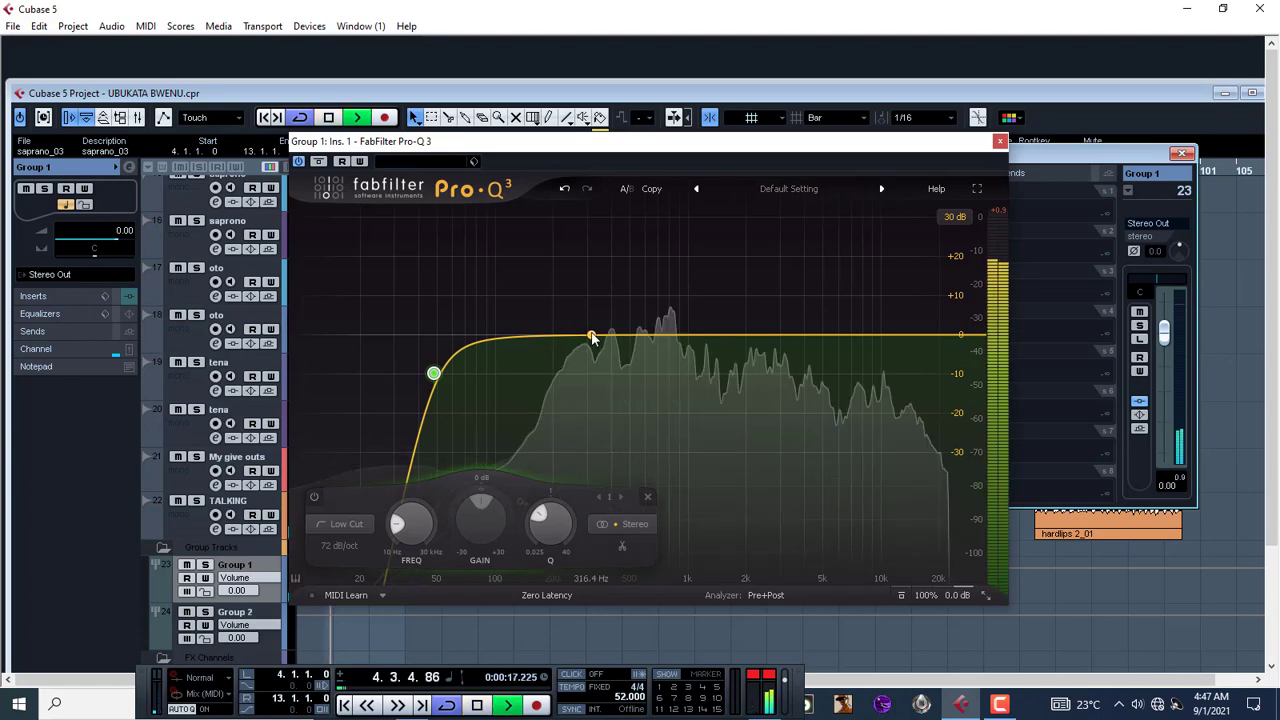
{"action": "mouse_move", "coordinate": [580, 330]}
{"action": "left_mouse_down"}
{"action": "mouse_move", "coordinate": [561, 290]}
{"action": "mouse_move", "coordinate": [556, 330]}
{"action": "left_mouse_up"}
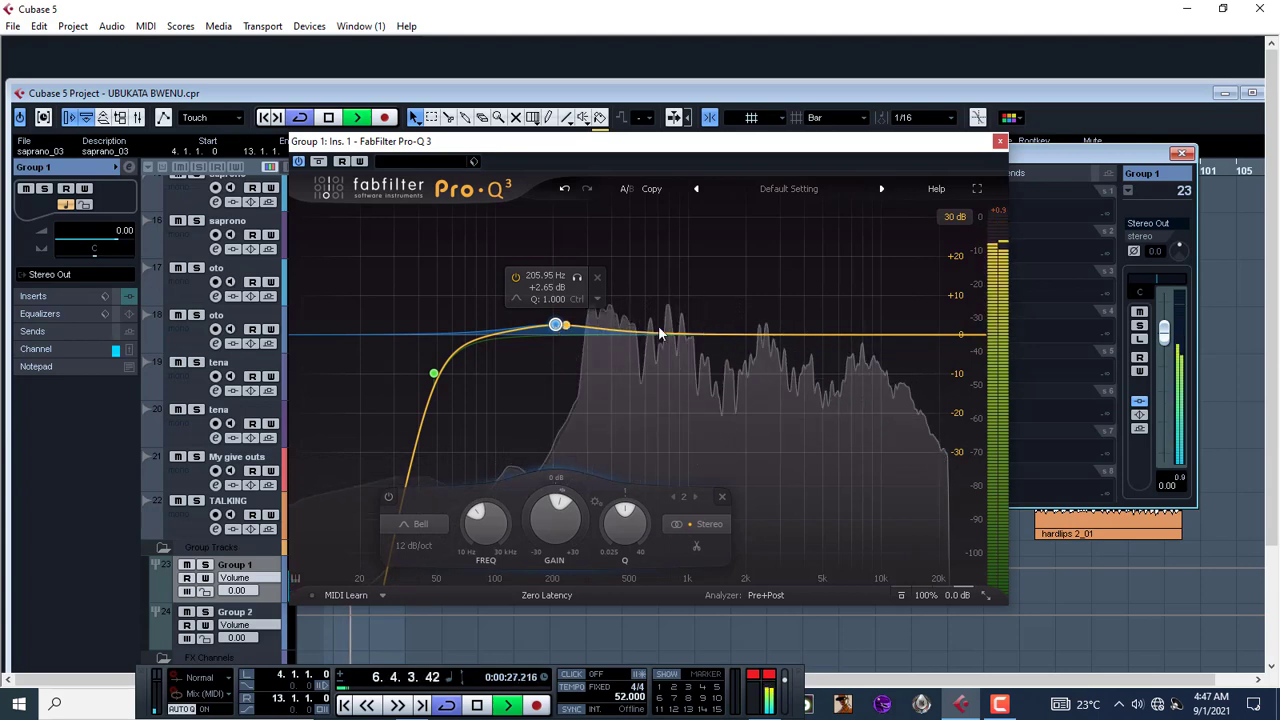
{"action": "left_click_drag", "start_coordinate": [717, 334], "coordinate": [662, 292]}
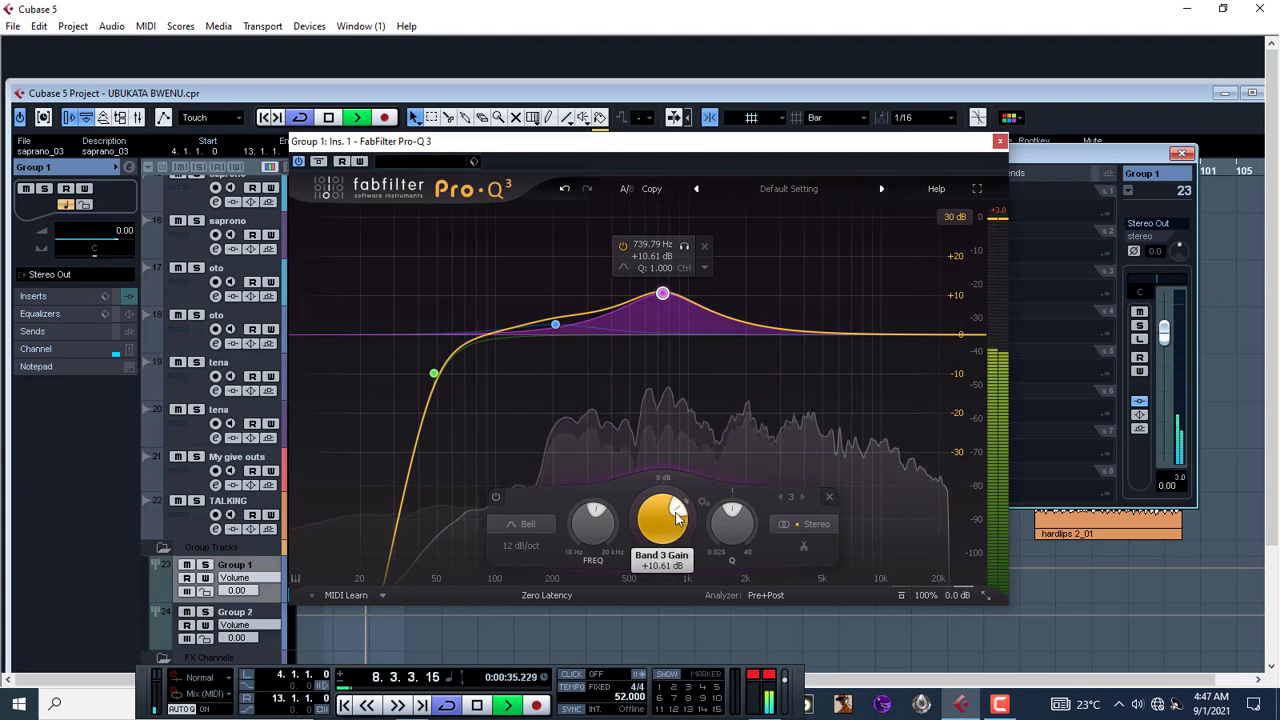
{"action": "left_click_drag", "start_coordinate": [676, 513], "coordinate": [663, 507]}
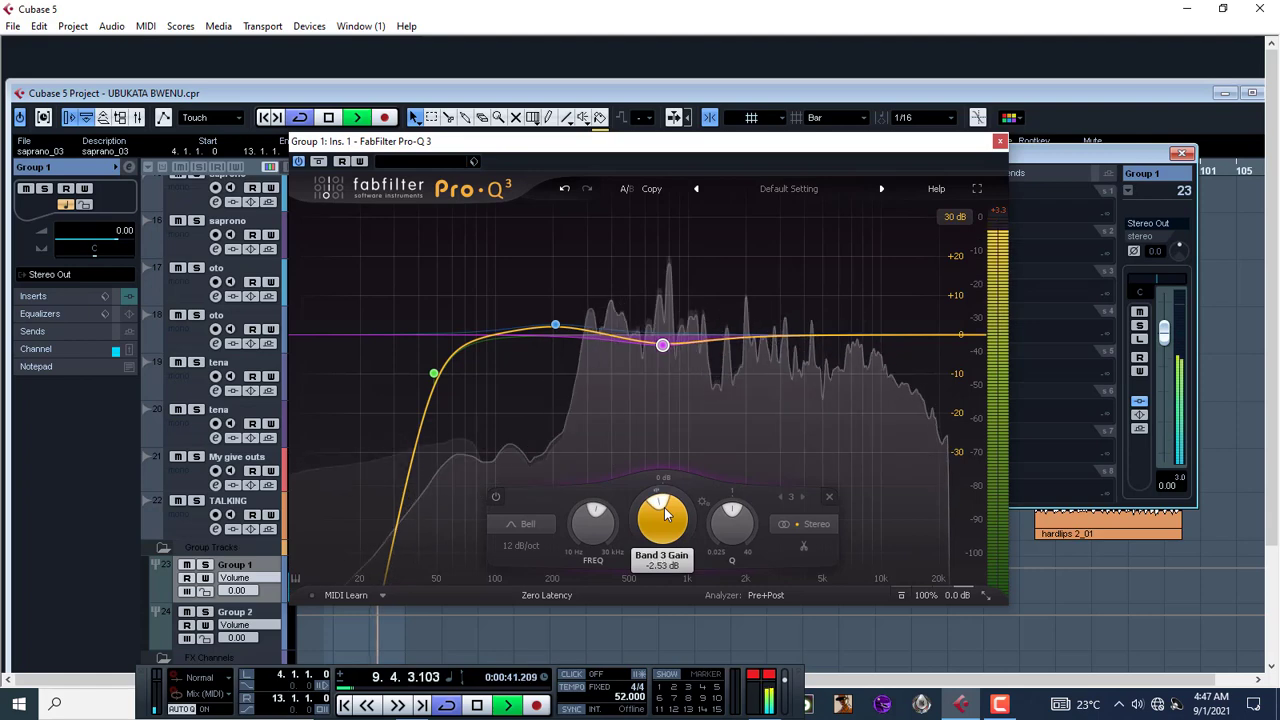
Step: During playback, make the bell band near 2 kHz dynamic and raise its gain to about 0 dB, then stop and close the EQ
{"action": "left_click_drag", "start_coordinate": [667, 513], "coordinate": [657, 506]}
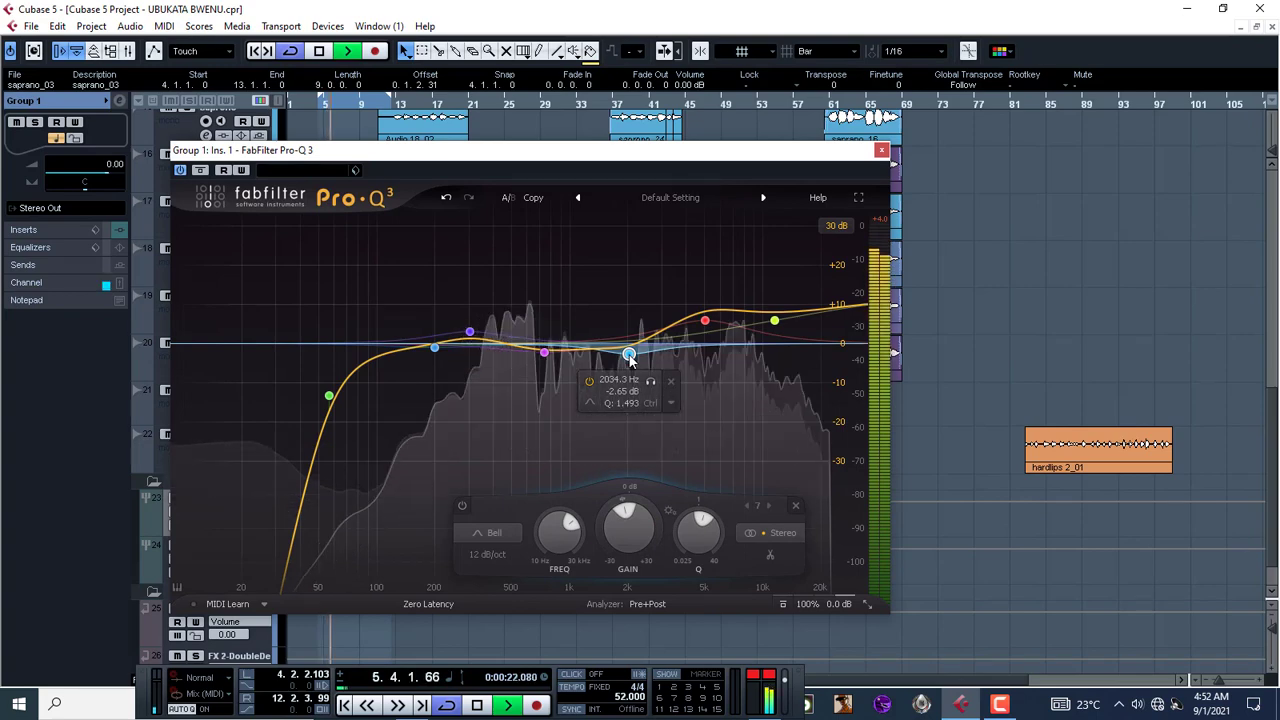
{"action": "left_click", "coordinate": [671, 403]}
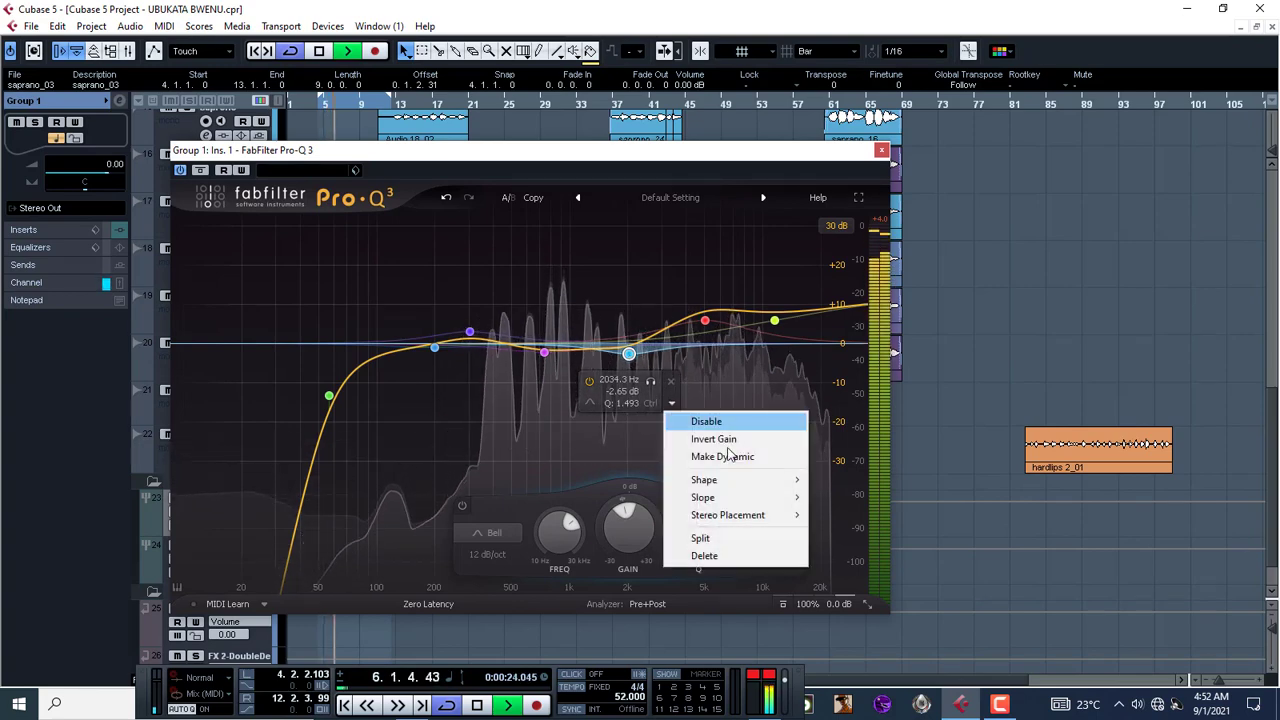
{"action": "left_click", "coordinate": [727, 456]}
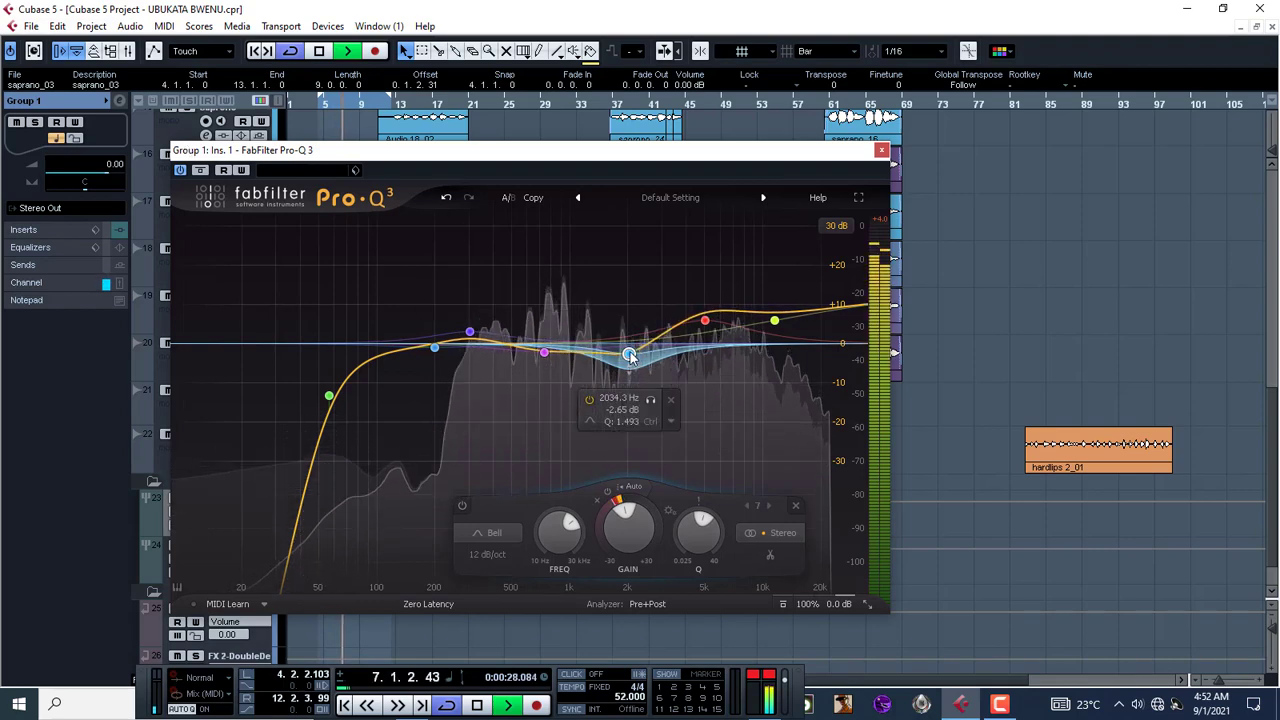
{"action": "left_click_drag", "start_coordinate": [630, 357], "coordinate": [628, 345]}
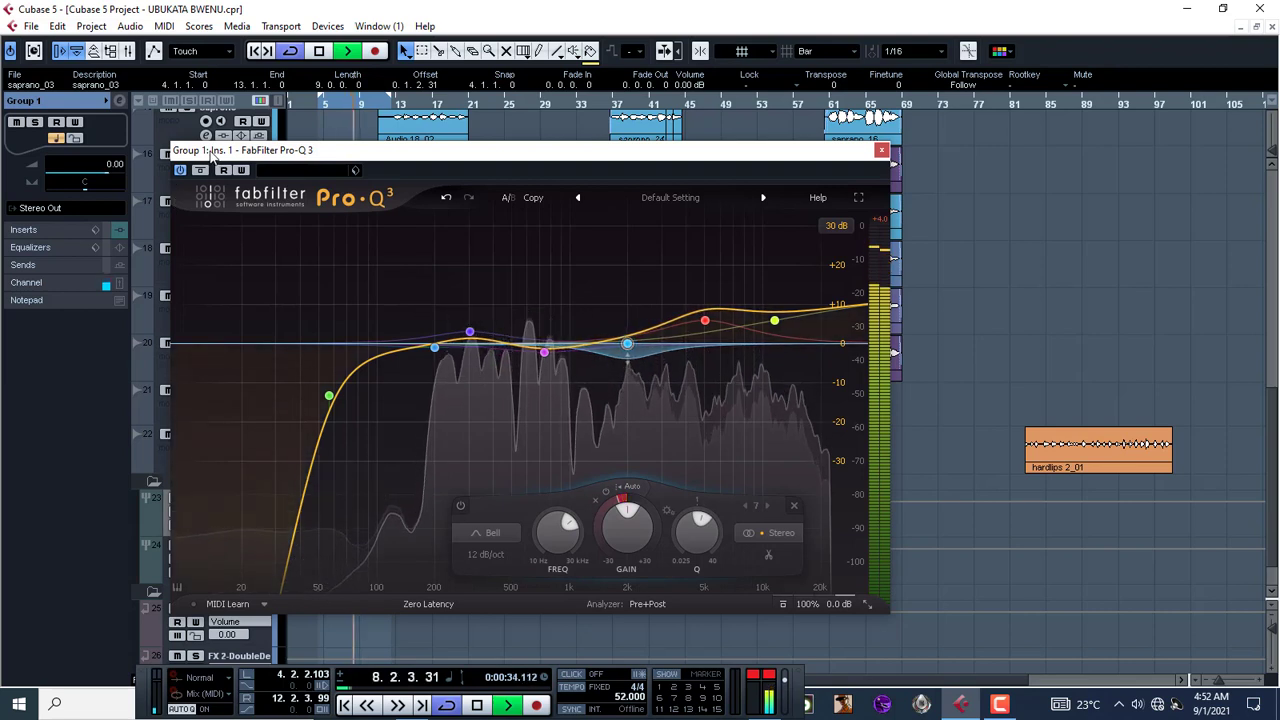
{"action": "key", "text": "space"}
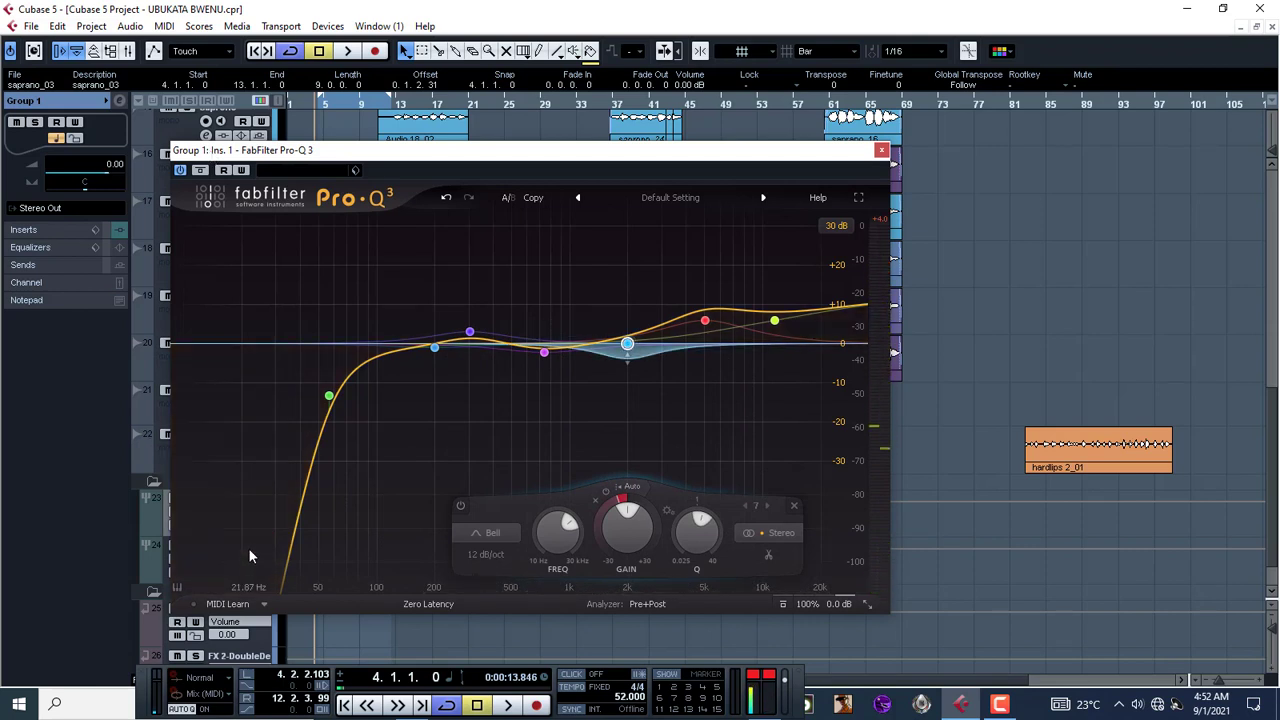
{"action": "mouse_move", "coordinate": [473, 334]}
{"action": "left_click", "coordinate": [882, 151]}
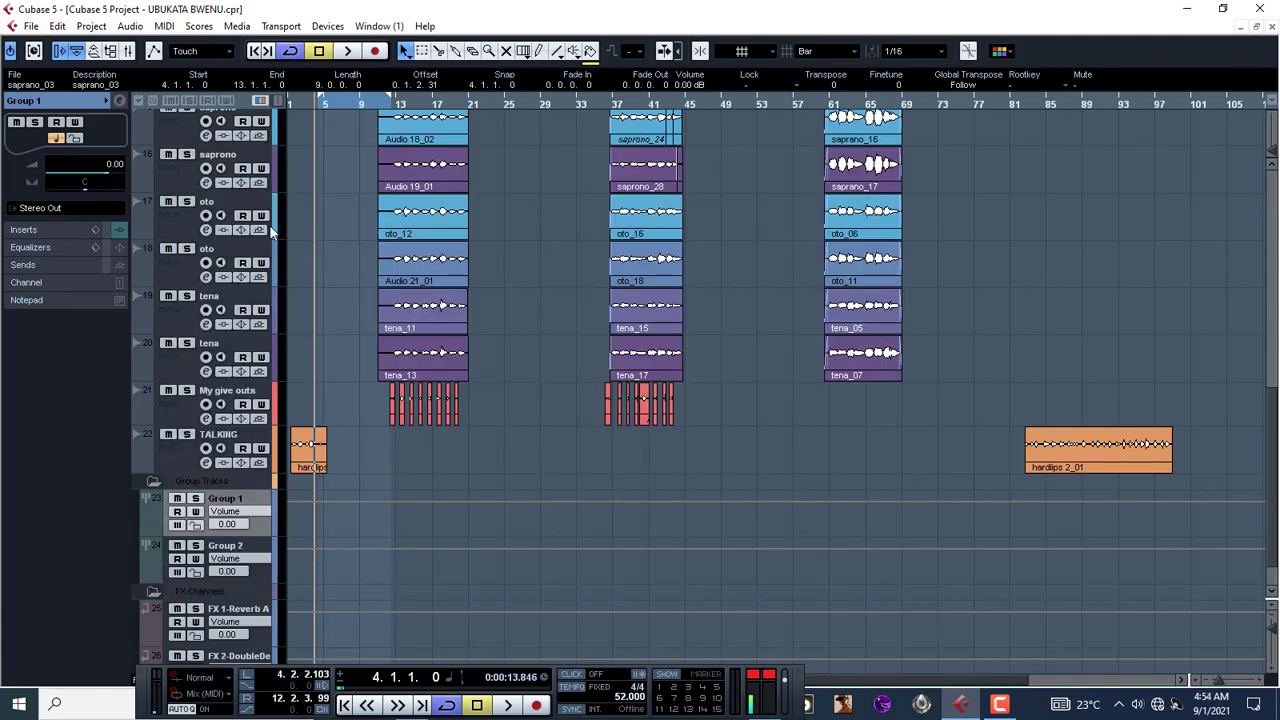
Step: Play back the loop briefly to check Group 1, then insert Compressor in its second insert slot
{"action": "key", "text": "space"}
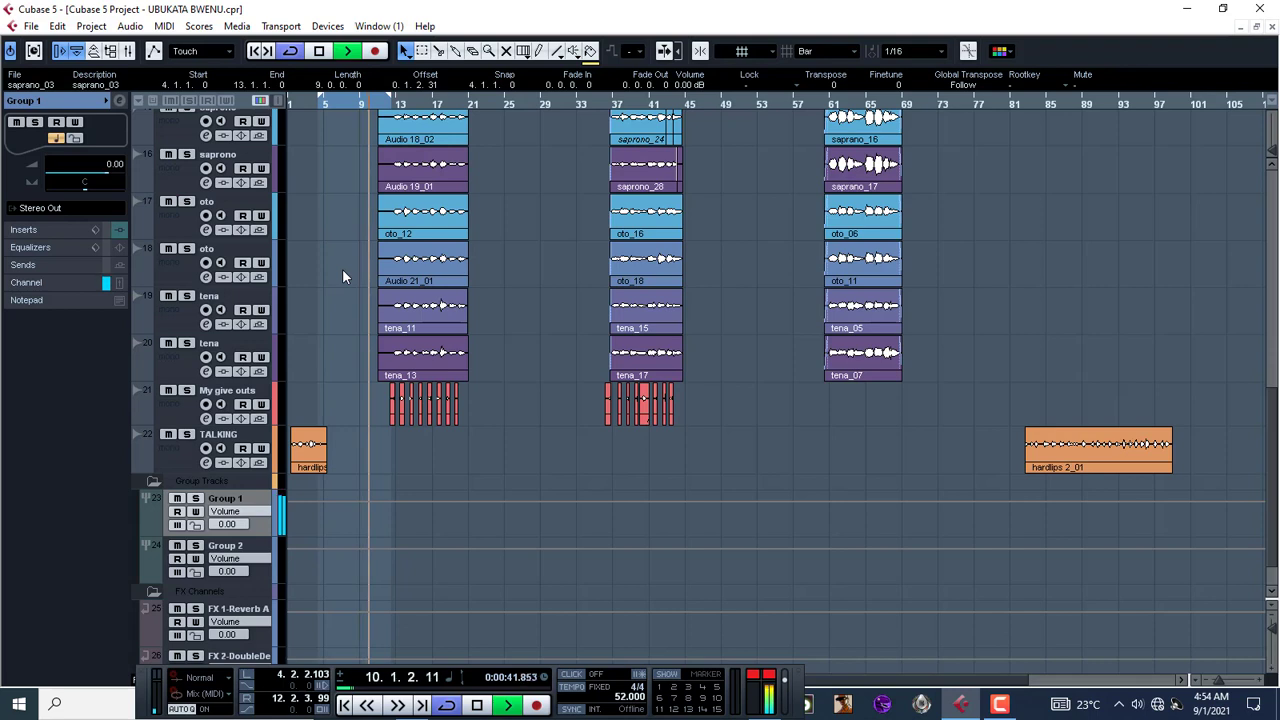
{"action": "key", "text": "space"}
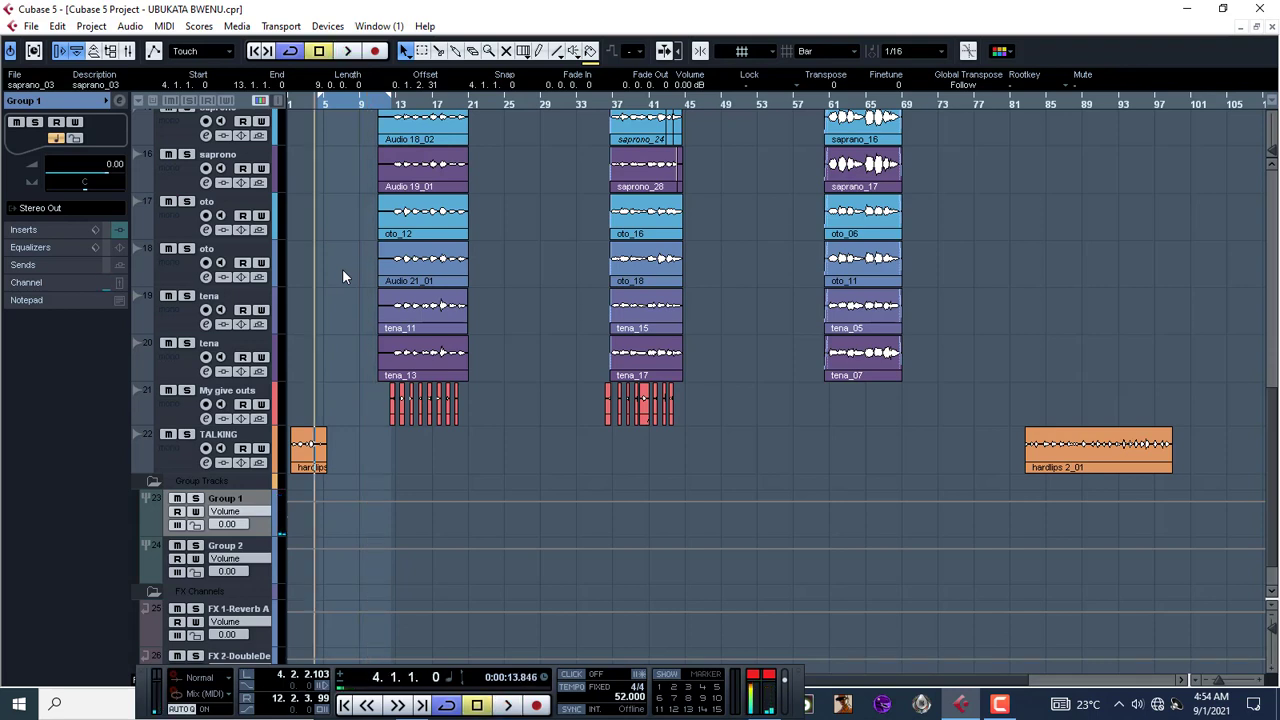
{"action": "left_click", "coordinate": [30, 231]}
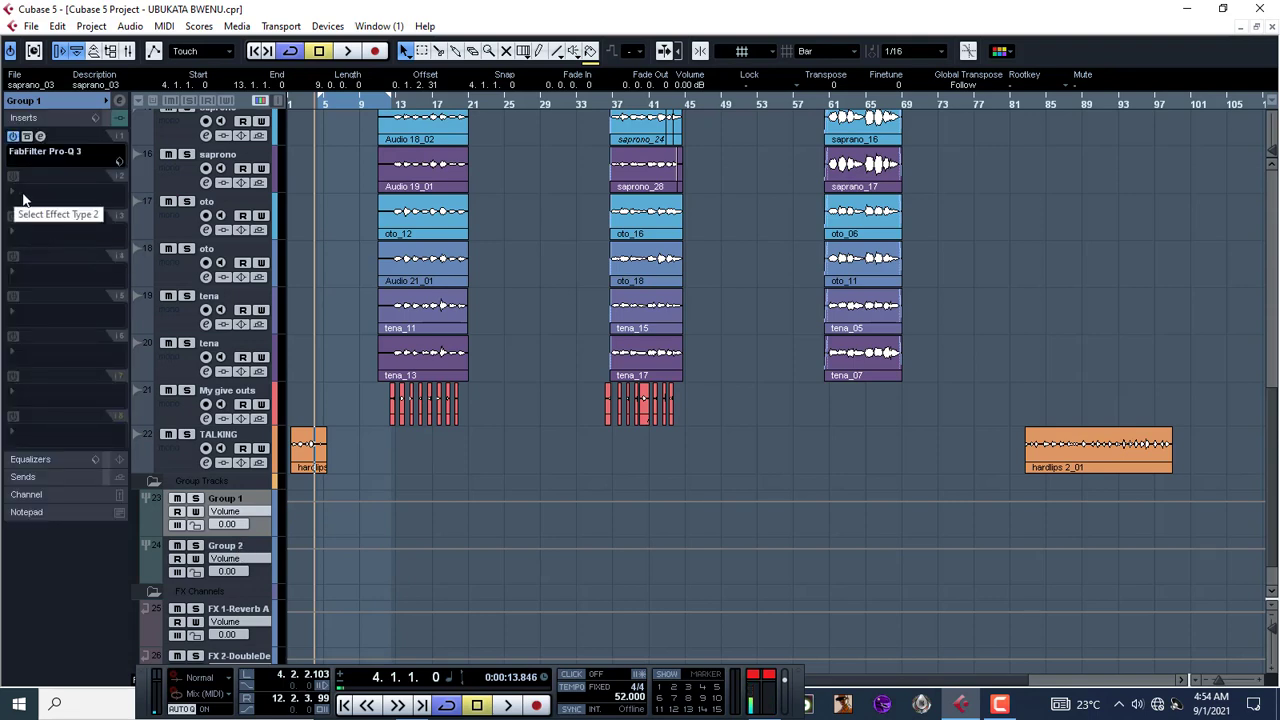
{"action": "left_click", "coordinate": [24, 199]}
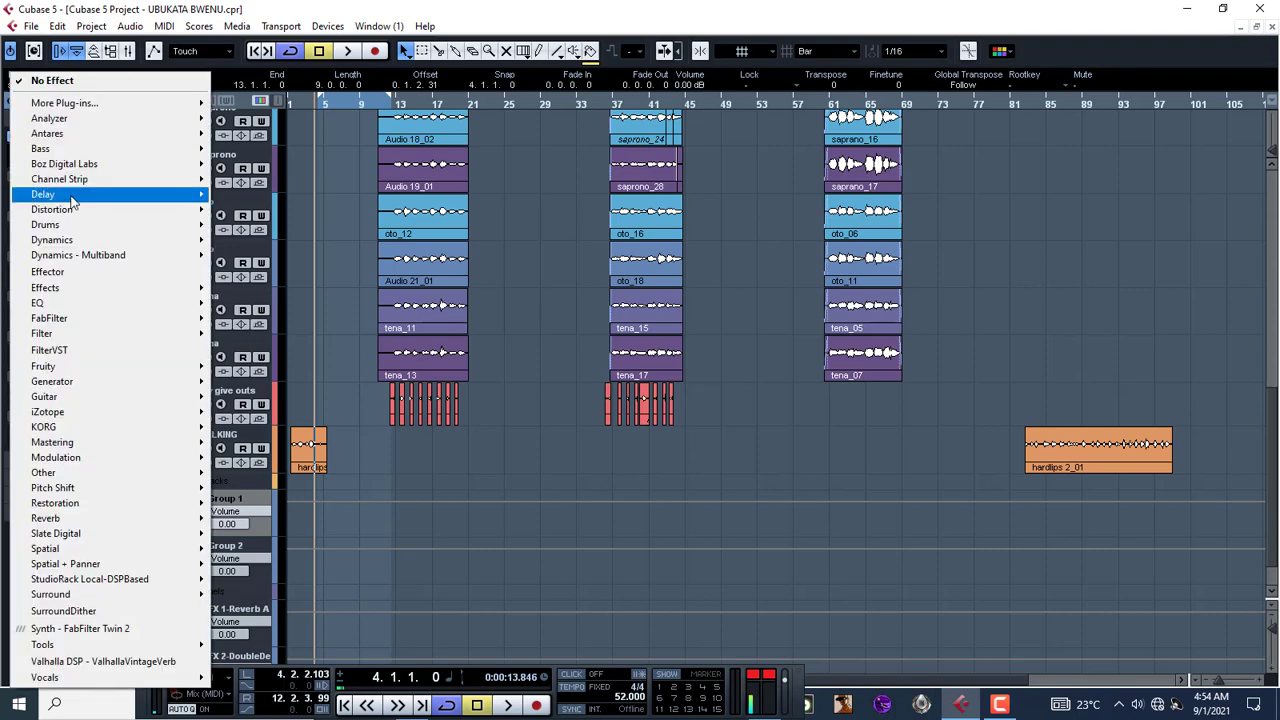
{"action": "mouse_move", "coordinate": [84, 242]}
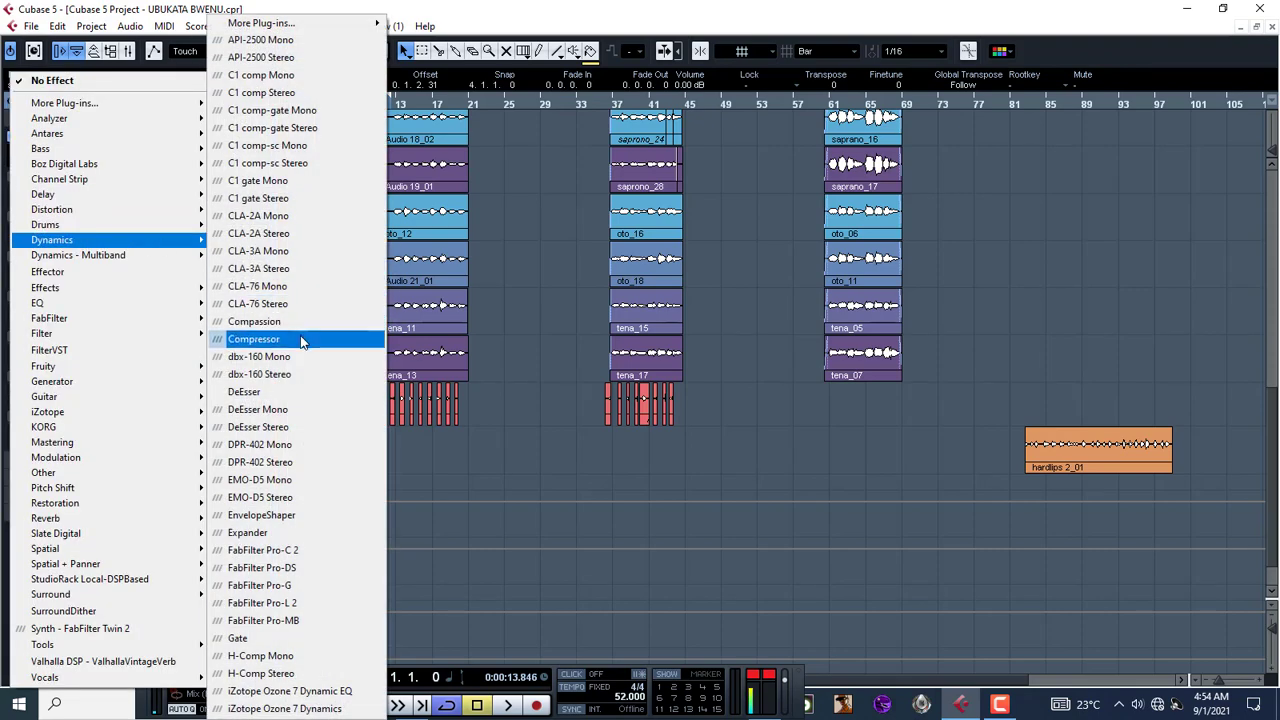
{"action": "left_click", "coordinate": [262, 344]}
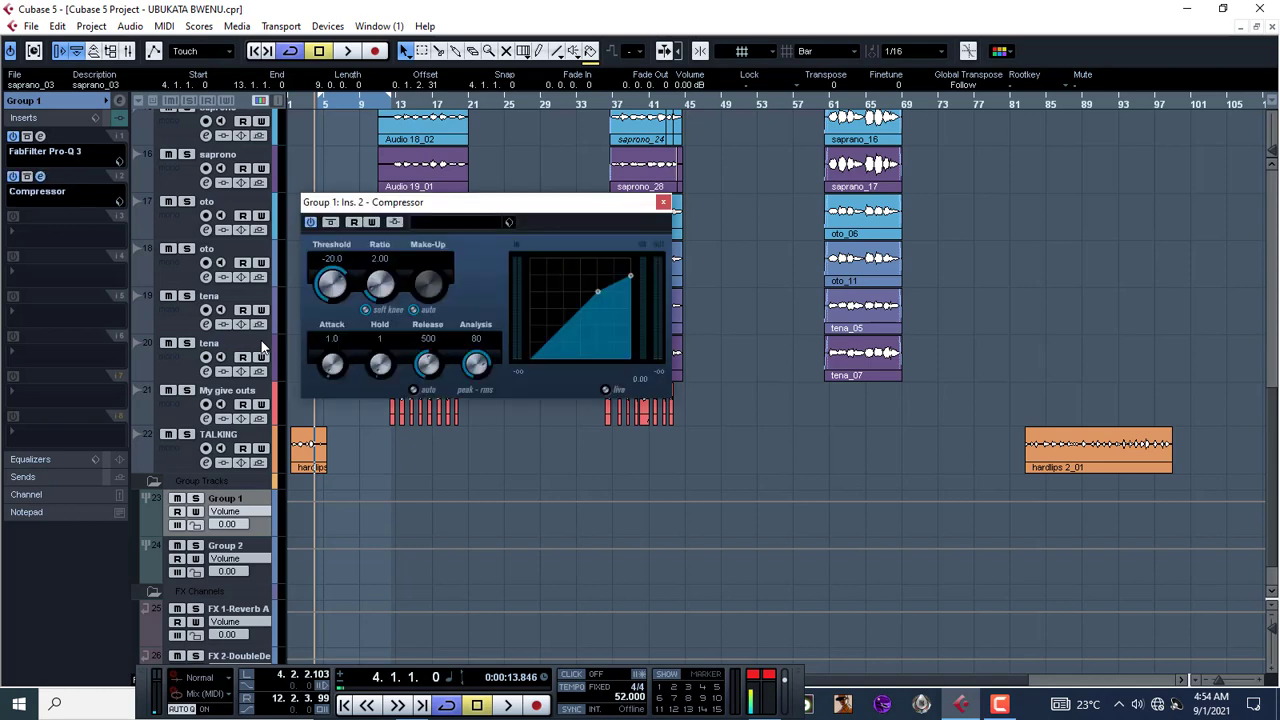
Step: Audition the compressor presets during playback, load Backing Vocals 2, then close the preset browser and stop playback
{"action": "left_click", "coordinate": [459, 224]}
{"action": "scroll", "coordinate": [531, 380], "scroll_direction": "down", "scroll_amount": 3}
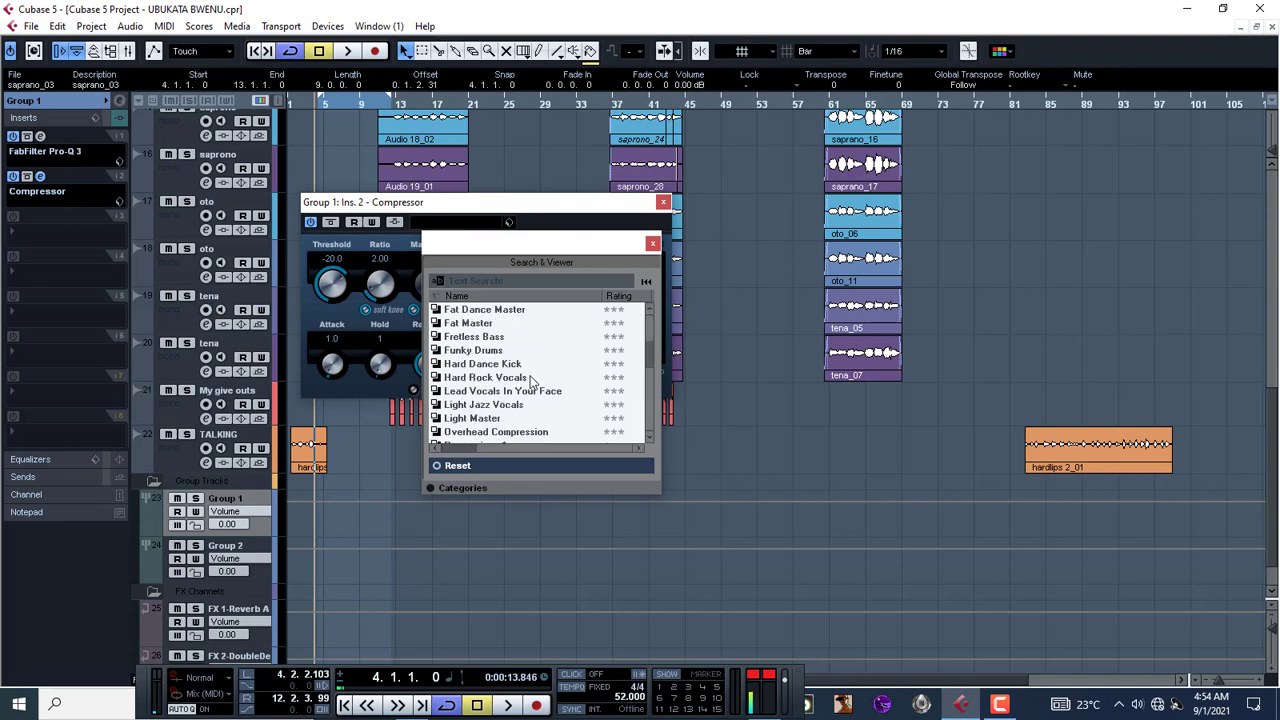
{"action": "scroll", "coordinate": [531, 380], "scroll_direction": "down", "scroll_amount": 4}
{"action": "scroll", "coordinate": [531, 383], "scroll_direction": "down", "scroll_amount": 3}
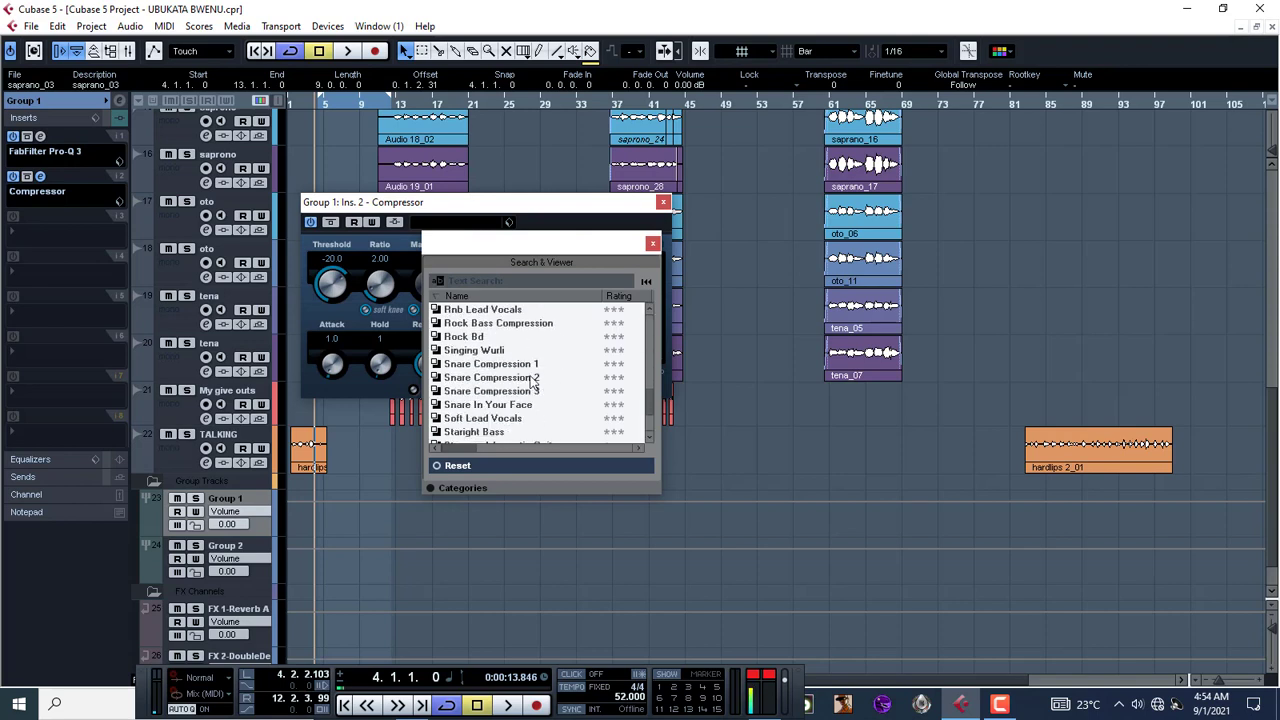
{"action": "left_click", "coordinate": [461, 225]}
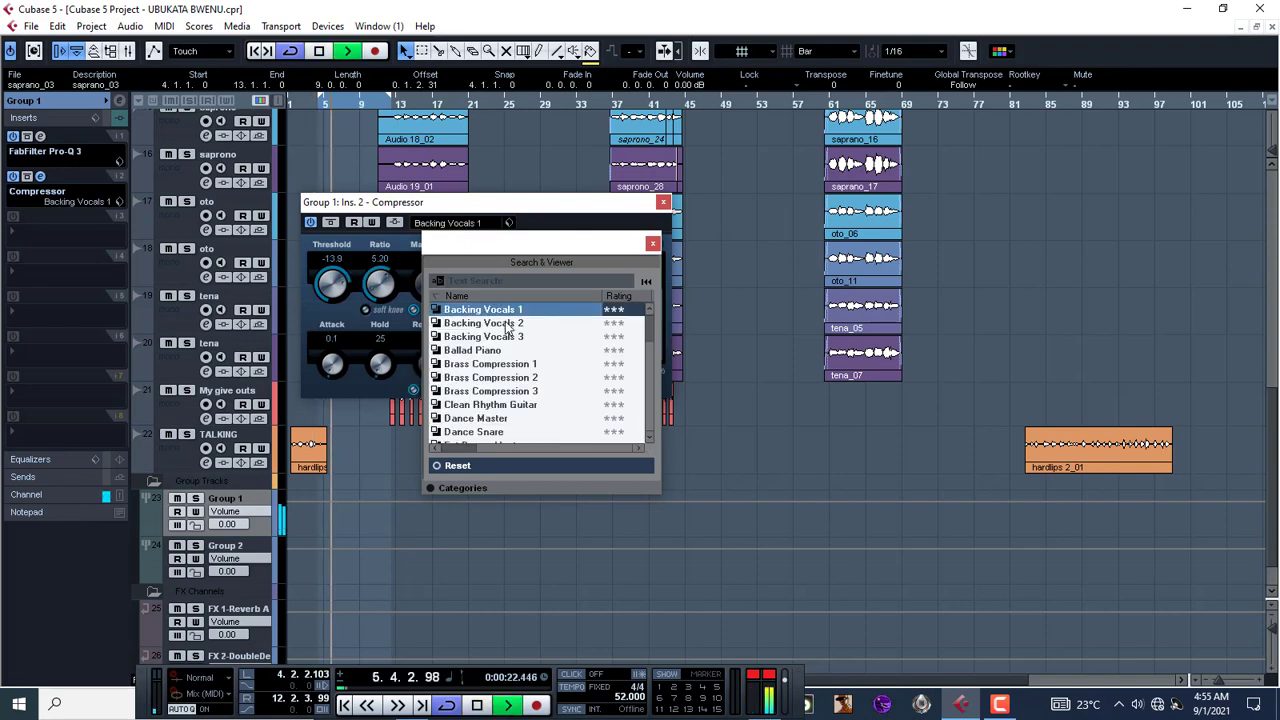
{"action": "left_click", "coordinate": [507, 325]}
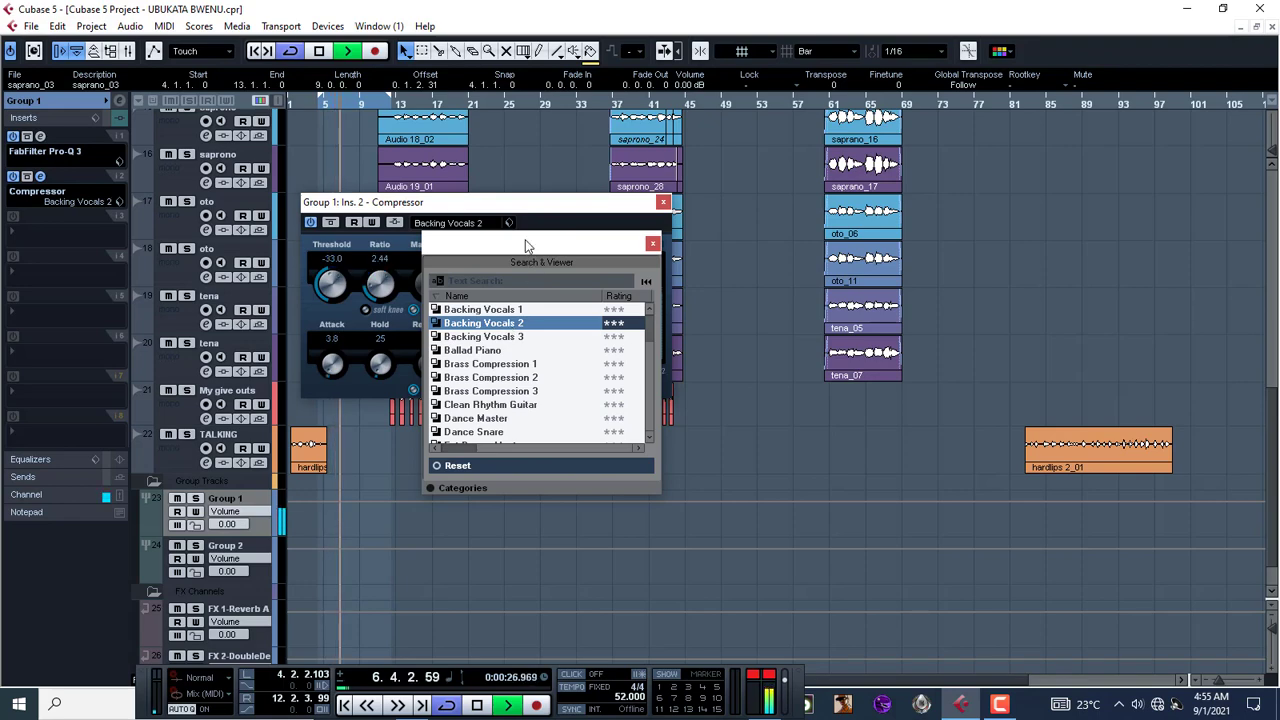
{"action": "left_click_drag", "start_coordinate": [520, 244], "coordinate": [810, 219]}
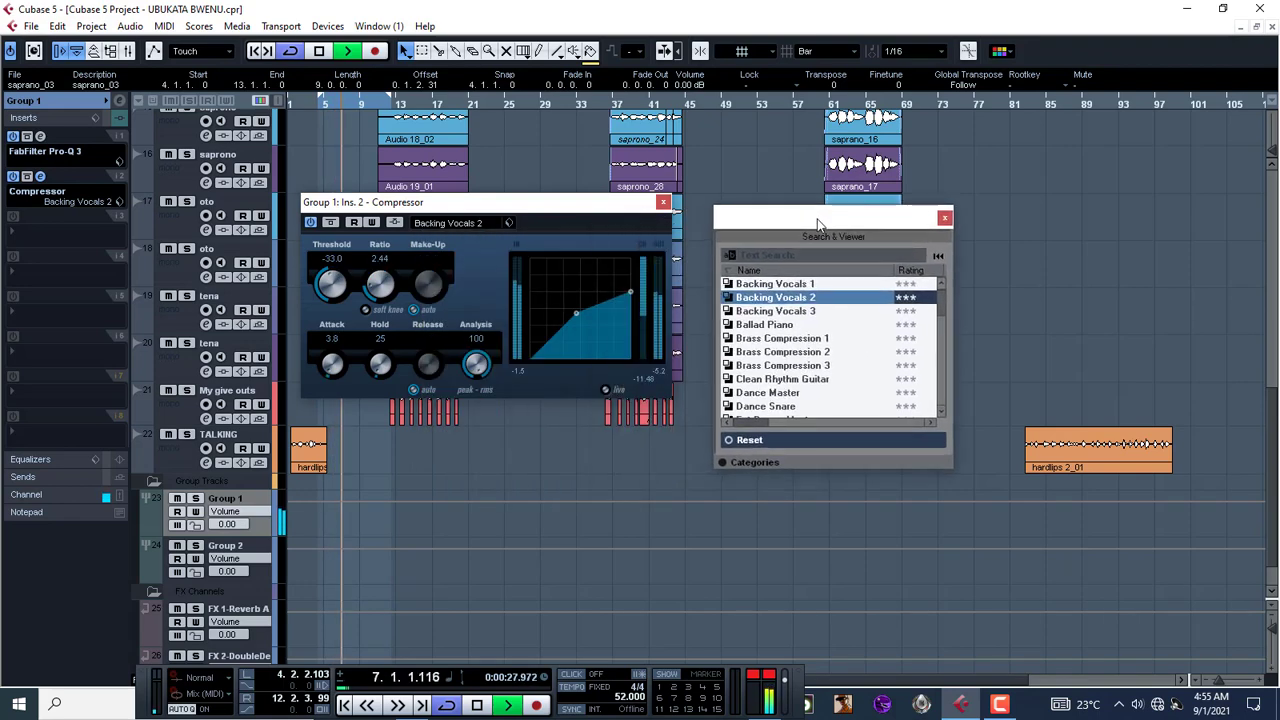
{"action": "left_click", "coordinate": [944, 218]}
{"action": "key", "text": "space"}
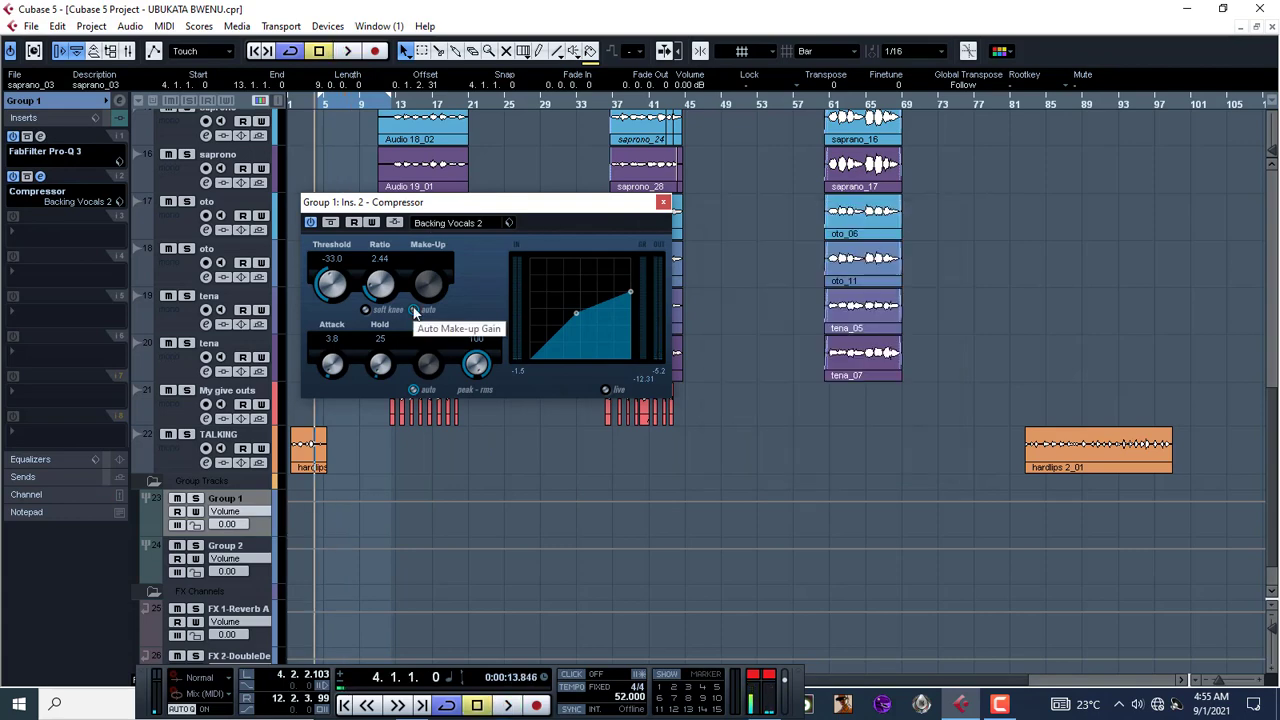
Step: Turn off the compressor's automatic make-up gain and adjust the make-up gain manually during playback
{"action": "left_click", "coordinate": [414, 311]}
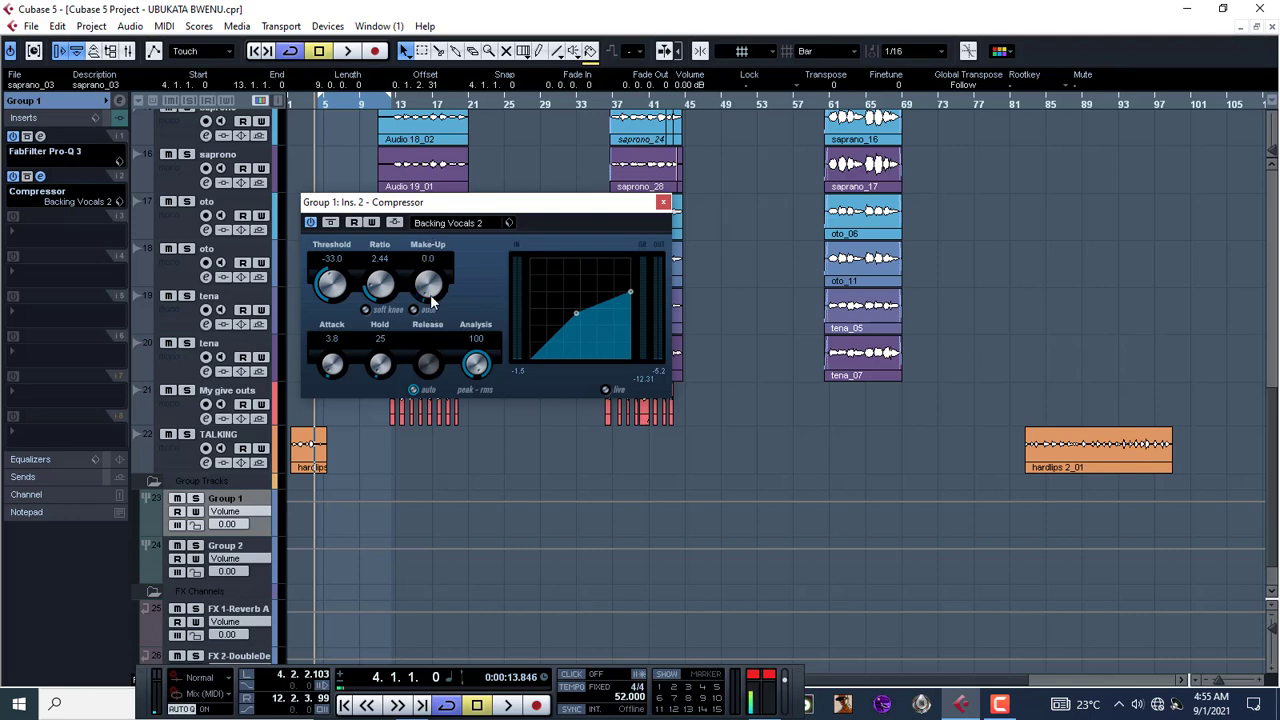
{"action": "key", "text": "space"}
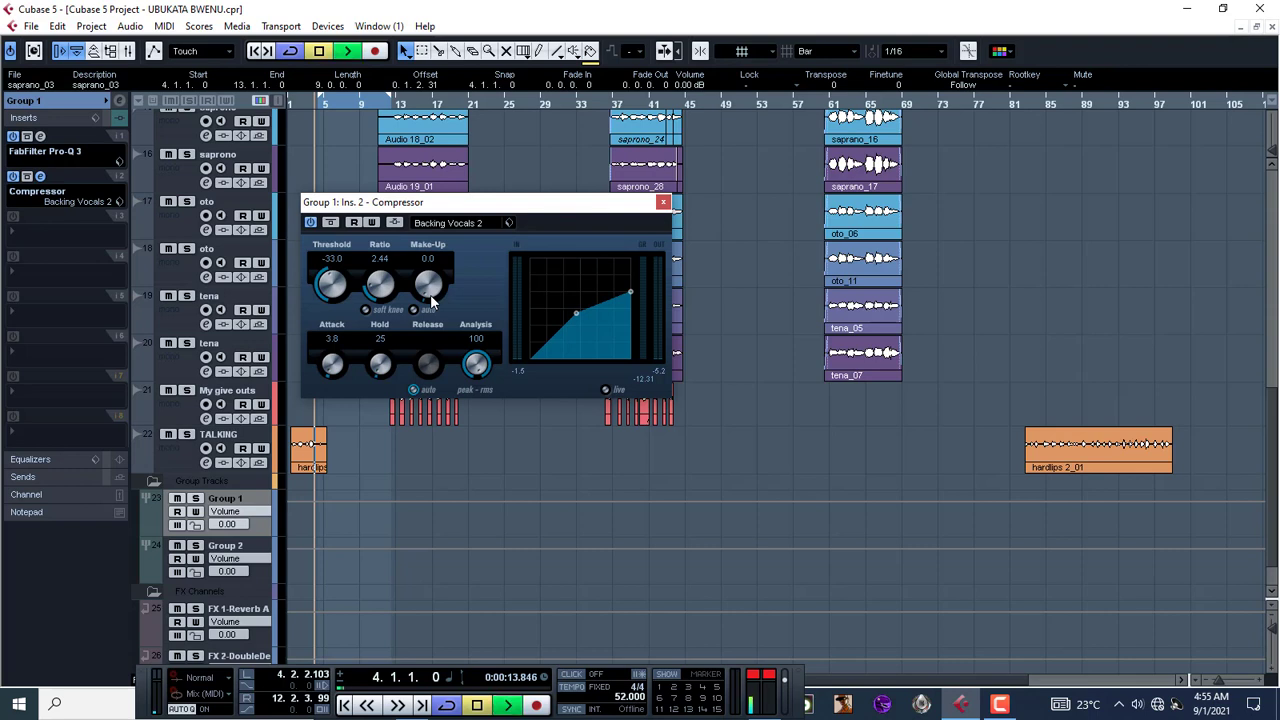
{"action": "mouse_move", "coordinate": [430, 294]}
{"action": "left_mouse_down"}
{"action": "mouse_move", "coordinate": [423, 253]}
{"action": "mouse_move", "coordinate": [427, 285]}
{"action": "left_mouse_up"}
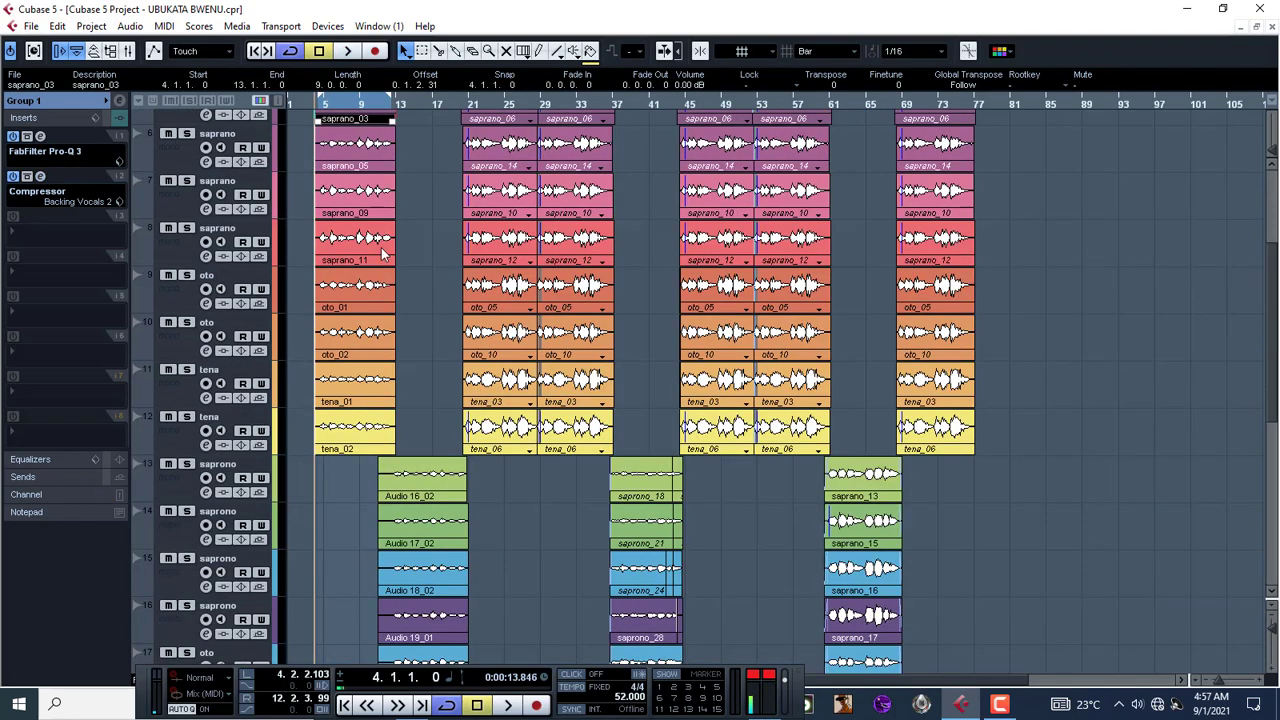
Step: Select the opening saprano clips, set the volume of the short middle saprano_11 segment to -7 dB, and start playback
{"action": "scroll", "coordinate": [350, 290], "scroll_direction": "up", "scroll_amount": 2}
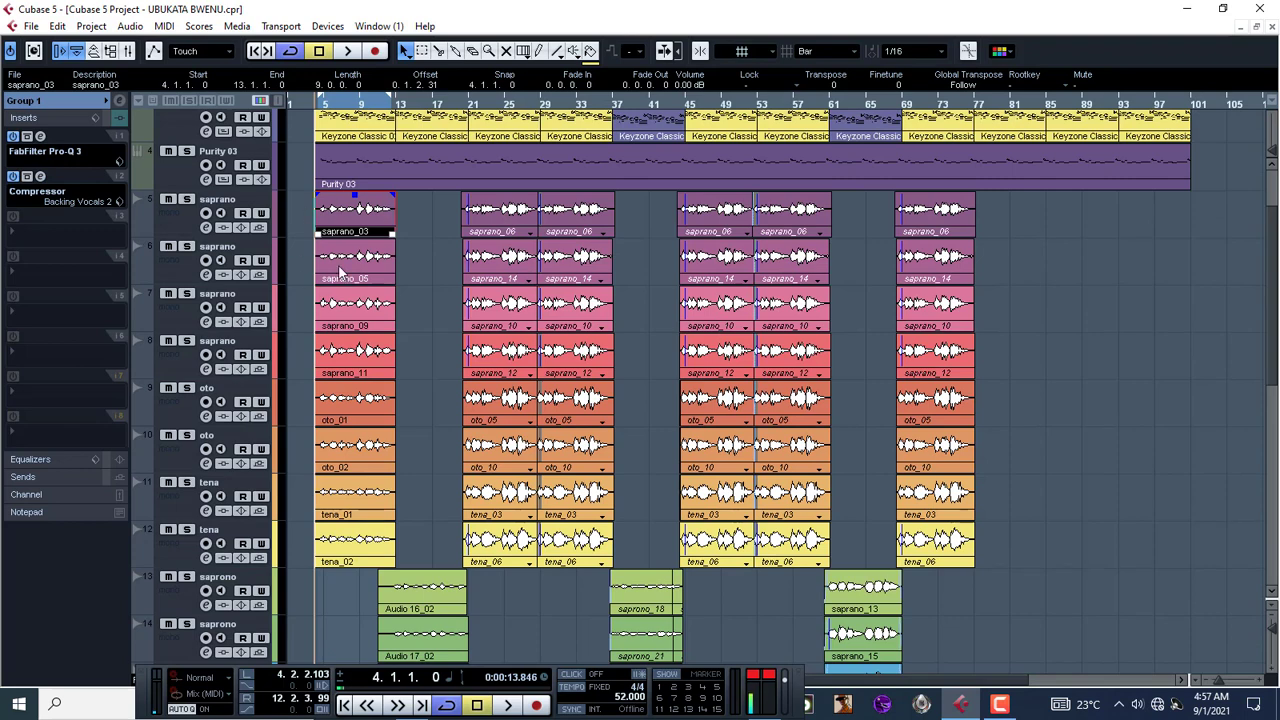
{"action": "left_click_drag", "start_coordinate": [427, 208], "coordinate": [297, 361]}
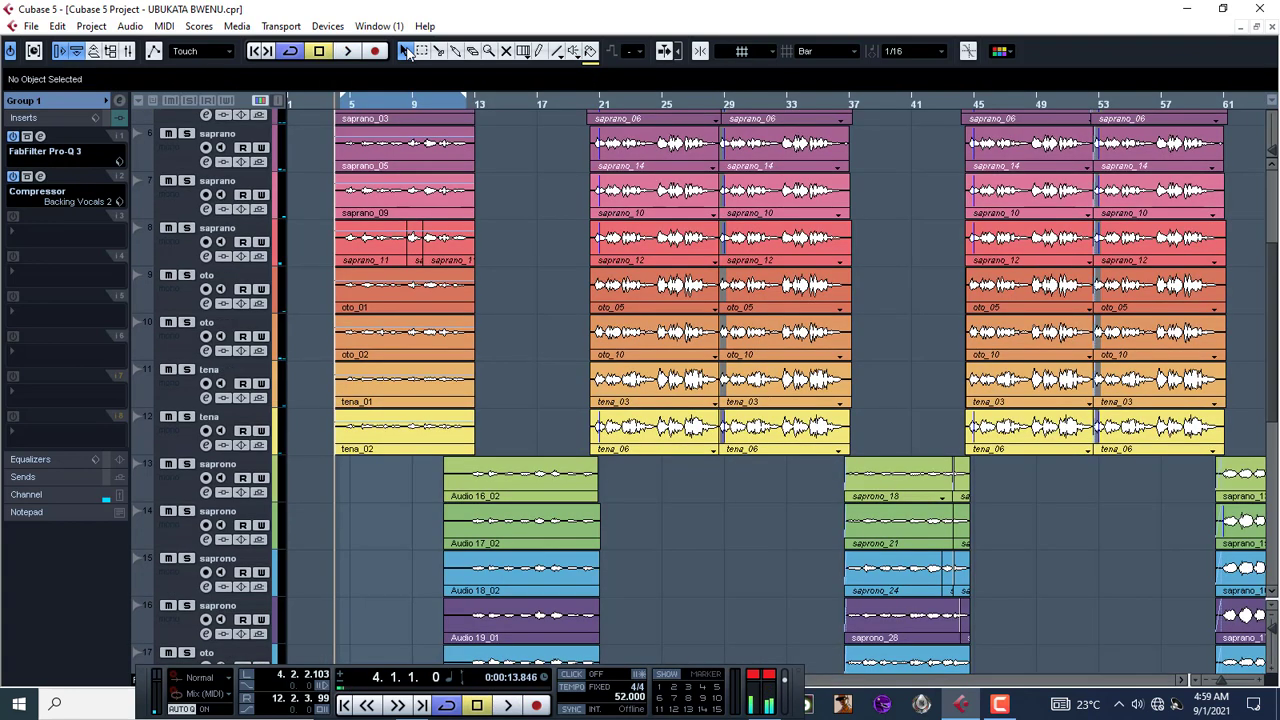
{"action": "left_click", "coordinate": [415, 249]}
{"action": "scroll", "coordinate": [683, 86], "scroll_direction": "down", "scroll_amount": 6}
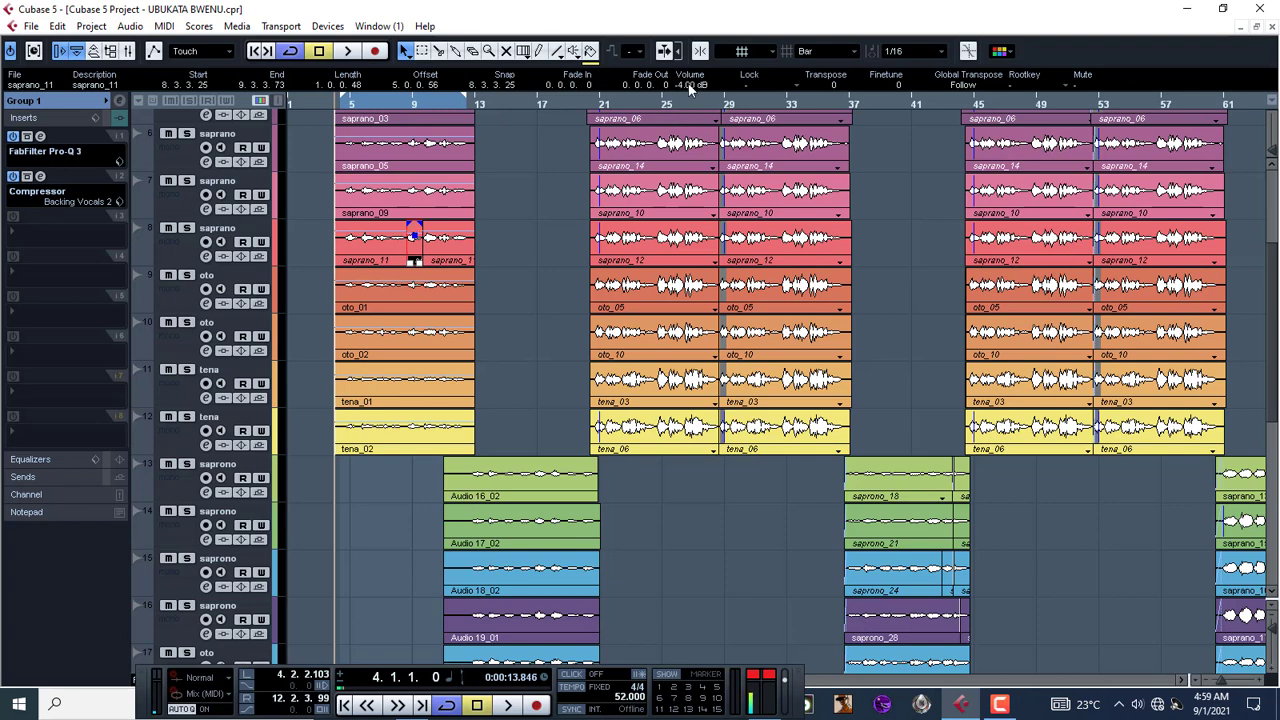
{"action": "scroll", "coordinate": [689, 89], "scroll_direction": "down", "scroll_amount": 1}
{"action": "key", "text": "space"}
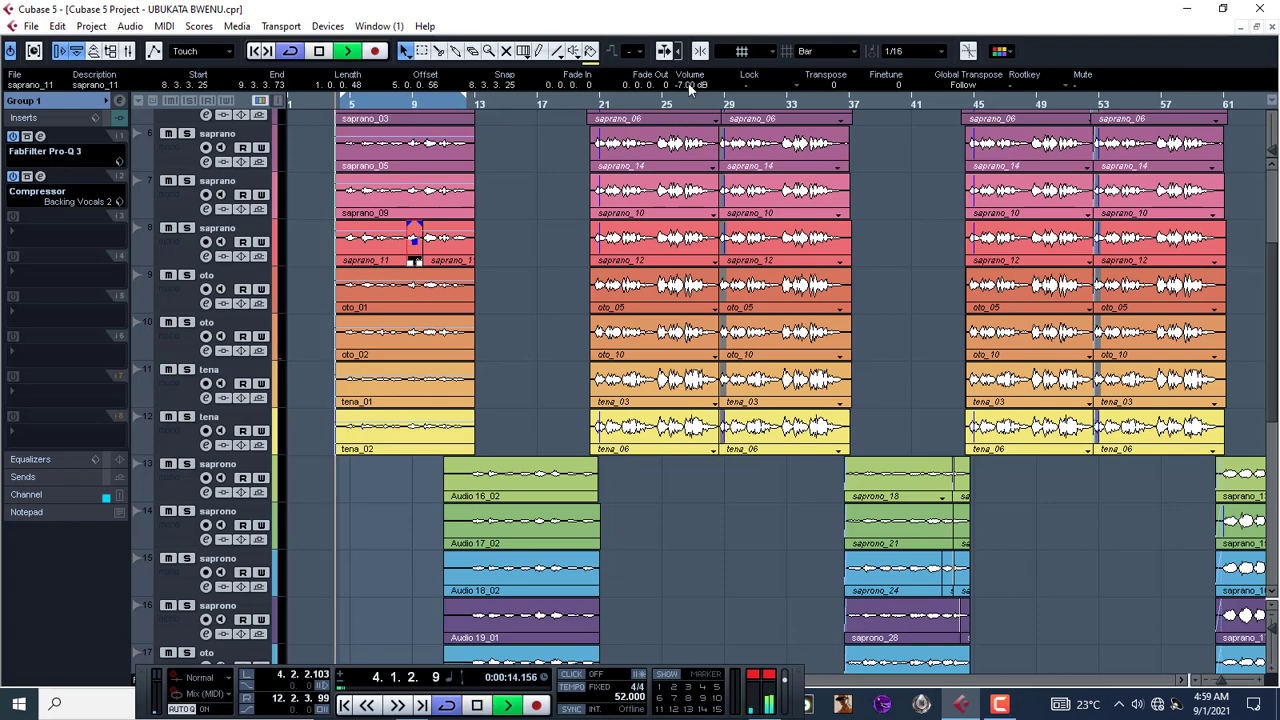
Step: Crossfade the three segments of the opening saprano_11 clip on track 8 and clear the selection
{"action": "left_click_drag", "start_coordinate": [528, 251], "coordinate": [296, 246]}
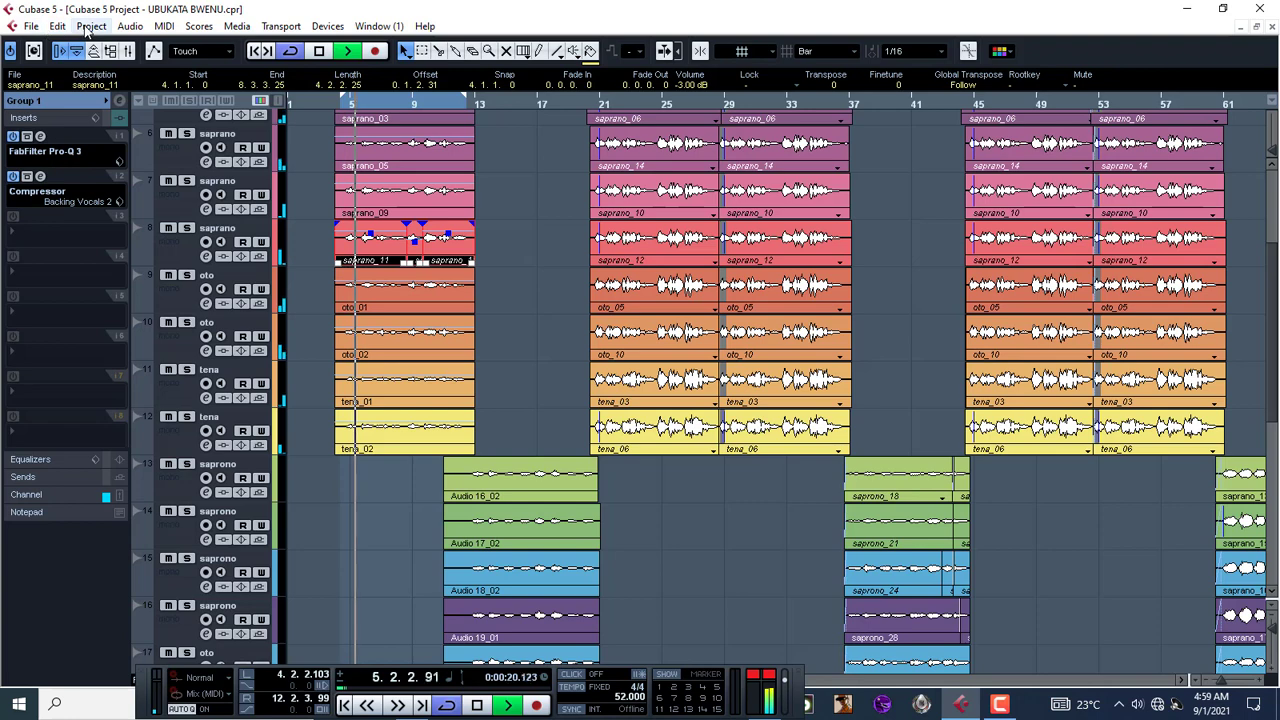
{"action": "left_click", "coordinate": [130, 26]}
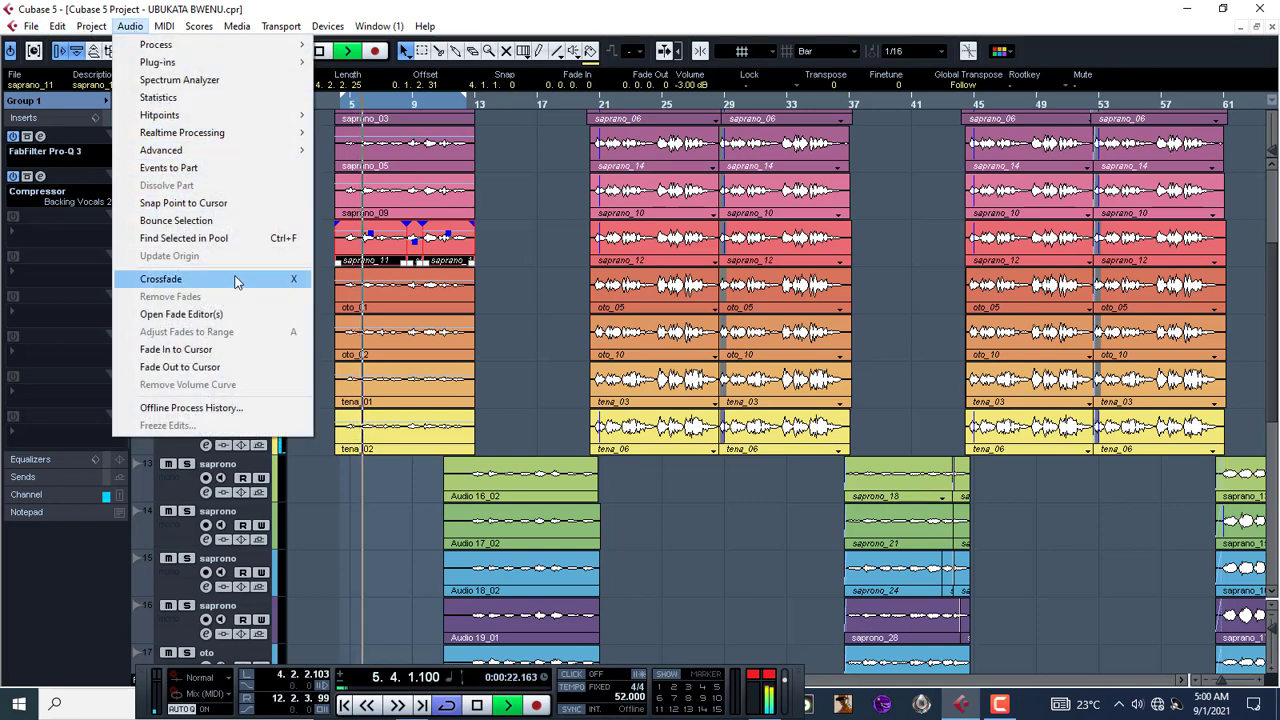
{"action": "left_click", "coordinate": [232, 279]}
{"action": "left_click", "coordinate": [513, 308]}
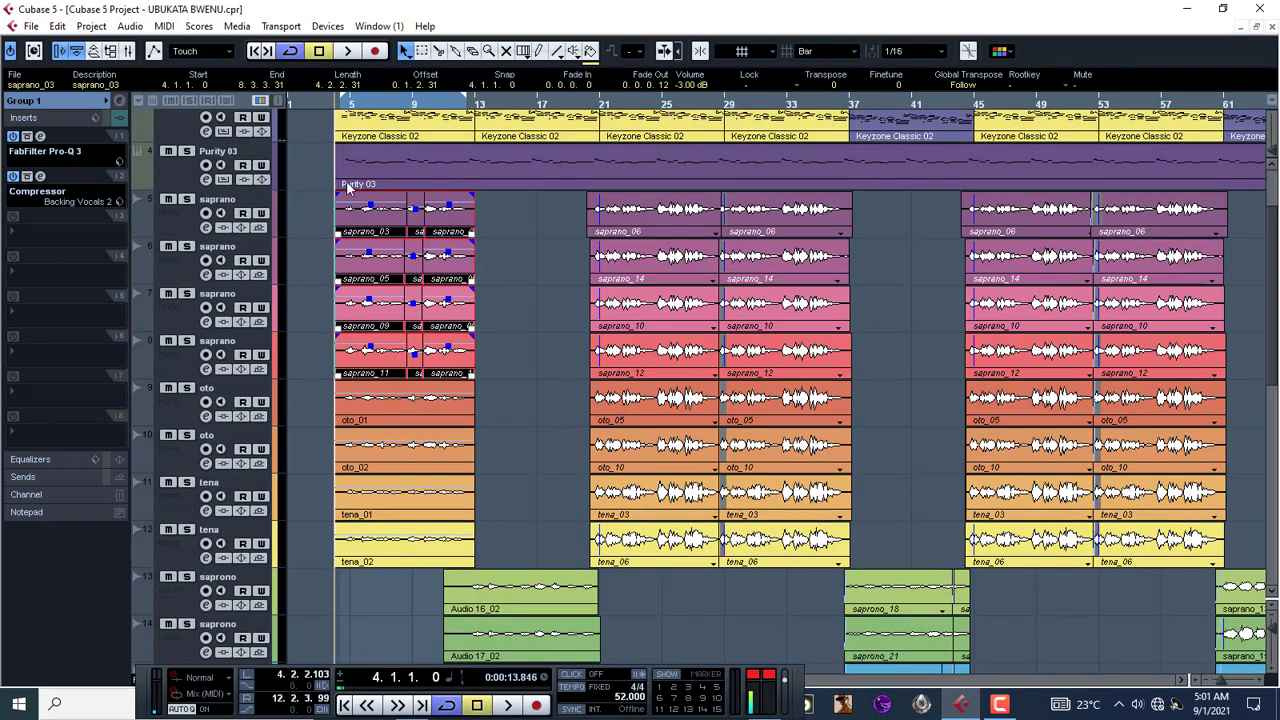
{"action": "left_click", "coordinate": [131, 27]}
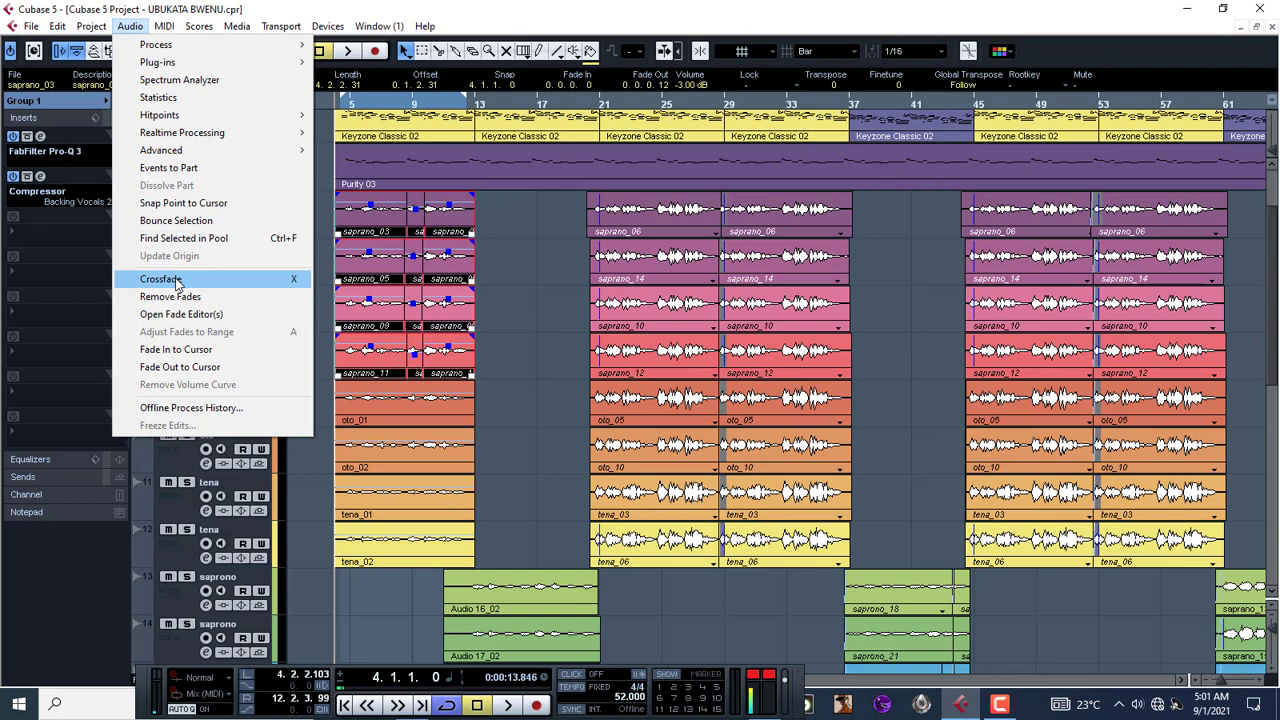
{"action": "left_click", "coordinate": [555, 280]}
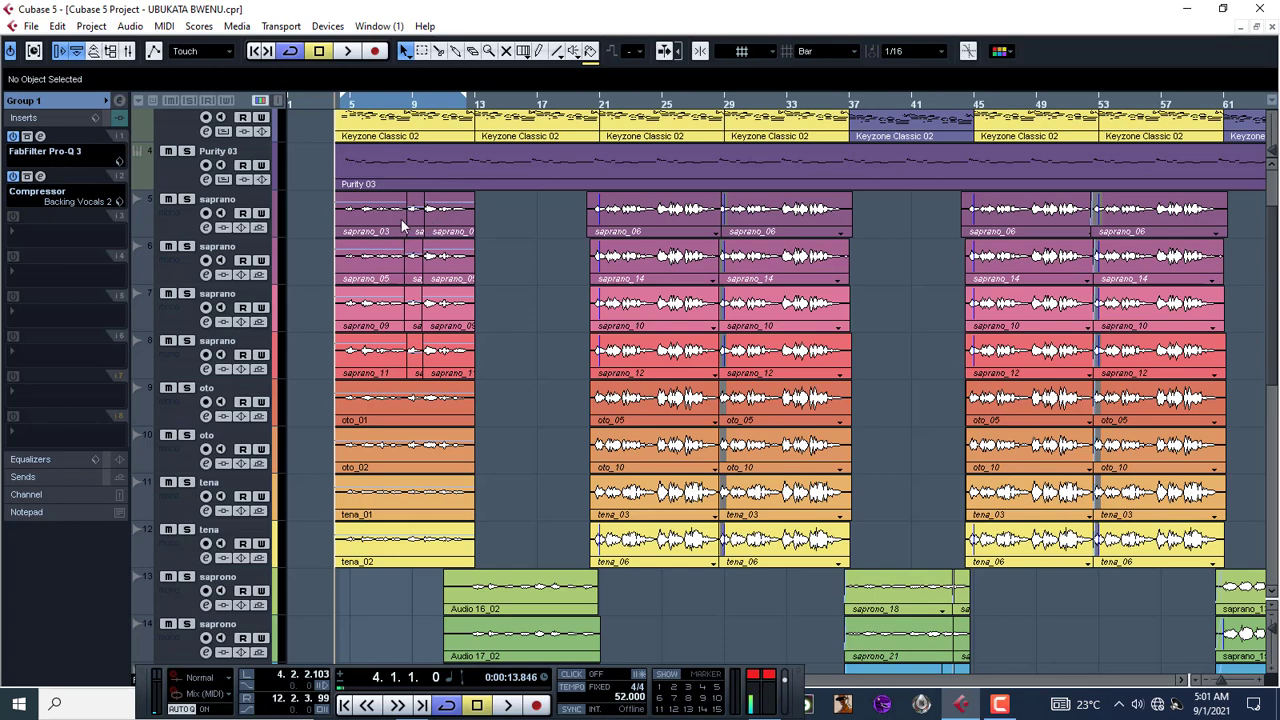
Step: Start playback and insert the Maximizer in the third insert slot of Group 1
{"action": "scroll", "coordinate": [410, 226], "scroll_direction": "down", "scroll_amount": 10}
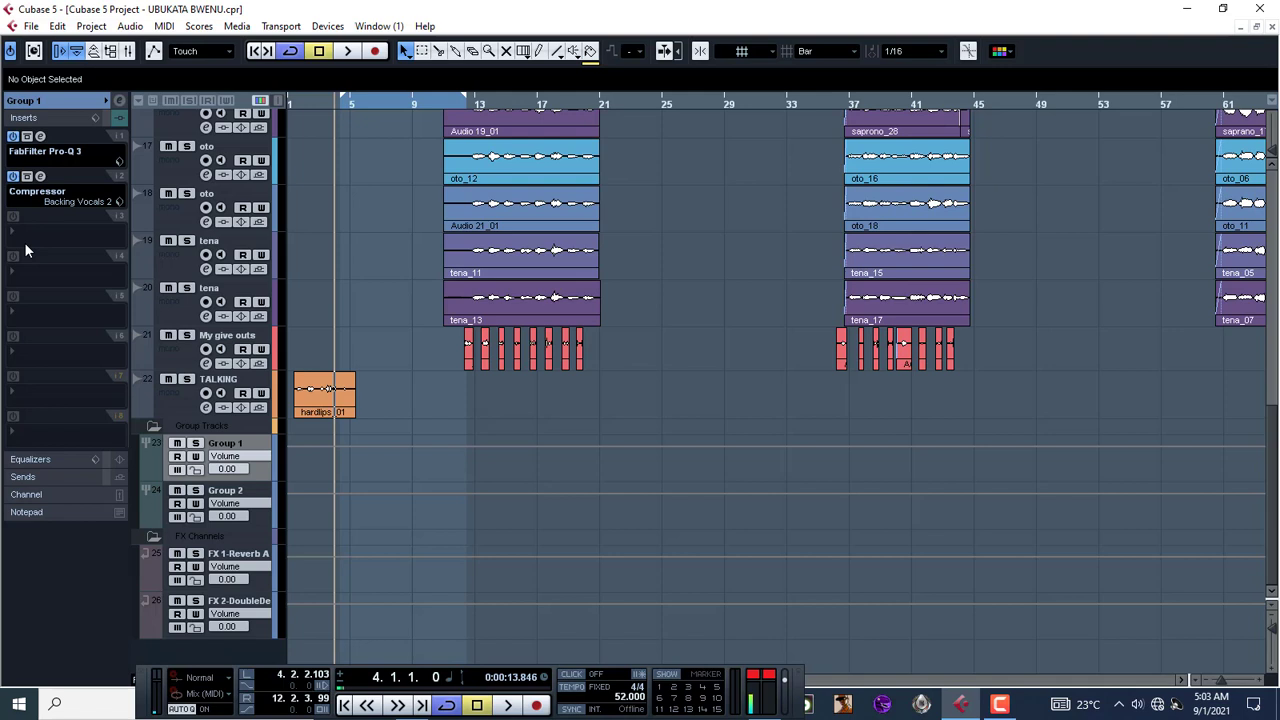
{"action": "key", "text": "space"}
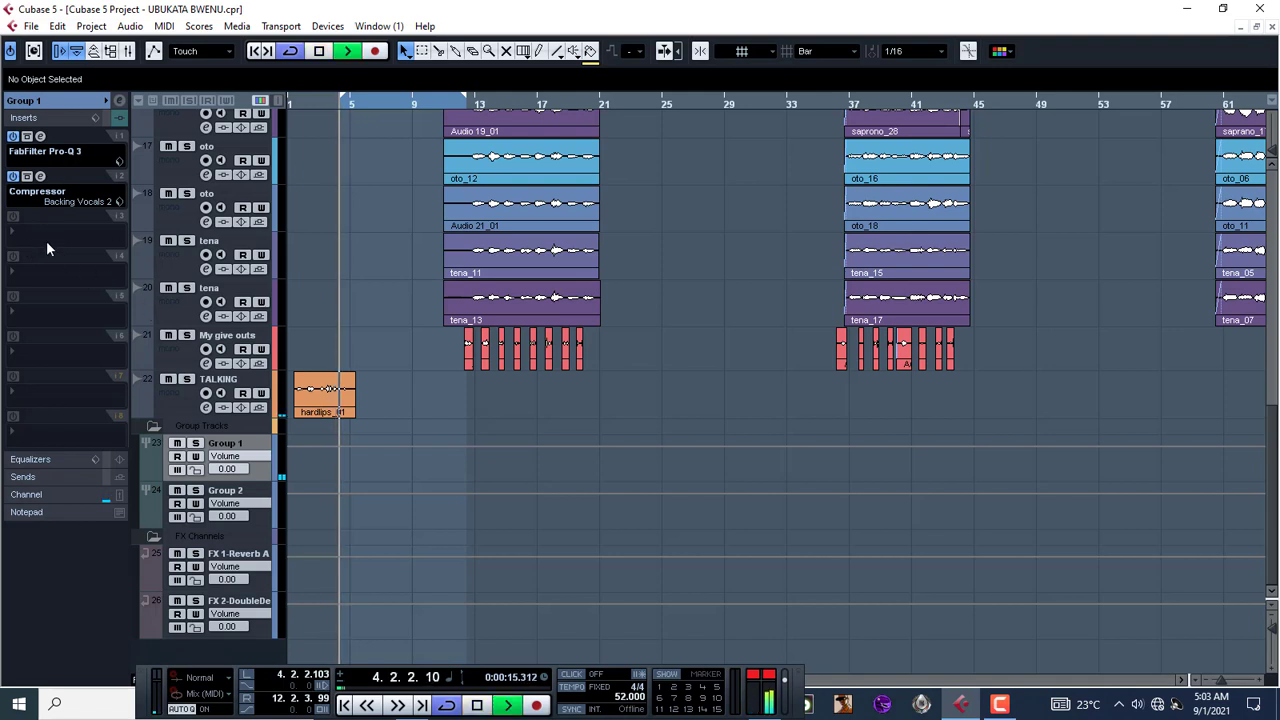
{"action": "left_click", "coordinate": [25, 232]}
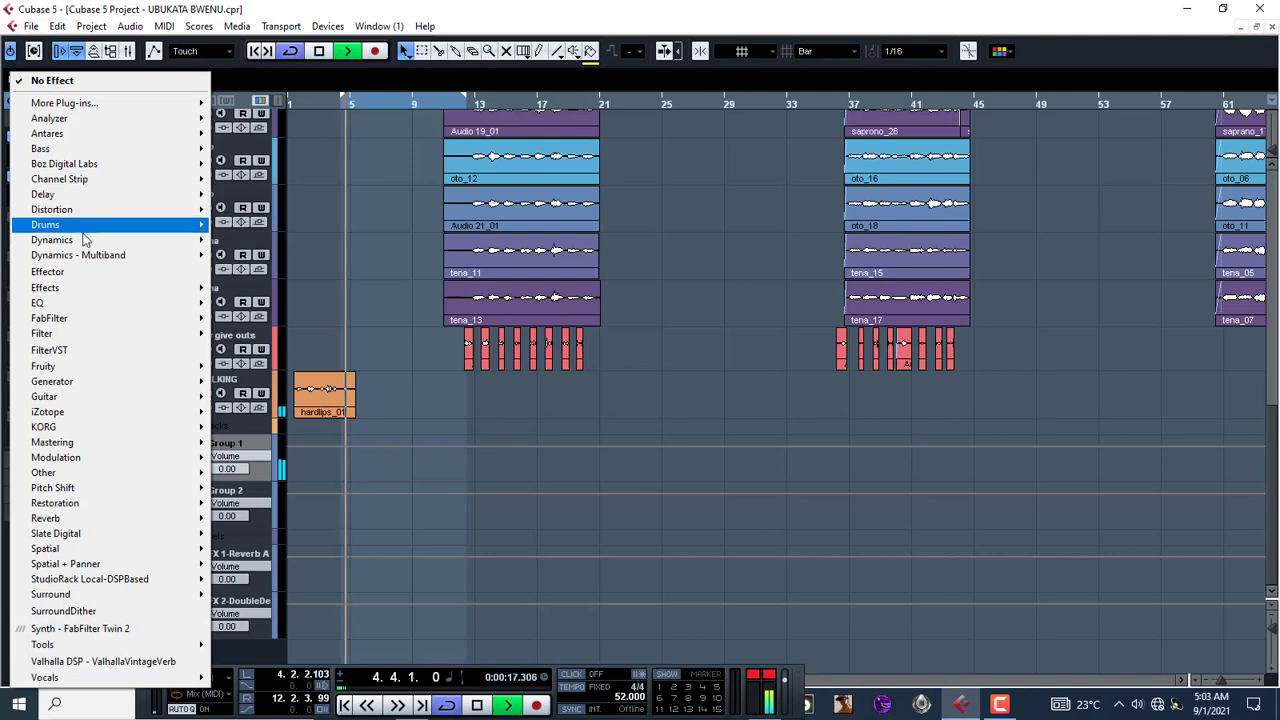
{"action": "mouse_move", "coordinate": [86, 240]}
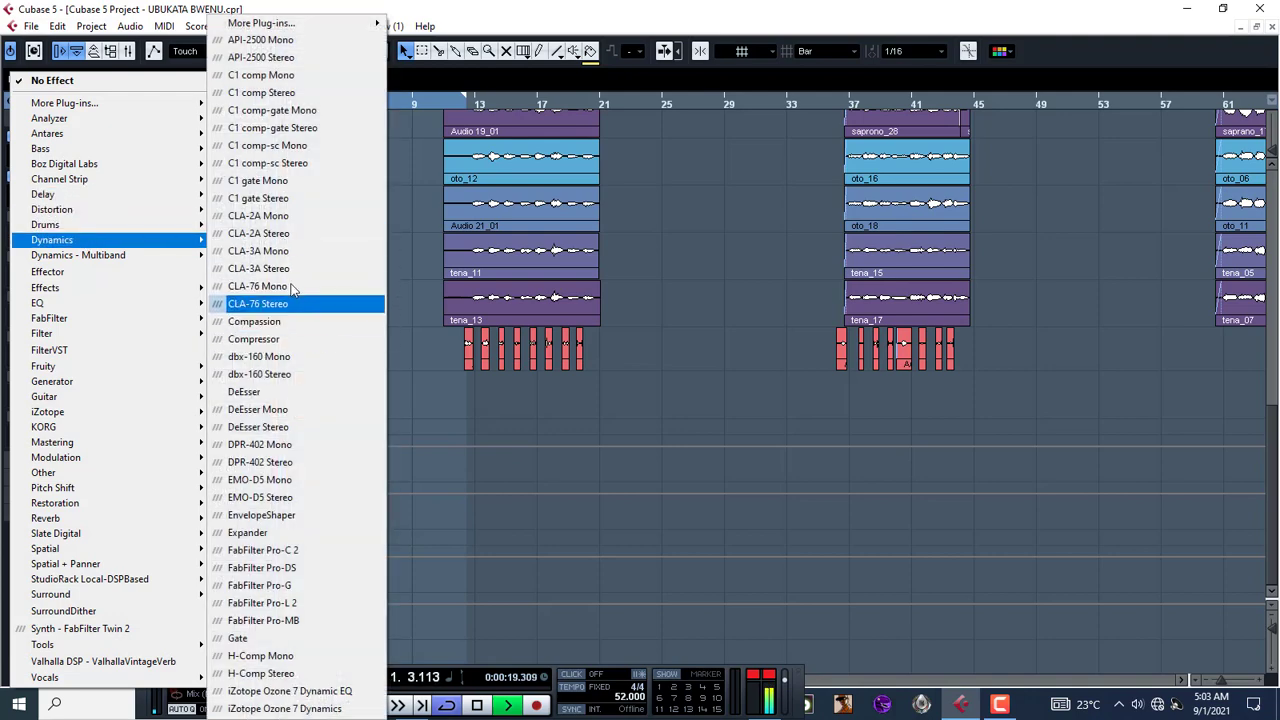
{"action": "mouse_move", "coordinate": [260, 28]}
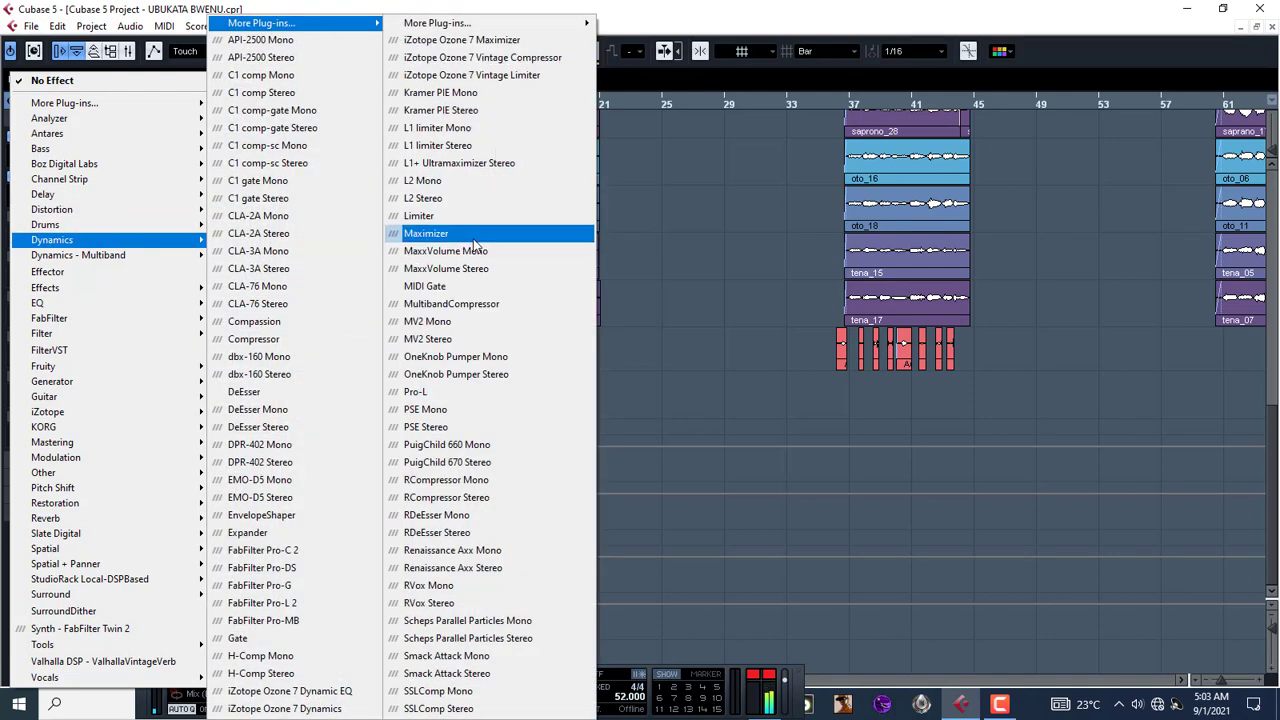
{"action": "left_click", "coordinate": [474, 238]}
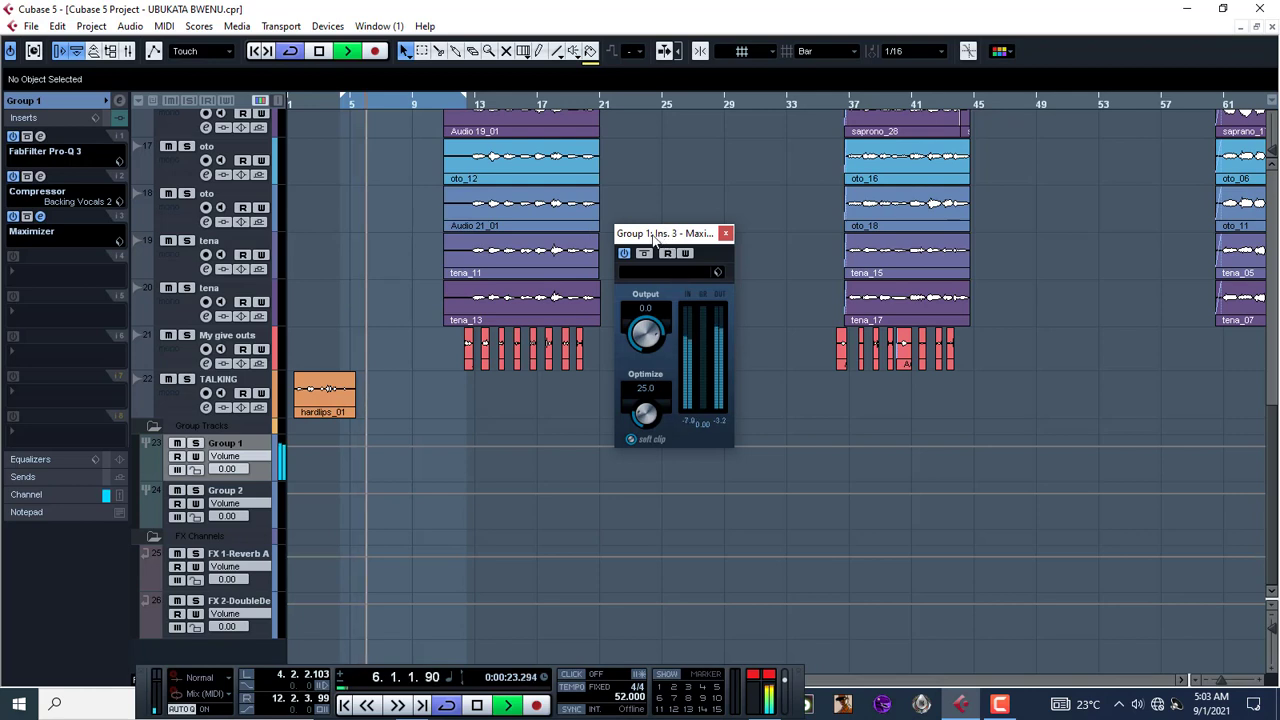
Step: Lower the Maximizer's output to -4.0 dB during playback and close its window
{"action": "left_click_drag", "start_coordinate": [655, 236], "coordinate": [507, 225]}
{"action": "mouse_move", "coordinate": [499, 322]}
{"action": "left_mouse_down"}
{"action": "mouse_move", "coordinate": [497, 348]}
{"action": "mouse_move", "coordinate": [494, 320]}
{"action": "left_mouse_up"}
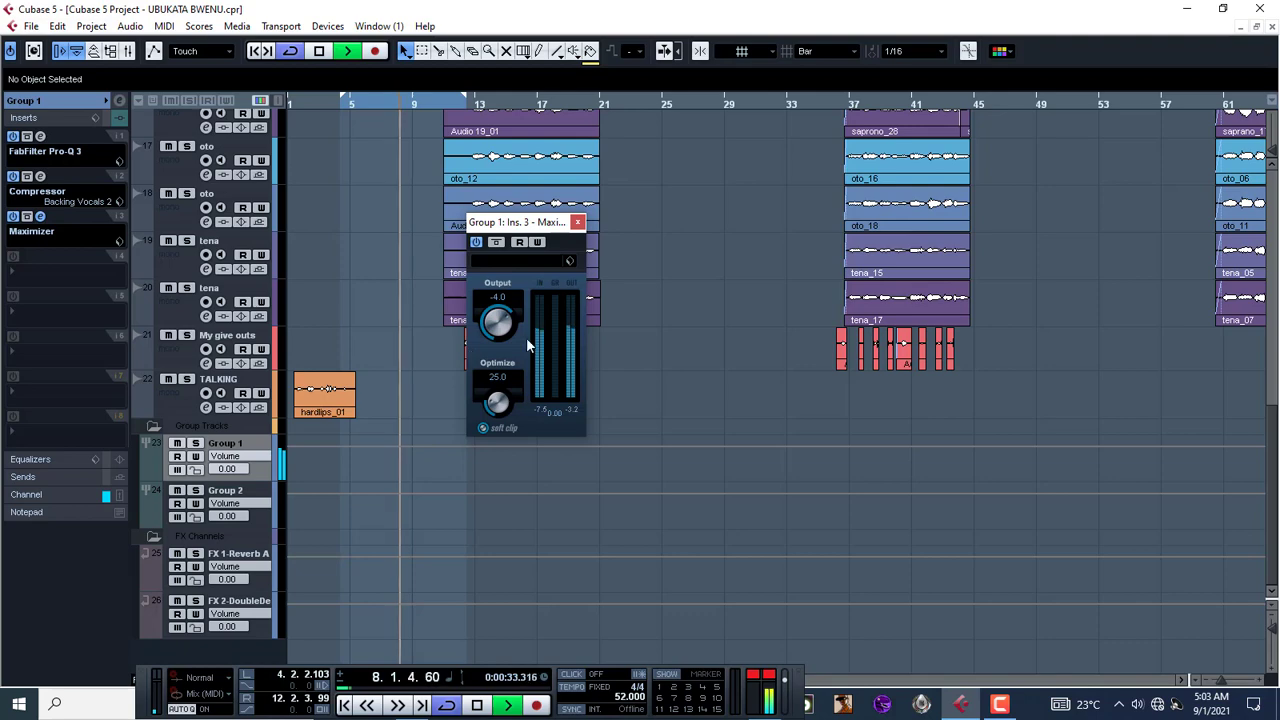
{"action": "left_click", "coordinate": [577, 222]}
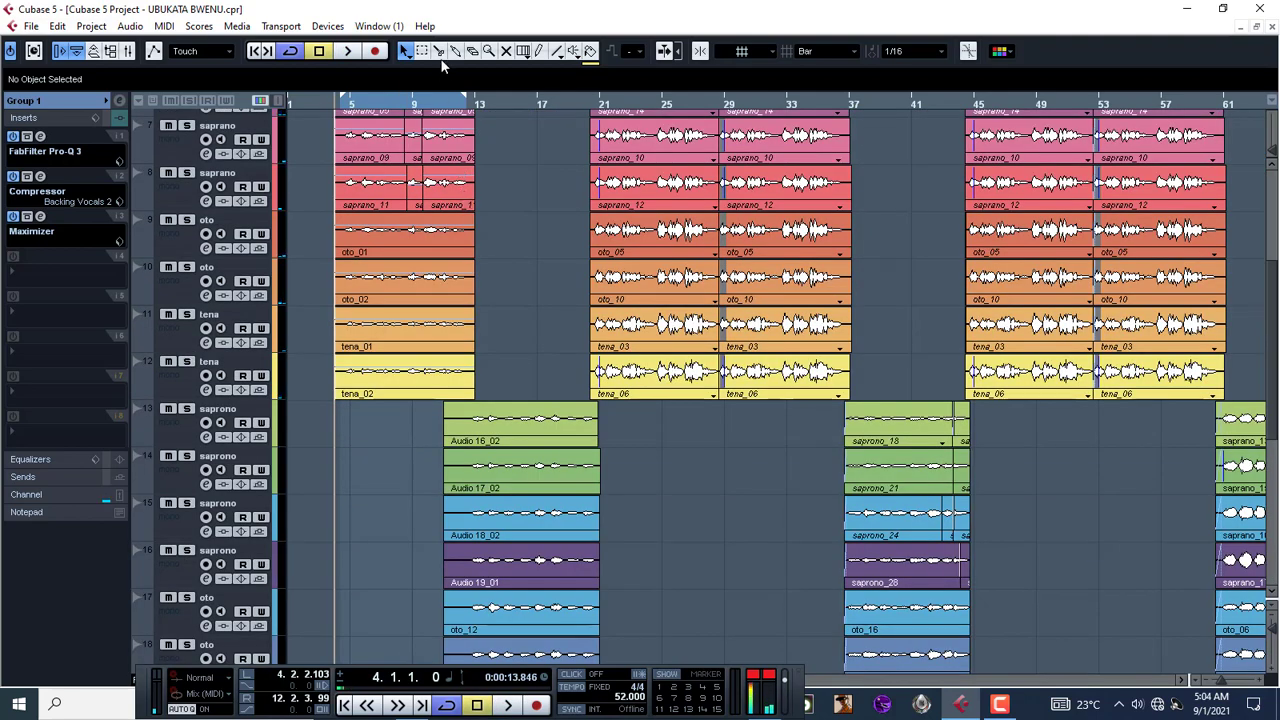
Step: Activate the Split tool and turn on snapping
{"action": "left_click", "coordinate": [439, 52]}
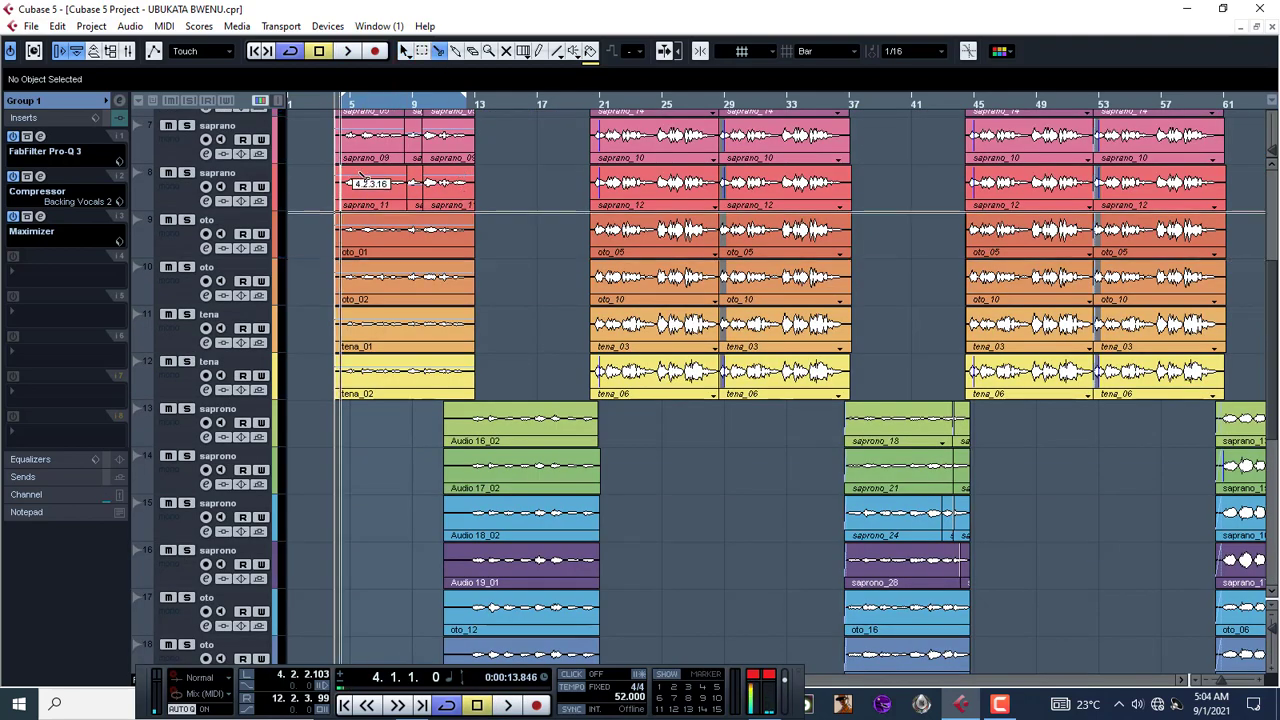
{"action": "left_click", "coordinate": [700, 51]}
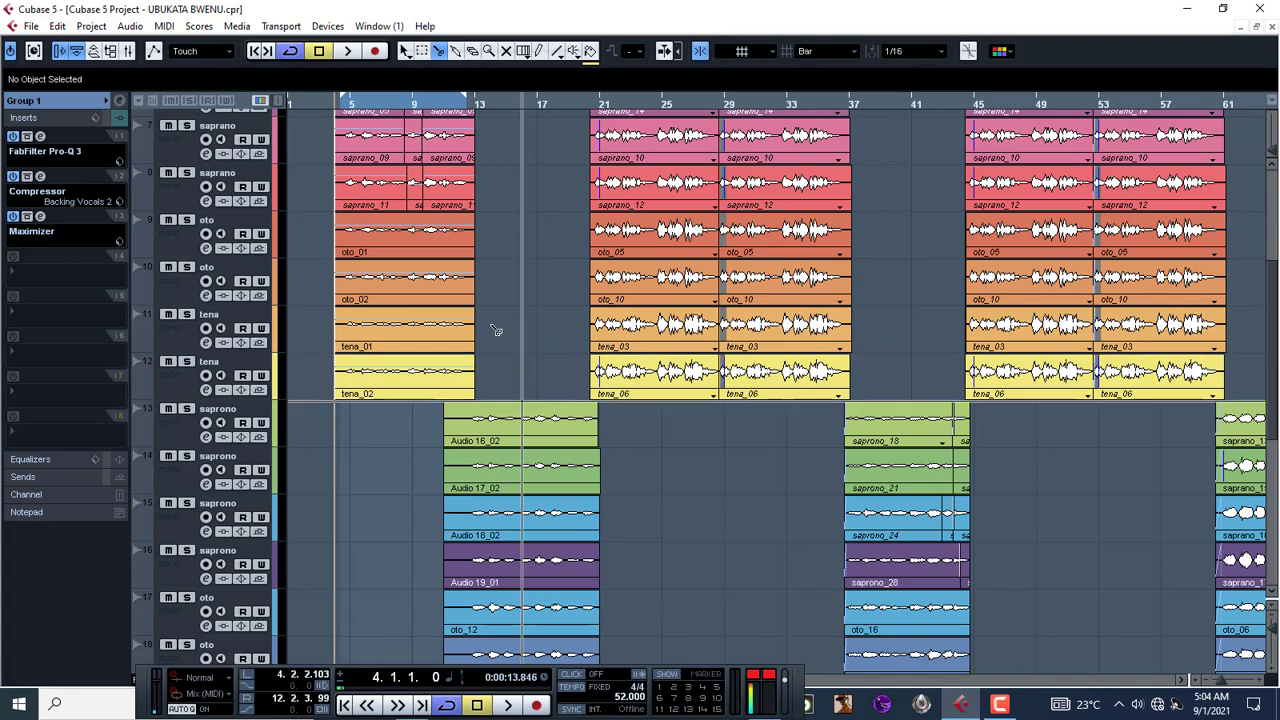
Step: Try splitting the opening clips on tracks 7 to 12 at bar 8, then undo the split
{"action": "left_click_drag", "start_coordinate": [493, 326], "coordinate": [394, 146]}
{"action": "scroll", "coordinate": [509, 282], "scroll_direction": "up", "scroll_amount": 2}
{"action": "scroll", "coordinate": [509, 288], "scroll_direction": "down", "scroll_amount": 1}
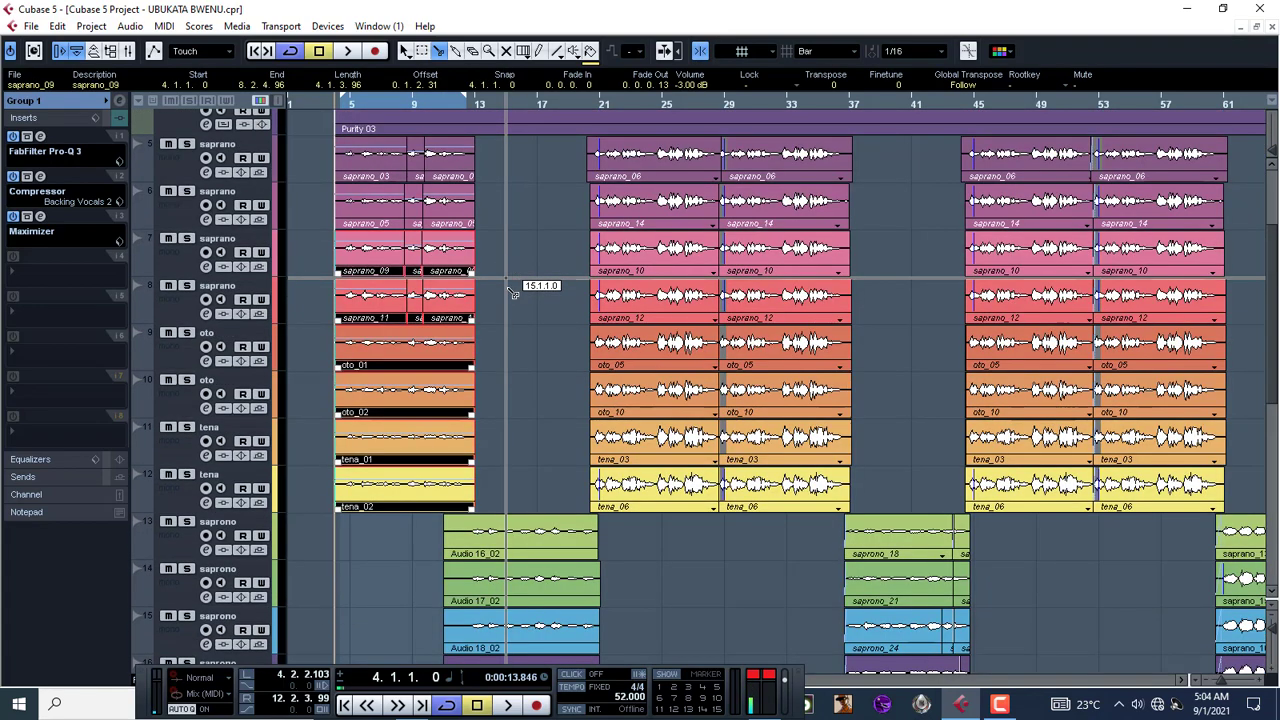
{"action": "left_click", "coordinate": [399, 444]}
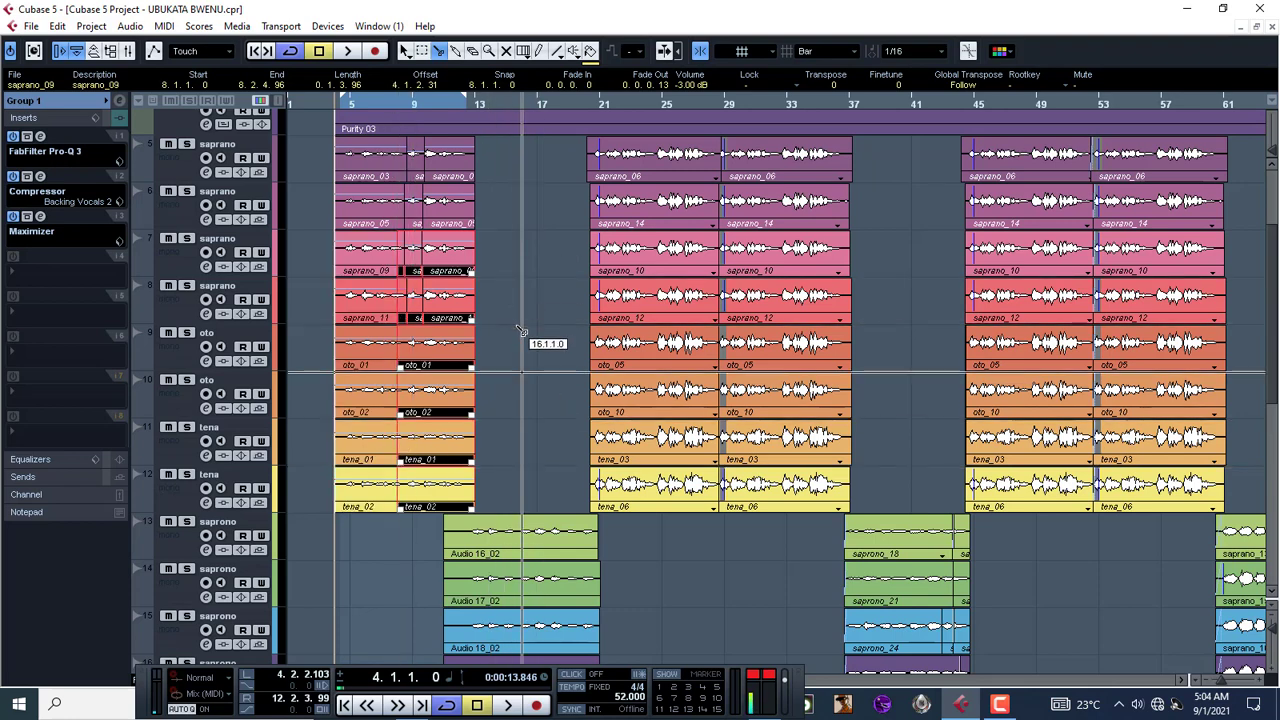
{"action": "key", "text": "ctrl+z"}
Step: Split all opening clips on tracks 5 to 12 at bar 8 and delete the parts after the split
{"action": "left_click_drag", "start_coordinate": [534, 466], "coordinate": [378, 160]}
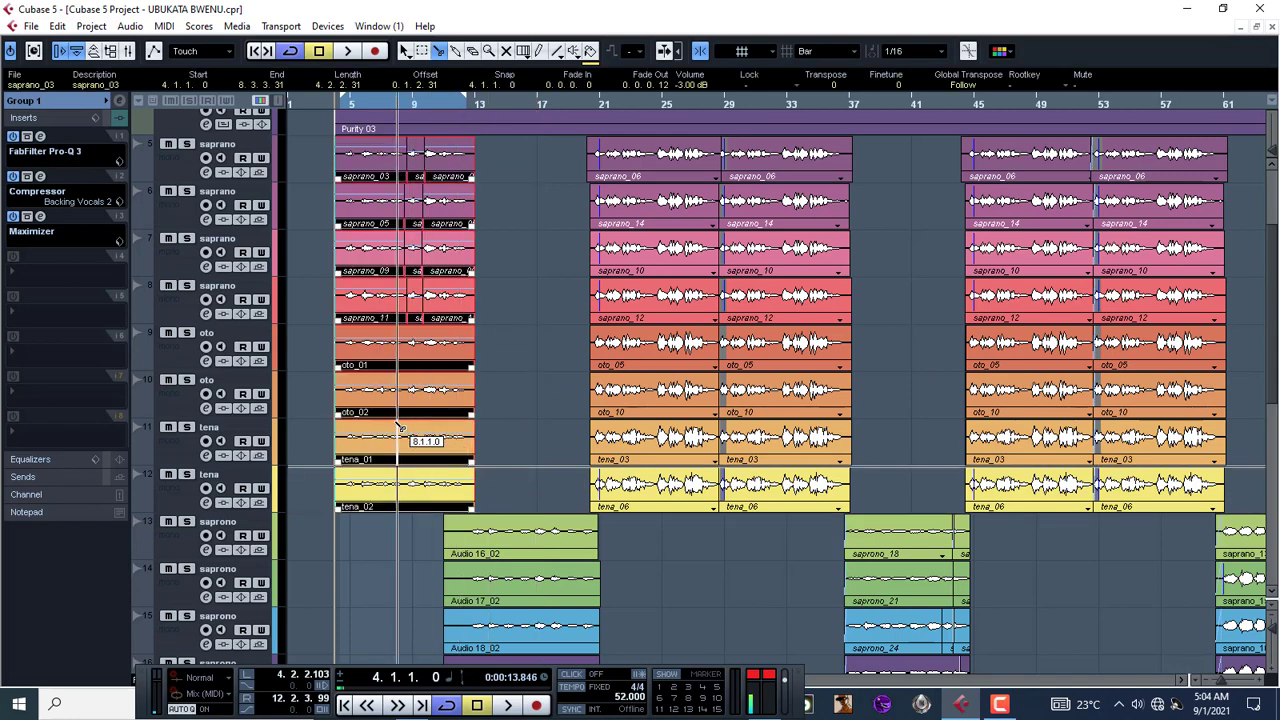
{"action": "left_click", "coordinate": [399, 431]}
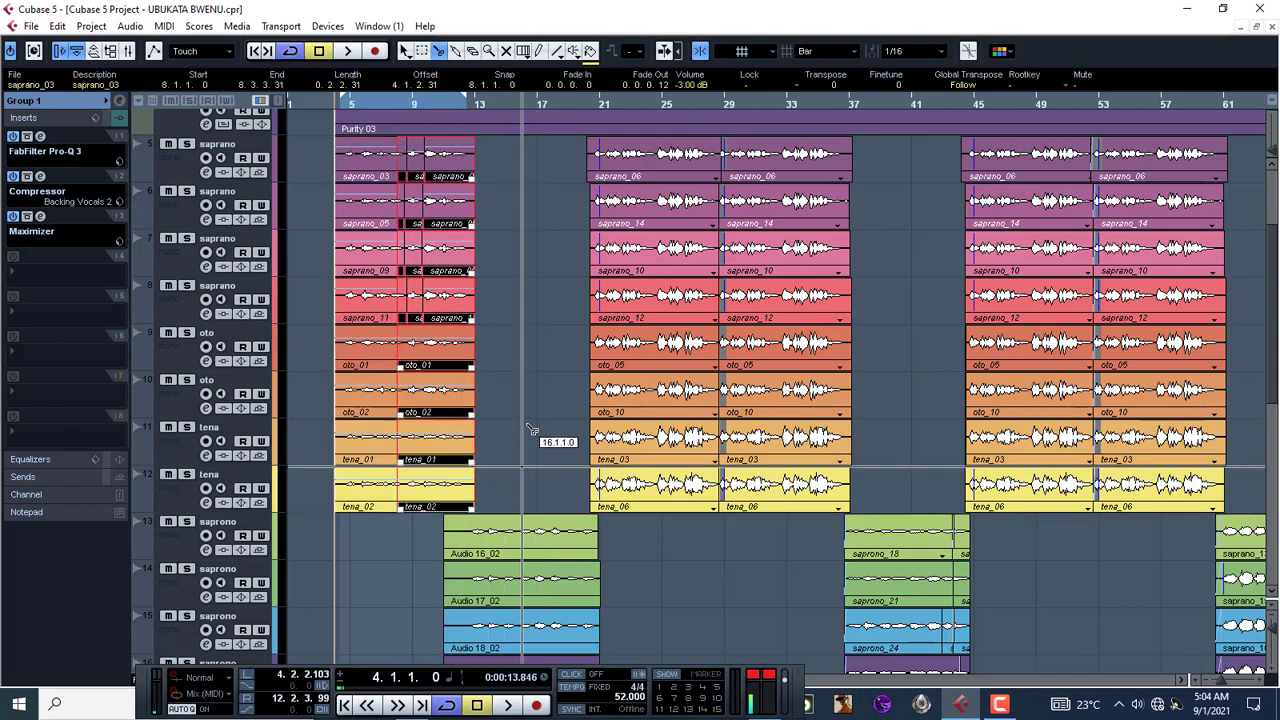
{"action": "key", "text": "Delete"}
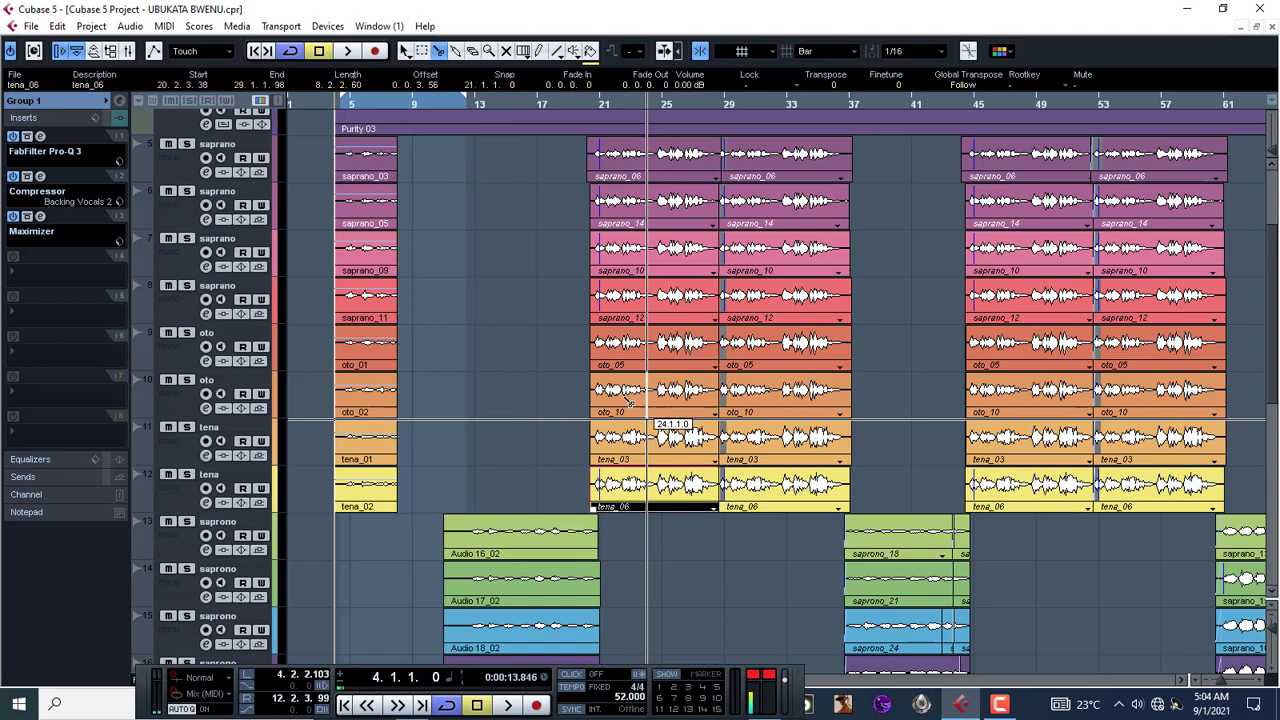
Step: Trim the opening clips on tracks 5 to 12 to start at bar 5, duplicate them at bar 8, and extend the copies to four bars
{"action": "left_click", "coordinate": [405, 50]}
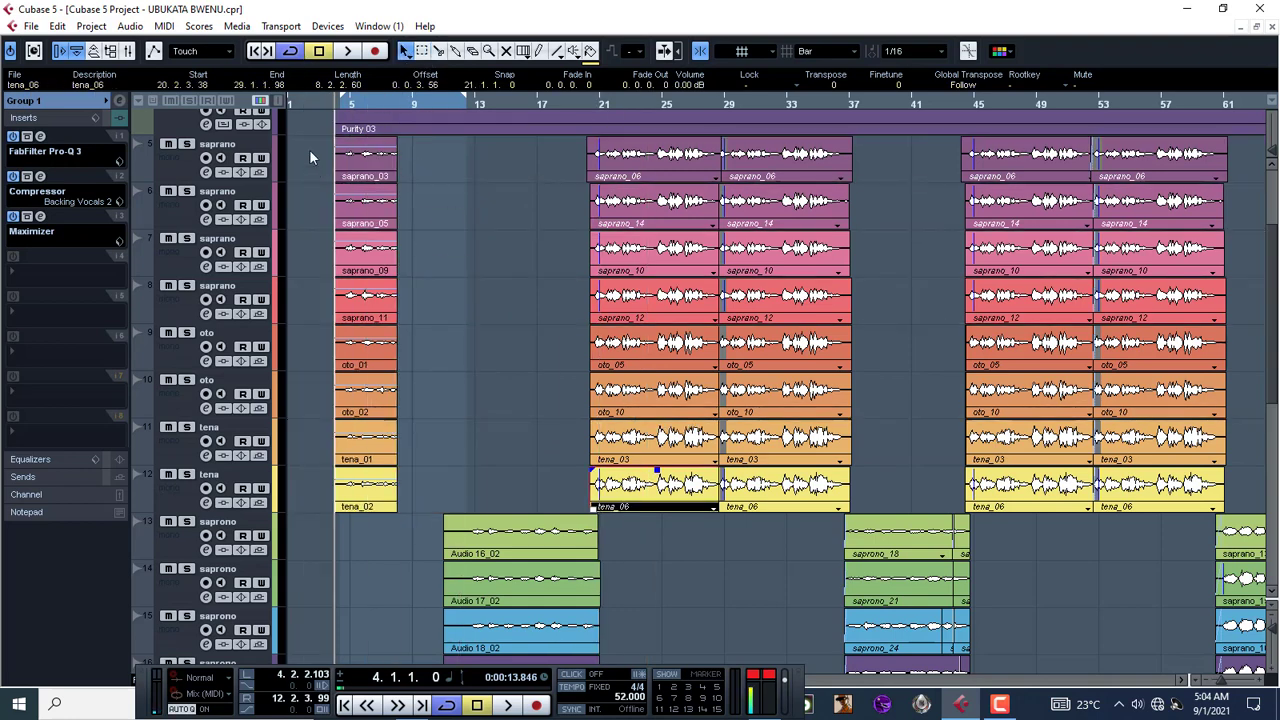
{"action": "left_click_drag", "start_coordinate": [310, 157], "coordinate": [345, 508]}
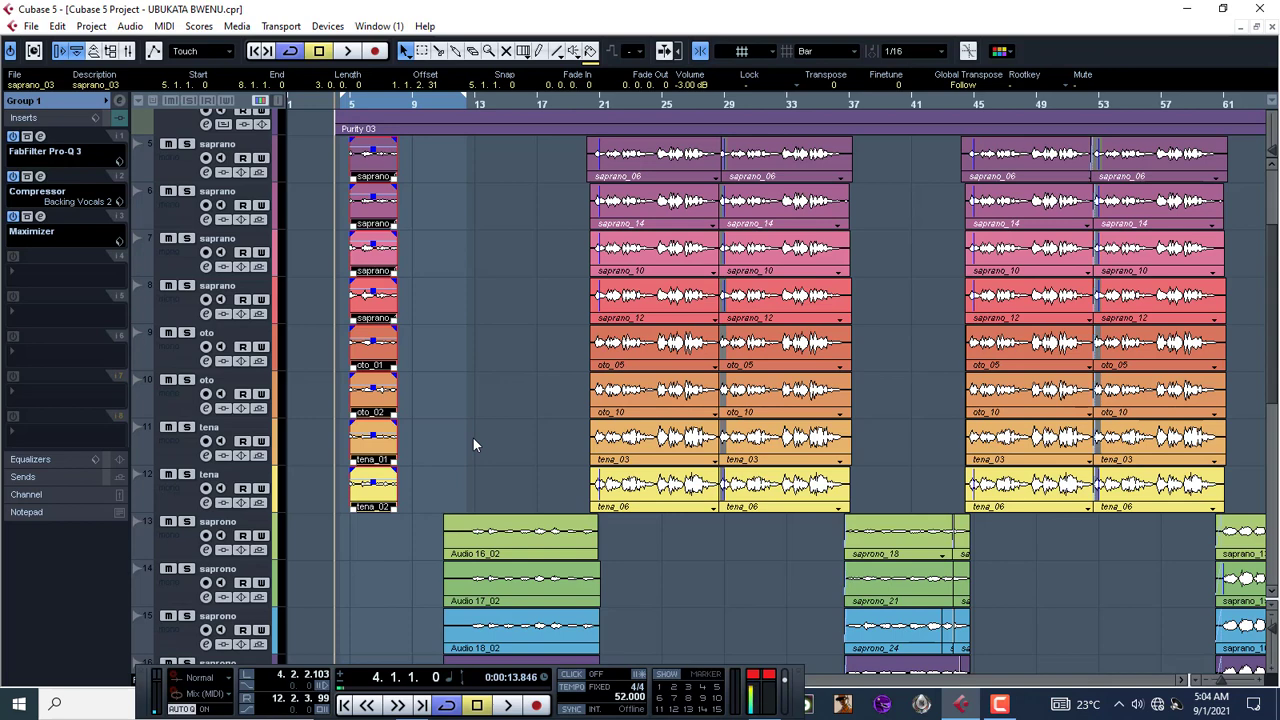
{"action": "key", "text": "ctrl+d"}
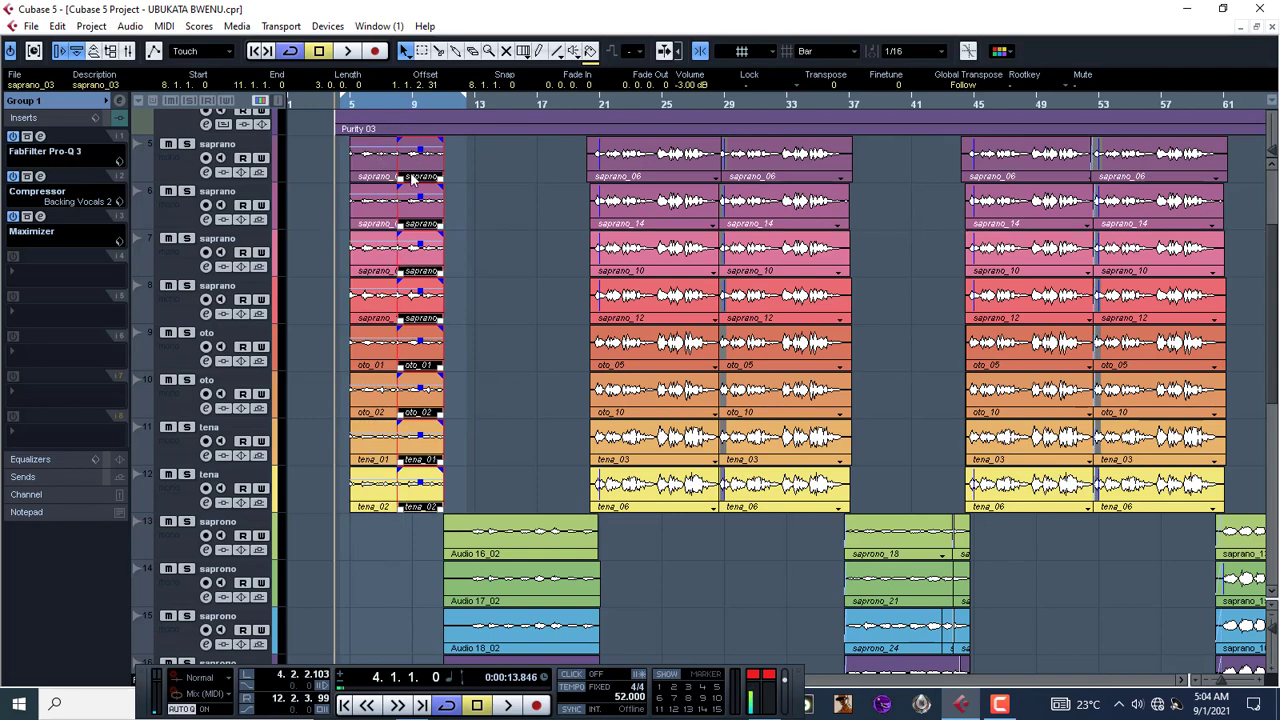
{"action": "left_click_drag", "start_coordinate": [411, 178], "coordinate": [398, 179]}
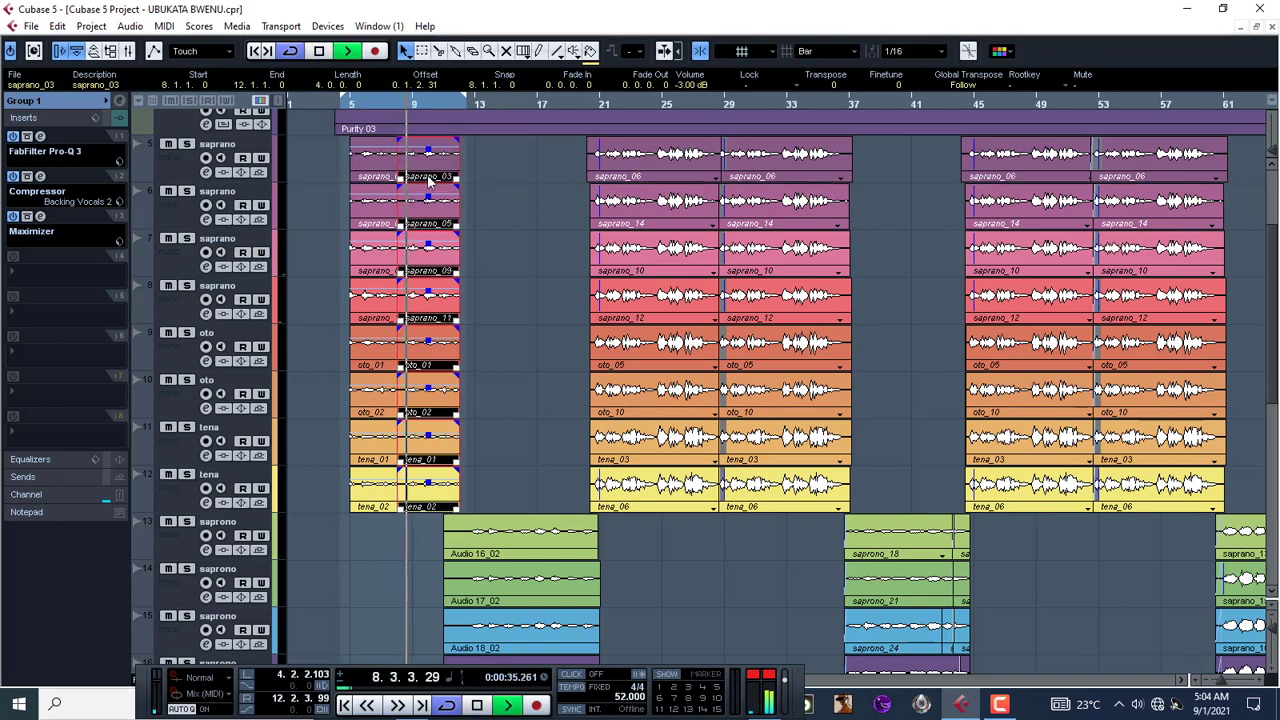
Step: Turn off snapping and move the start edges of the duplicated clips on tracks 5 to 12 slightly later during playback
{"action": "left_click", "coordinate": [706, 56]}
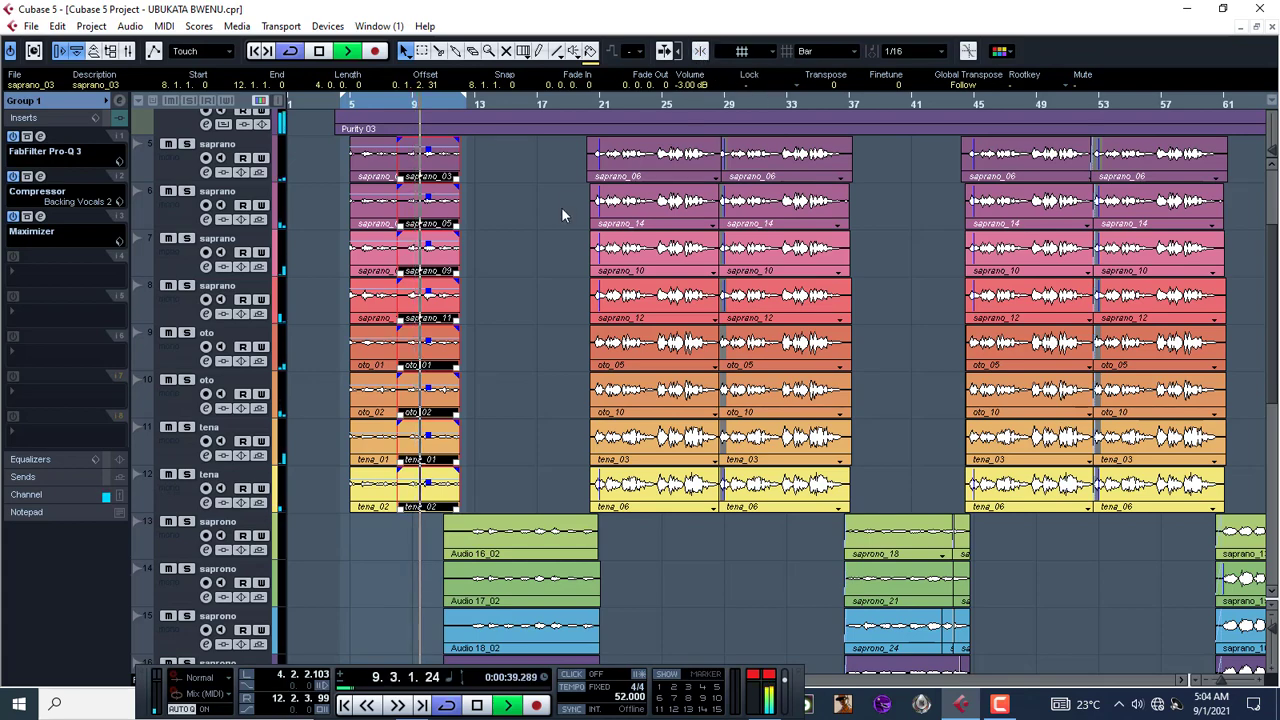
{"action": "key", "text": "h"}
{"action": "key", "text": "h"}
{"action": "key", "text": "h"}
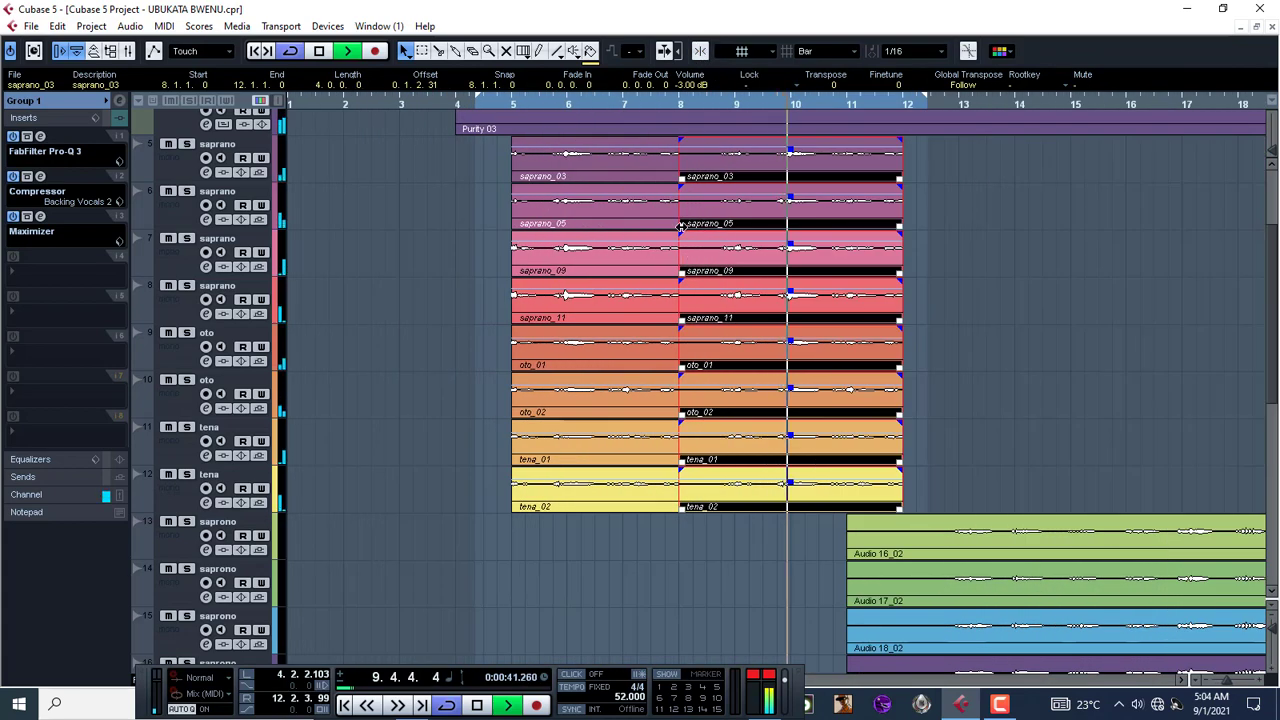
{"action": "left_click_drag", "start_coordinate": [682, 224], "coordinate": [712, 223]}
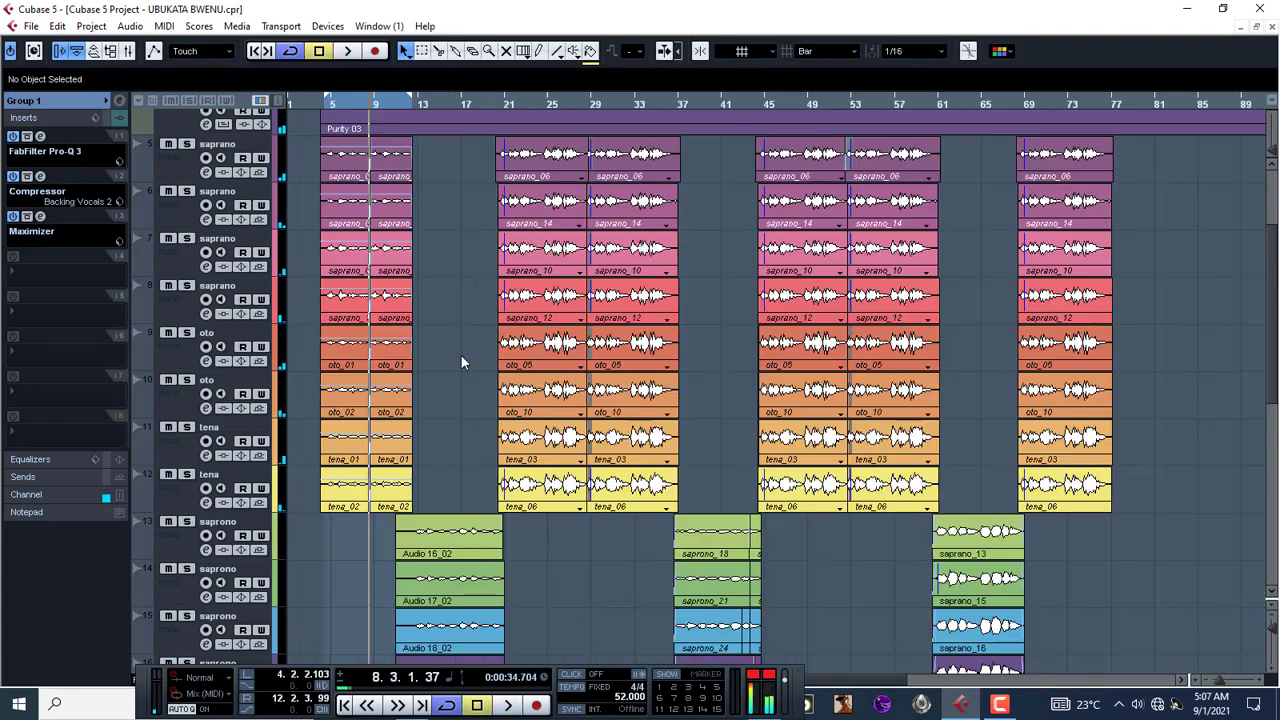
Step: Insert the F6 Stereo equalizer in the fourth insert slot of Group 1
{"action": "left_click", "coordinate": [22, 273]}
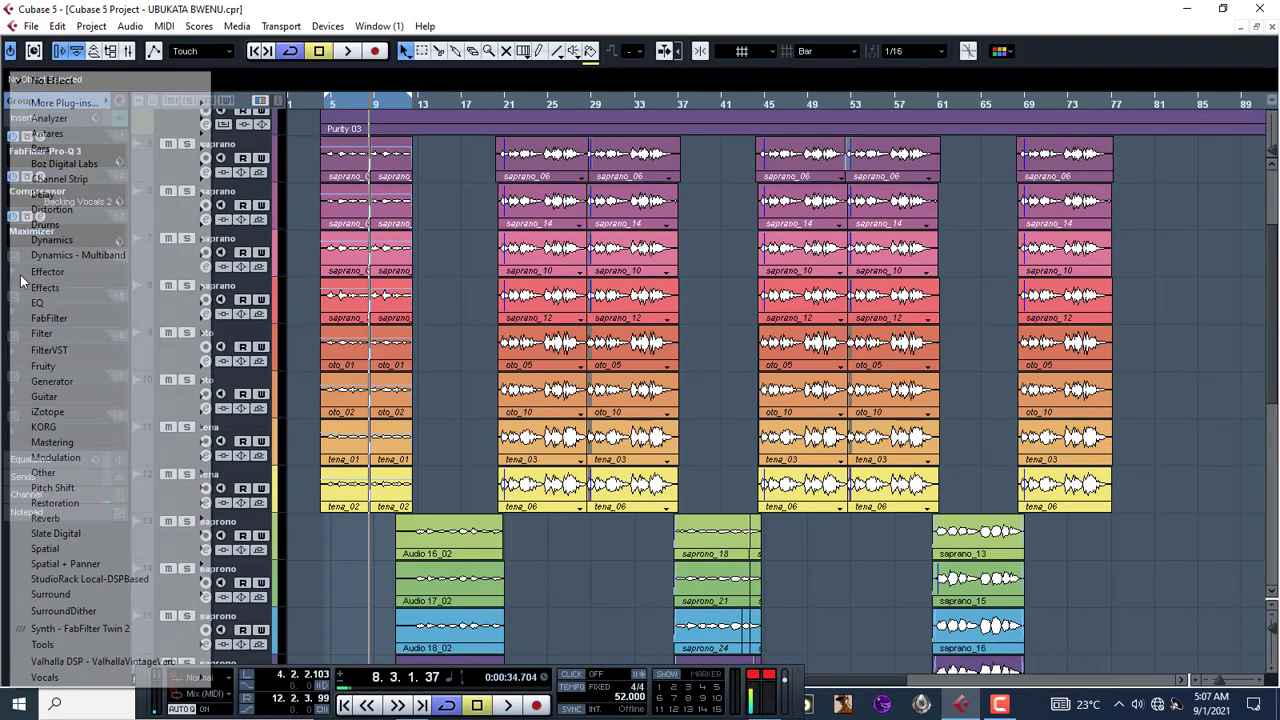
{"action": "left_click", "coordinate": [454, 272]}
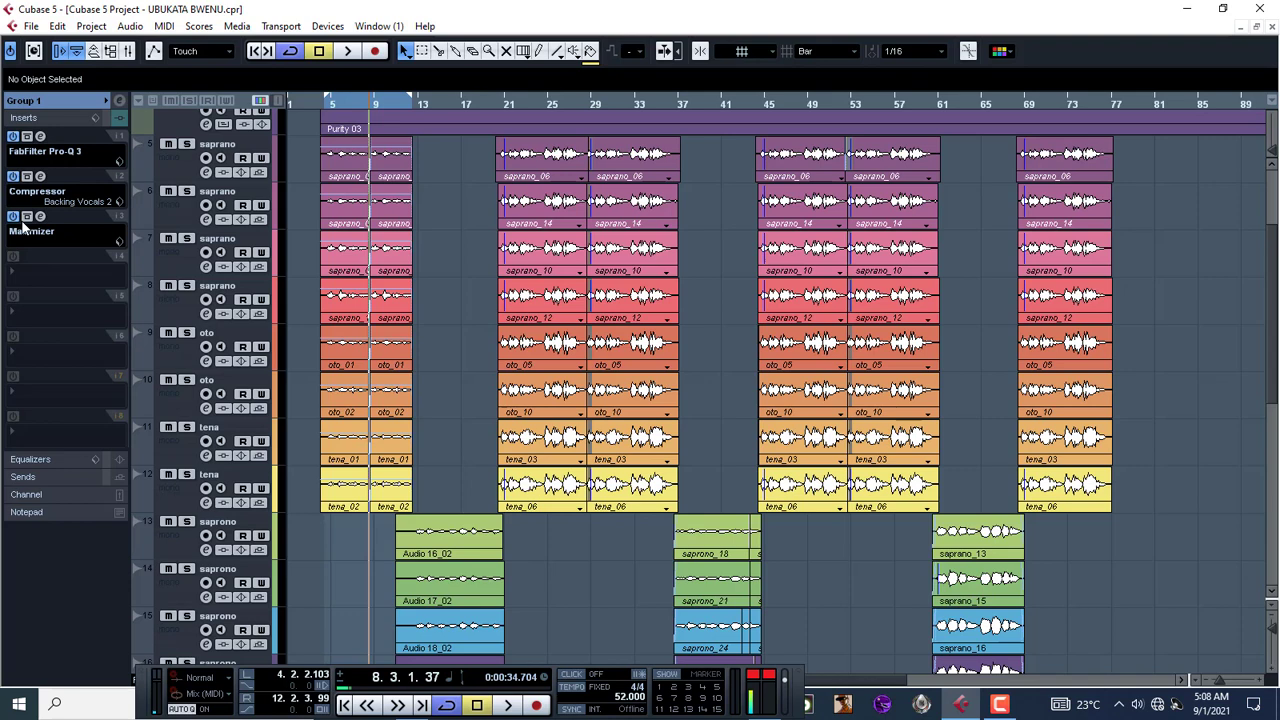
{"action": "left_click", "coordinate": [41, 277]}
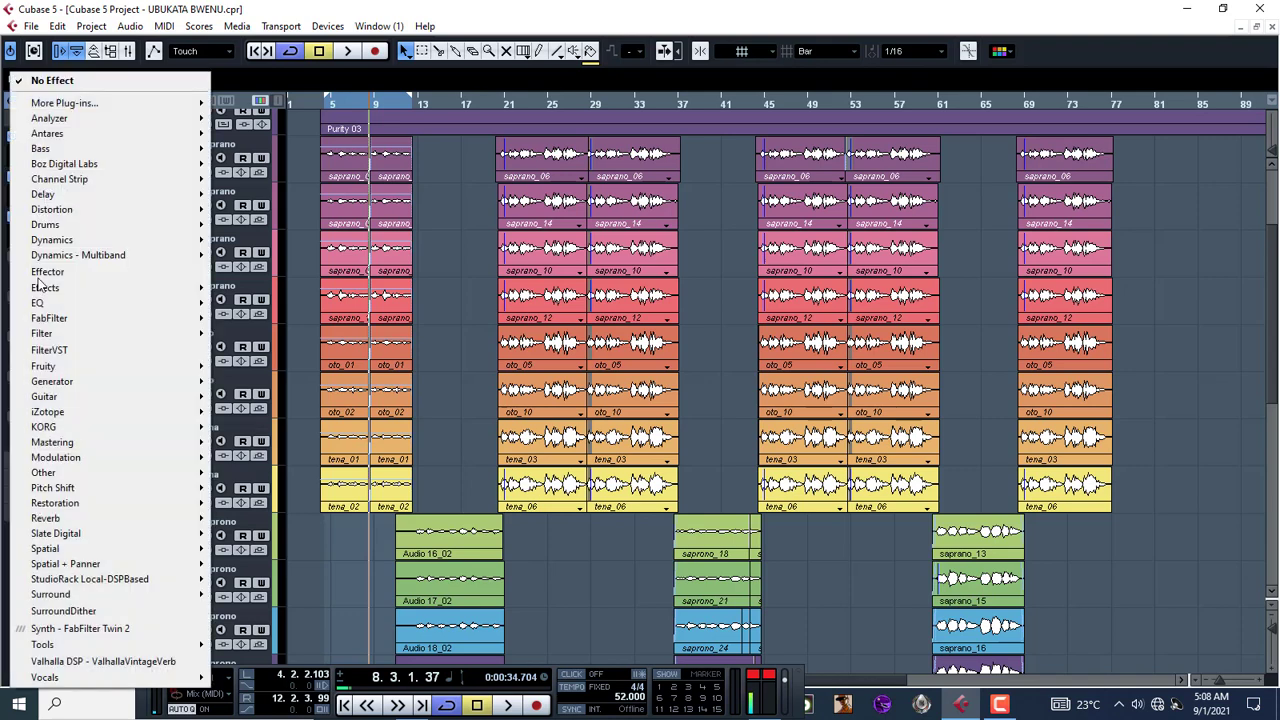
{"action": "mouse_move", "coordinate": [45, 287]}
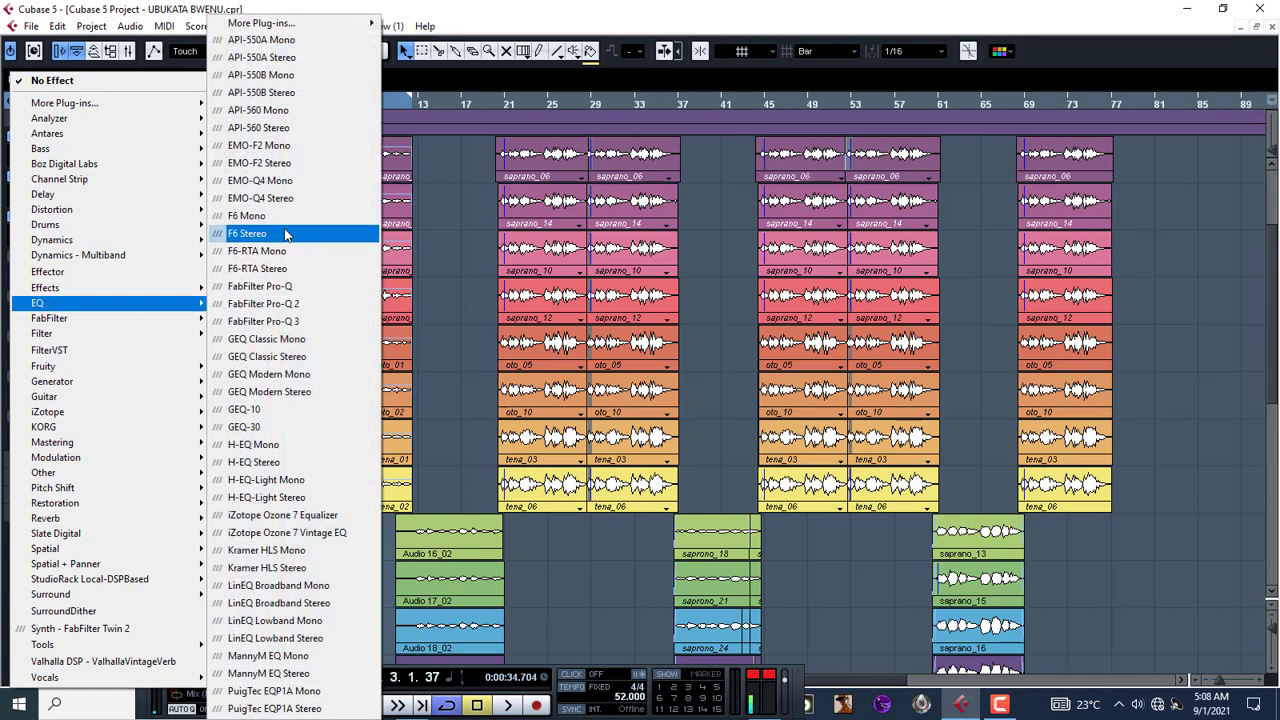
{"action": "left_click", "coordinate": [285, 233]}
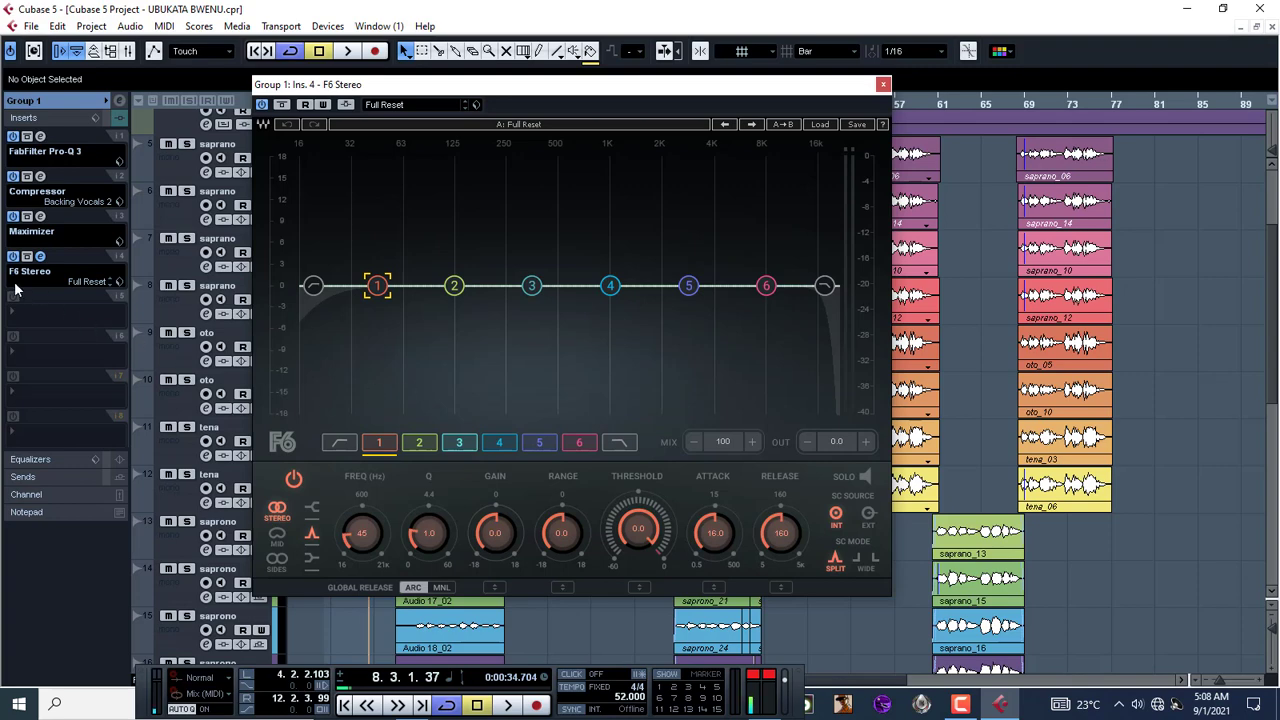
Step: During playback, cut F6 band 2 by about 2.9 dB at 124 Hz and lower its threshold to about -33 dB
{"action": "key", "text": "space"}
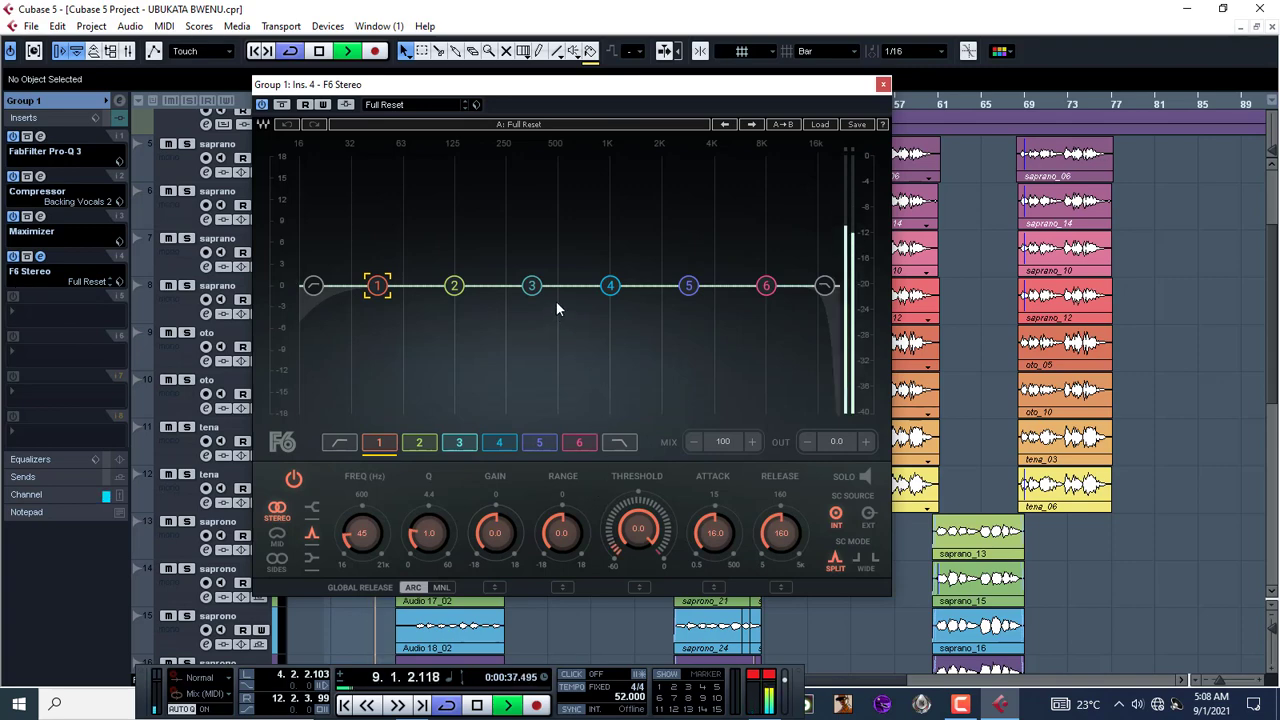
{"action": "mouse_move", "coordinate": [454, 286]}
{"action": "left_mouse_down"}
{"action": "mouse_move", "coordinate": [454, 165]}
{"action": "mouse_move", "coordinate": [454, 305]}
{"action": "left_mouse_up"}
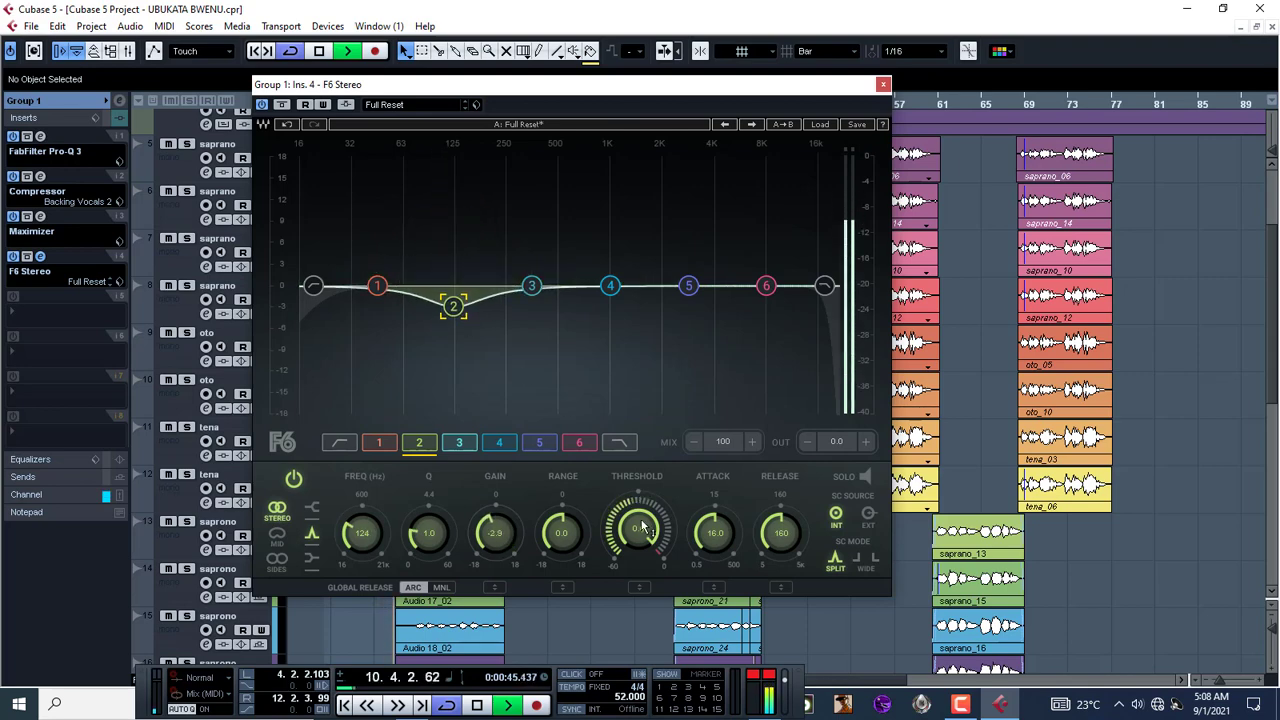
{"action": "left_click_drag", "start_coordinate": [642, 521], "coordinate": [642, 600]}
{"action": "left_click_drag", "start_coordinate": [640, 518], "coordinate": [640, 525]}
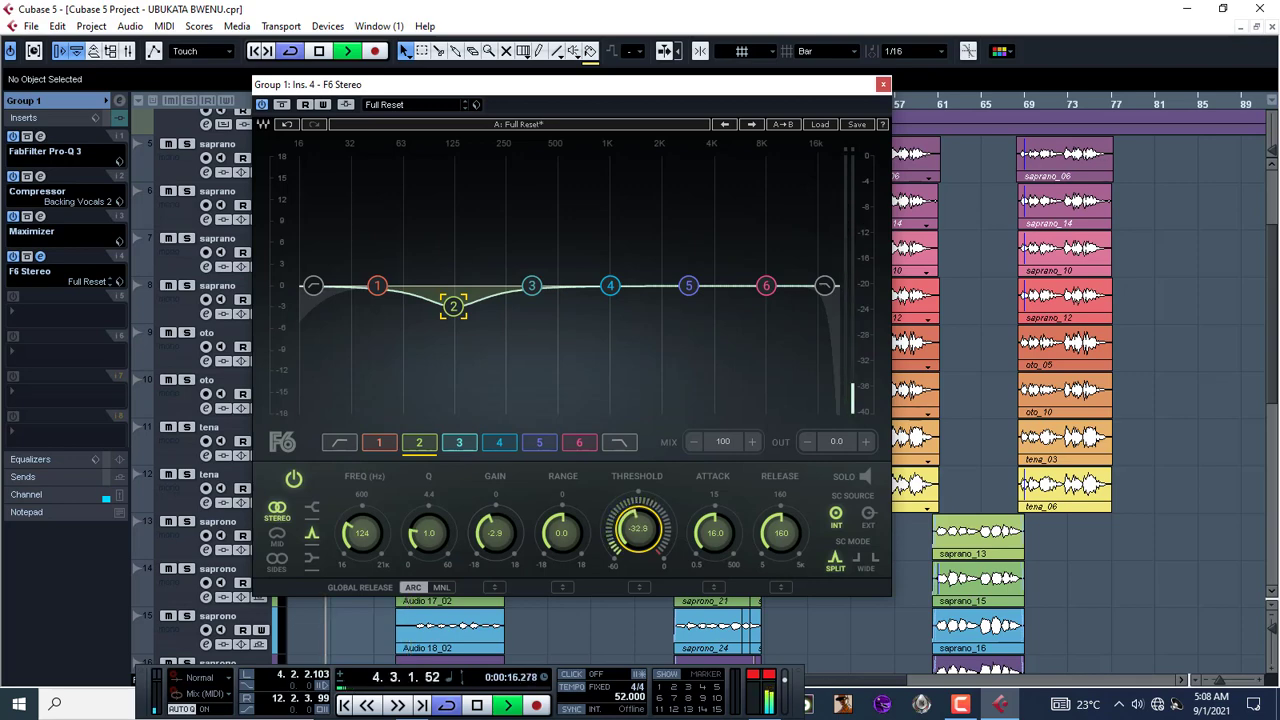
{"action": "left_click_drag", "start_coordinate": [640, 519], "coordinate": [640, 517]}
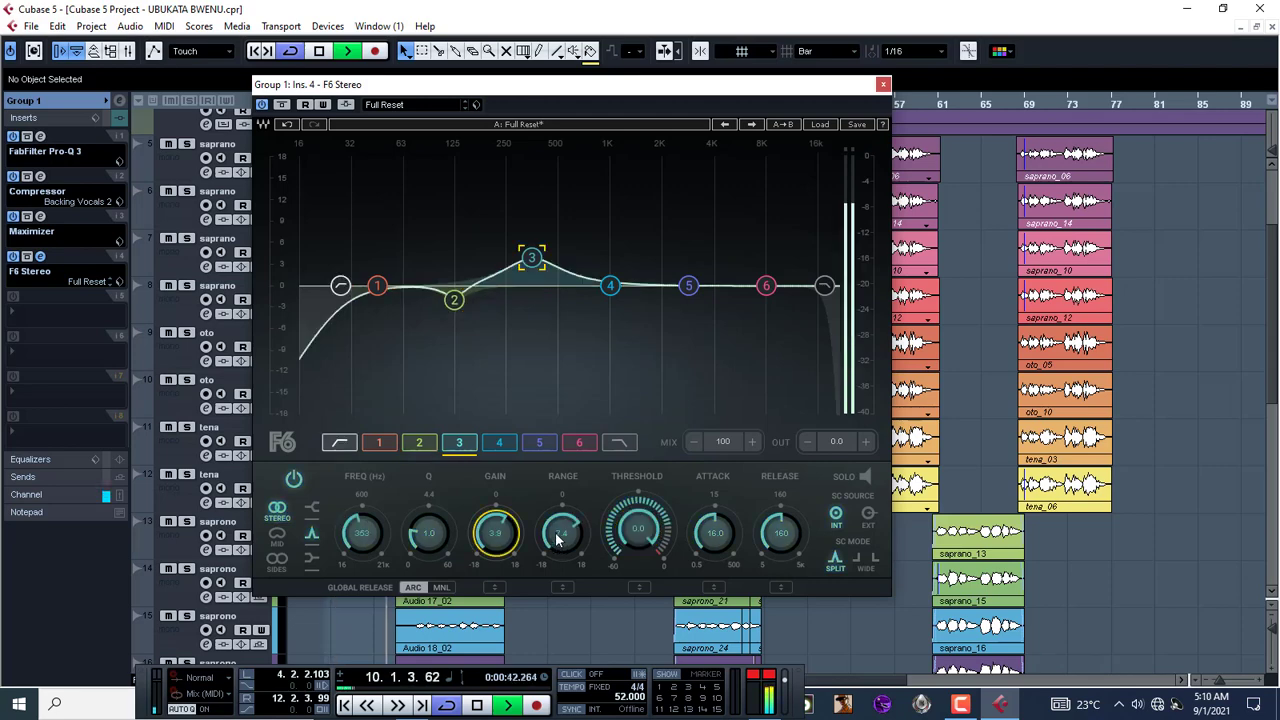
Step: Lower F6 band 3's threshold to about -8.1 dB and readjust its range and gain during playback
{"action": "left_click_drag", "start_coordinate": [562, 532], "coordinate": [638, 552]}
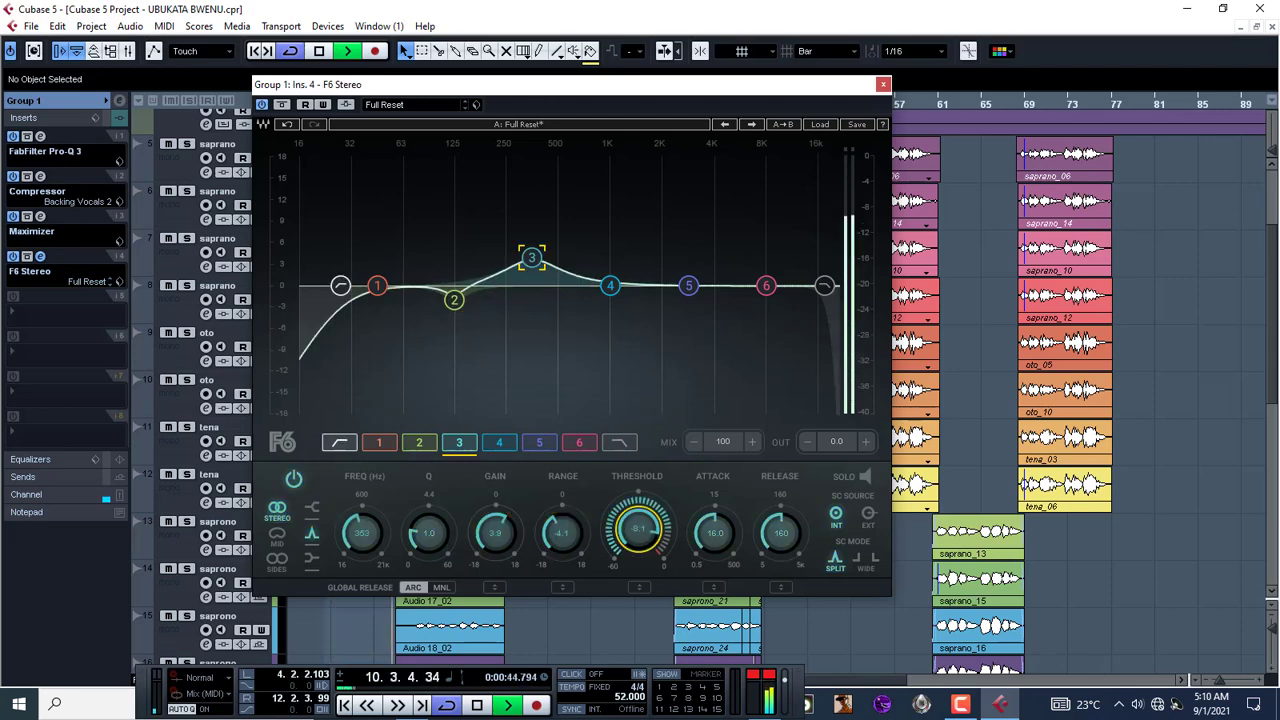
{"action": "left_click_drag", "start_coordinate": [557, 533], "coordinate": [495, 545]}
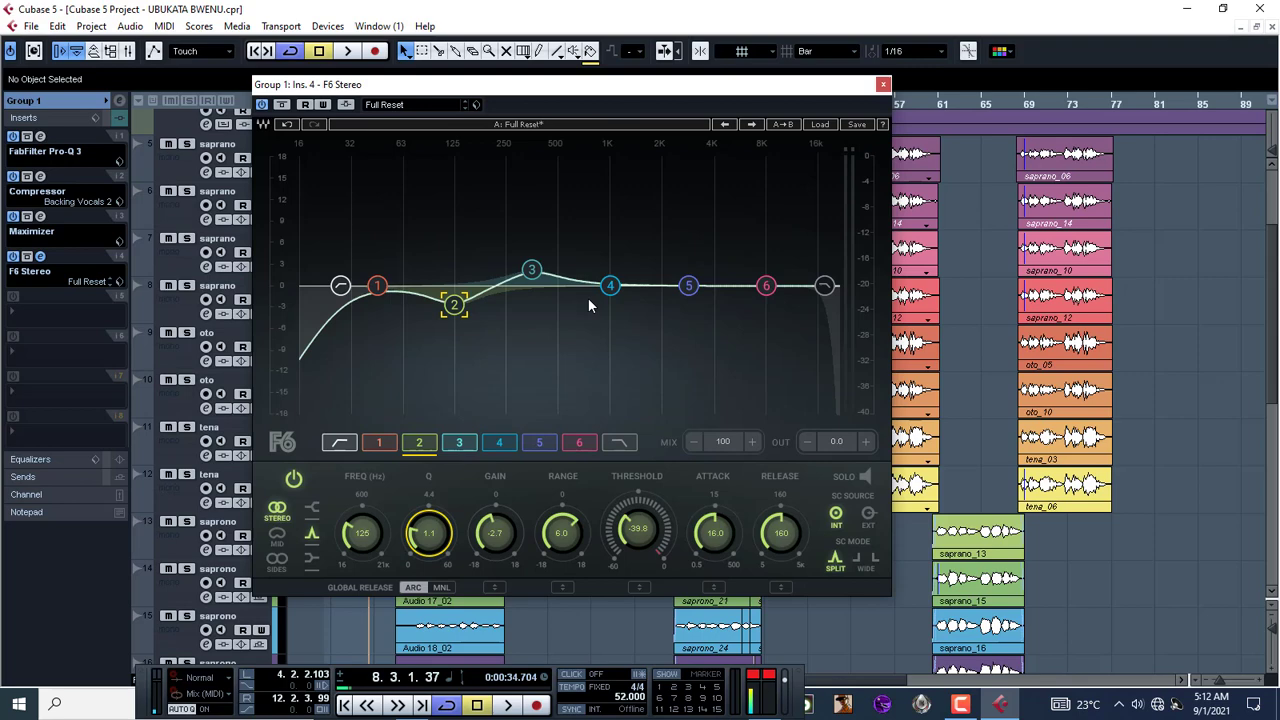
Step: Play the section to audition the F6 equalization, then close and reopen the F6 Stereo window of Group 1
{"action": "key", "text": "space"}
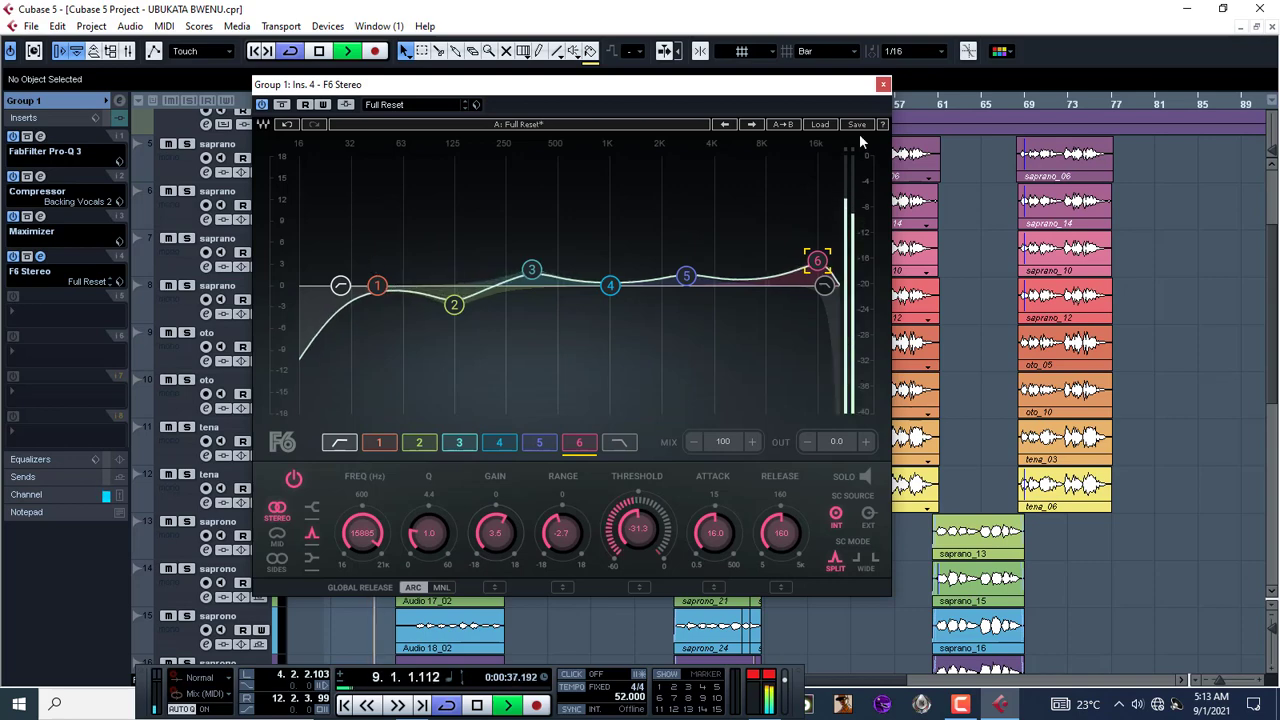
{"action": "left_click", "coordinate": [883, 85]}
{"action": "left_click", "coordinate": [40, 256]}
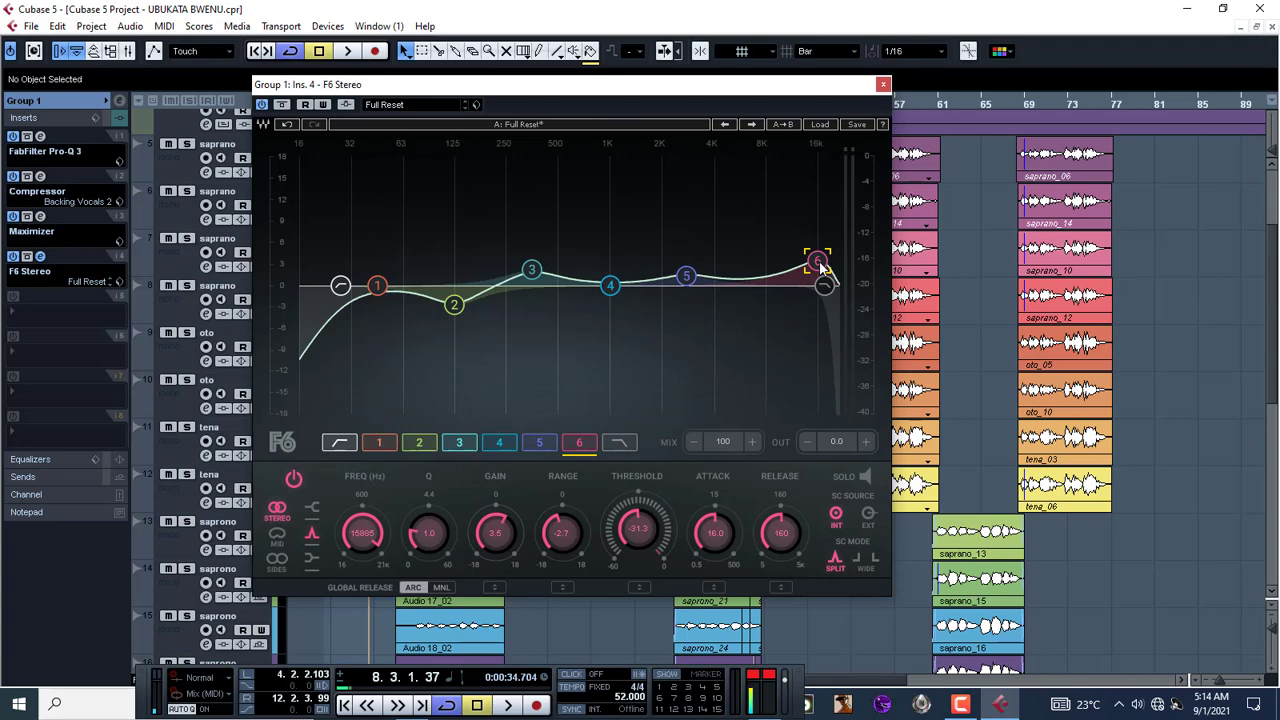
Step: Insert the DeNoiser restoration effect in the fifth insert slot of Group 1
{"action": "left_click", "coordinate": [883, 84]}
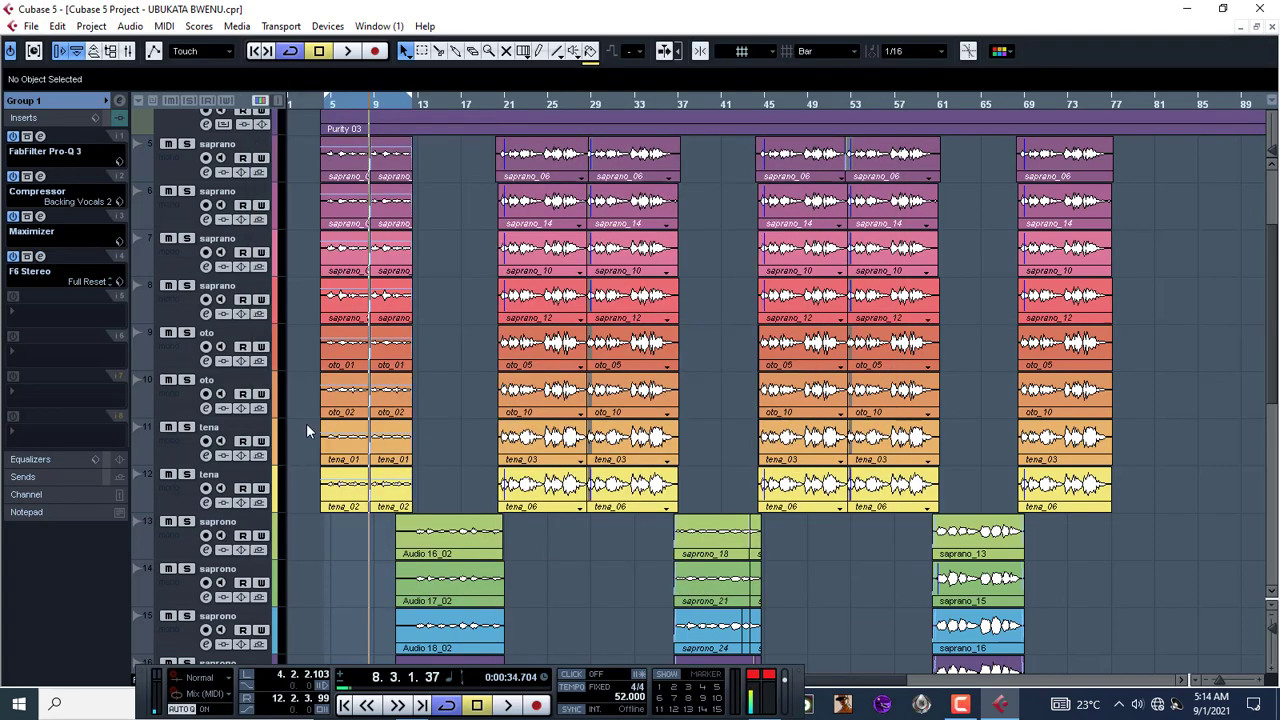
{"action": "left_click", "coordinate": [28, 310]}
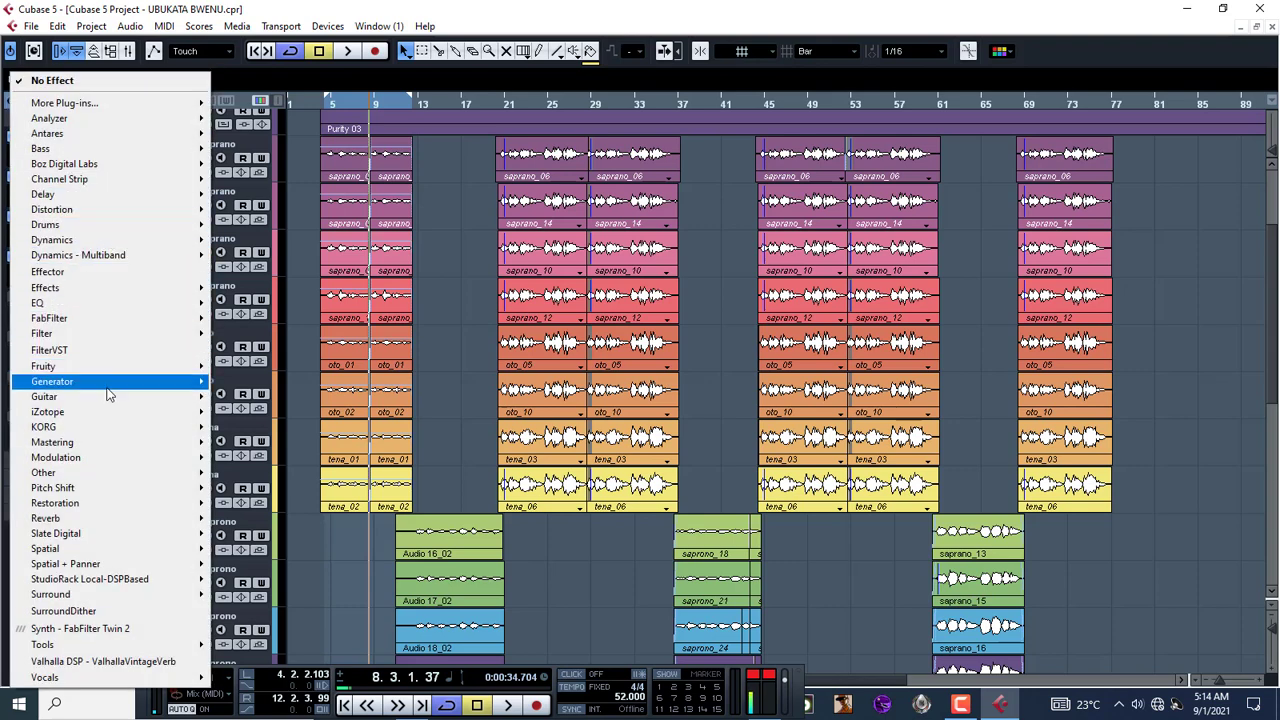
{"action": "mouse_move", "coordinate": [117, 505]}
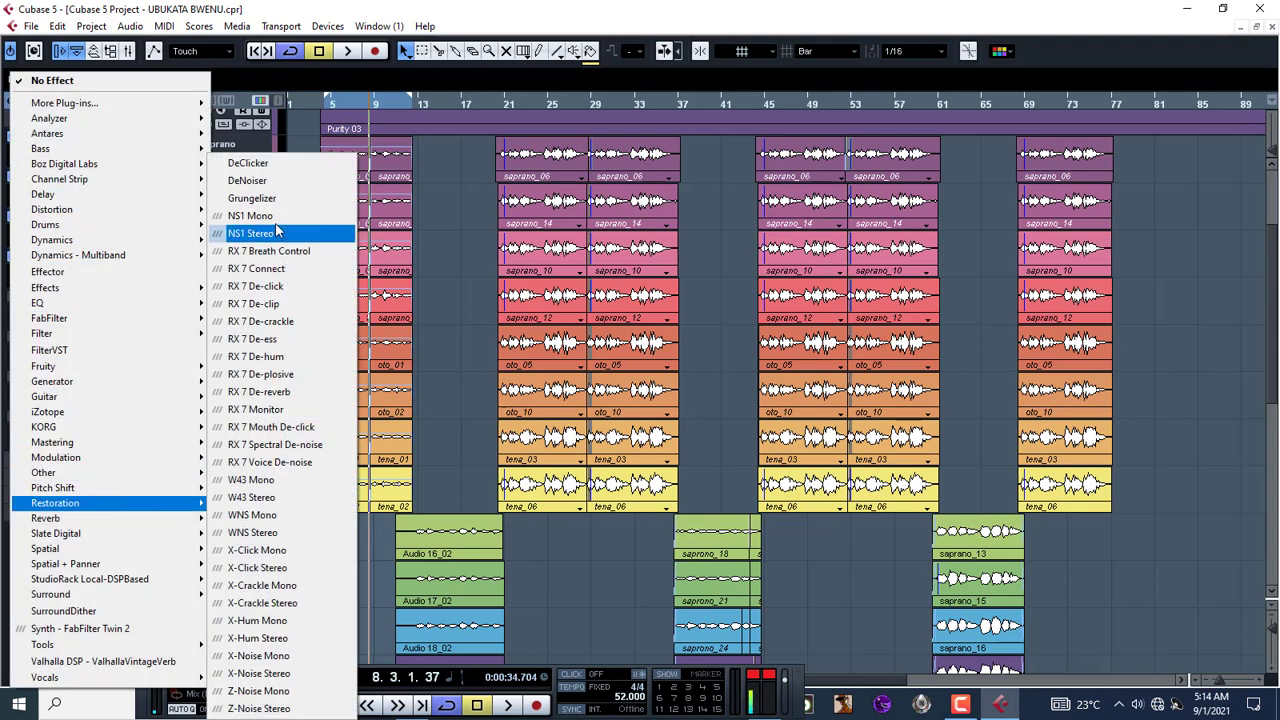
{"action": "left_click", "coordinate": [247, 181]}
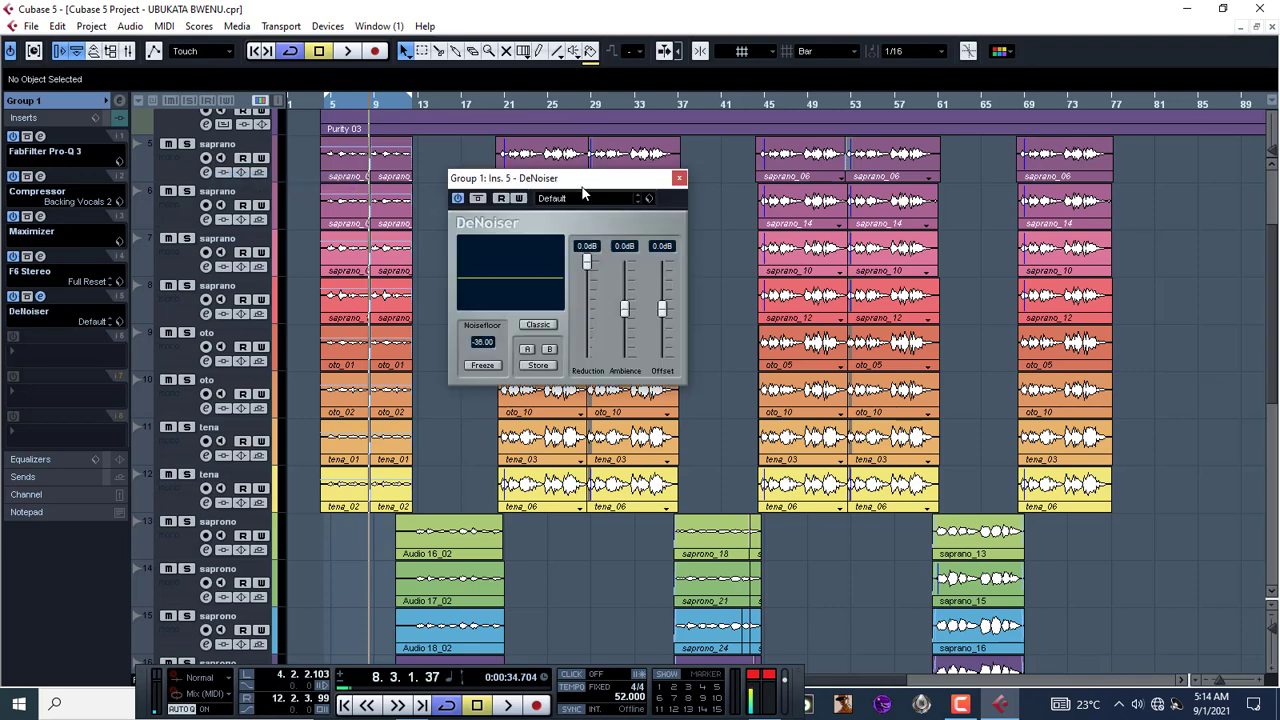
Step: Load DeNoiser's Low preset and set its Offset to 1.5 dB while playing the section
{"action": "left_click", "coordinate": [583, 197]}
{"action": "left_click", "coordinate": [585, 258]}
{"action": "left_click", "coordinate": [458, 198]}
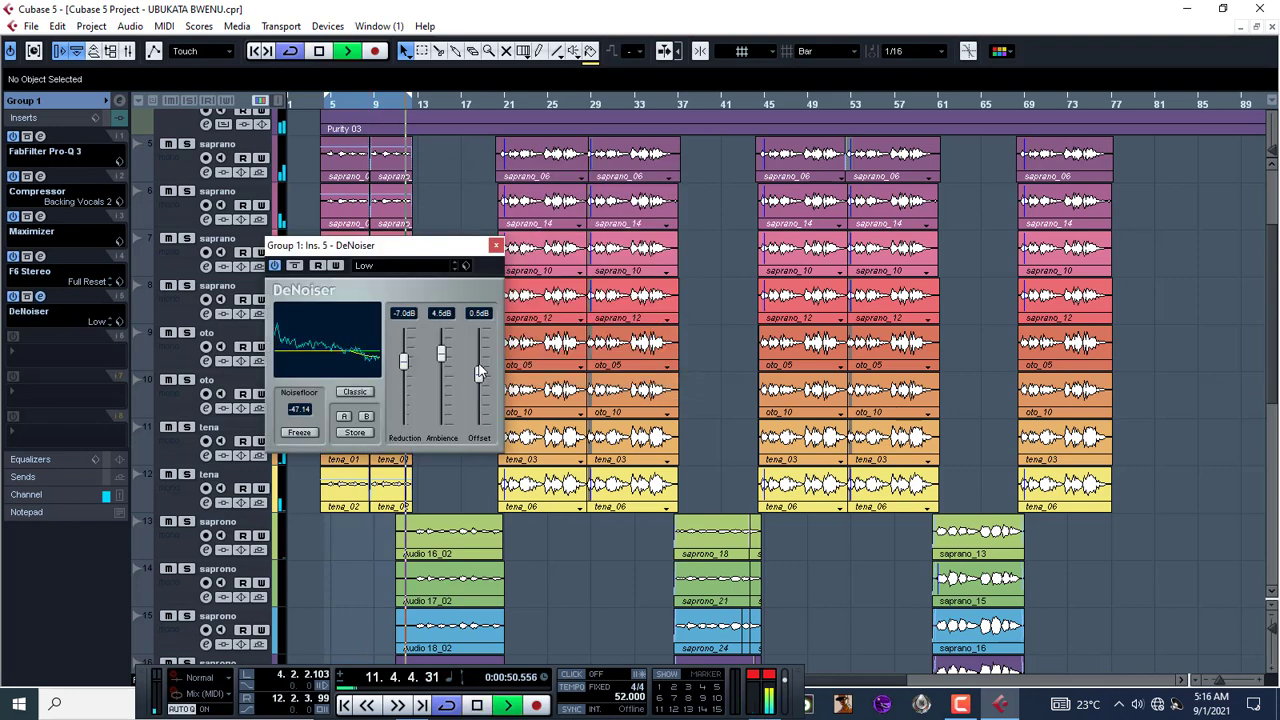
{"action": "left_click_drag", "start_coordinate": [480, 342], "coordinate": [478, 409]}
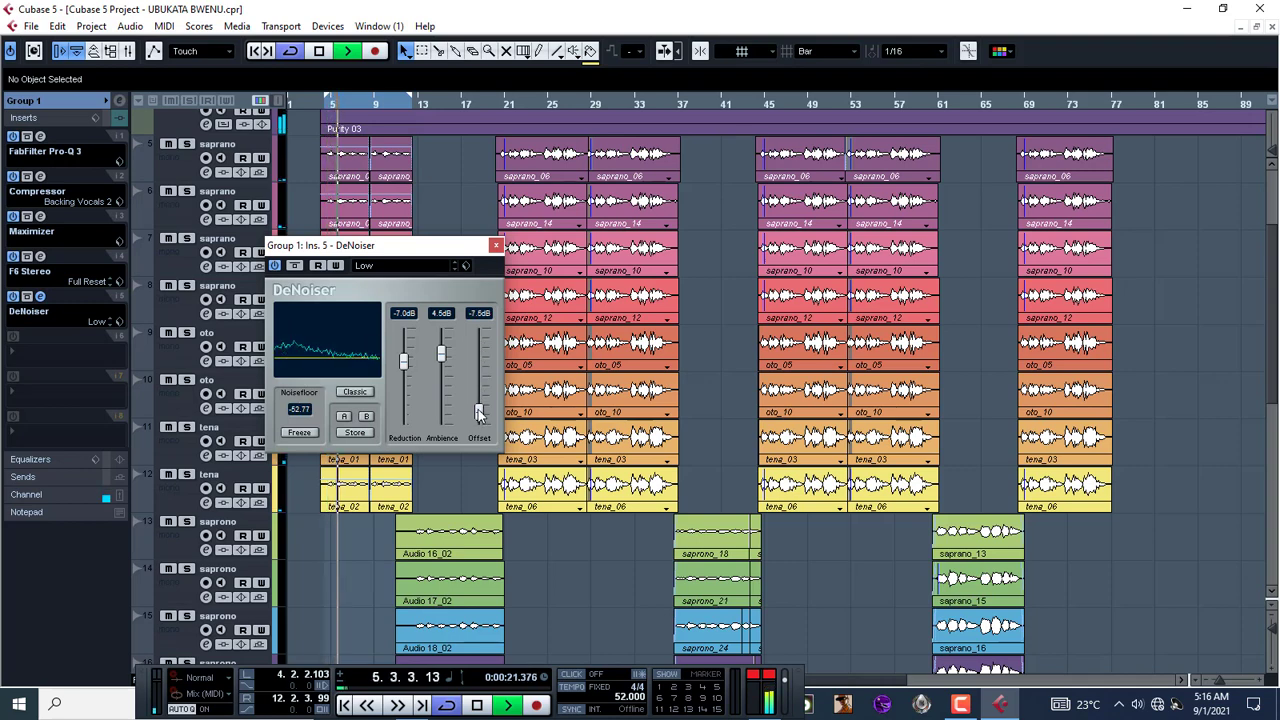
{"action": "left_click_drag", "start_coordinate": [478, 409], "coordinate": [476, 372]}
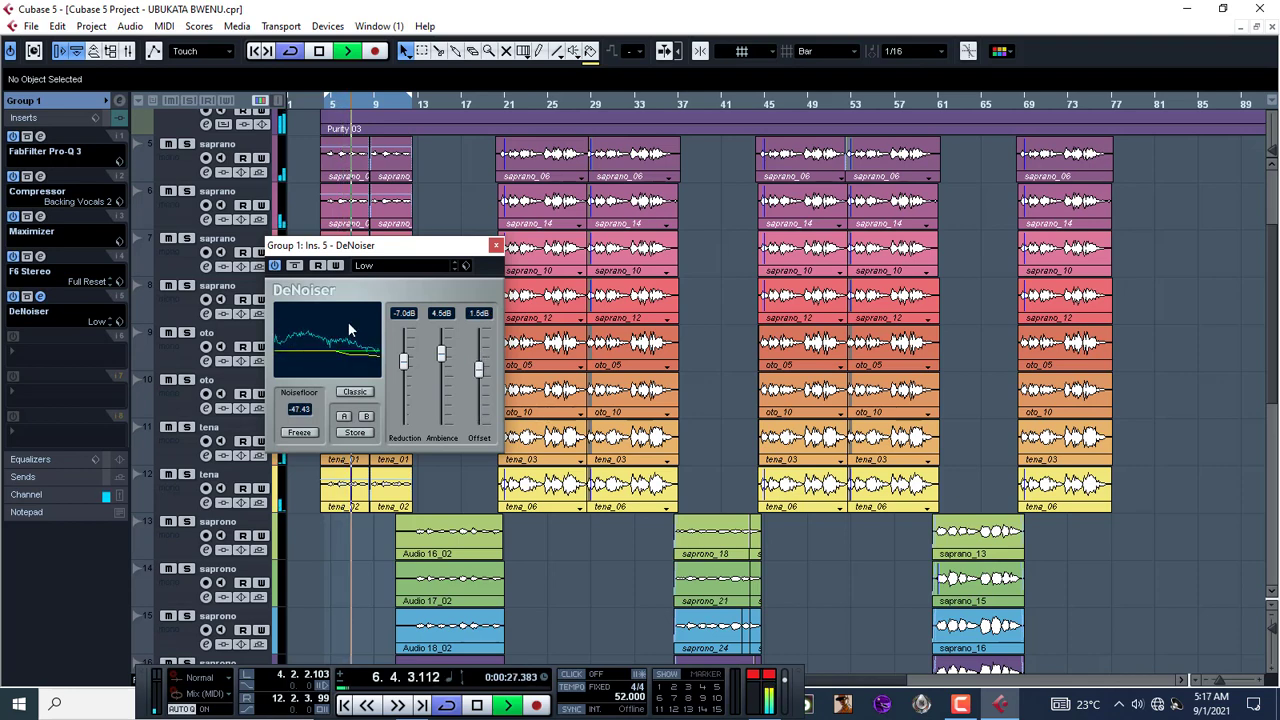
{"action": "key", "text": "space"}
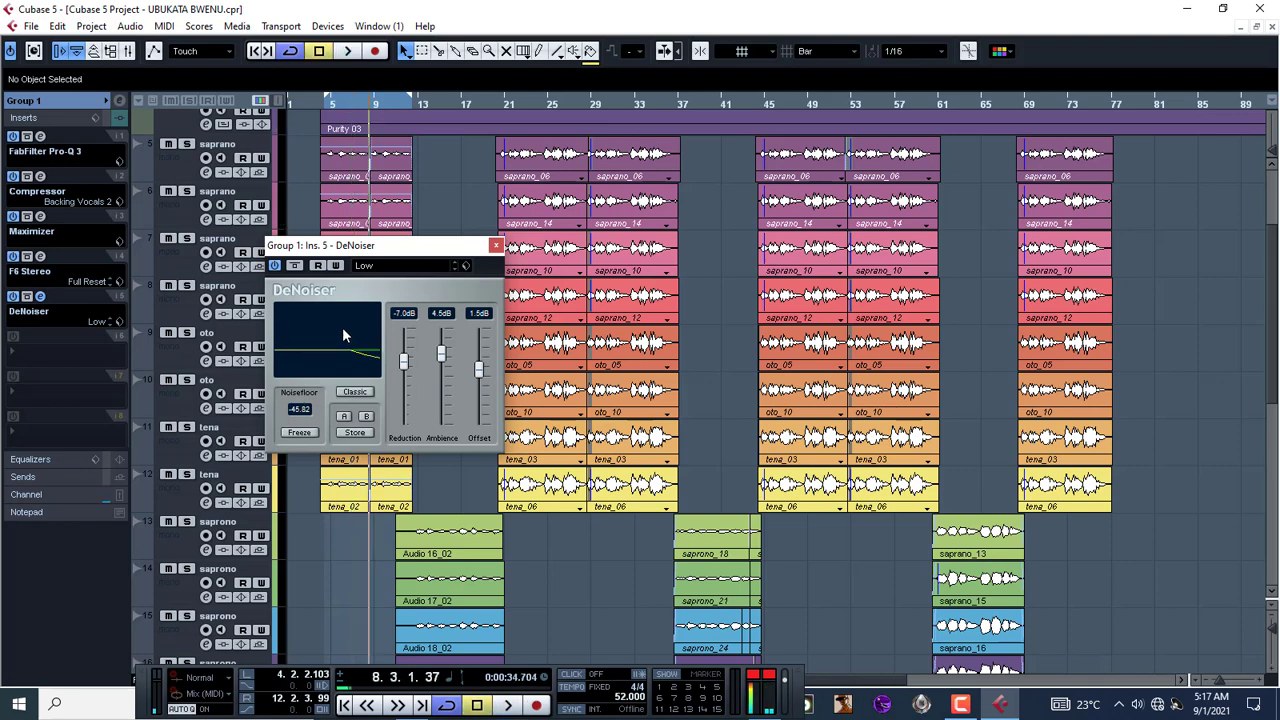
Step: Move DeNoiser to the eighth insert slot of Group 1 and audition the section
{"action": "left_click", "coordinate": [495, 245]}
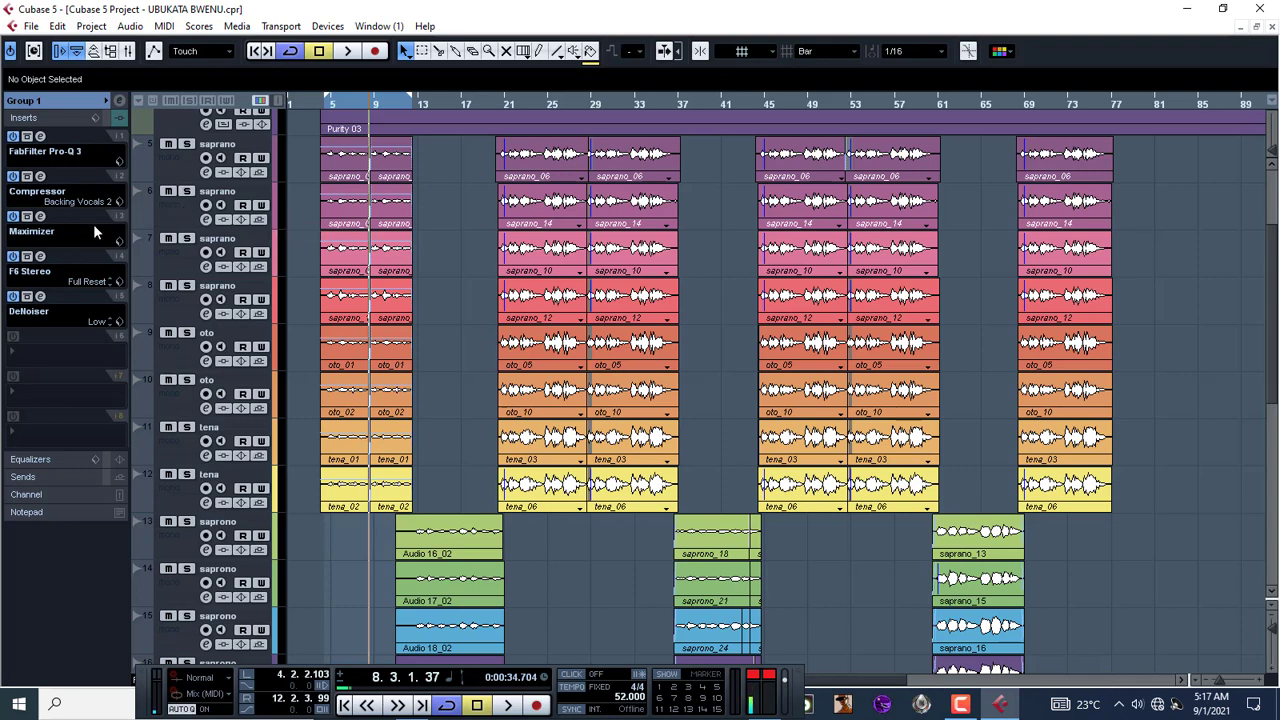
{"action": "left_click", "coordinate": [118, 296]}
{"action": "left_click_drag", "start_coordinate": [95, 448], "coordinate": [97, 412]}
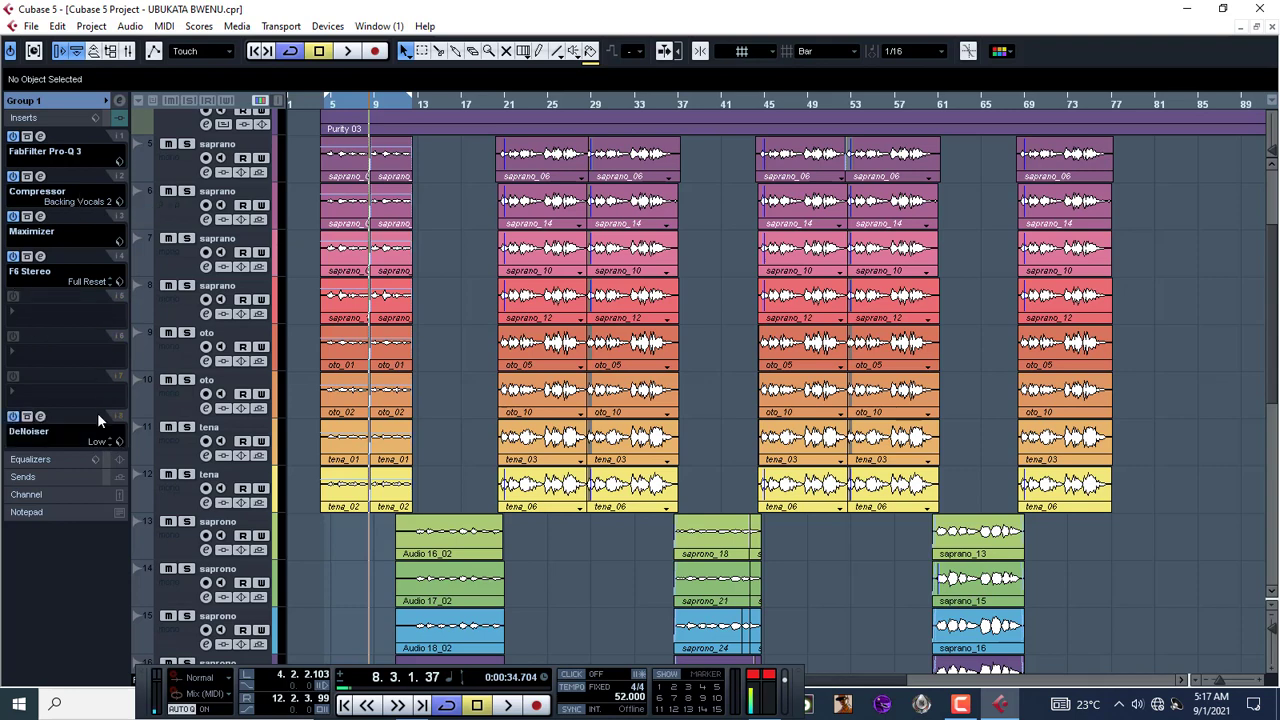
{"action": "key", "text": "space"}
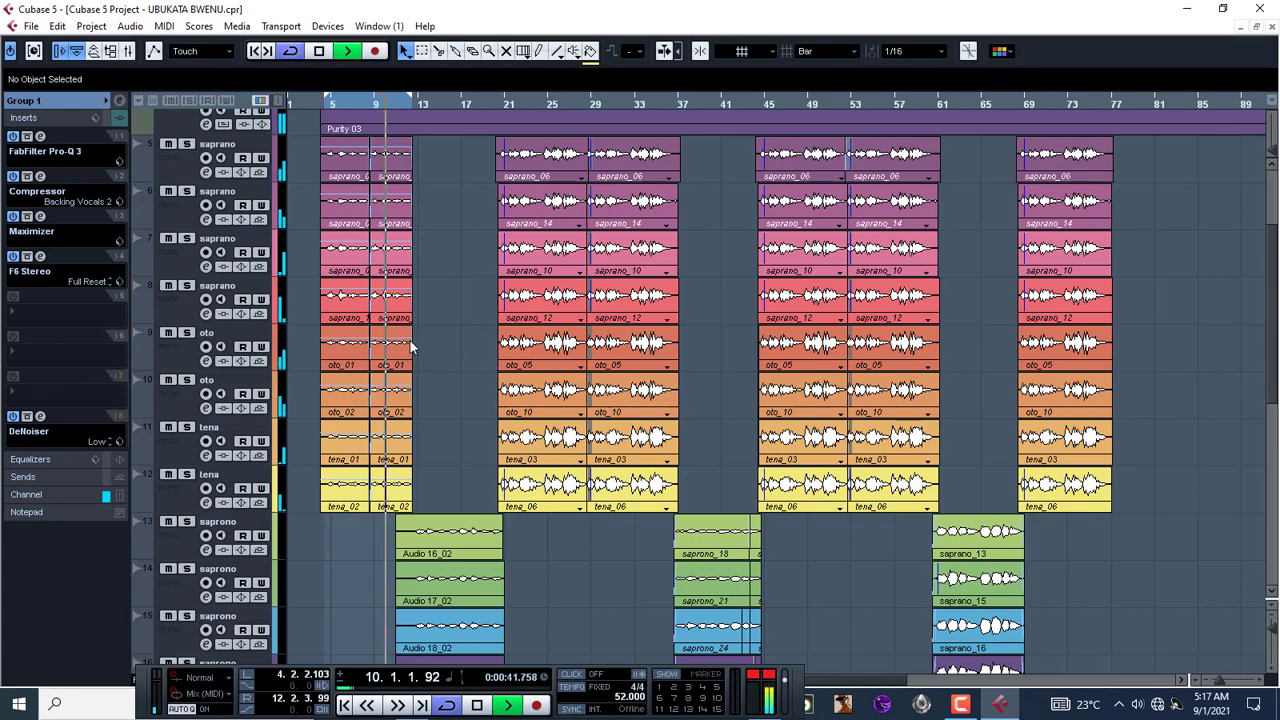
{"action": "key", "text": "space"}
Step: Send Group 1 to FX 1-Reverb A at a level of -14.40 and check the Reverb A settings during playback
{"action": "scroll", "coordinate": [429, 480], "scroll_direction": "down", "scroll_amount": 10}
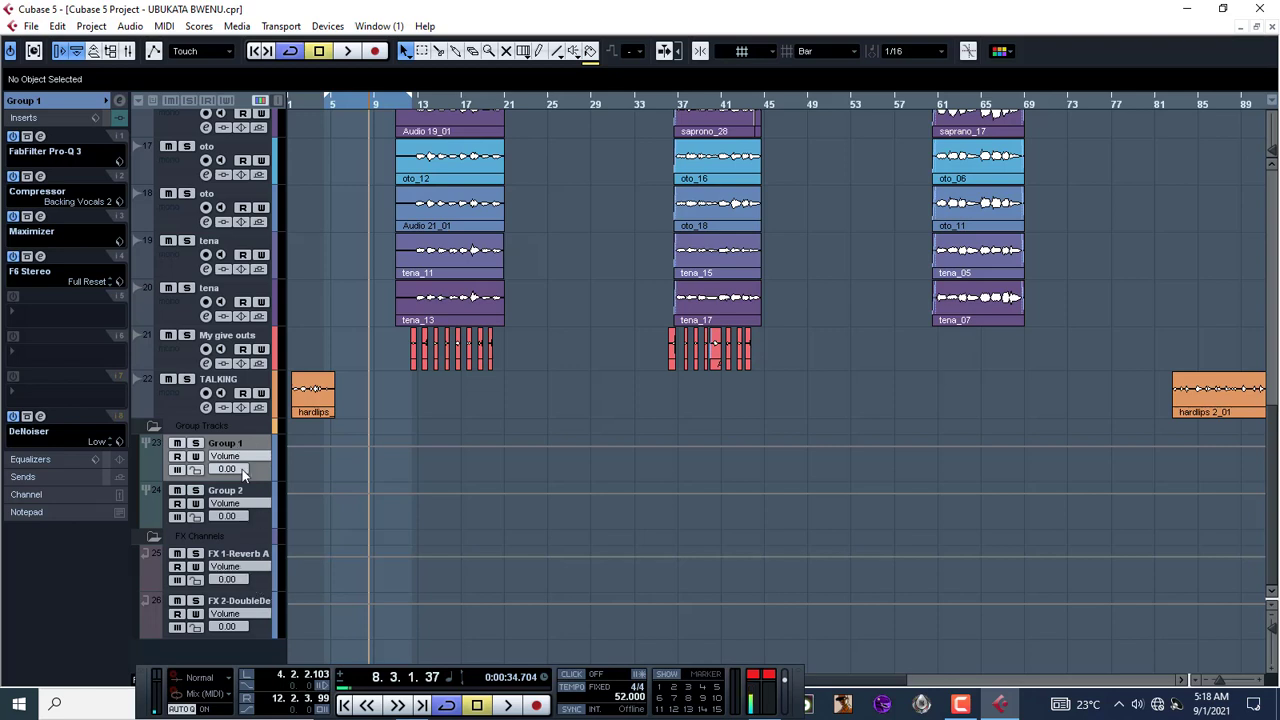
{"action": "left_click", "coordinate": [45, 470]}
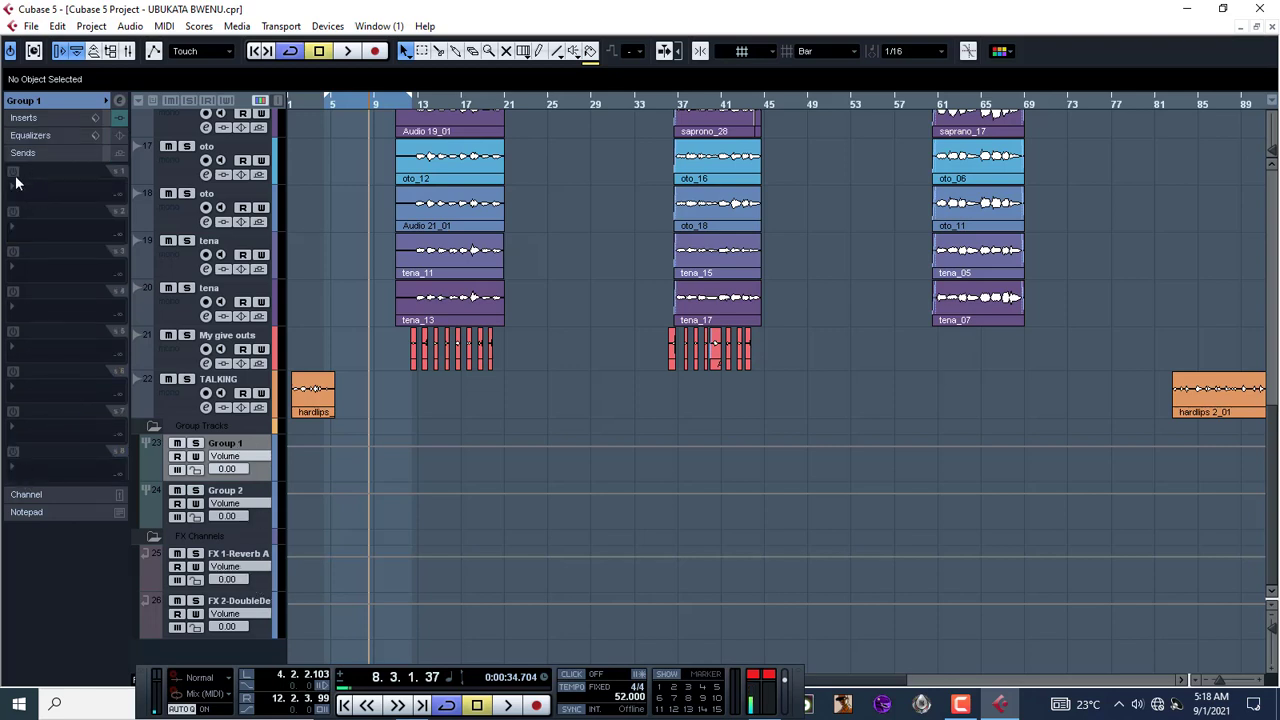
{"action": "left_click", "coordinate": [22, 192]}
{"action": "left_click", "coordinate": [35, 226]}
{"action": "left_click", "coordinate": [12, 200]}
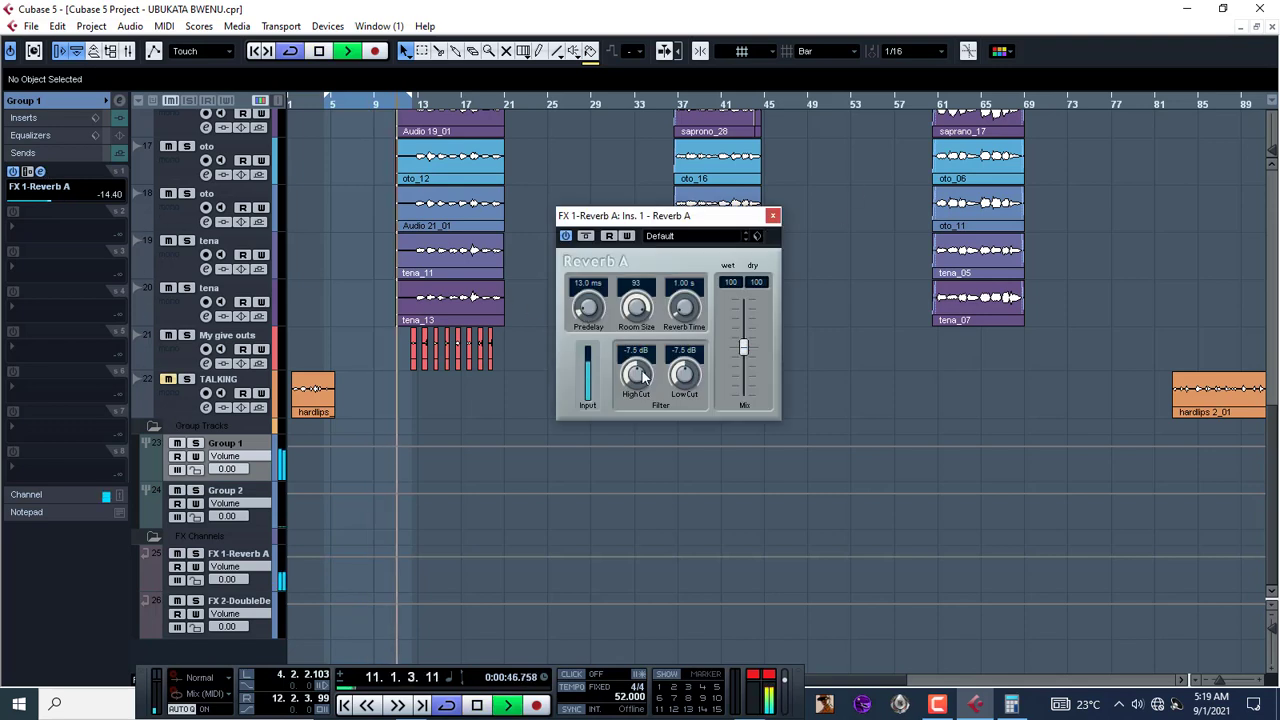
{"action": "left_click", "coordinate": [772, 215]}
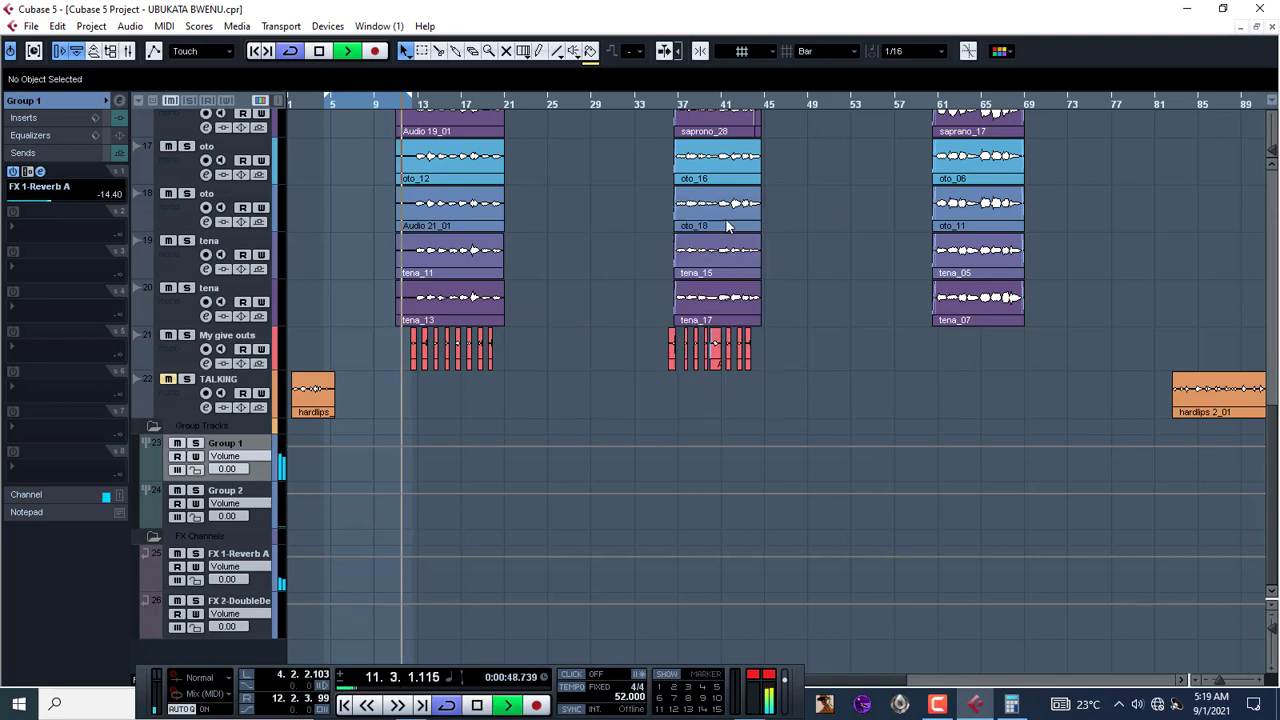
Step: Insert FabFilter Pro-Q 3 in the second insert slot of the FX 1-Reverb A channel
{"action": "left_click", "coordinate": [262, 578]}
{"action": "left_click", "coordinate": [22, 195]}
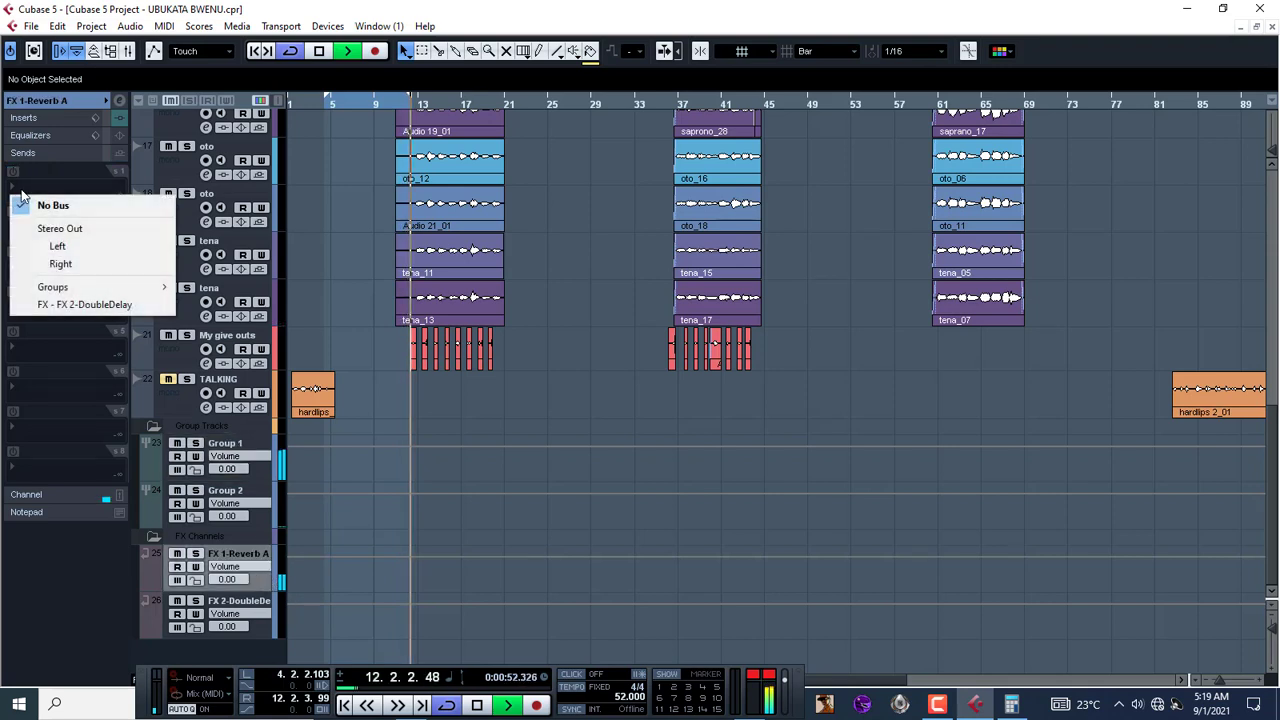
{"action": "left_click", "coordinate": [24, 118]}
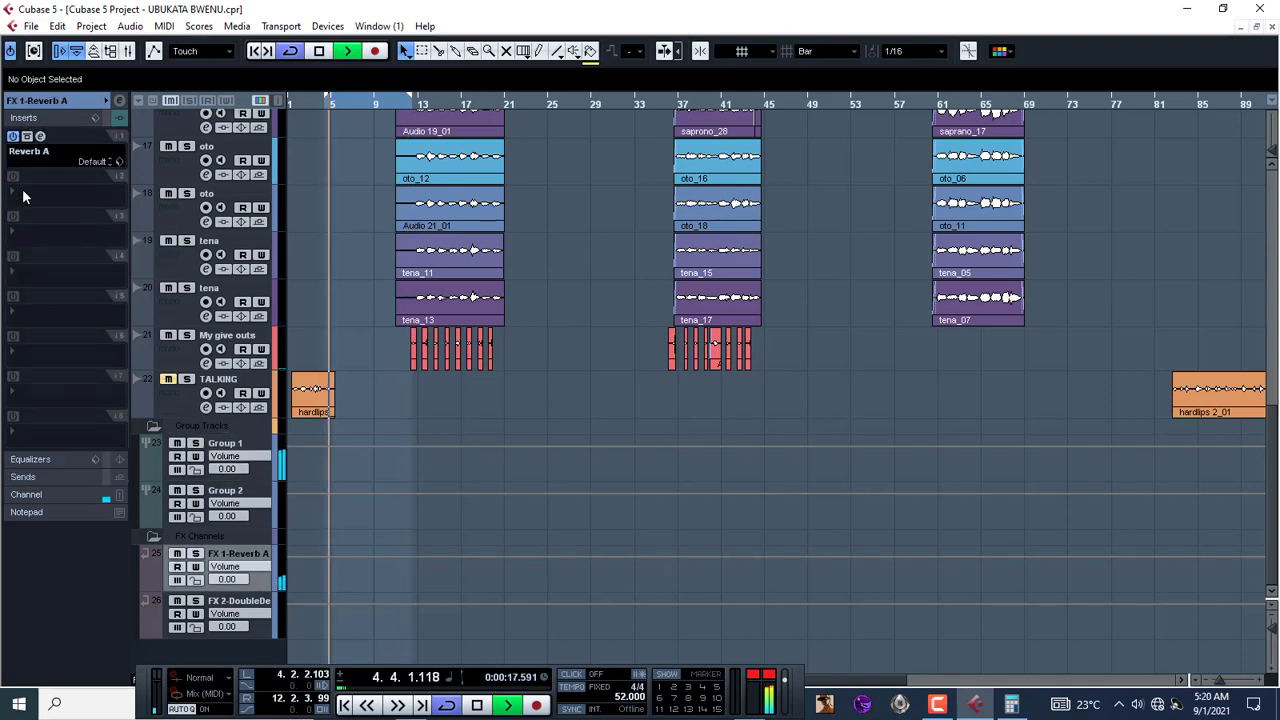
{"action": "left_click", "coordinate": [24, 198]}
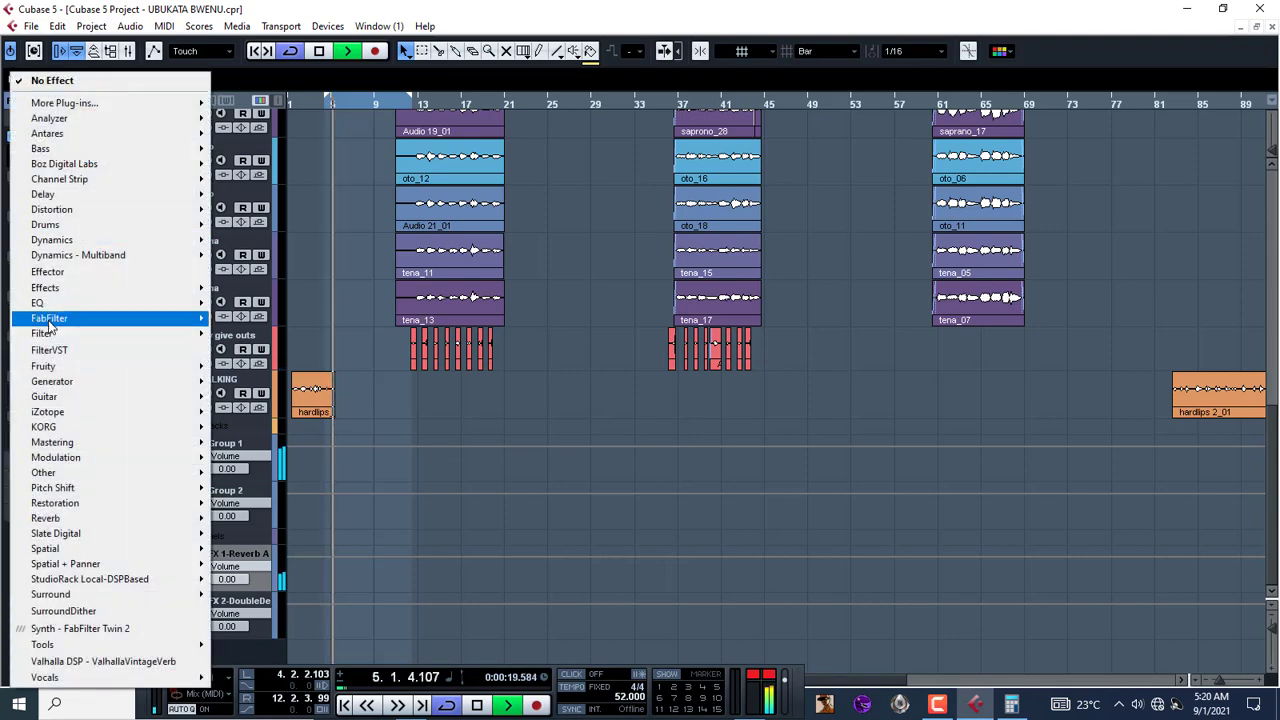
{"action": "mouse_move", "coordinate": [48, 310]}
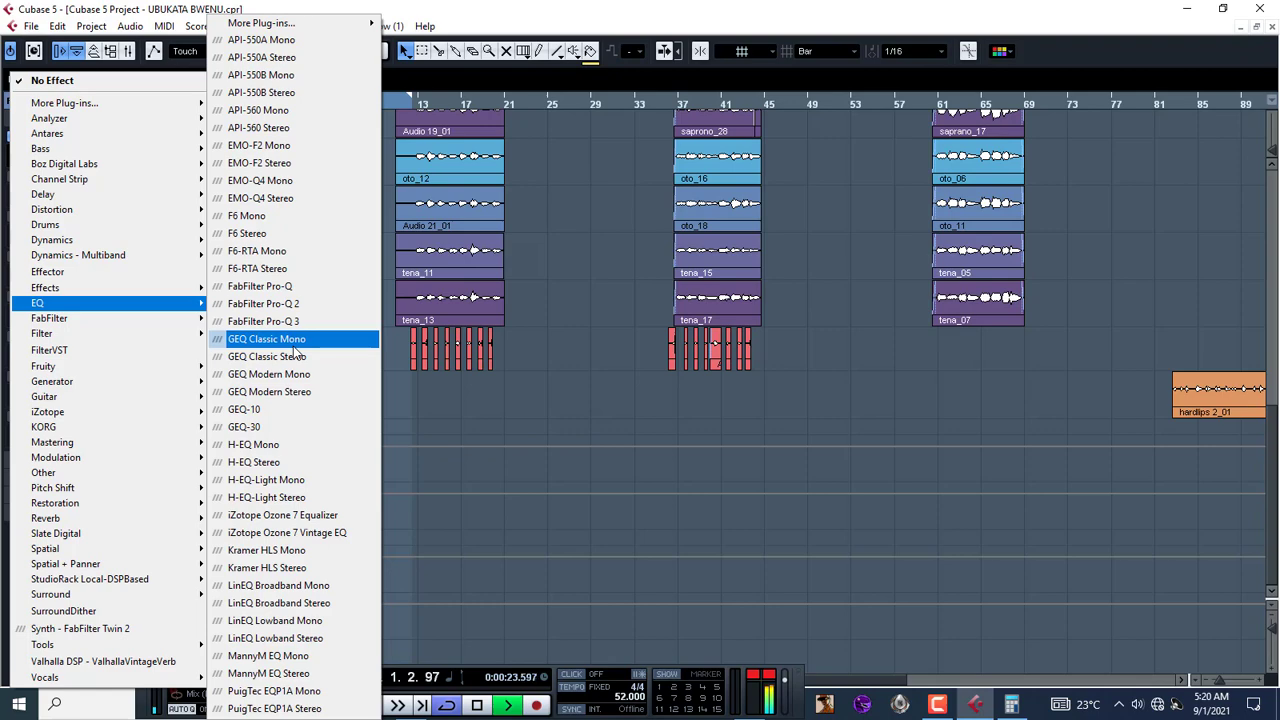
{"action": "left_click", "coordinate": [292, 323]}
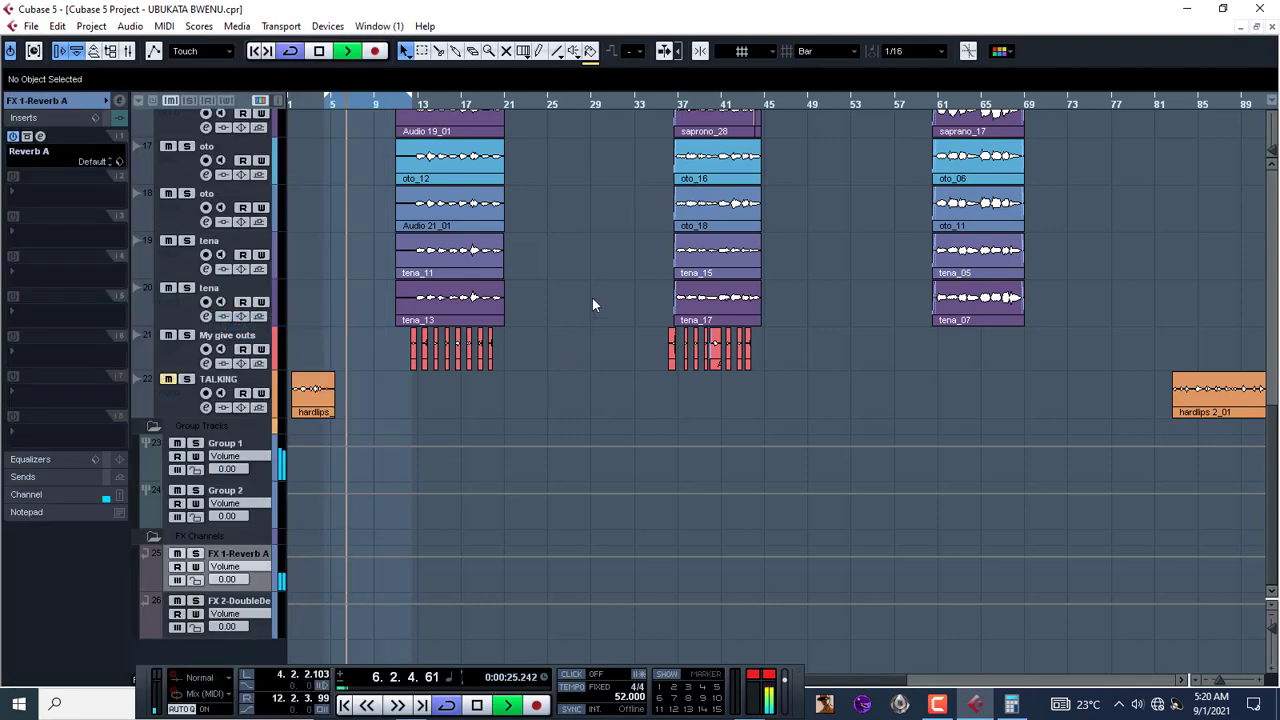
Step: Add a Pro-Q 3 bell boost of about 1.7 dB at about 5 kHz on the reverb channel during playback
{"action": "left_click_drag", "start_coordinate": [737, 393], "coordinate": [832, 362]}
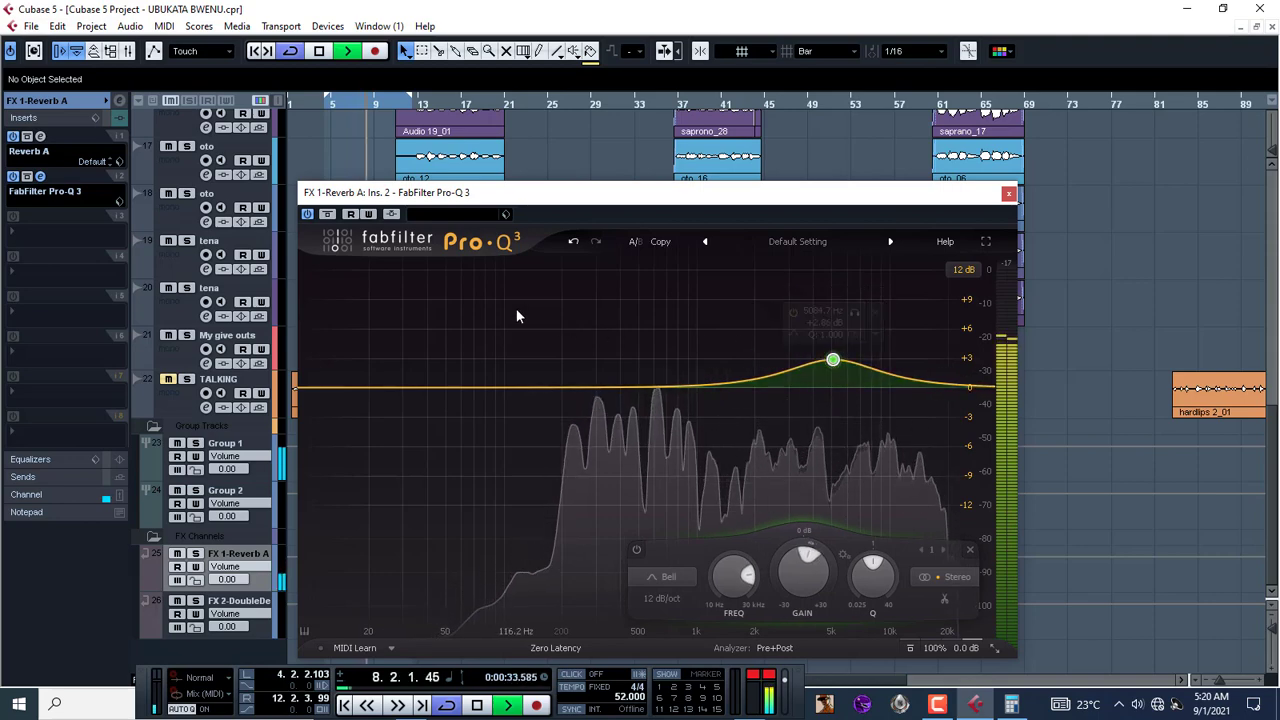
{"action": "left_click_drag", "start_coordinate": [833, 360], "coordinate": [832, 371]}
{"action": "key", "text": "space"}
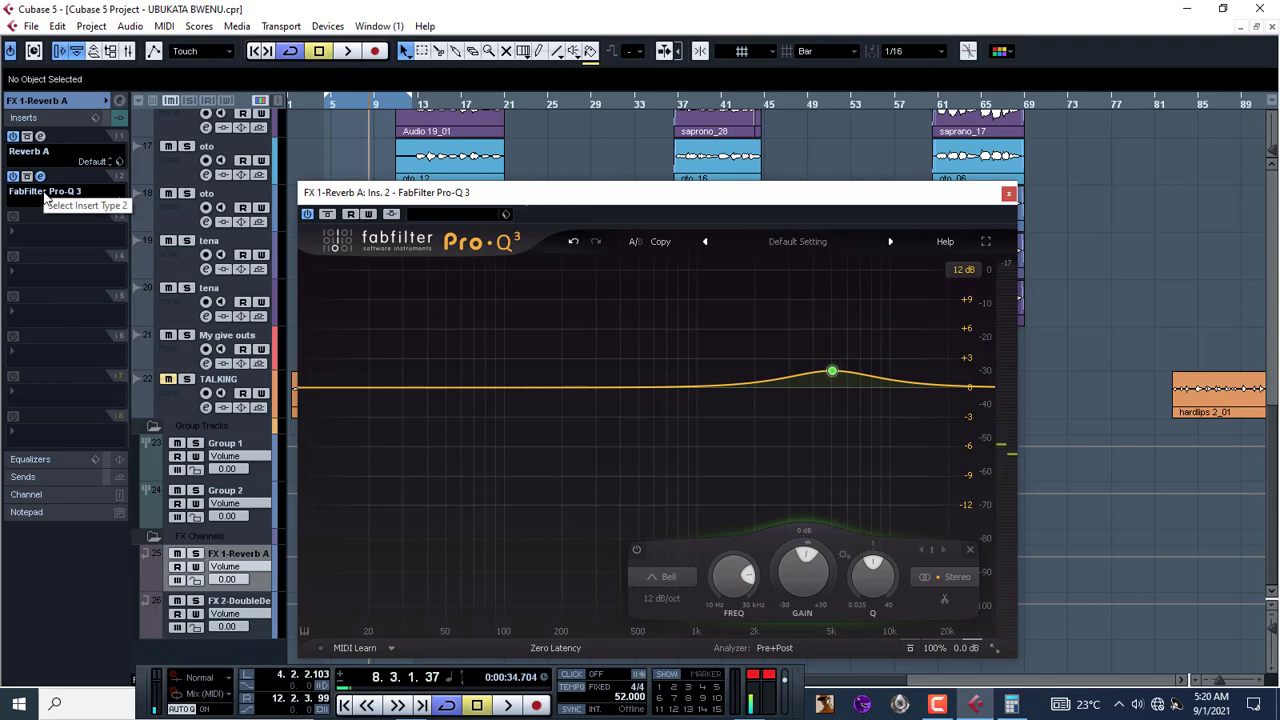
{"action": "mouse_move", "coordinate": [834, 368]}
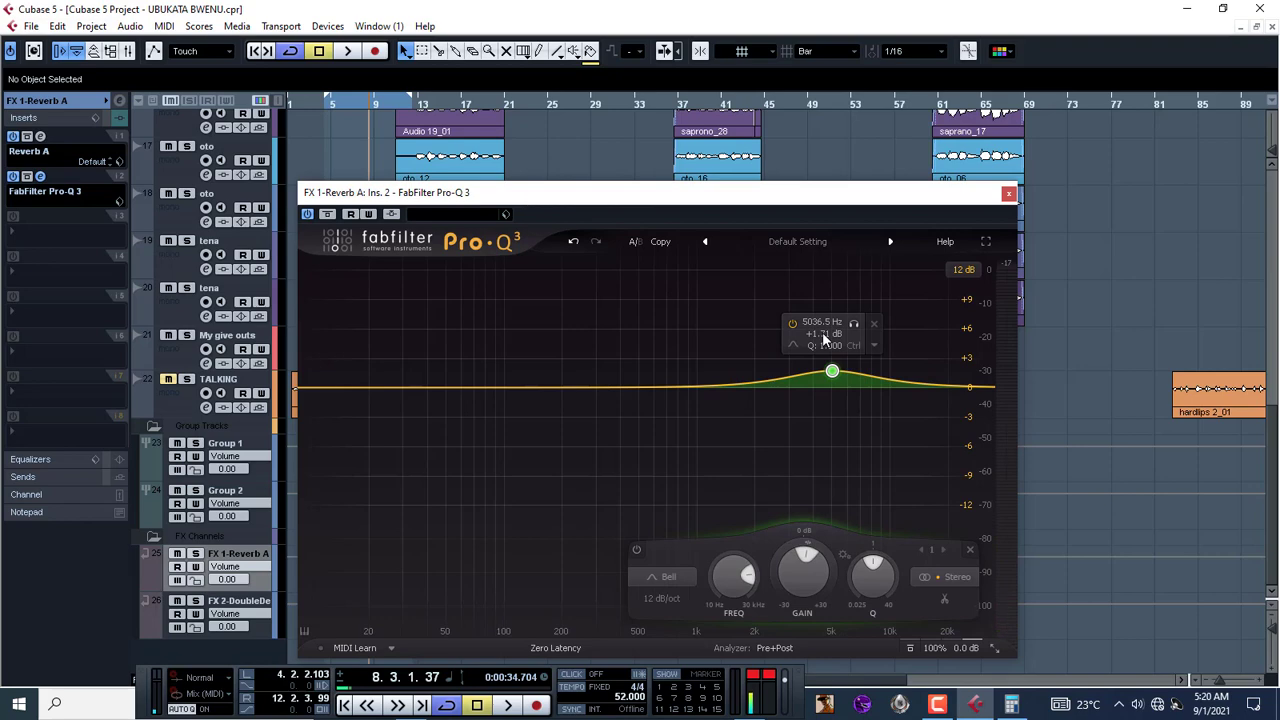
{"action": "left_click", "coordinate": [1008, 195]}
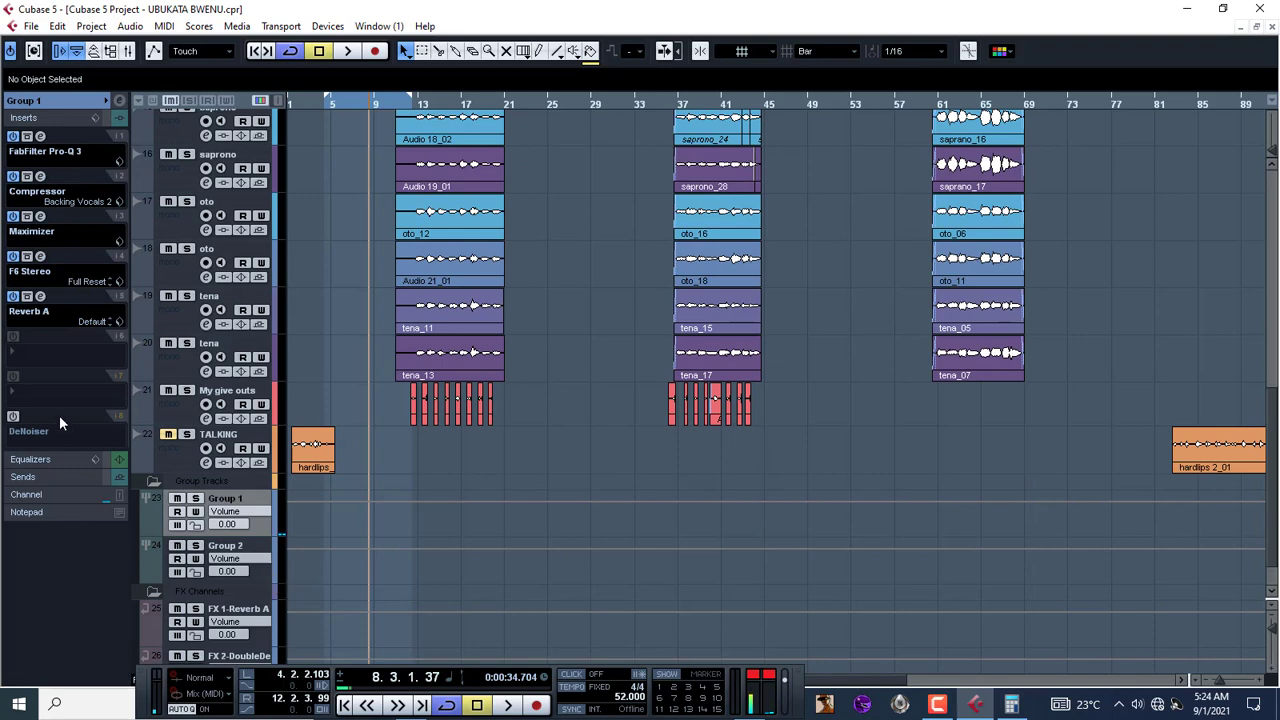
Step: Send Group 1 to FX 2-DoubleDelay in the second send slot and tempo-sync both of its delay times
{"action": "left_click", "coordinate": [24, 477]}
{"action": "left_click", "coordinate": [22, 243]}
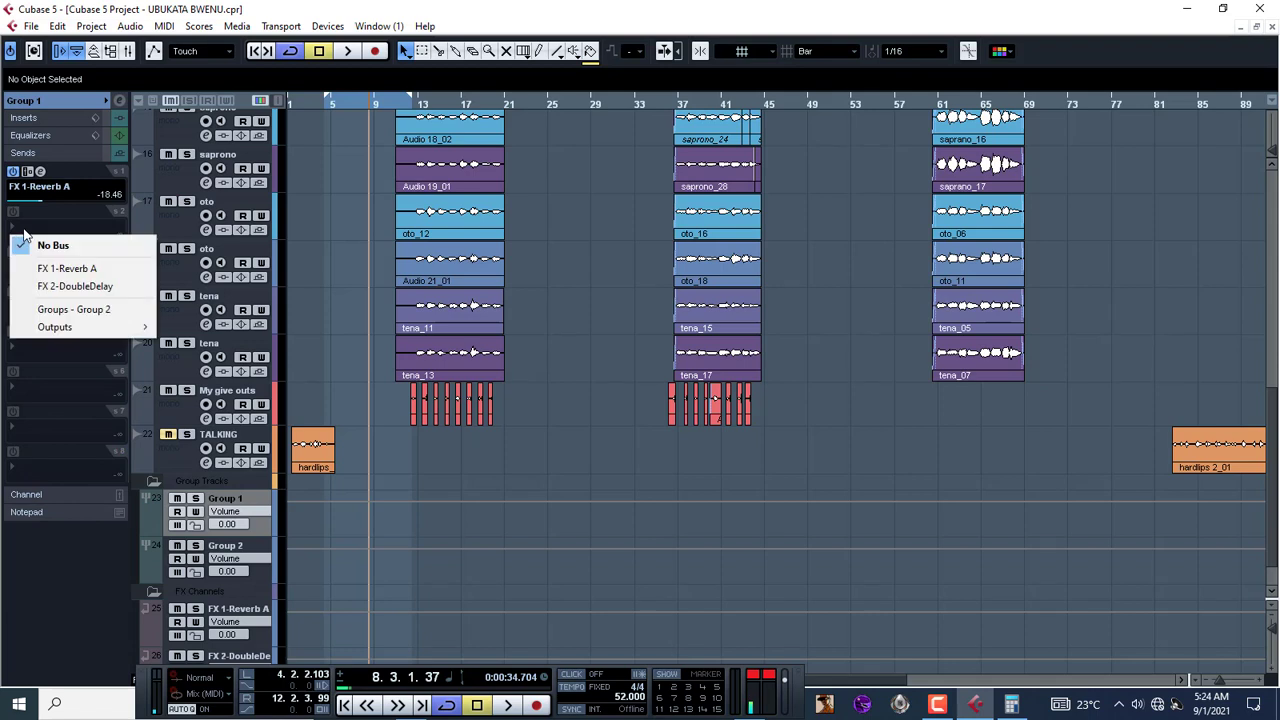
{"action": "left_click", "coordinate": [78, 285]}
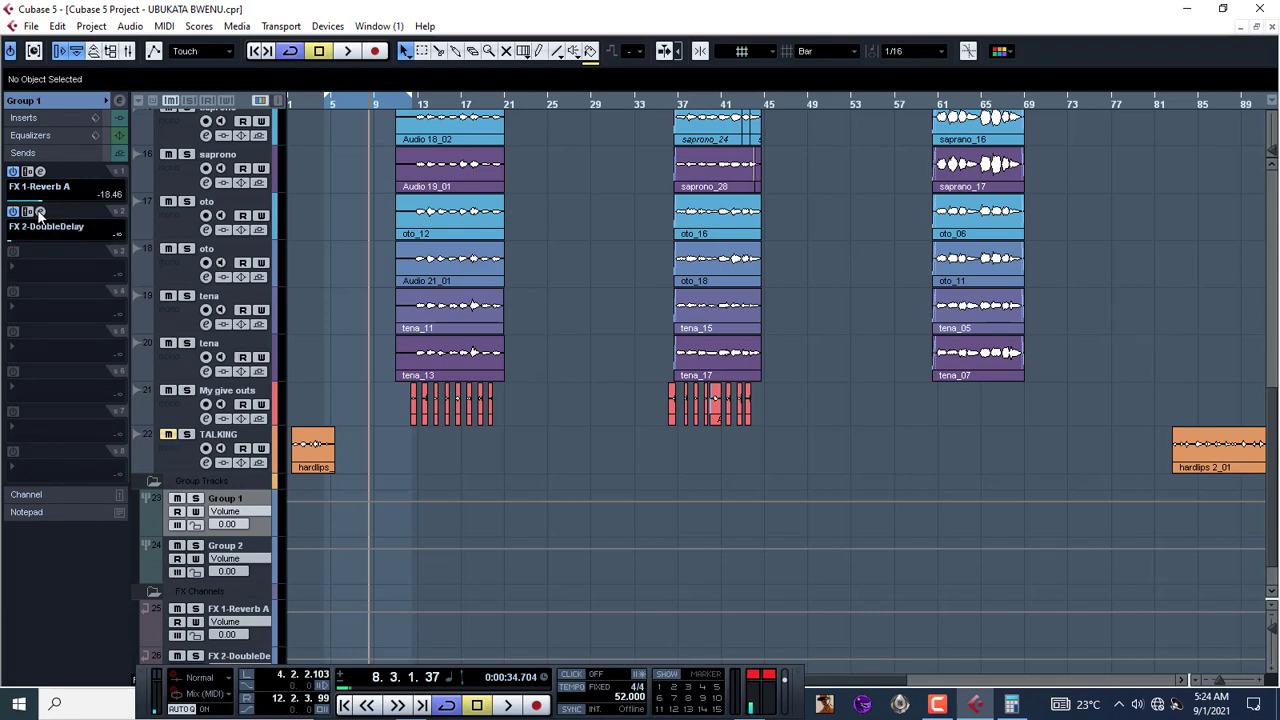
{"action": "left_click", "coordinate": [40, 212]}
{"action": "left_click", "coordinate": [690, 423]}
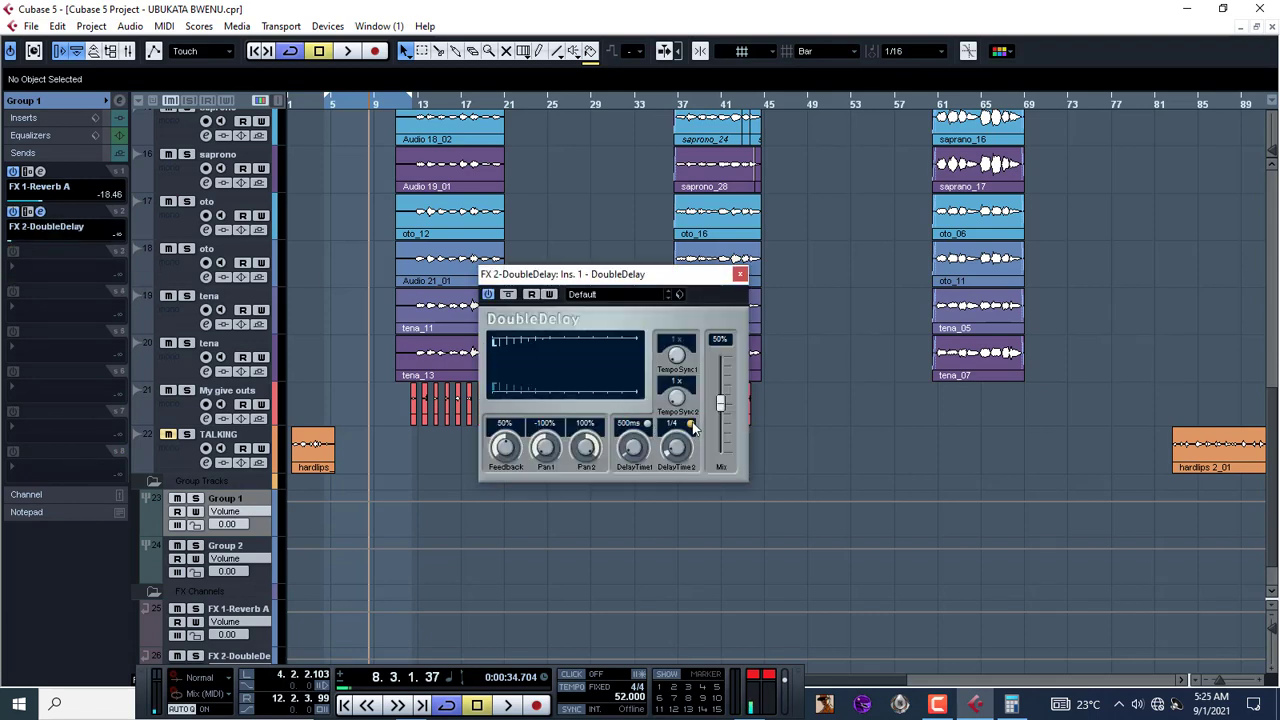
{"action": "left_click", "coordinate": [647, 423]}
{"action": "left_click", "coordinate": [740, 274]}
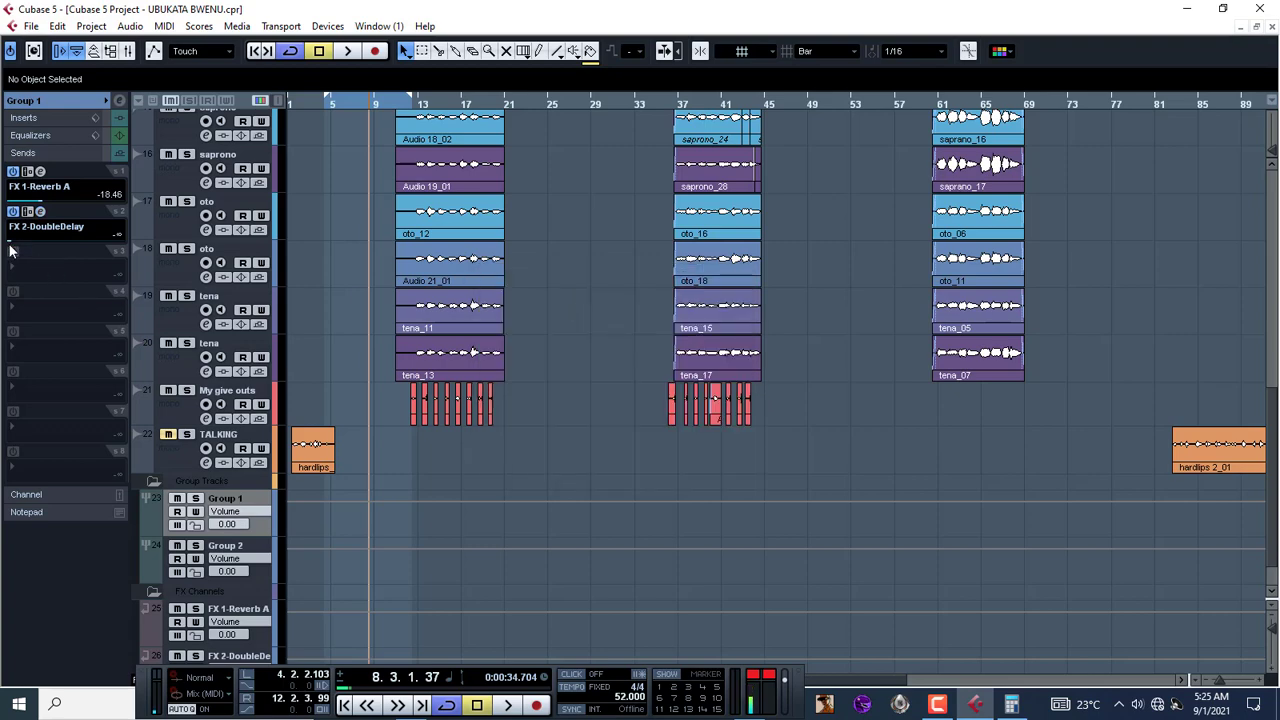
Step: Raise Group 1's FX 2-DoubleDelay send level to about -24.47 while playing the section
{"action": "mouse_move", "coordinate": [10, 248]}
{"action": "left_mouse_down"}
{"action": "mouse_move", "coordinate": [53, 238]}
{"action": "mouse_move", "coordinate": [31, 246]}
{"action": "left_mouse_up"}
{"action": "key", "text": "space"}
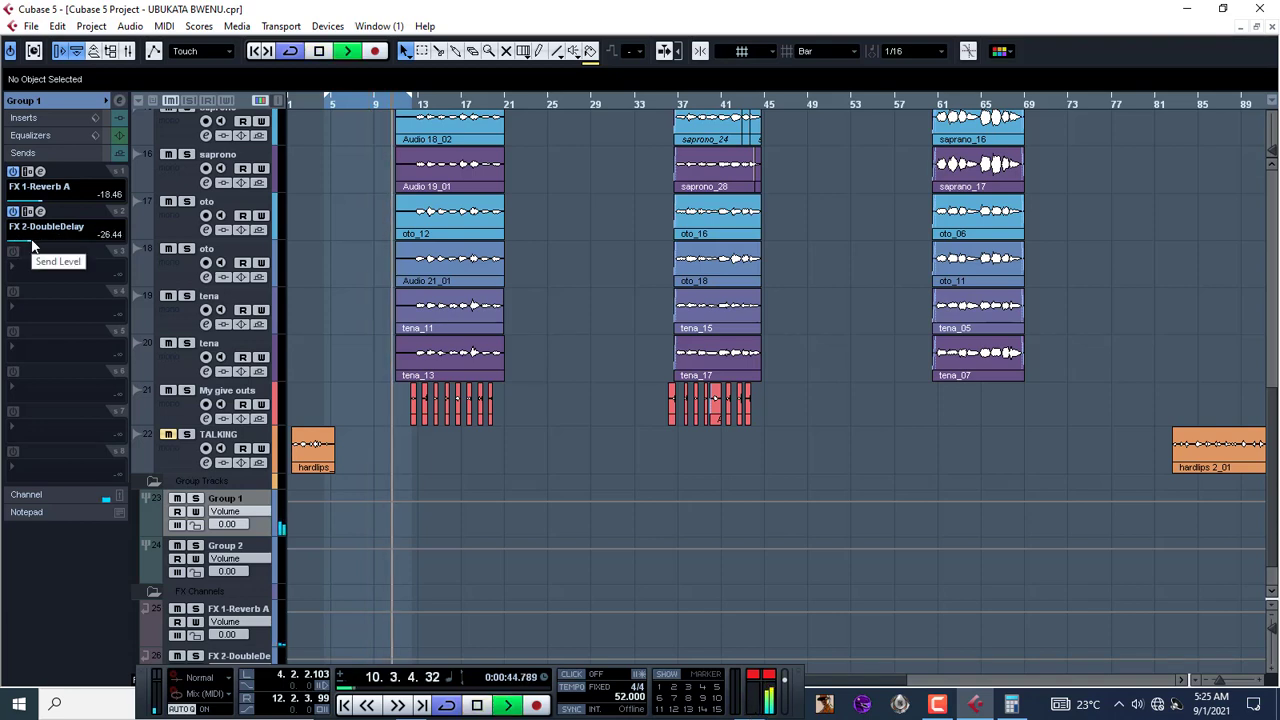
{"action": "scroll", "coordinate": [31, 241], "scroll_direction": "up", "scroll_amount": 4}
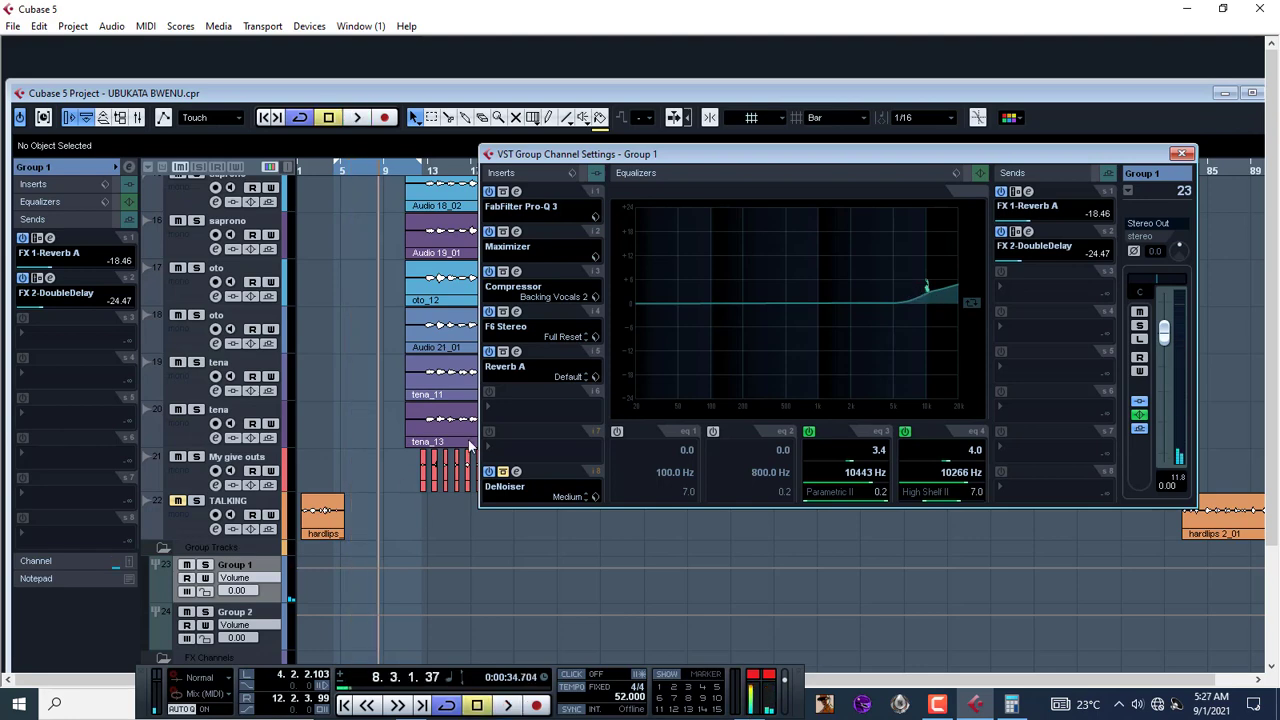
Step: Insert C1 gate Stereo in Group 1's sixth slot and raise Gate Open to about -42.9 and Gate Close to about -43.4
{"action": "left_click", "coordinate": [510, 413]}
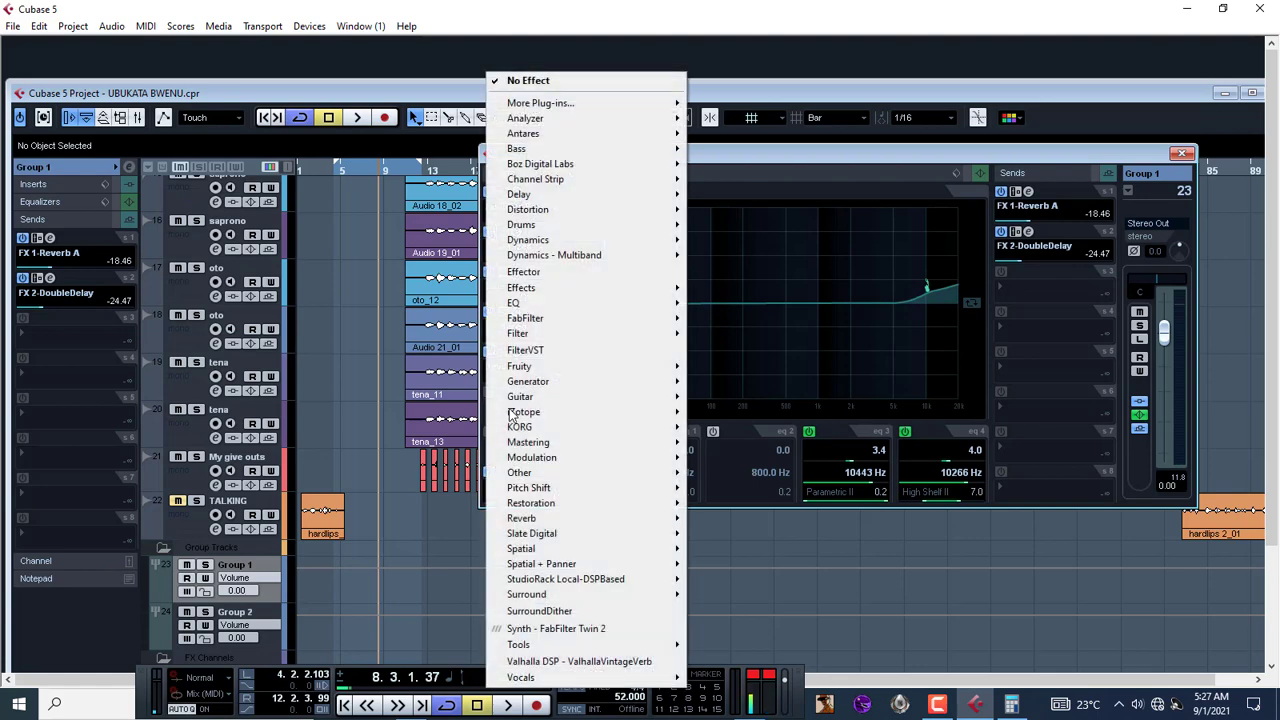
{"action": "mouse_move", "coordinate": [528, 243]}
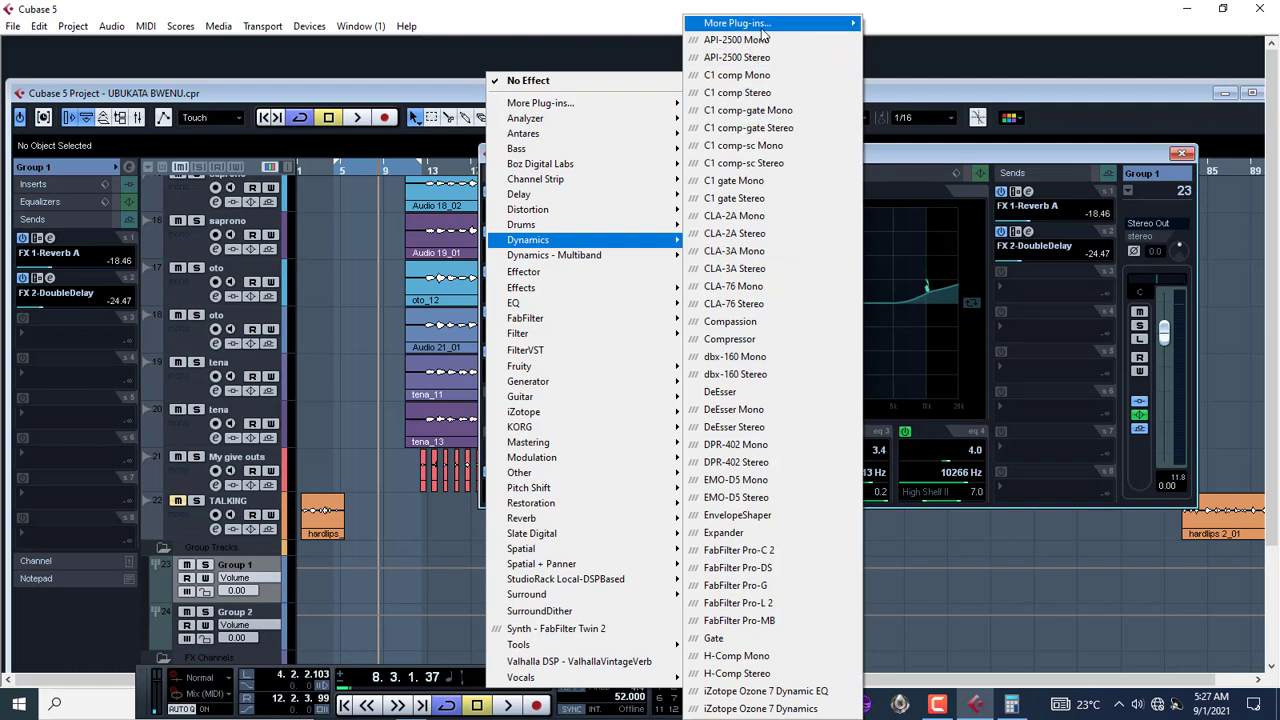
{"action": "mouse_move", "coordinate": [765, 30]}
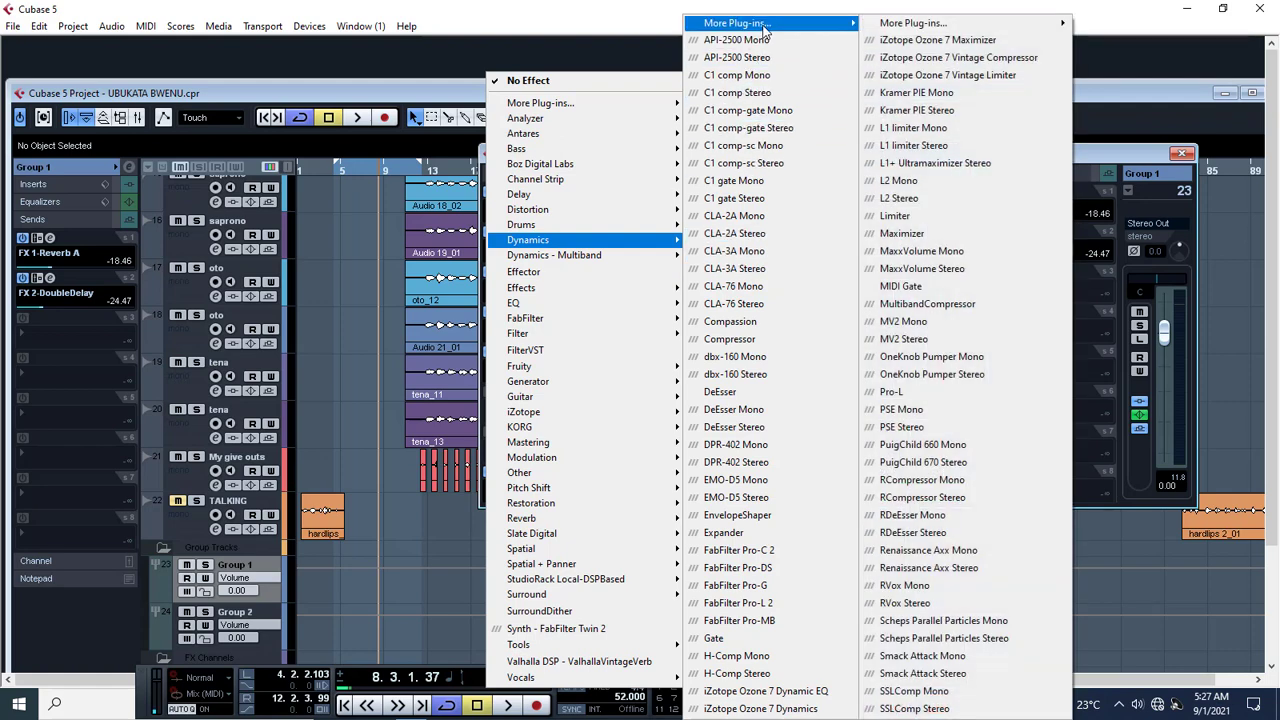
{"action": "left_click", "coordinate": [734, 198]}
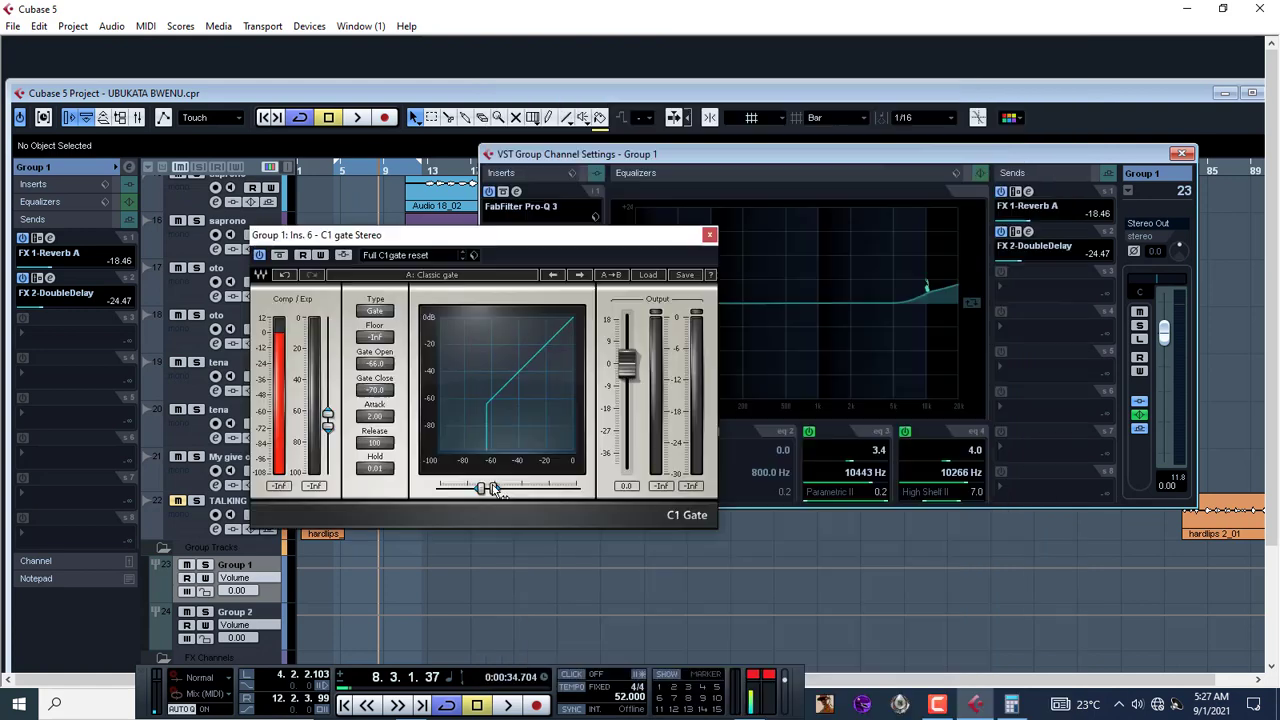
{"action": "left_click_drag", "start_coordinate": [494, 487], "coordinate": [518, 487]}
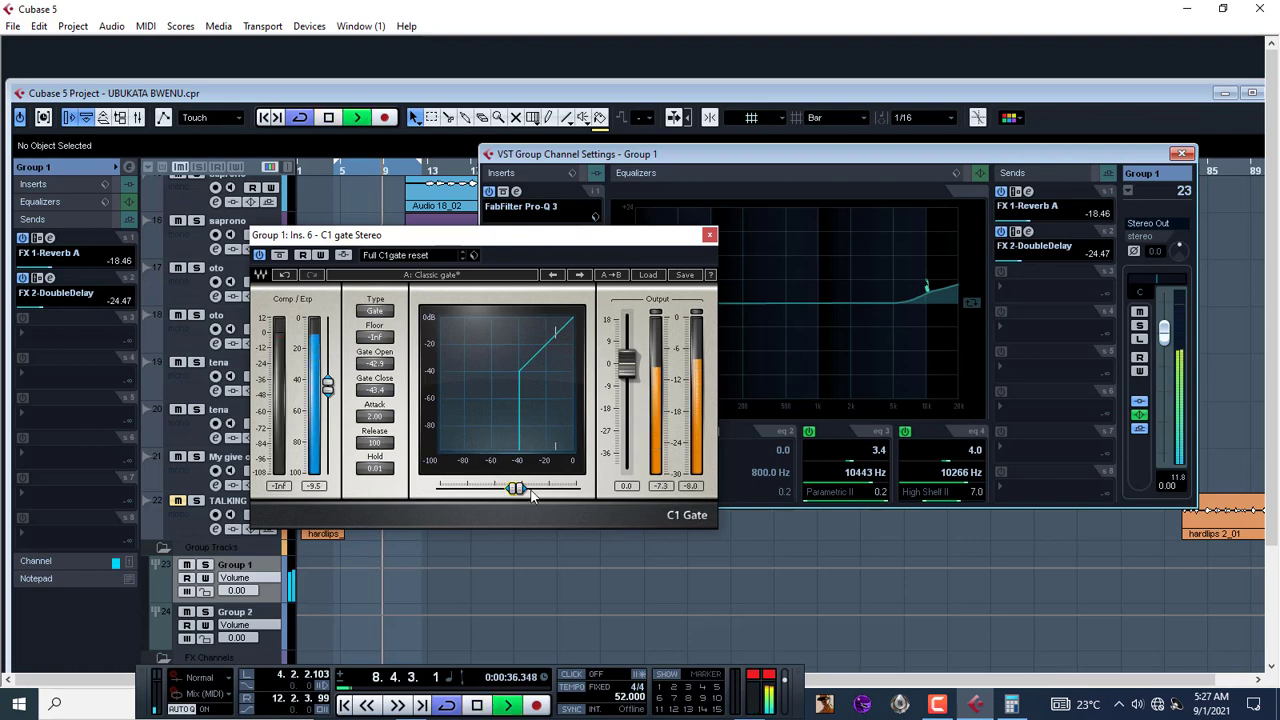
Step: Nudge the C1 gate's open and close thresholds on Group 1 slightly higher and stop playback
{"action": "left_click_drag", "start_coordinate": [516, 487], "coordinate": [517, 487]}
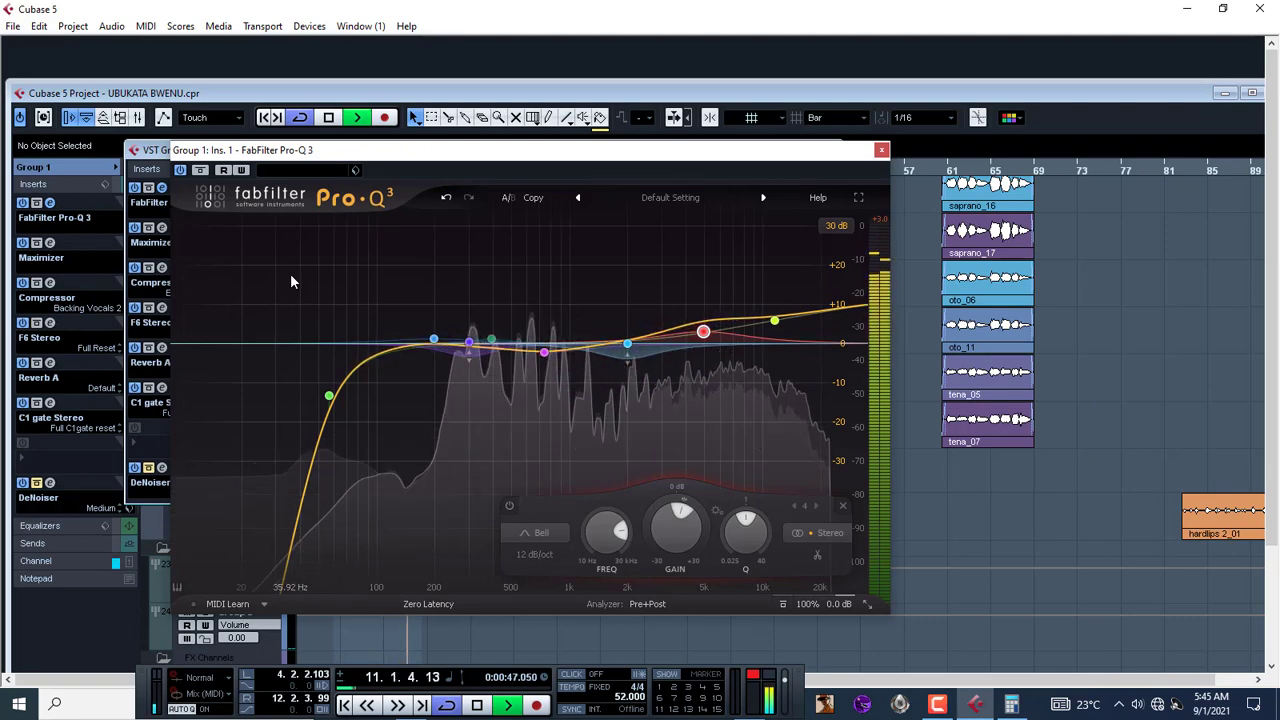
{"action": "key", "text": "space"}
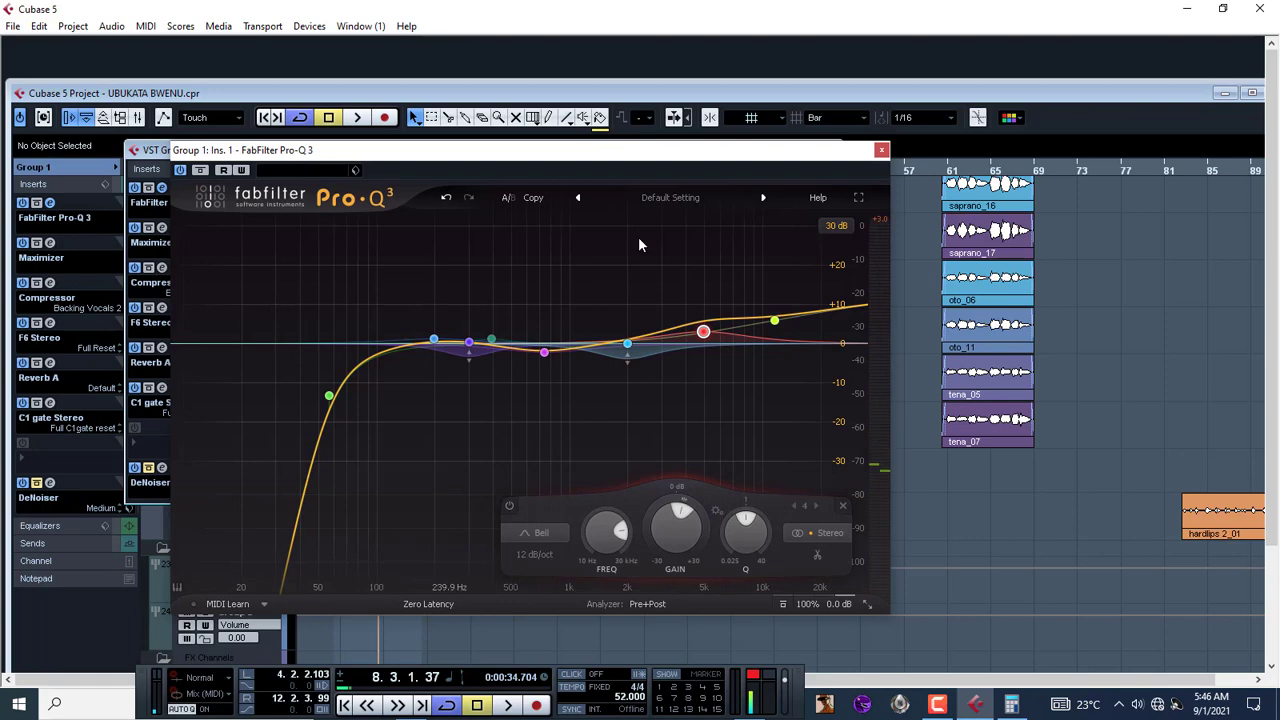
Step: Close Group 1's Pro-Q 3 and channel settings windows and maximize the project window
{"action": "left_click", "coordinate": [881, 151]}
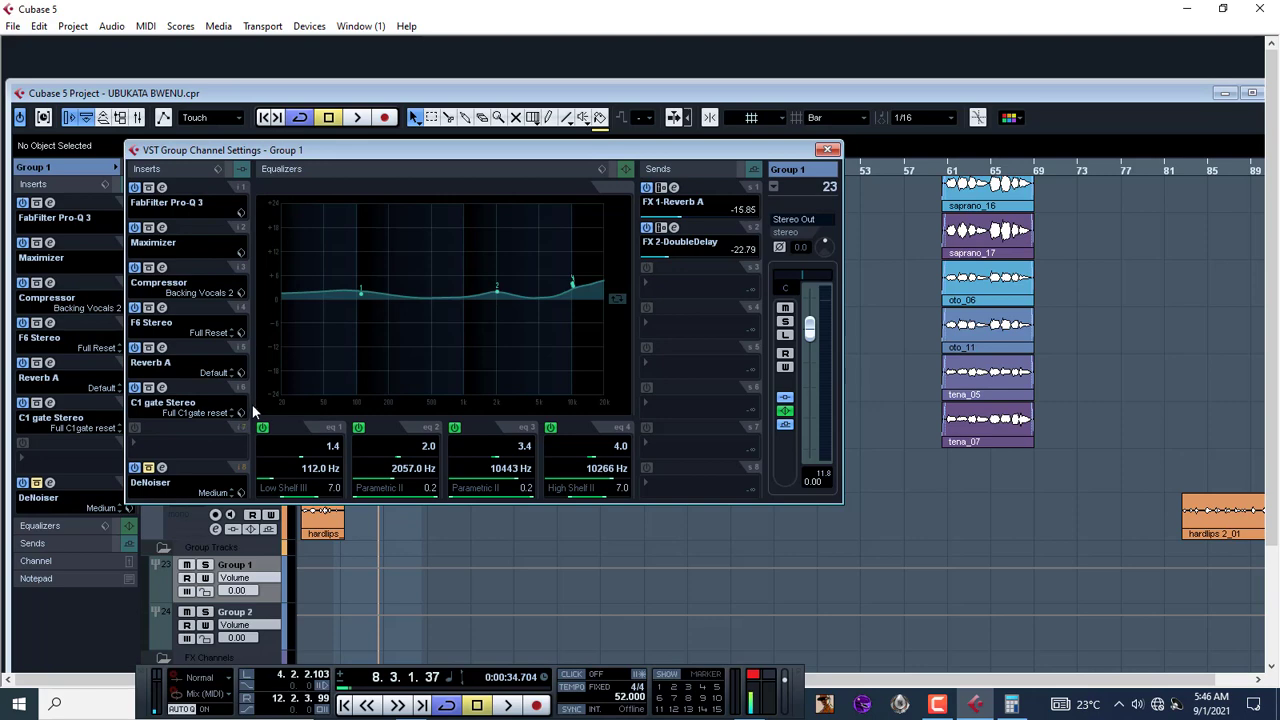
{"action": "left_click", "coordinate": [828, 150]}
{"action": "double_click", "coordinate": [800, 95]}
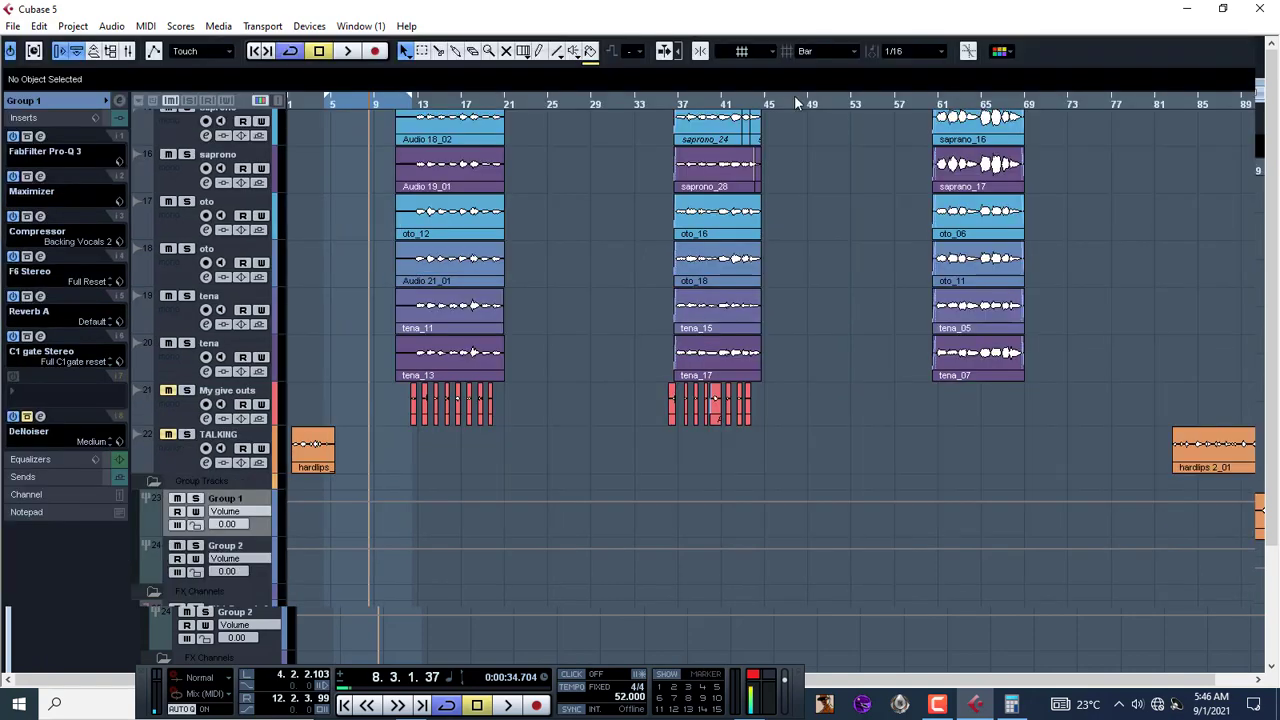
Step: Play the processed vocals from the start of the looped section, at about bar 4
{"action": "scroll", "coordinate": [329, 327], "scroll_direction": "up", "scroll_amount": 6}
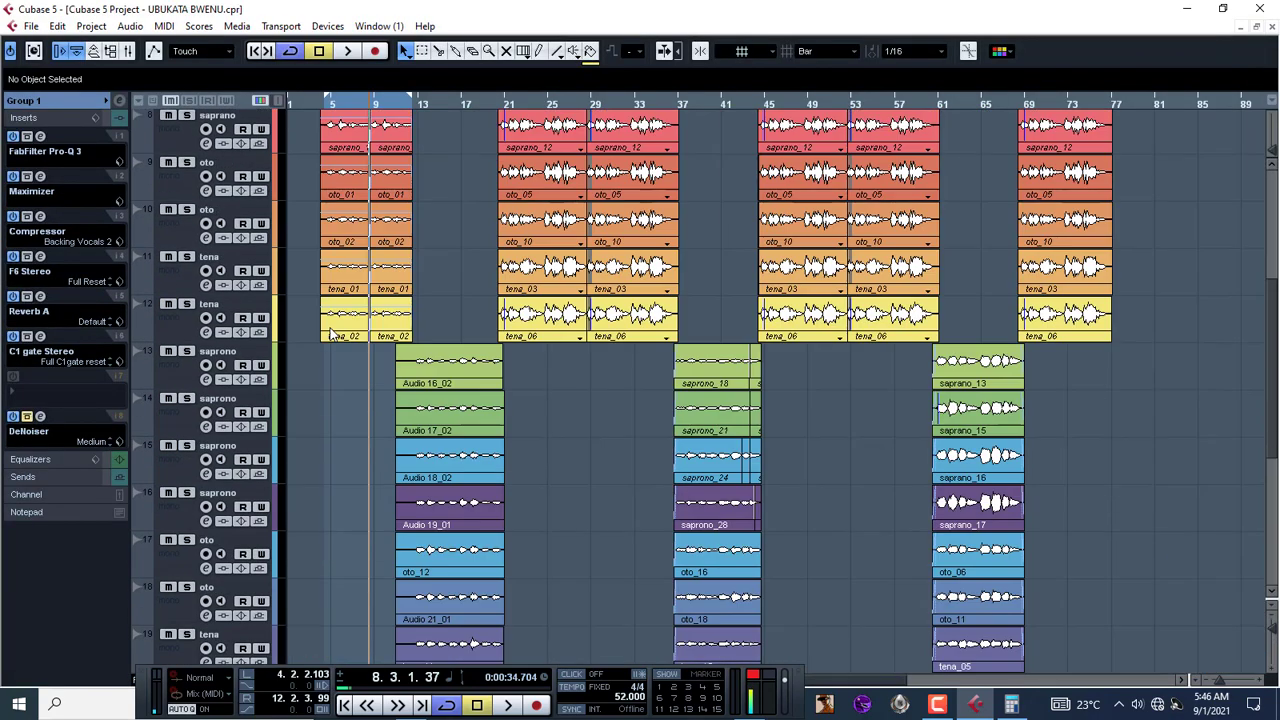
{"action": "scroll", "coordinate": [330, 335], "scroll_direction": "up", "scroll_amount": 2}
{"action": "left_click", "coordinate": [326, 104]}
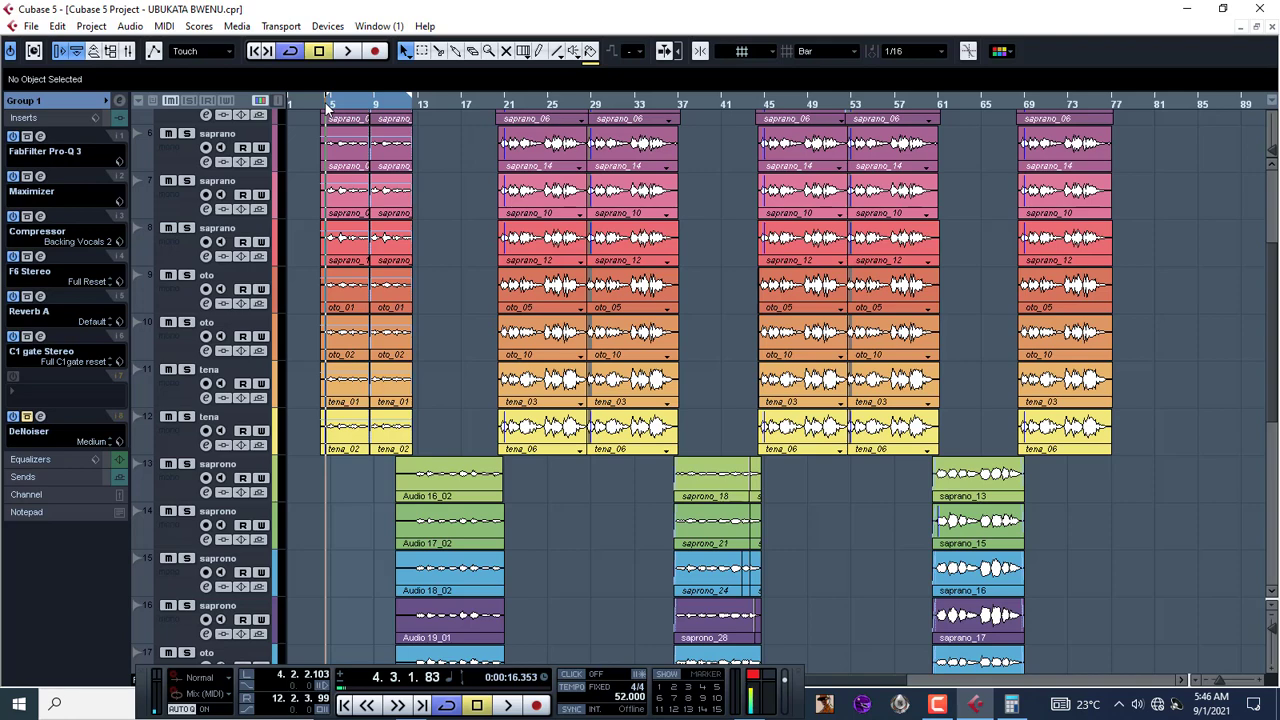
{"action": "key", "text": "space"}
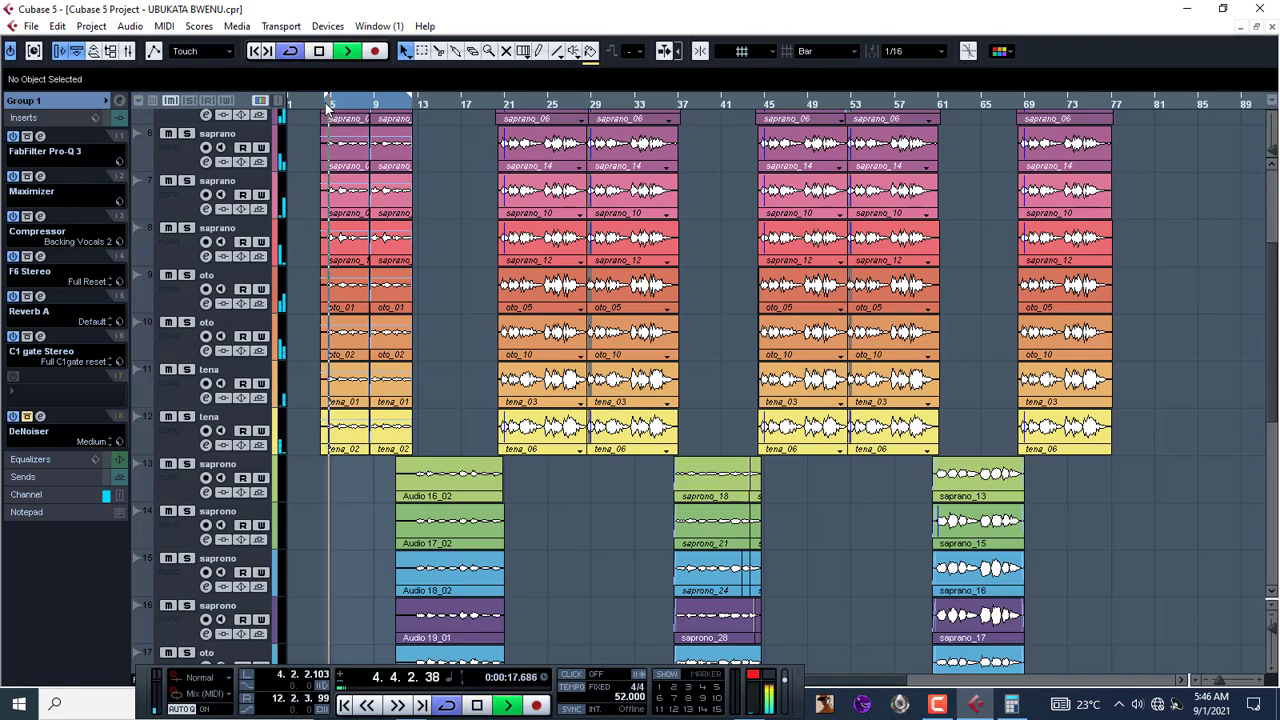